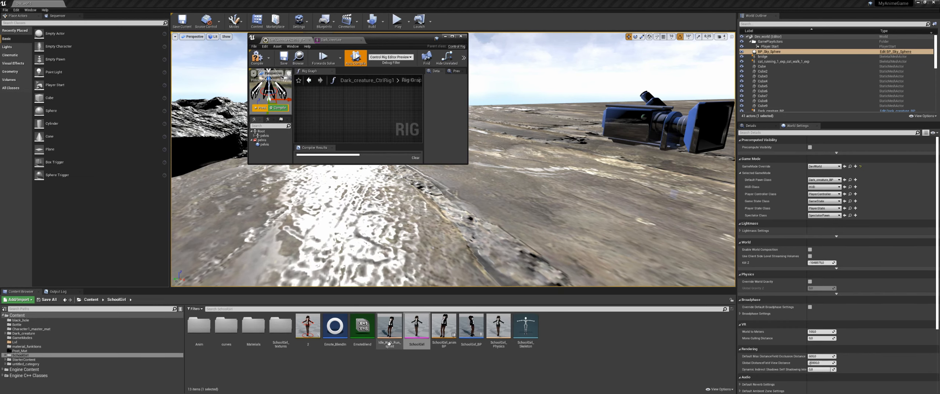
# - Examine the foot control in the example control rig 2 and compare it with the Dark_creature_CtrlRig1 setup
pyautogui.click(308, 325)
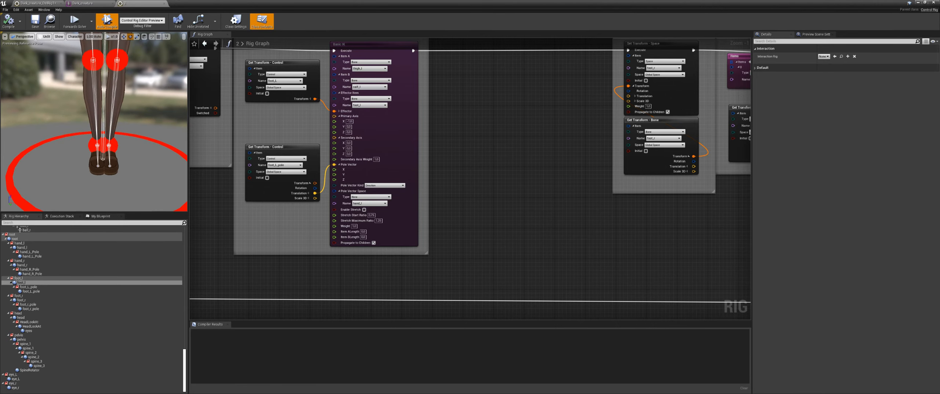
pyautogui.moveTo(136, 151); pyautogui.dragTo(136, 151)
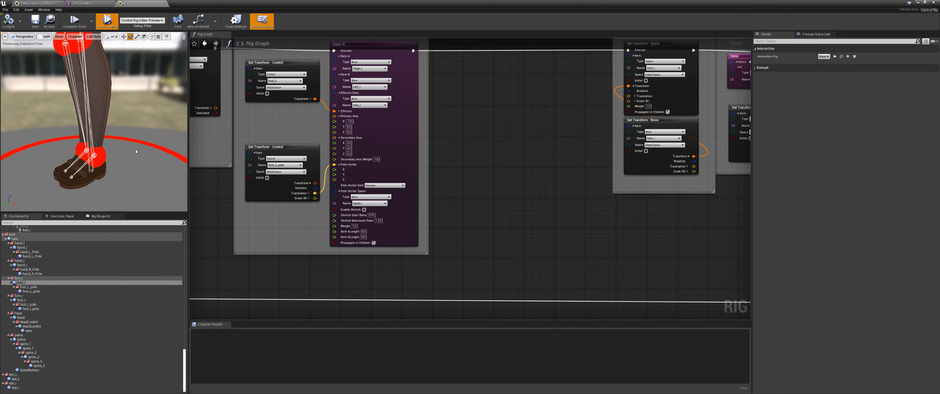
pyautogui.click(45, 2)
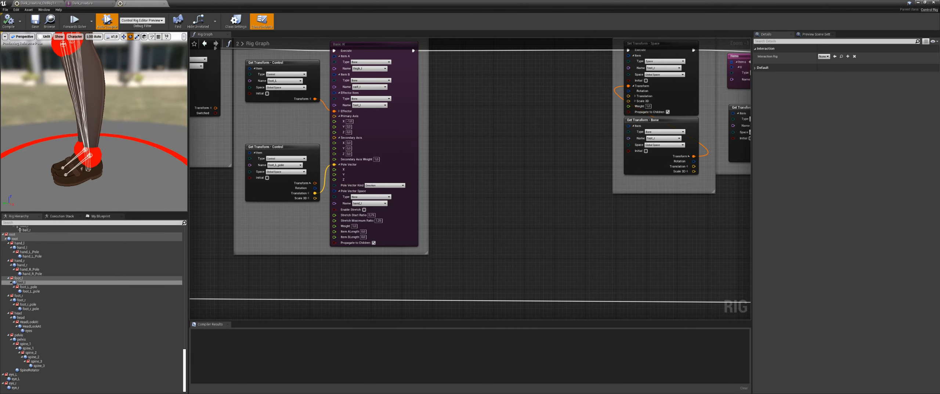
pyautogui.click(98, 157)
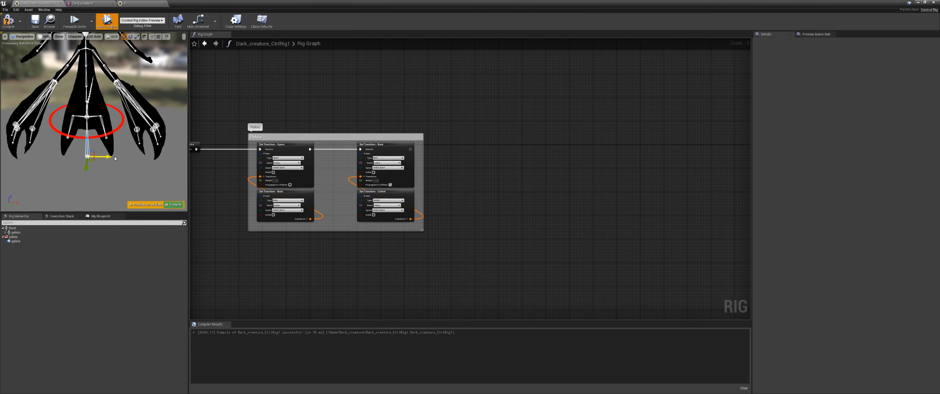
pyautogui.click(128, 2)
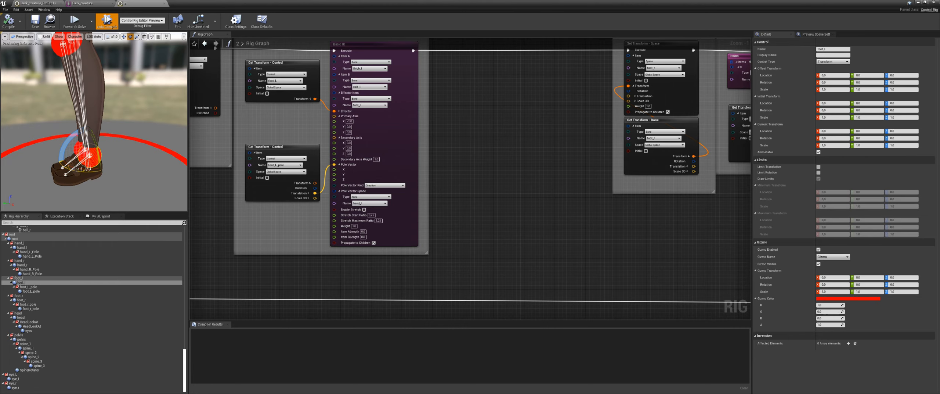
pyautogui.click(52, 3)
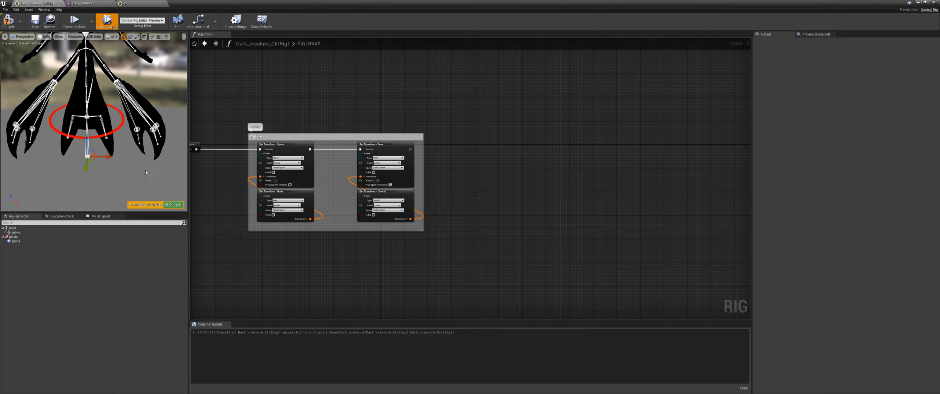
pyautogui.moveTo(132, 165)
pyautogui.mouseDown(button='middle')
pyautogui.moveTo(134, 157)
pyautogui.moveTo(132, 165)
pyautogui.mouseUp(button='middle')
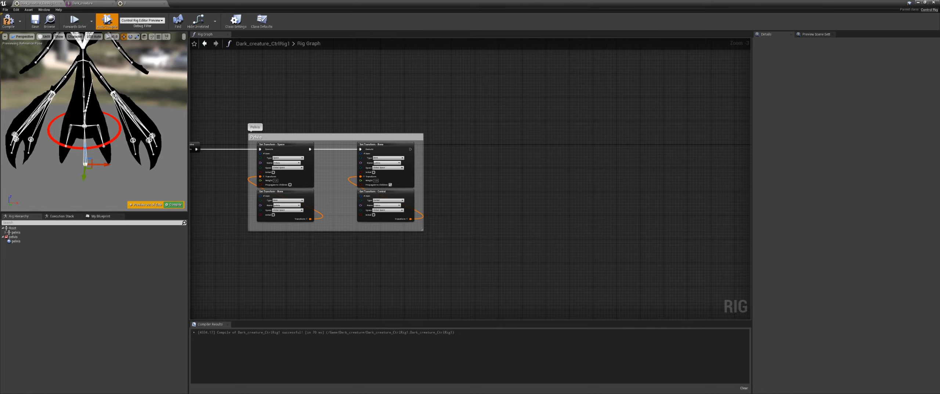
# - Compile the rig and create a new space named Arm_ik in the rig hierarchy
pyautogui.click(174, 205)
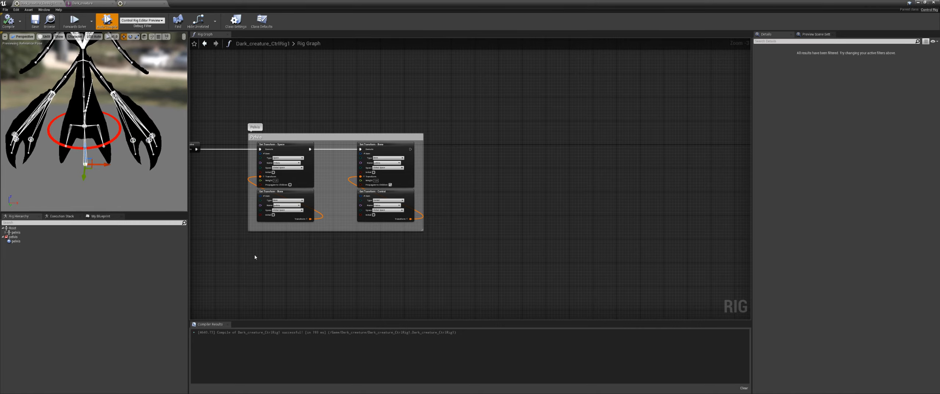
pyautogui.moveTo(348, 244); pyautogui.dragTo(360, 260, button='right')
pyautogui.rightClick(29, 253)
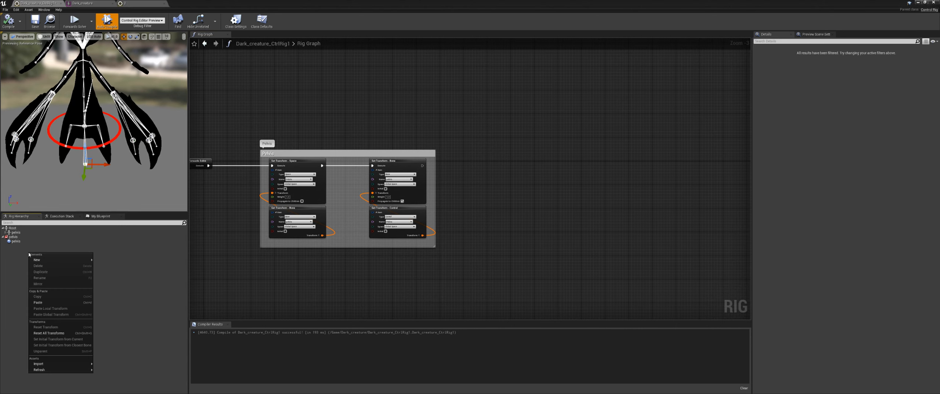
pyautogui.moveTo(61, 260)
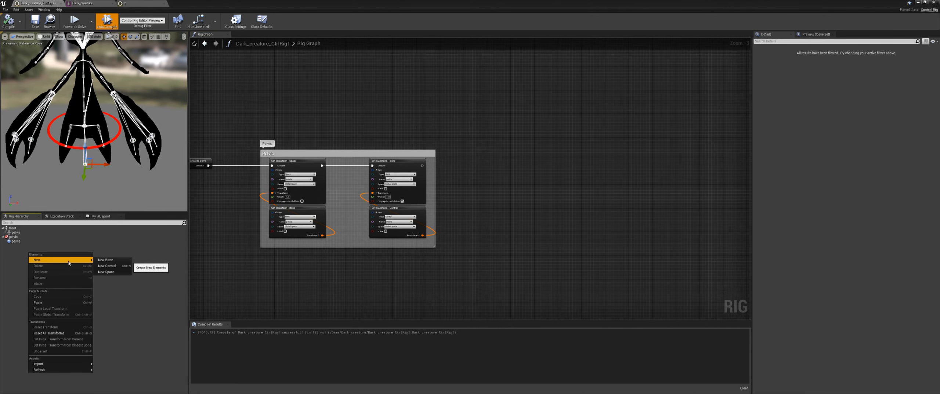
pyautogui.click(110, 272)
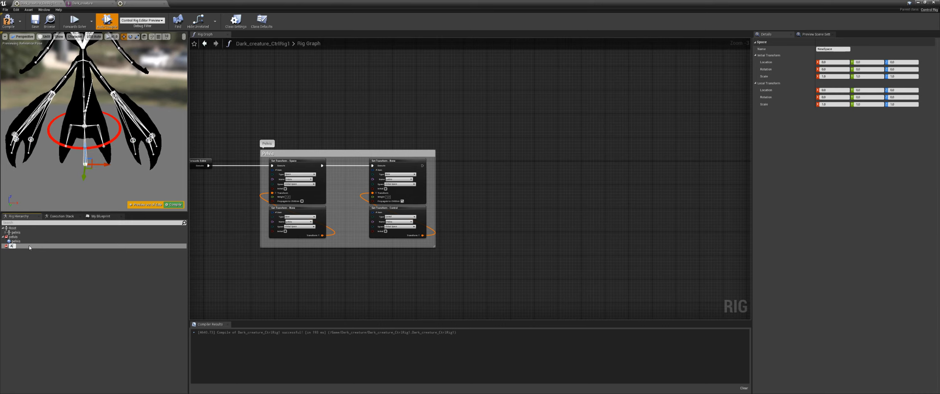
pyautogui.write('Arm_ik')
pyautogui.press('Return')
# - Add a Set Transform node for the Arm_ik space to the graph, following the pelvis node group
pyautogui.moveTo(30, 247); pyautogui.dragTo(509, 157)
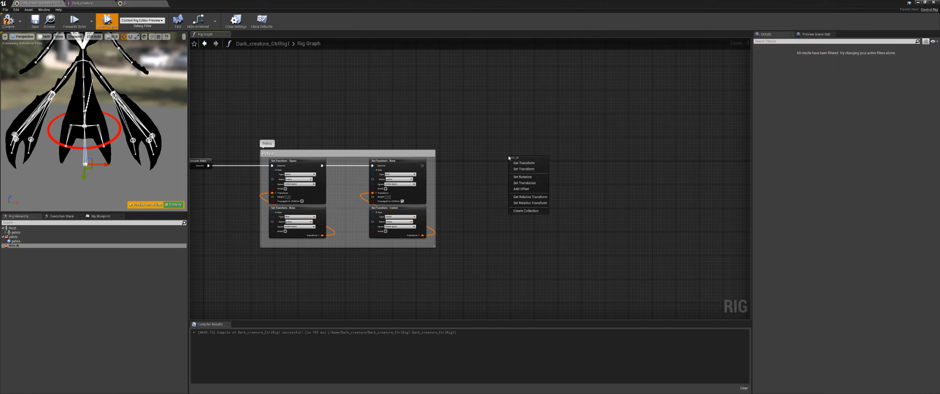
pyautogui.click(523, 168)
pyautogui.scroll(3, 588, 166)
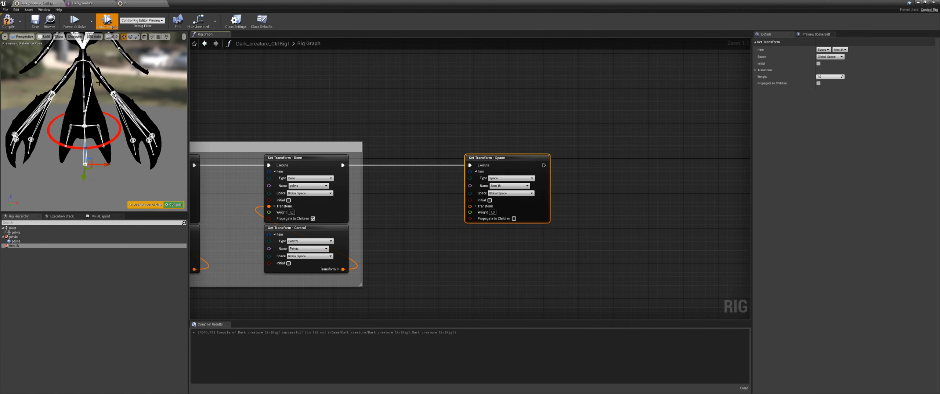
# - Check the lowerarm_l and hand_l bones in the dark creature's skeletal mesh, then return to its control rig
pyautogui.click(95, 2)
pyautogui.scroll(5, 507, 151)
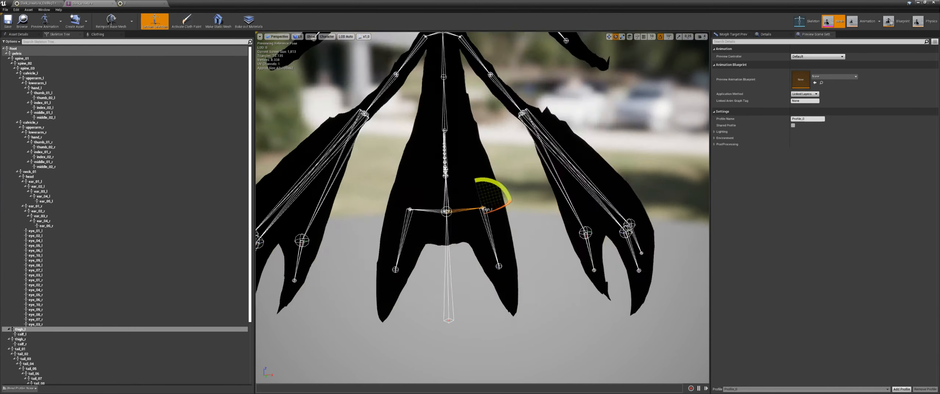
pyautogui.click(37, 83)
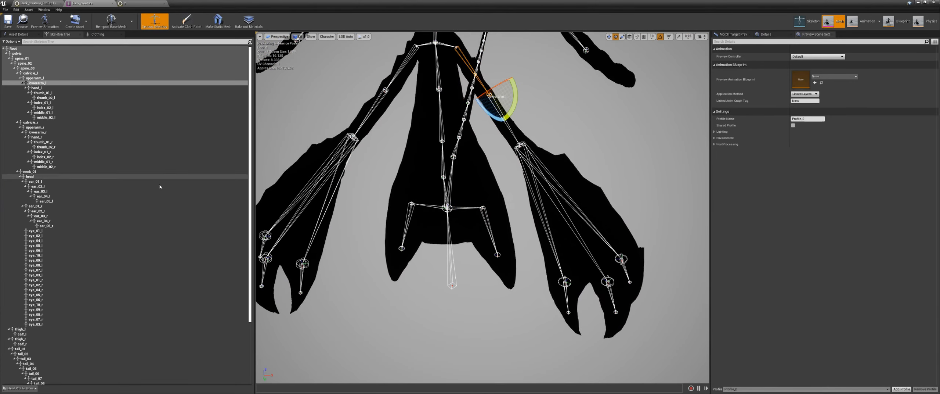
pyautogui.click(41, 88)
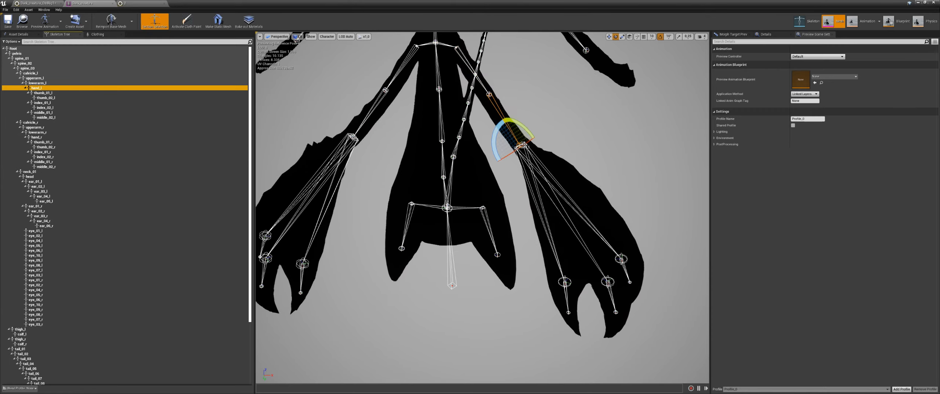
pyautogui.press('w')
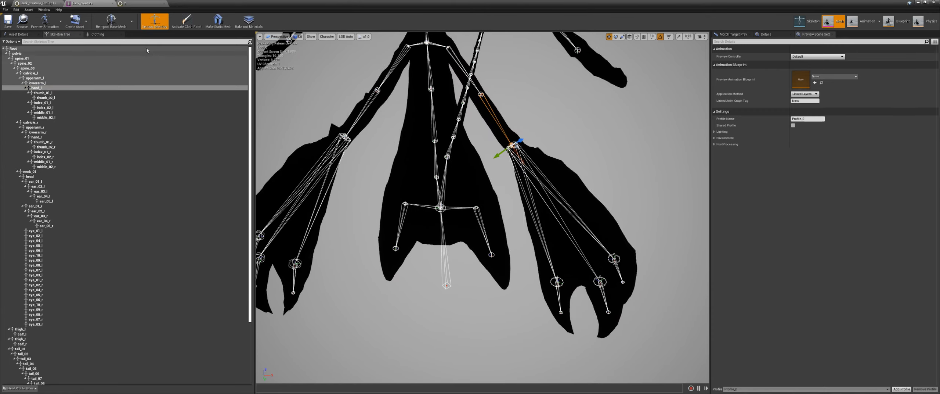
pyautogui.click(38, 3)
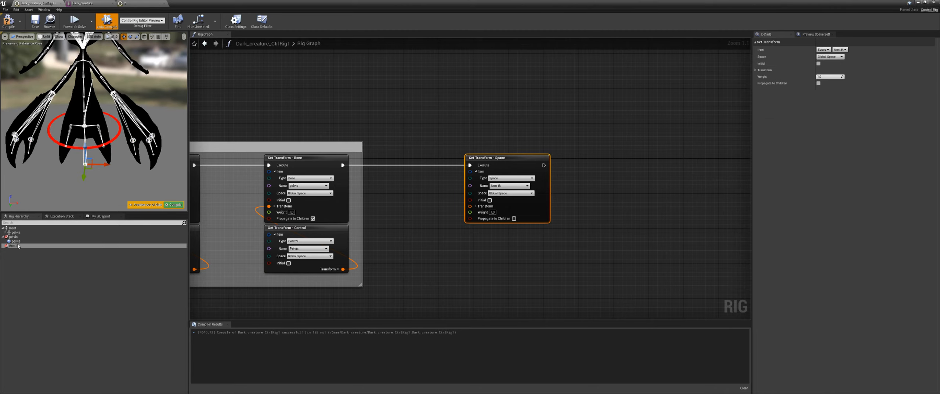
# - Find the hand_l bone in the hierarchy and add a Get Transform node for it to the graph
pyautogui.click(23, 222)
pyautogui.write('hand')
pyautogui.click(26, 227)
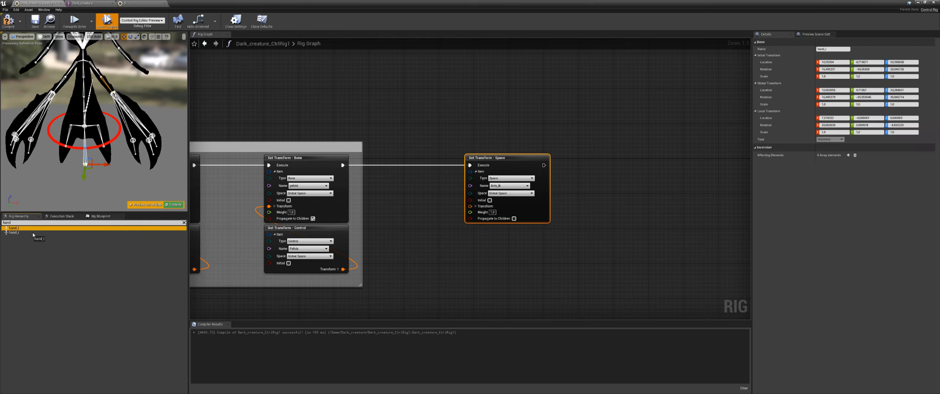
pyautogui.moveTo(420, 227); pyautogui.dragTo(419, 227)
pyautogui.click(438, 238)
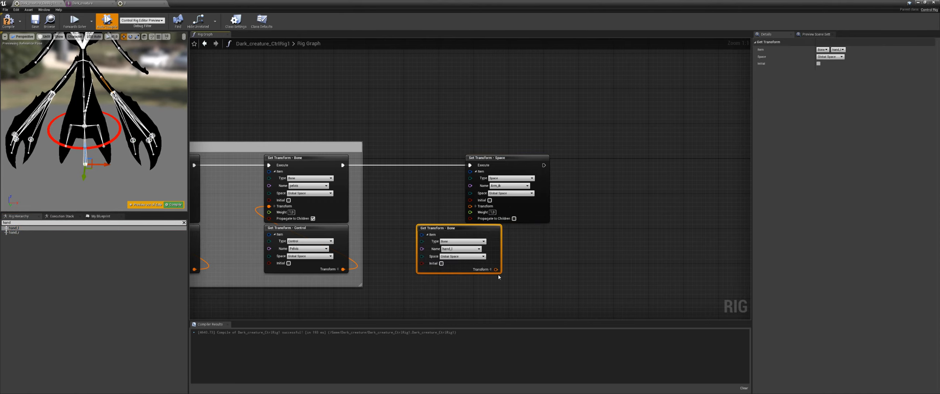
# - Feed the hand_l transform into the Arm_ik Set Transform node, align the two nodes vertically and compile the rig
pyautogui.moveTo(495, 269); pyautogui.dragTo(470, 207)
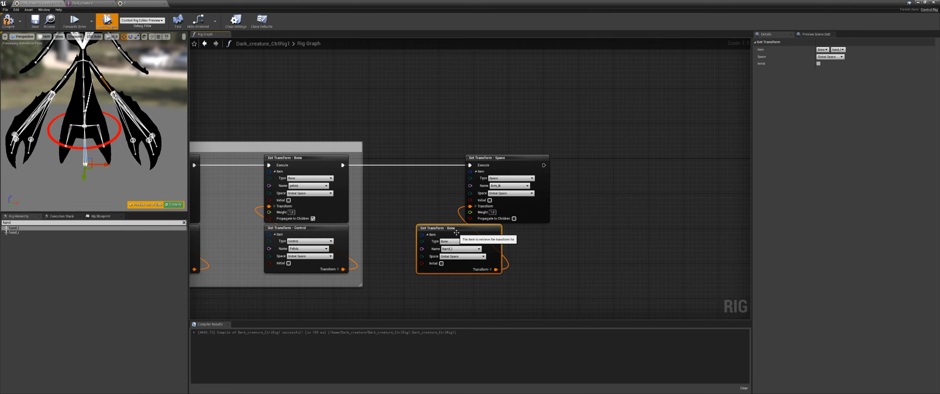
pyautogui.moveTo(456, 232); pyautogui.dragTo(505, 232)
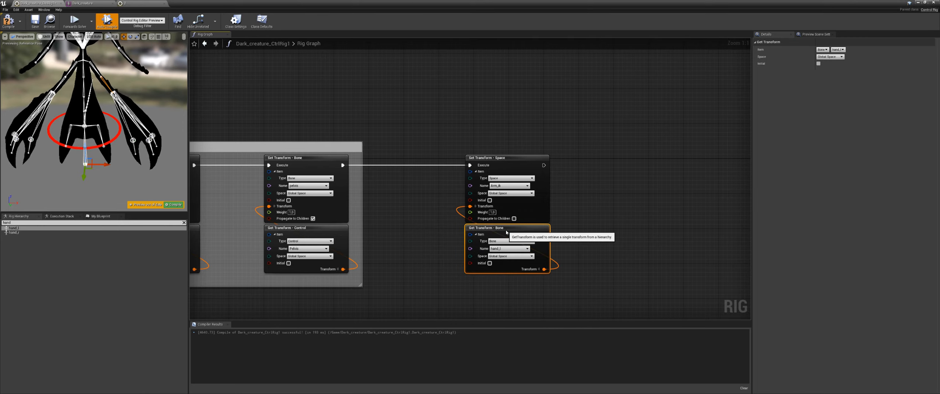
pyautogui.click(169, 207)
pyautogui.click(184, 222)
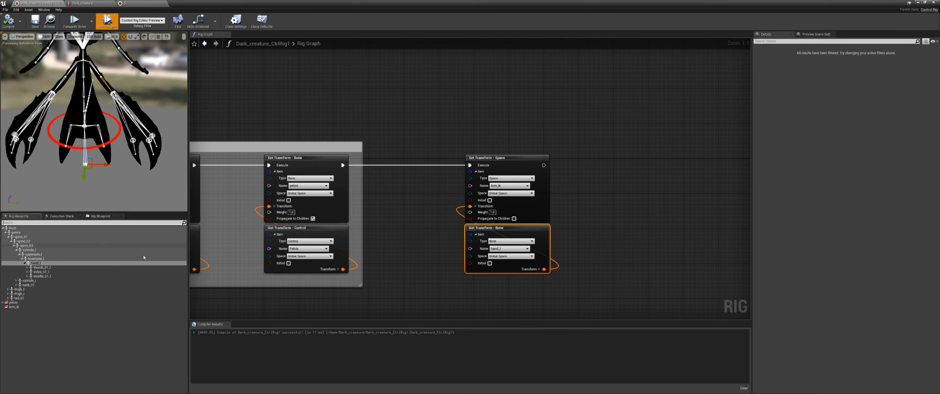
# - Create a new control named Arm_ik and parent it under the Arm_ik space
pyautogui.rightClick(38, 321)
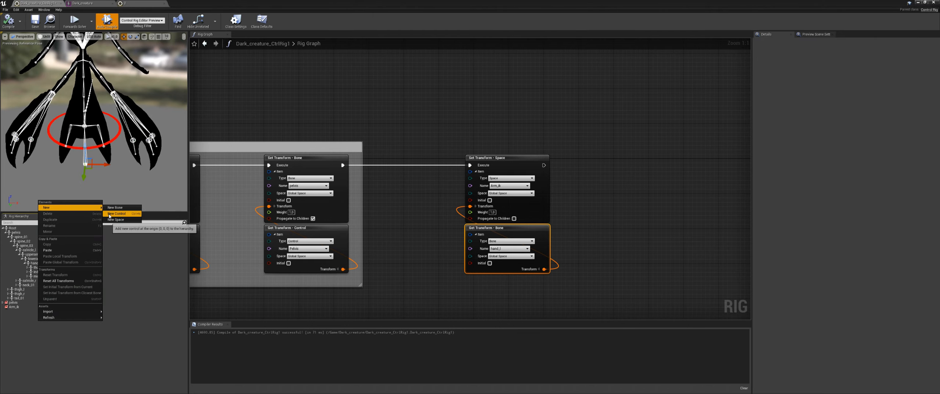
pyautogui.click(109, 215)
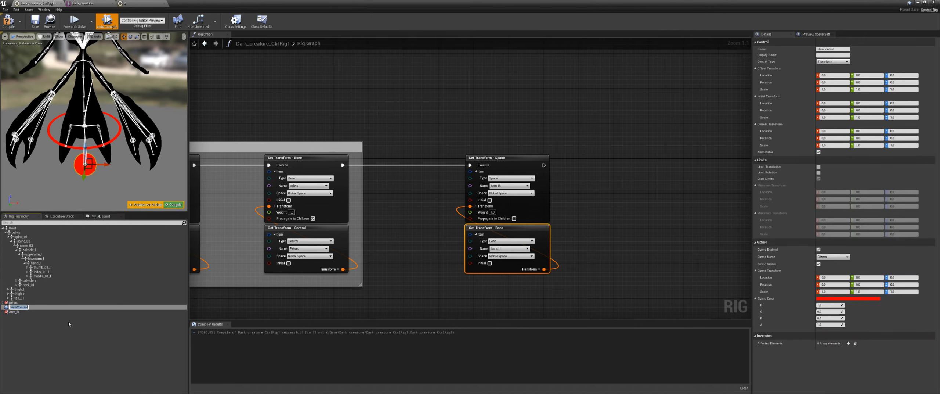
pyautogui.write('Arm_ik')
pyautogui.press('Return')
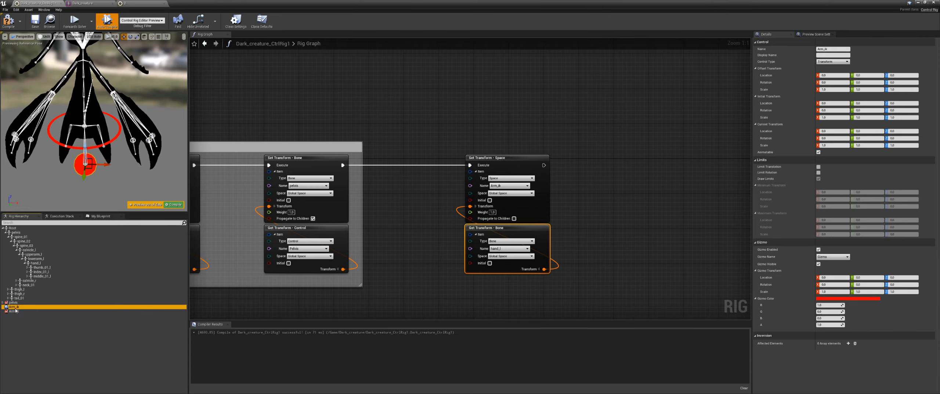
pyautogui.moveTo(15, 311); pyautogui.dragTo(15, 311)
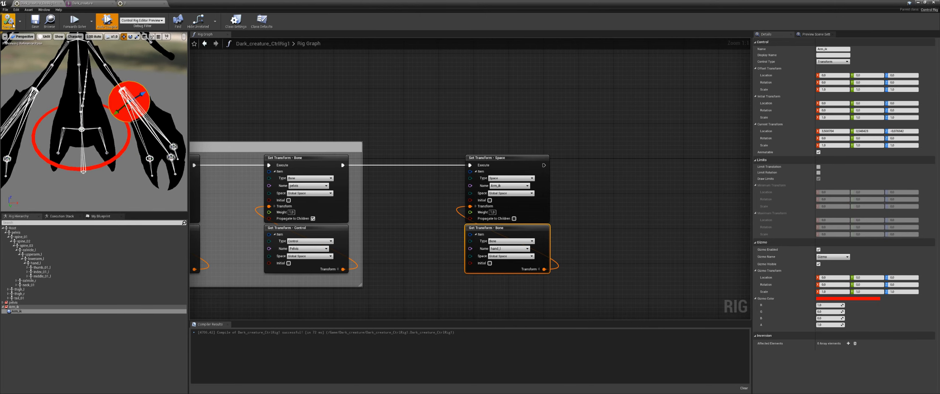
# - Add a Basic IK node executed after the Arm_ik Set Transform node and place it beside that node
pyautogui.moveTo(406, 231); pyautogui.dragTo(356, 236, button='right')
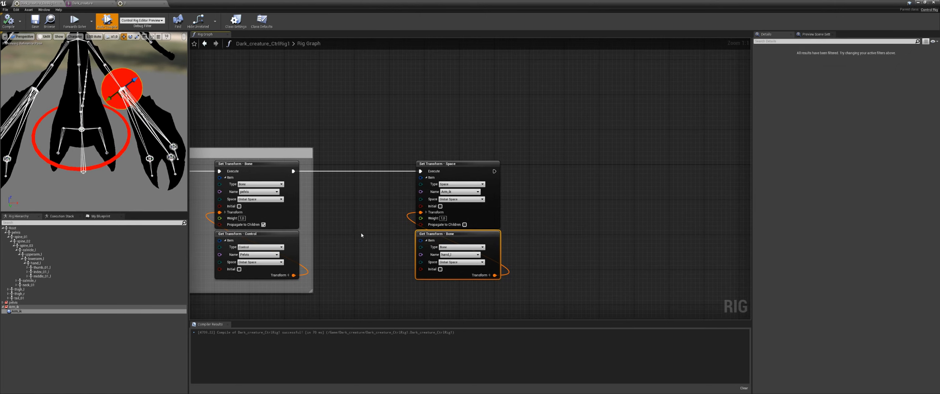
pyautogui.moveTo(535, 186); pyautogui.dragTo(470, 177, button='right')
pyautogui.moveTo(428, 161); pyautogui.dragTo(511, 162)
pyautogui.write('basic')
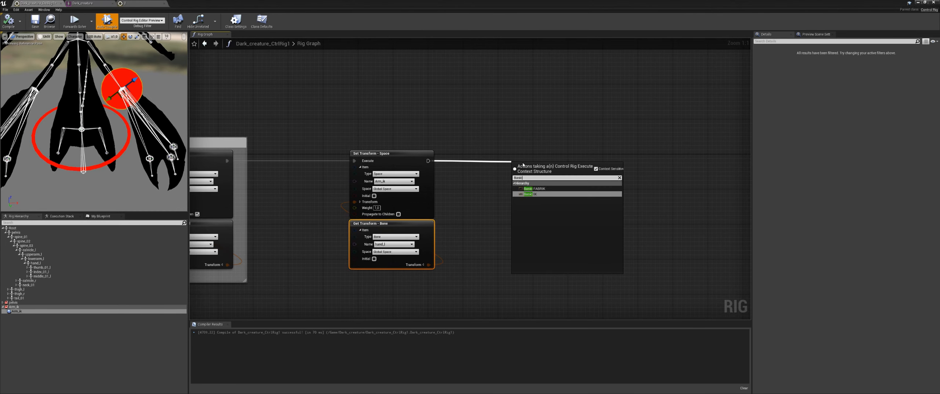
pyautogui.press('Return')
pyautogui.moveTo(562, 171); pyautogui.dragTo(580, 158)
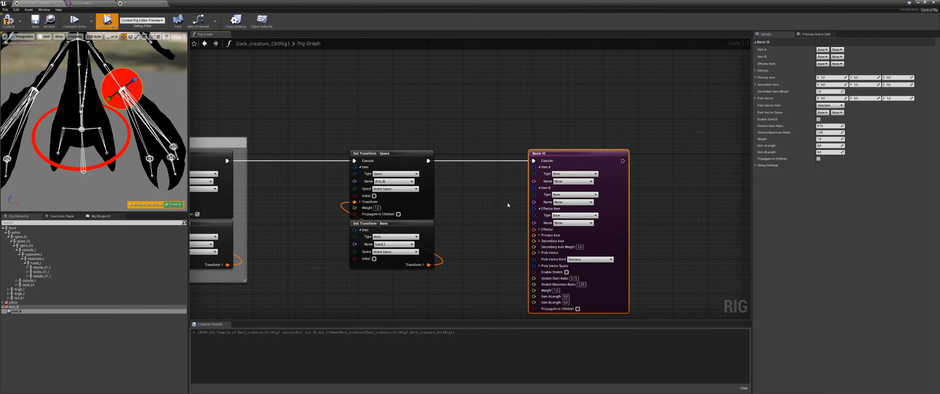
pyautogui.moveTo(494, 214); pyautogui.dragTo(478, 212, button='right')
pyautogui.moveTo(465, 254); pyautogui.dragTo(447, 248, button='right')
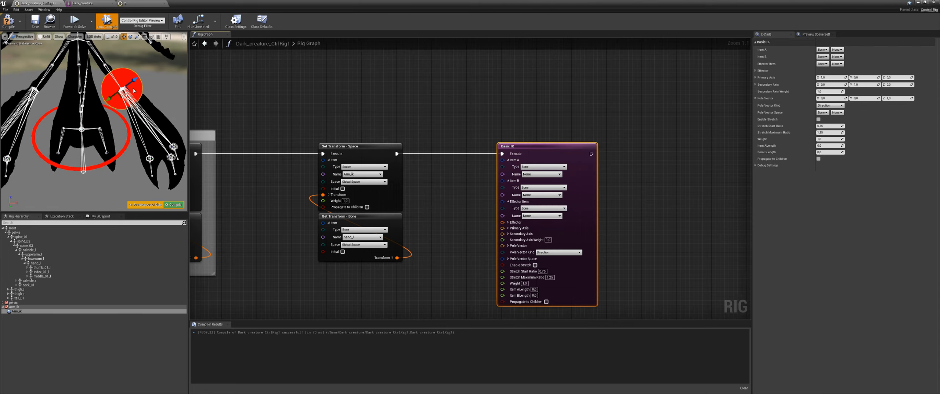
# - Set the Basic IK node's Item A to the upperarm_l bone and its Item B to the lowerarm_l bone
pyautogui.click(100, 3)
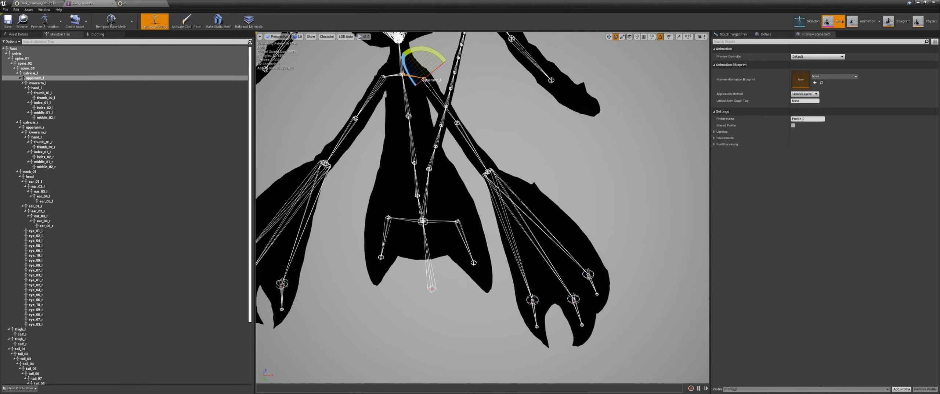
pyautogui.click(44, 4)
pyautogui.click(514, 168)
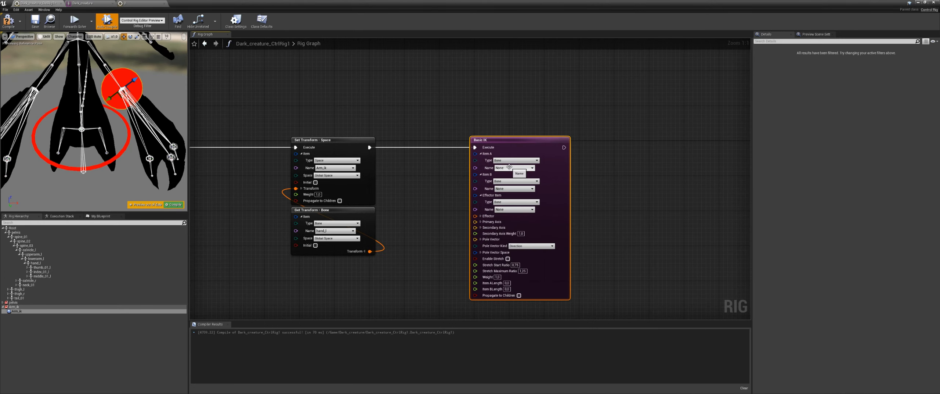
pyautogui.write('upp')
pyautogui.click(513, 178)
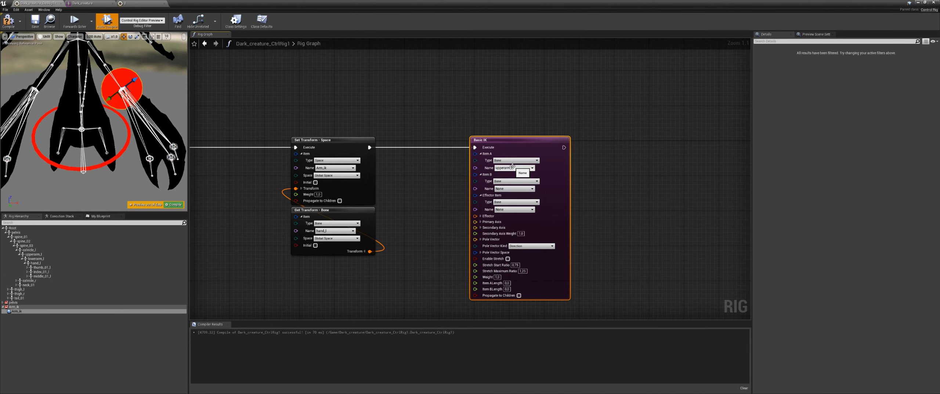
pyautogui.click(514, 188)
pyautogui.write('low')
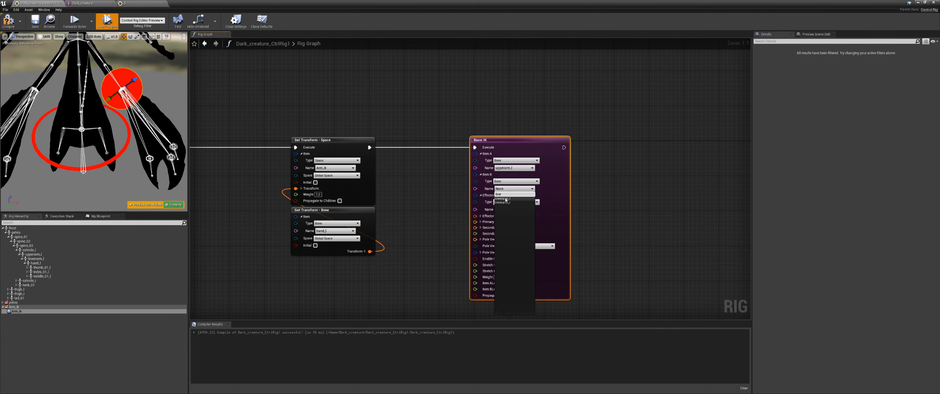
pyautogui.click(511, 199)
# - Set the Basic IK node's Effector Item to the hand_l bone
pyautogui.moveTo(422, 218); pyautogui.dragTo(431, 217, button='right')
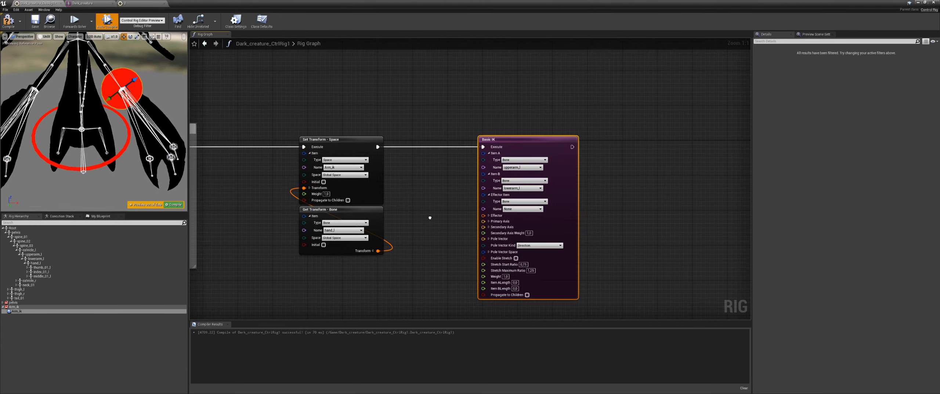
pyautogui.click(519, 208)
pyautogui.write('hand')
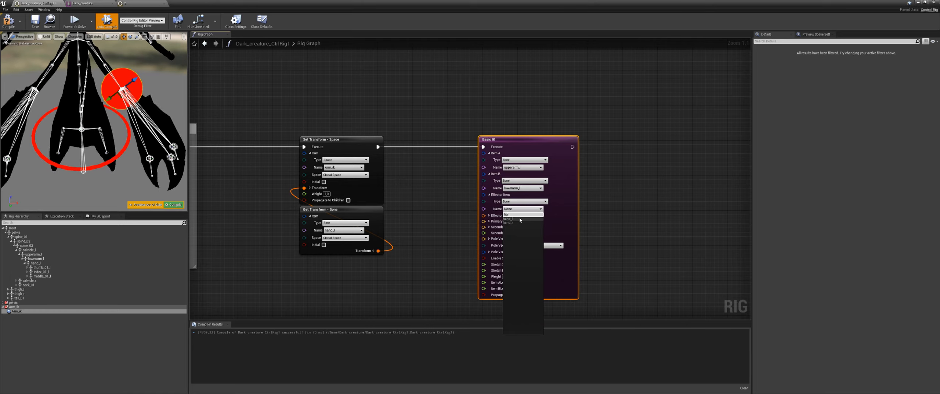
pyautogui.click(519, 219)
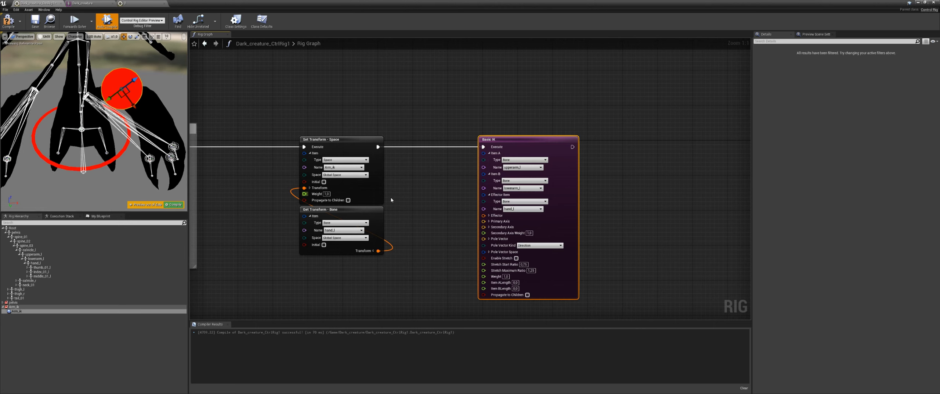
pyautogui.moveTo(427, 204); pyautogui.dragTo(420, 195, button='right')
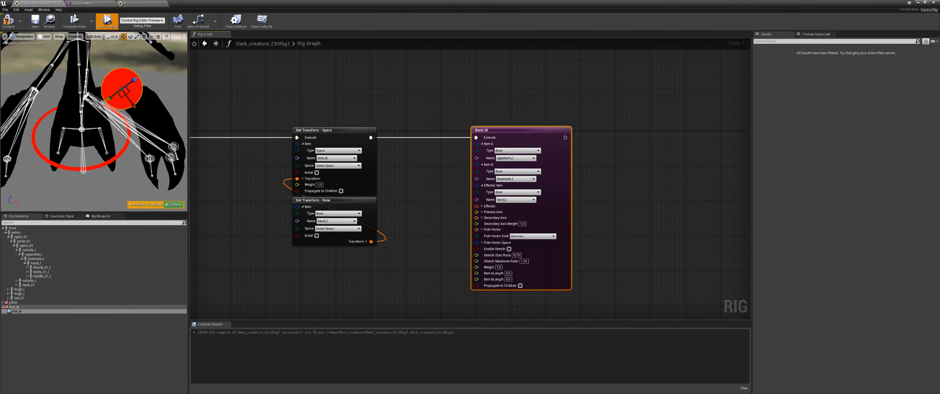
# - Inspect the thigh and calf bones in the skeletal mesh and compile the control rig
pyautogui.click(96, 4)
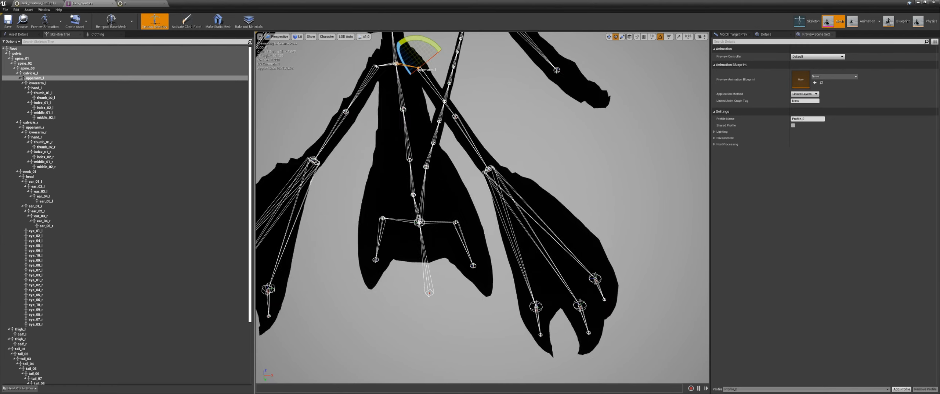
pyautogui.scroll(3, 435, 238)
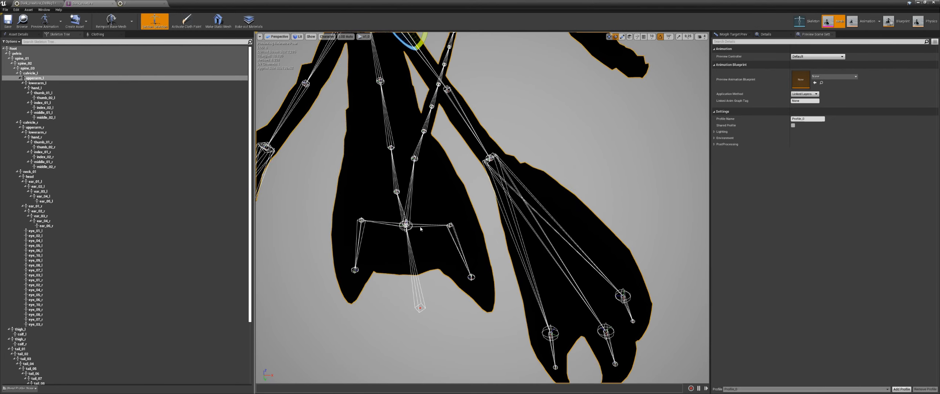
pyautogui.click(449, 225)
pyautogui.moveTo(458, 243); pyautogui.dragTo(467, 261)
pyautogui.click(464, 259)
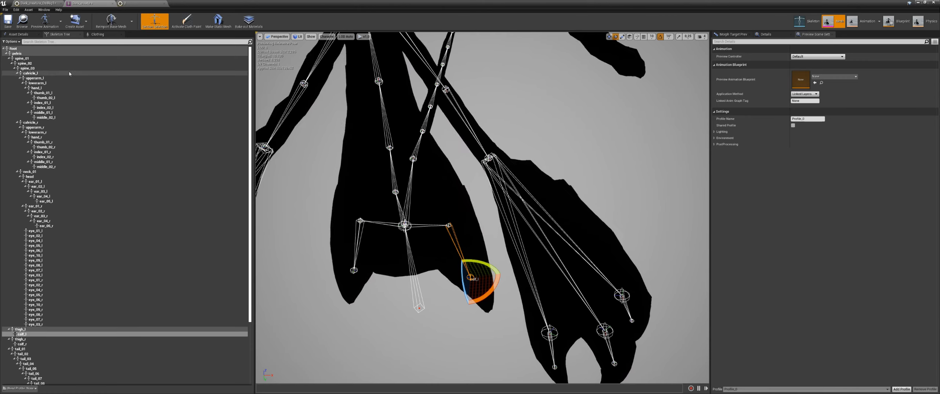
pyautogui.click(37, 3)
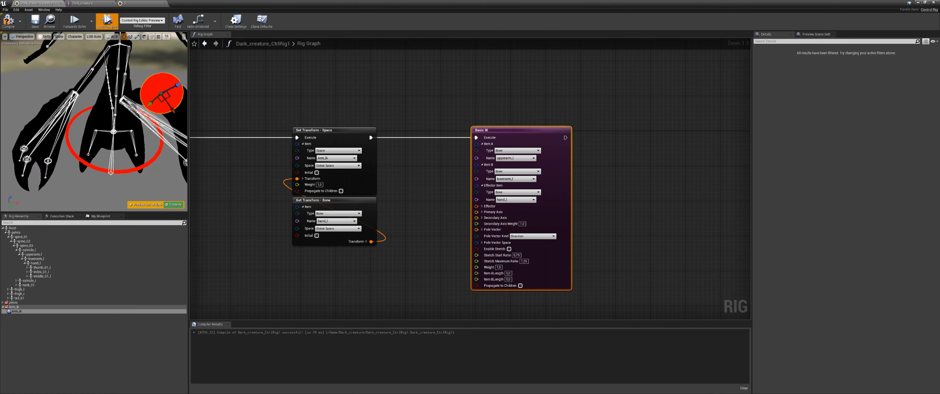
pyautogui.click(174, 204)
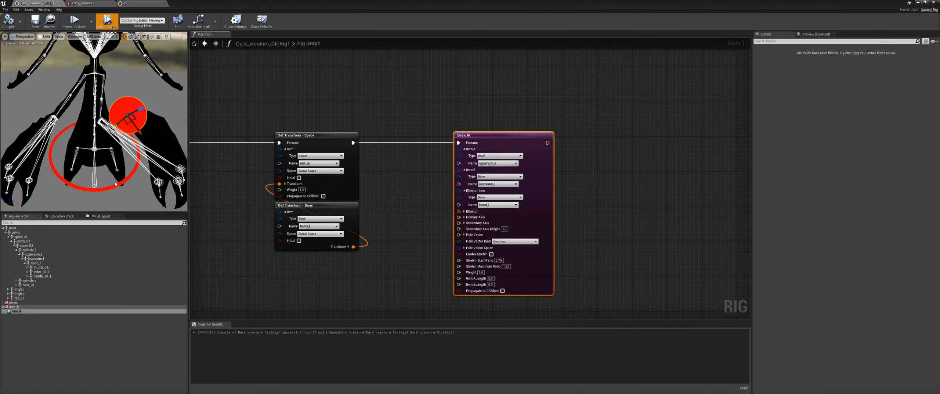
pyautogui.moveTo(92, 121); pyautogui.dragTo(77, 145, button='middle')
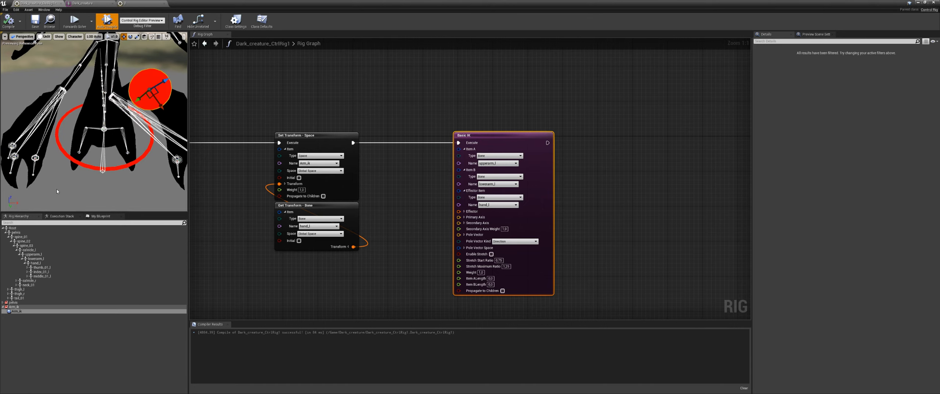
# - Add a Get Transform node for the Arm_ik control and move the Basic IK node away to make room for it
pyautogui.click(17, 312)
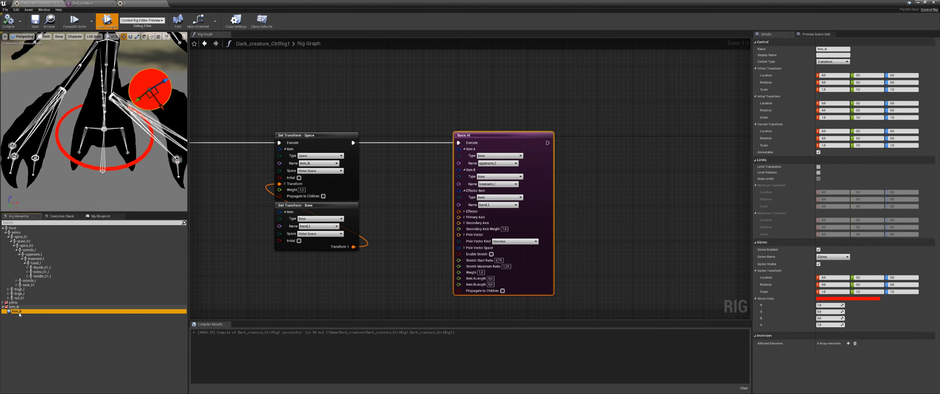
pyautogui.moveTo(342, 265); pyautogui.dragTo(391, 225)
pyautogui.click(412, 231)
pyautogui.moveTo(515, 140); pyautogui.dragTo(575, 141)
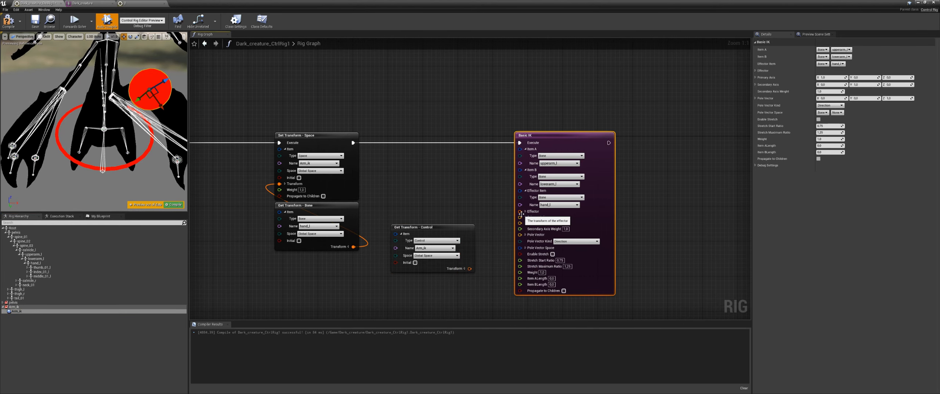
# - Feed the Arm_ik control's transform into the Basic IK node's Effector, compile, and enable Propagate to Children
pyautogui.moveTo(470, 268); pyautogui.dragTo(520, 212)
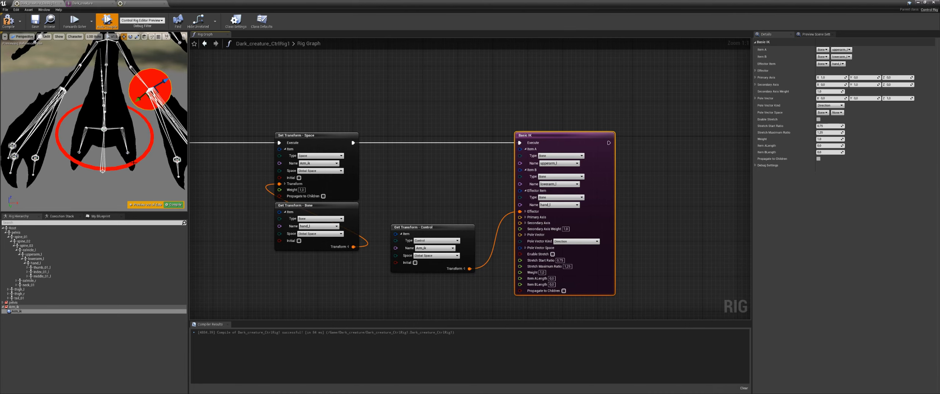
pyautogui.click(175, 205)
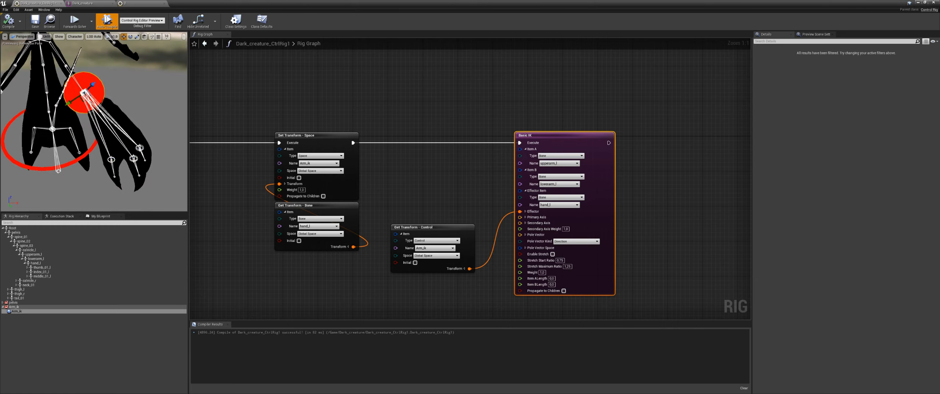
pyautogui.click(563, 291)
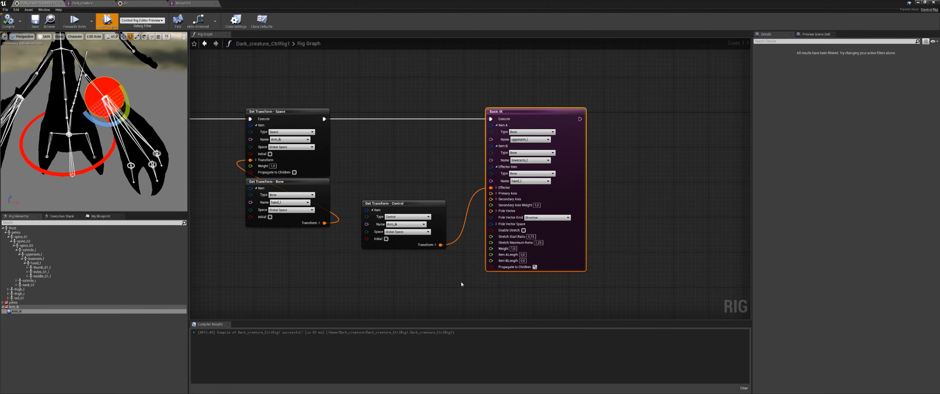
# - Reposition the Arm_ik control's Get Transform node close to the Basic IK node's Effector input
pyautogui.moveTo(433, 174); pyautogui.dragTo(430, 164, button='right')
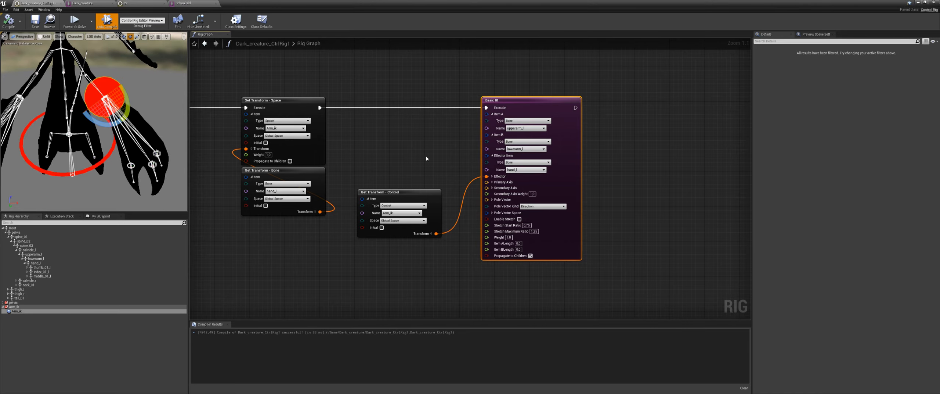
pyautogui.moveTo(426, 156); pyautogui.dragTo(403, 148, button='right')
pyautogui.moveTo(392, 183); pyautogui.dragTo(424, 148)
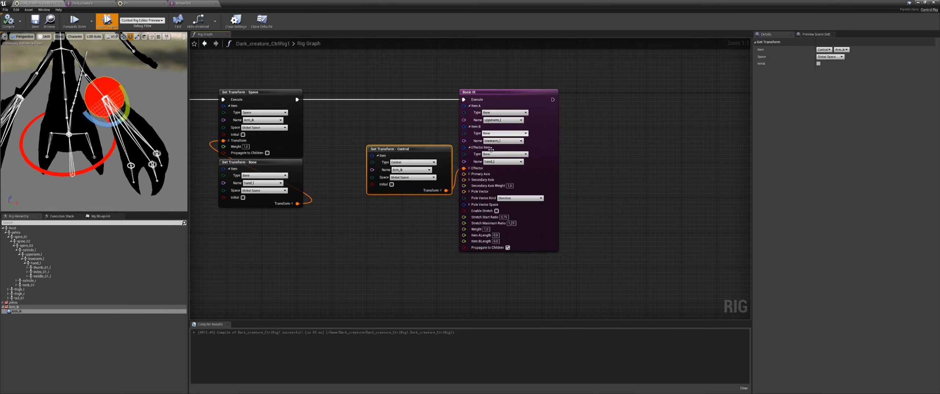
pyautogui.moveTo(434, 148); pyautogui.dragTo(433, 143)
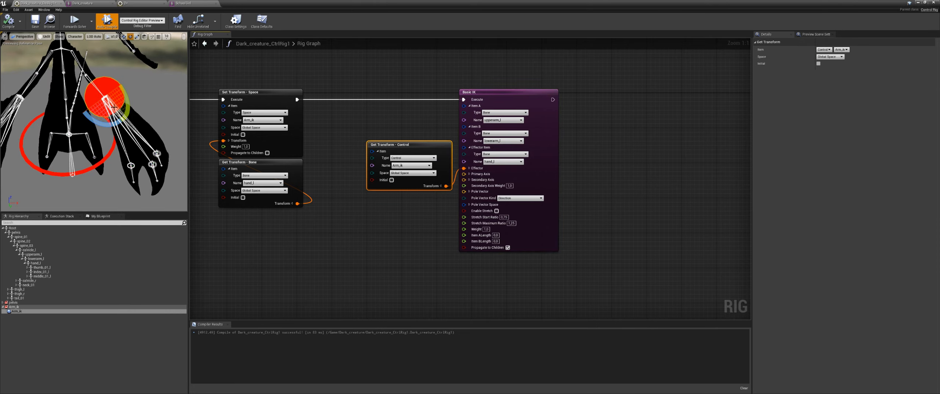
# - Expand the Basic IK node's Primary Axis and check the upperarm_l bone's local axes in the skeletal mesh
pyautogui.moveTo(114, 107)
pyautogui.keyDown('alt'); pyautogui.mouseDown()
pyautogui.moveTo(94, 104)
pyautogui.moveTo(122, 110)
pyautogui.mouseUp(); pyautogui.keyUp('alt')
pyautogui.press('w')
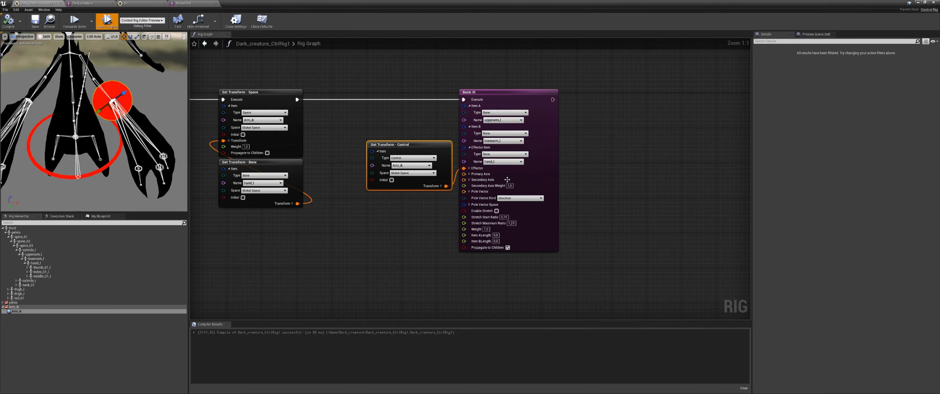
pyautogui.click(470, 174)
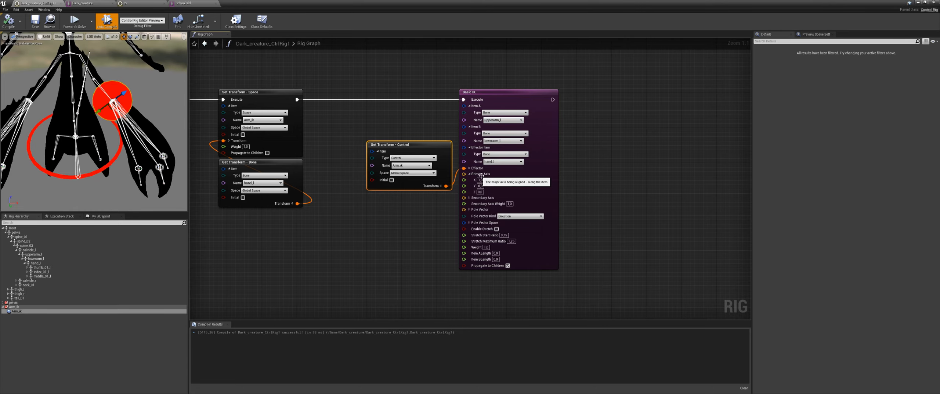
pyautogui.click(92, 3)
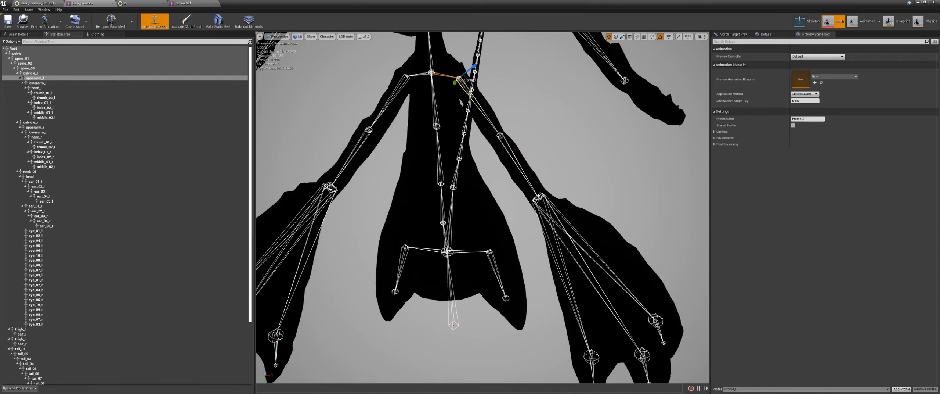
pyautogui.hotkey('ctrl', 'z')
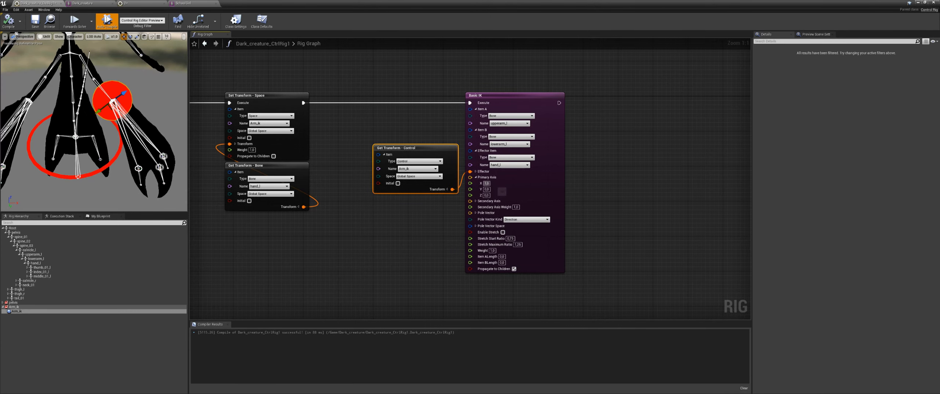
# - Try a Secondary Axis Y value of 0 on the Basic IK node and set it back to 1
pyautogui.click(476, 201)
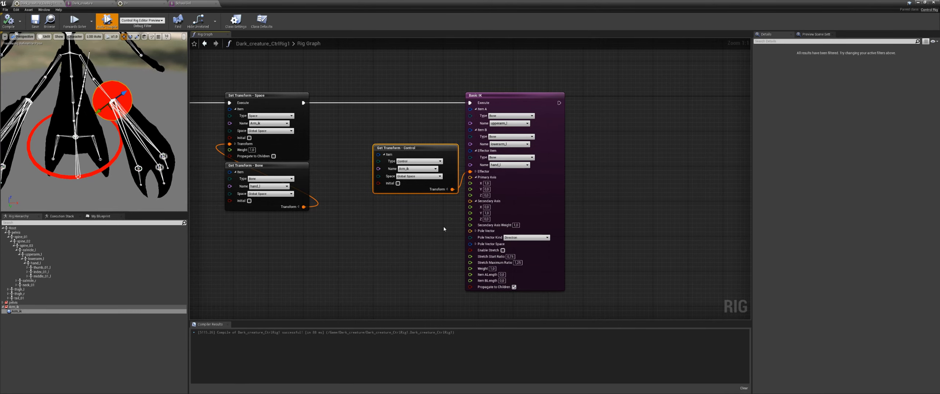
pyautogui.moveTo(439, 228); pyautogui.dragTo(442, 230, button='right')
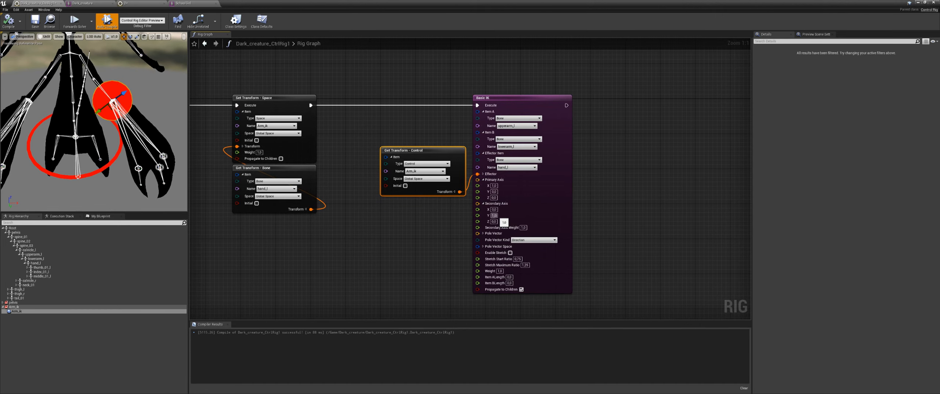
pyautogui.click(494, 215)
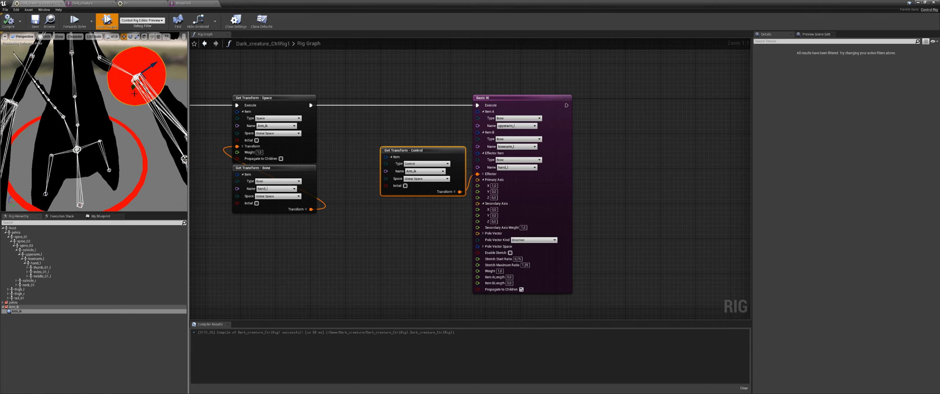
pyautogui.click(494, 215)
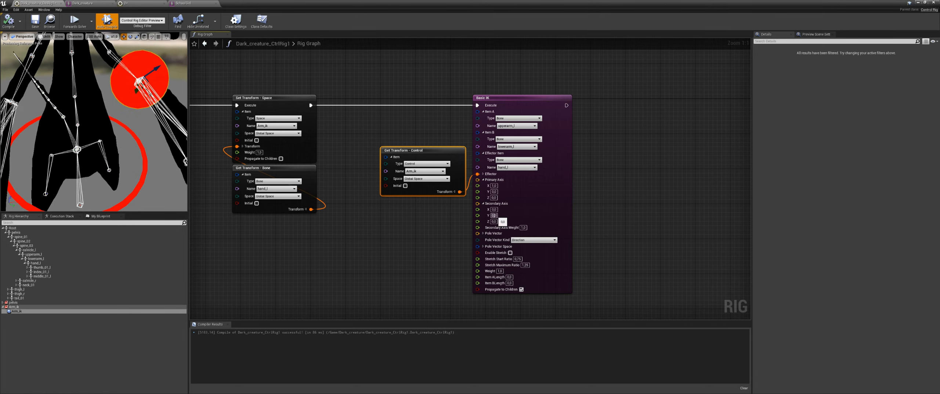
pyautogui.click(433, 235)
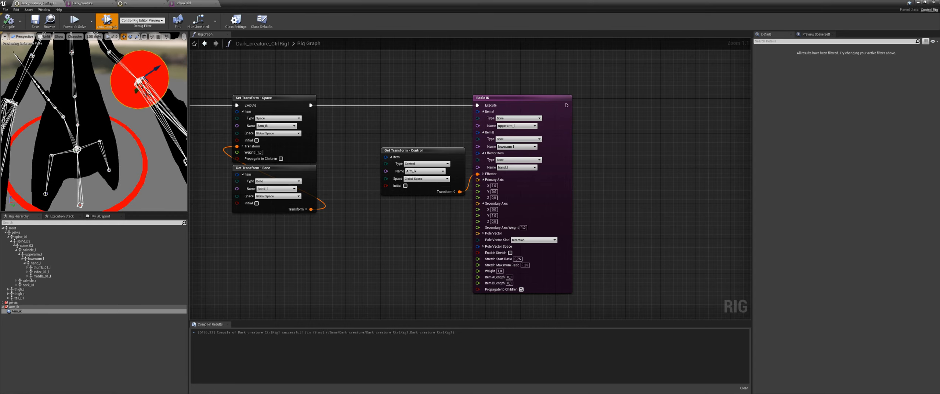
pyautogui.keyDown('alt'); pyautogui.moveTo(150, 93); pyautogui.dragTo(167, 110); pyautogui.keyUp('alt')
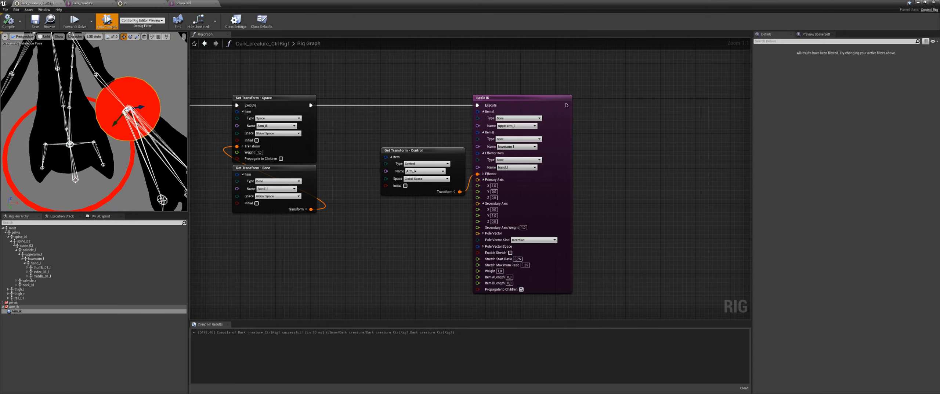
pyautogui.moveTo(427, 255); pyautogui.dragTo(479, 185, button='right')
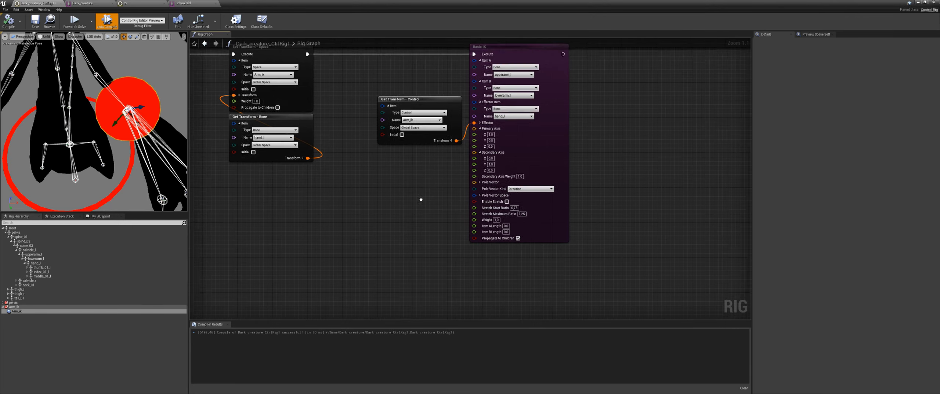
pyautogui.moveTo(419, 199); pyautogui.dragTo(433, 196, button='right')
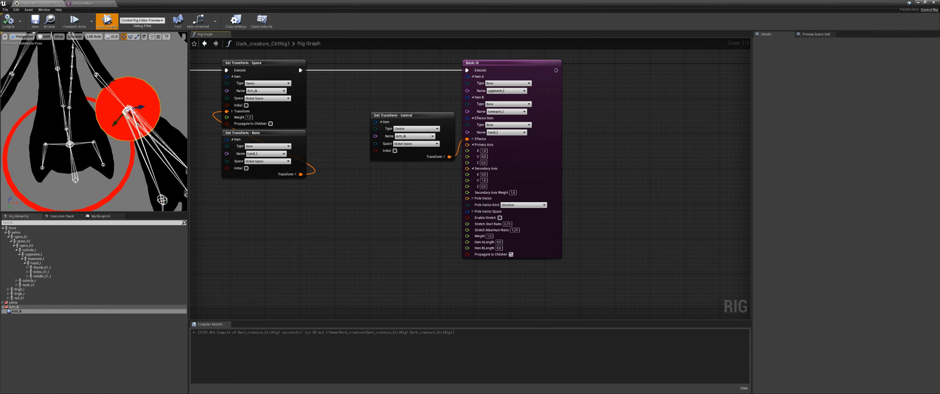
pyautogui.keyDown('alt'); pyautogui.moveTo(109, 172); pyautogui.dragTo(66, 167); pyautogui.keyUp('alt')
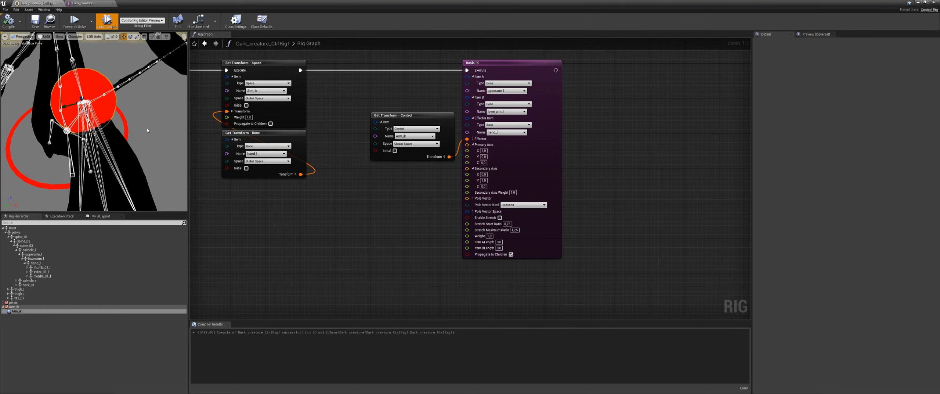
# - Save the rig and add a new space named Arm_pole to the hierarchy
pyautogui.moveTo(316, 257); pyautogui.dragTo(377, 256, button='right')
pyautogui.hotkey('ctrl', 's')
pyautogui.scroll(-3, 95, 125)
pyautogui.moveTo(96, 125); pyautogui.dragTo(92, 81, button='middle')
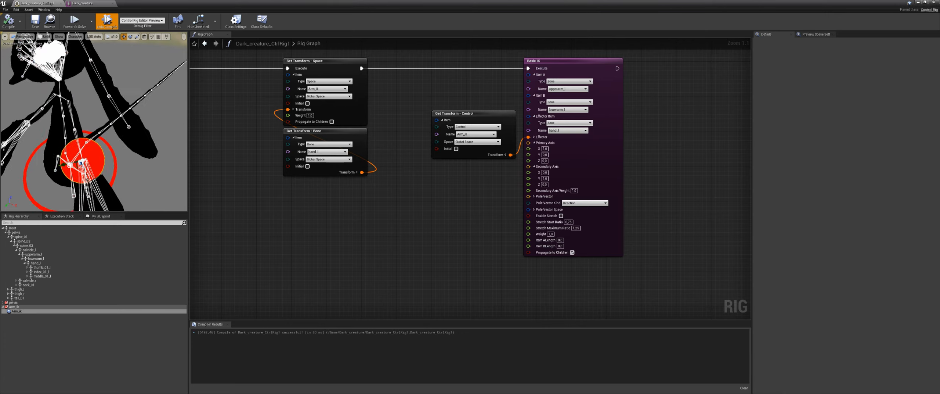
pyautogui.rightClick(41, 333)
pyautogui.moveTo(84, 220)
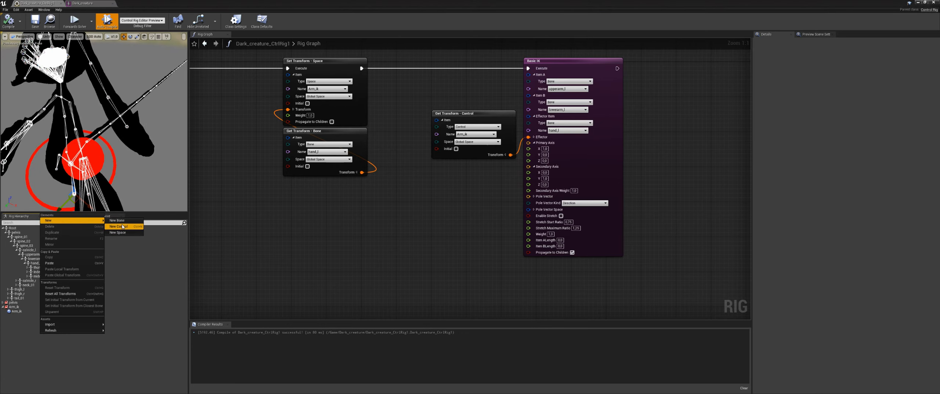
pyautogui.click(125, 233)
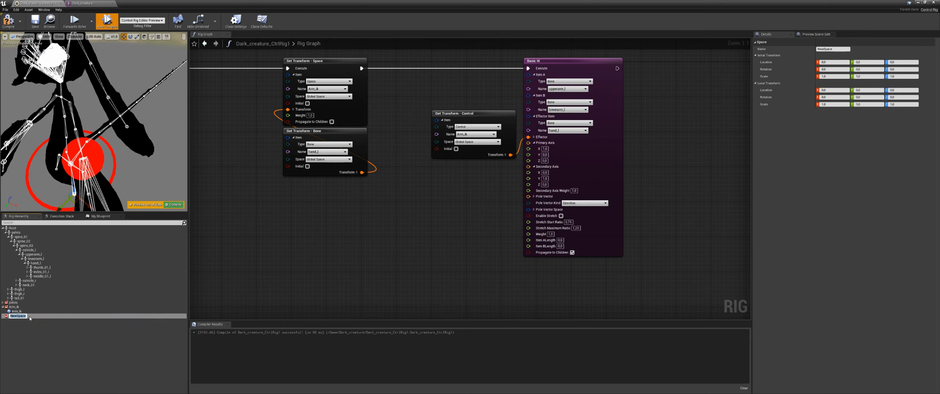
pyautogui.write('Arm_')
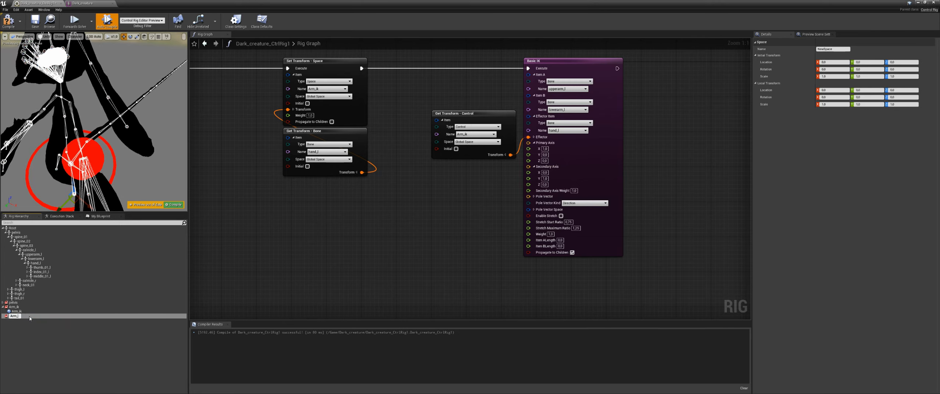
pyautogui.write('pole')
pyautogui.press('Return')
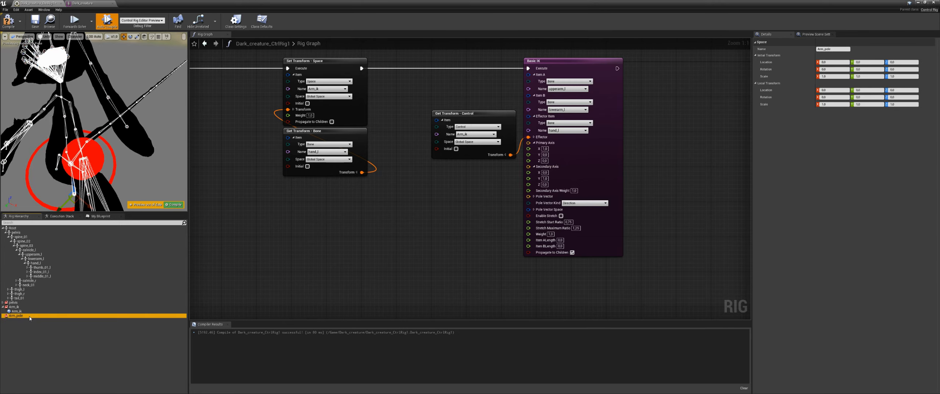
# - Rename the Arm_ik space and its control to Arm_ik_l, and the Arm_pole space to Arm_pole_l
pyautogui.click(16, 307)
pyautogui.click(16, 307)
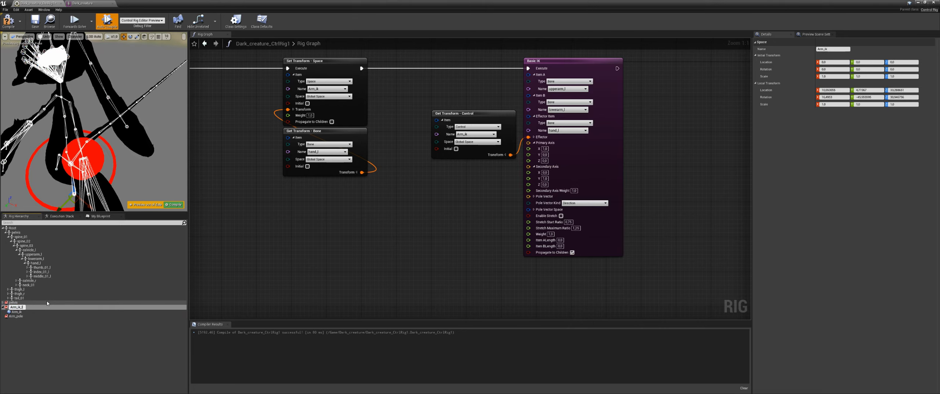
pyautogui.write('_l')
pyautogui.press('Return')
pyautogui.click(31, 311)
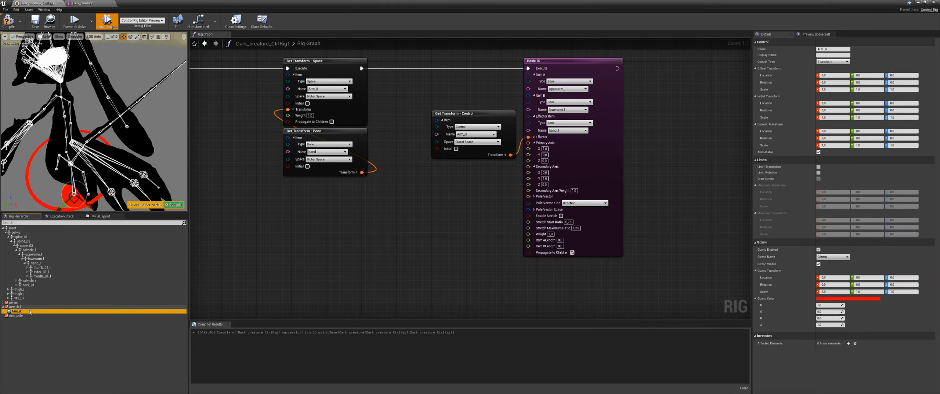
pyautogui.click(29, 312)
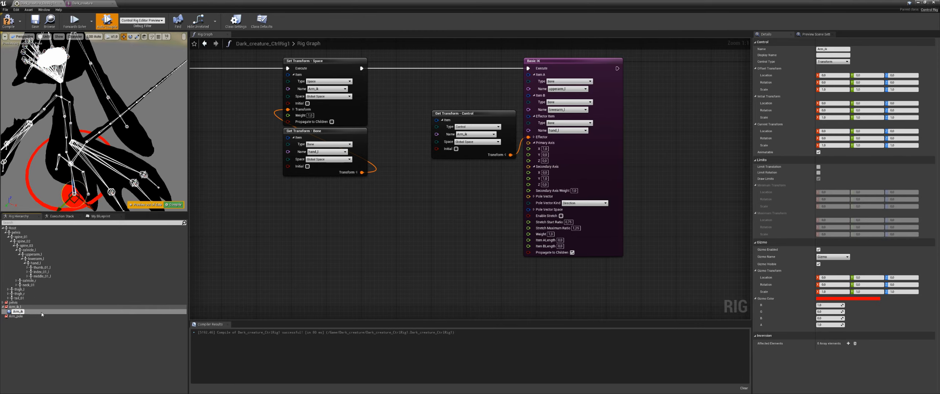
pyautogui.press('Return')
pyautogui.click(36, 315)
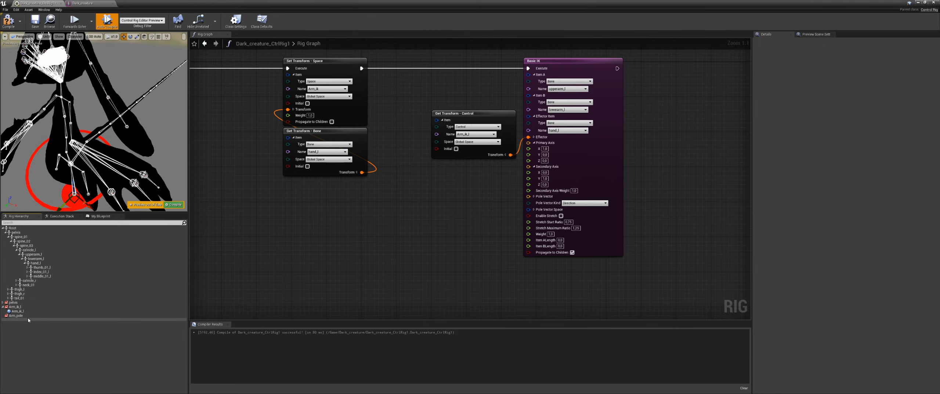
pyautogui.click(26, 316)
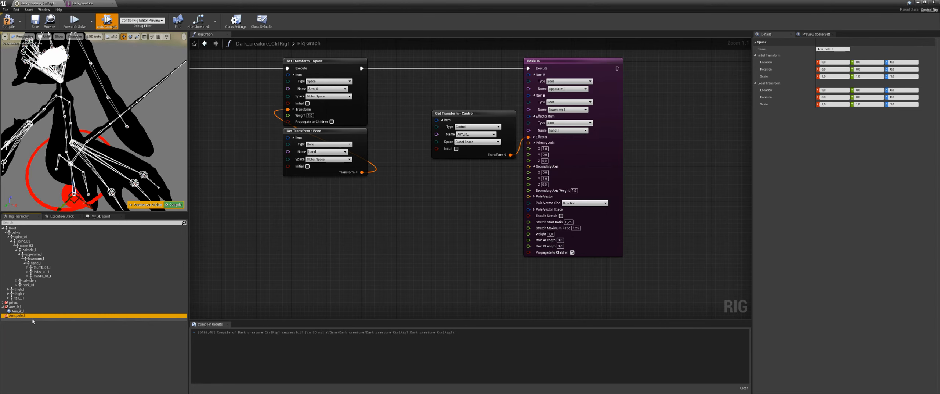
pyautogui.press('Return')
# - Compile the rig and set the Set Transform - Space node's item name to Arm_ik_l
pyautogui.moveTo(439, 187); pyautogui.dragTo(432, 199, button='right')
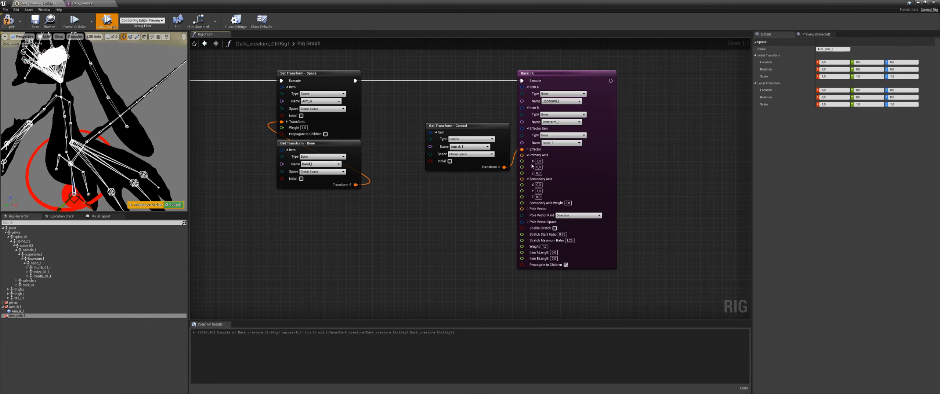
pyautogui.click(175, 205)
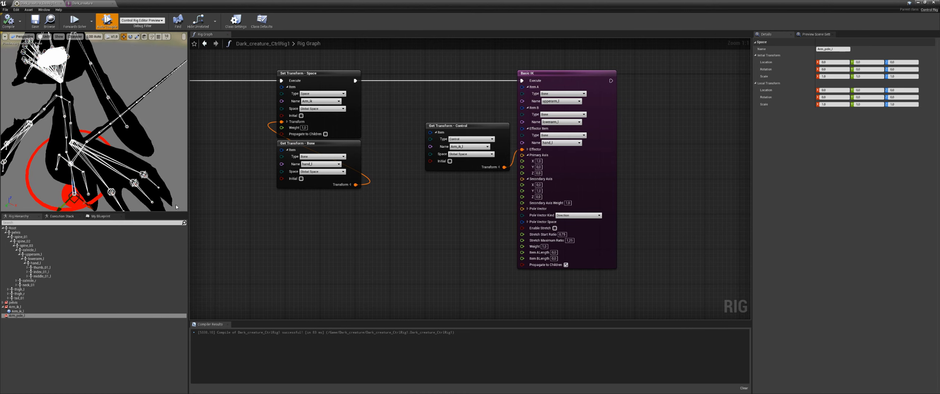
pyautogui.moveTo(390, 161); pyautogui.dragTo(449, 211, button='right')
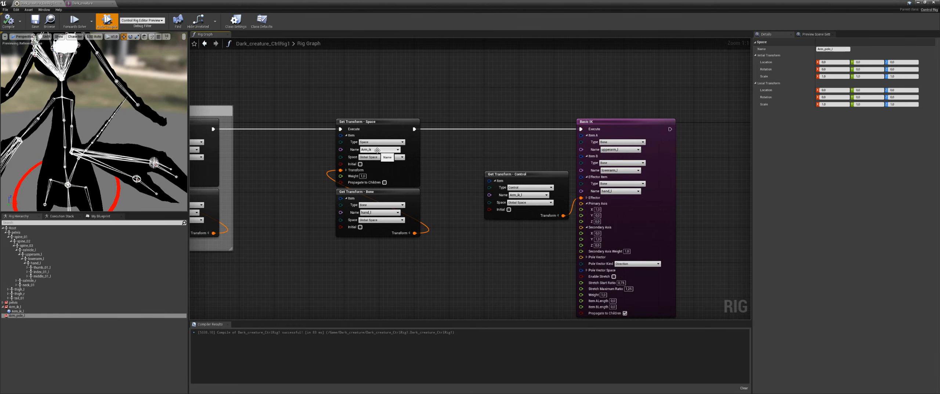
pyautogui.click(378, 151)
pyautogui.click(367, 163)
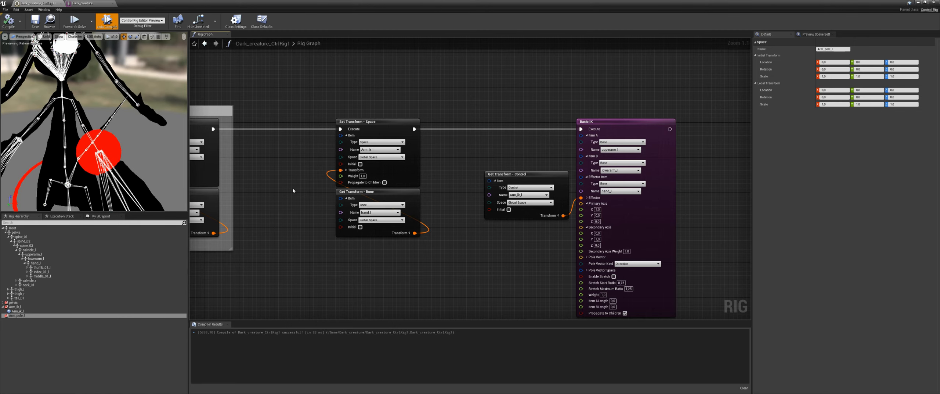
# - Spread the Arm_ik_l Set Transform pair and the Basic IK pair apart to make room between them
pyautogui.moveTo(487, 191); pyautogui.dragTo(385, 190, button='right')
pyautogui.click(17, 311)
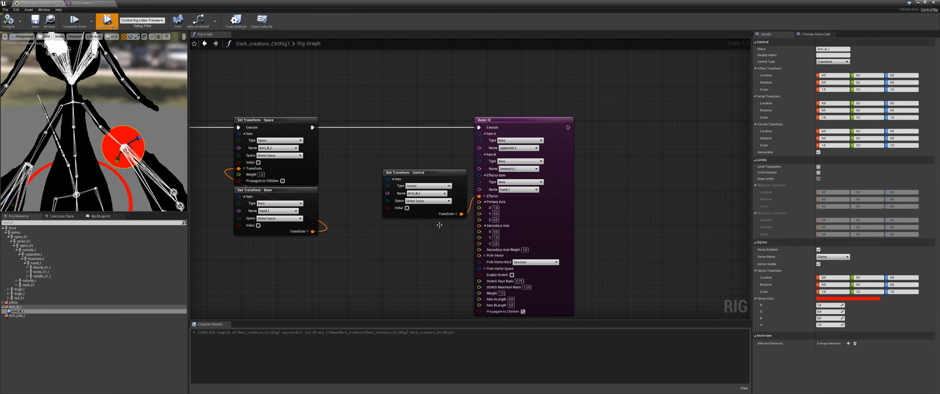
pyautogui.moveTo(440, 225); pyautogui.dragTo(368, 212, button='right')
pyautogui.moveTo(292, 233); pyautogui.dragTo(345, 236, button='right')
pyautogui.click(26, 316)
pyautogui.moveTo(552, 98); pyautogui.dragTo(506, 166)
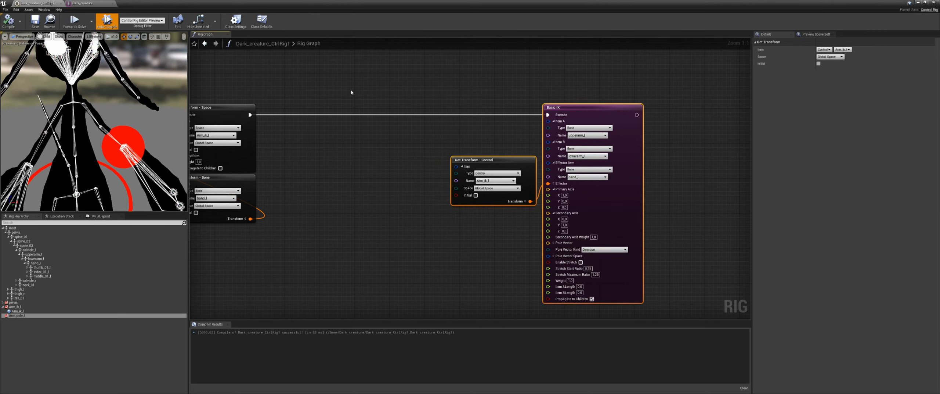
pyautogui.moveTo(321, 88); pyautogui.dragTo(279, 221)
pyautogui.moveTo(313, 222); pyautogui.dragTo(403, 215, button='right')
pyautogui.moveTo(402, 215); pyautogui.dragTo(442, 213, button='right')
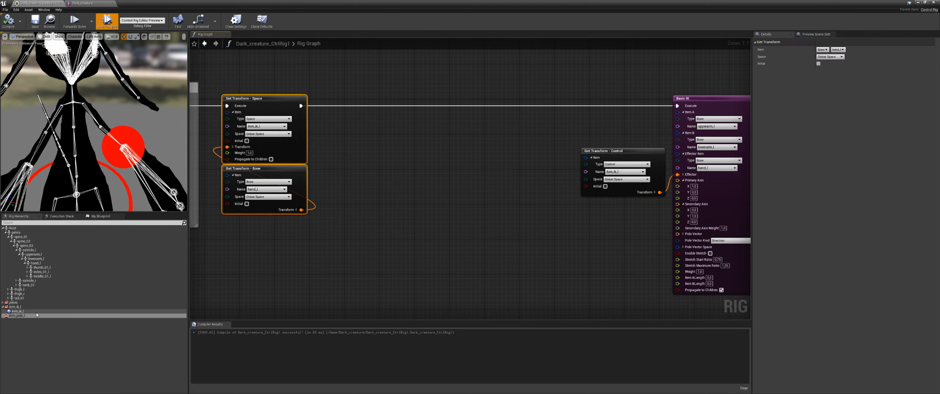
# - Add a Set Transform node for the Arm_pole_l space and chain it after the Arm_ik_l Set Transform
pyautogui.click(22, 316)
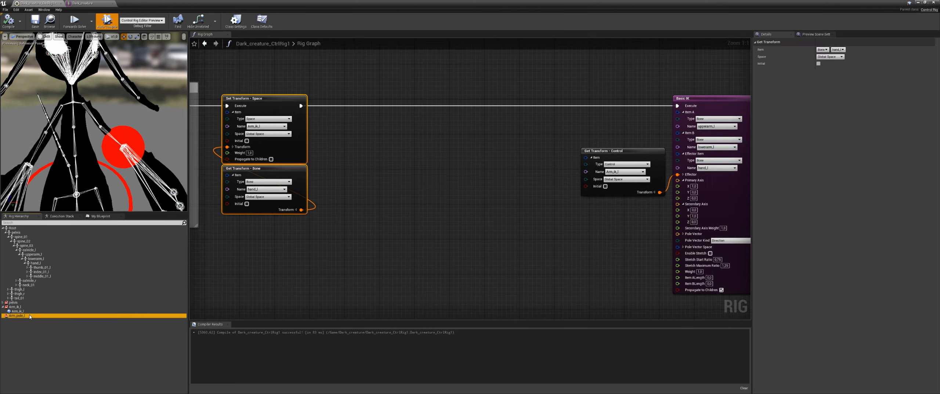
pyautogui.moveTo(351, 164); pyautogui.dragTo(370, 141)
pyautogui.click(386, 158)
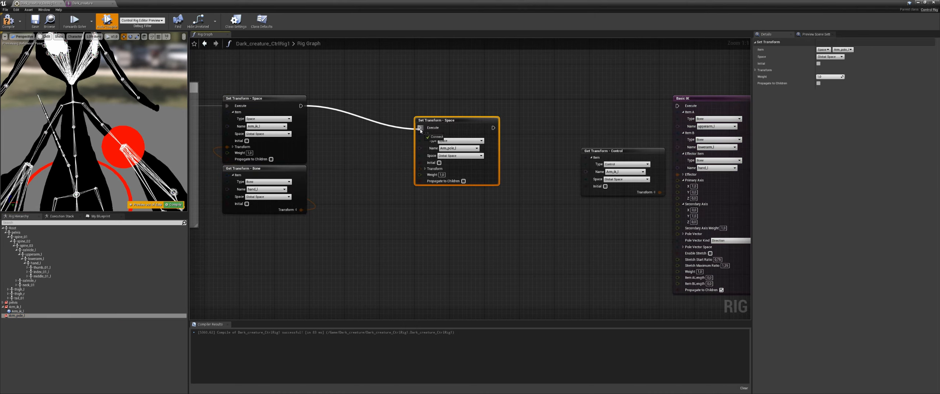
pyautogui.moveTo(449, 121); pyautogui.dragTo(444, 102)
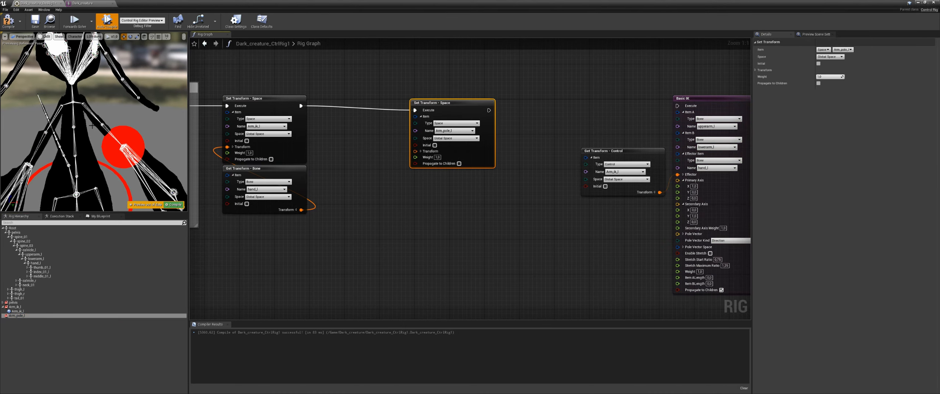
# - Check the elbow bone in the skeletal mesh and feed a lowerarm_l Get Transform into the Arm_pole_l Set Transform node
pyautogui.click(103, 3)
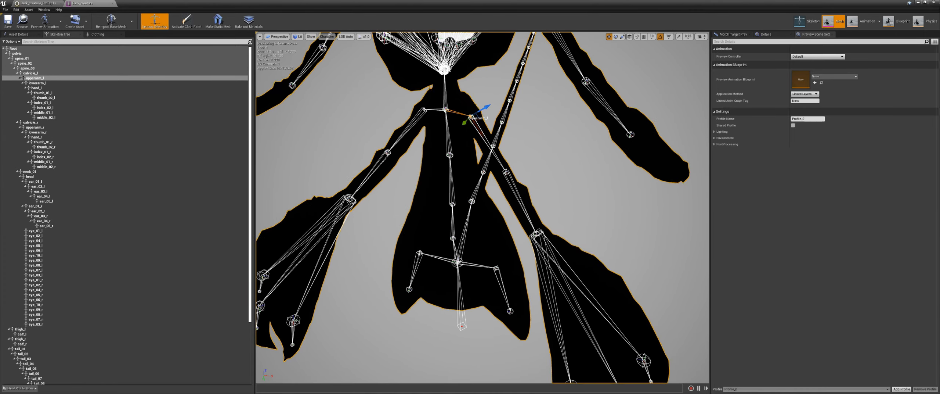
pyautogui.click(506, 172)
pyautogui.click(63, 3)
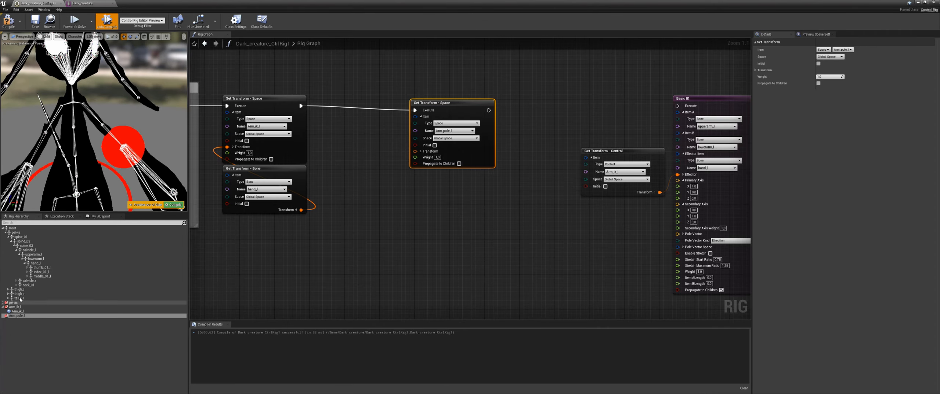
pyautogui.click(40, 222)
pyautogui.write('lower')
pyautogui.moveTo(19, 228); pyautogui.dragTo(351, 197)
pyautogui.click(369, 208)
pyautogui.moveTo(431, 242); pyautogui.dragTo(416, 151)
pyautogui.click(185, 223)
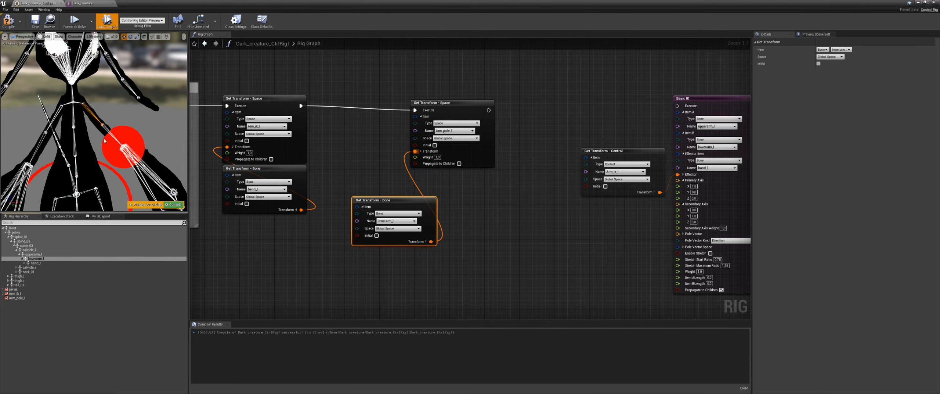
# - Create a new control named Arm_pole_l and parent it under the Arm_pole_l space
pyautogui.rightClick(28, 314)
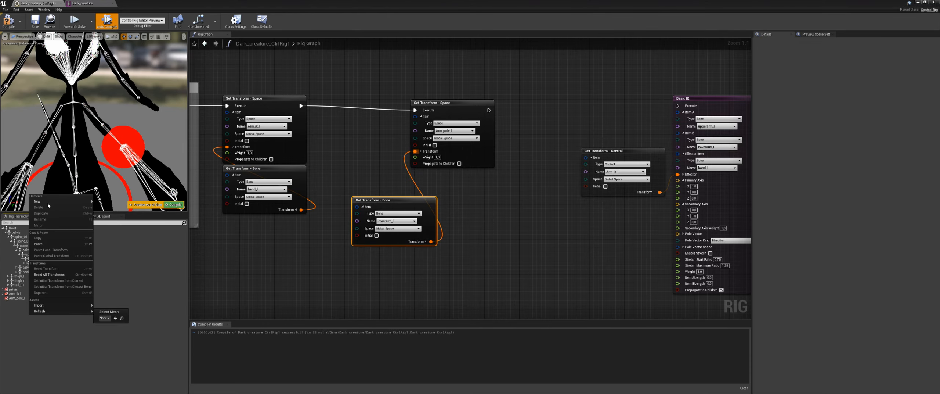
pyautogui.moveTo(47, 201)
pyautogui.click(108, 207)
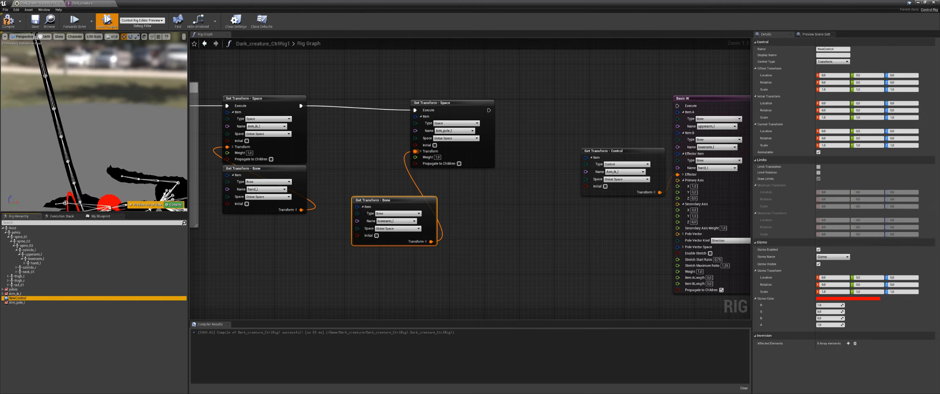
pyautogui.click(19, 299)
pyautogui.write('ARm')
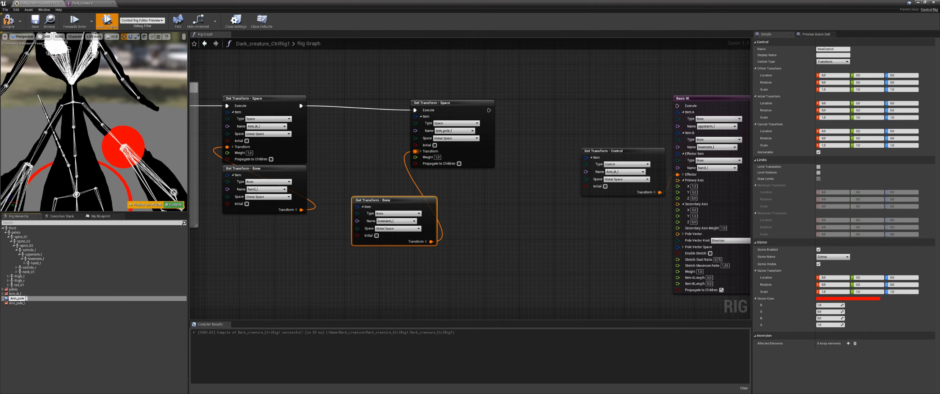
pyautogui.press('Return')
pyautogui.moveTo(24, 298); pyautogui.dragTo(21, 303)
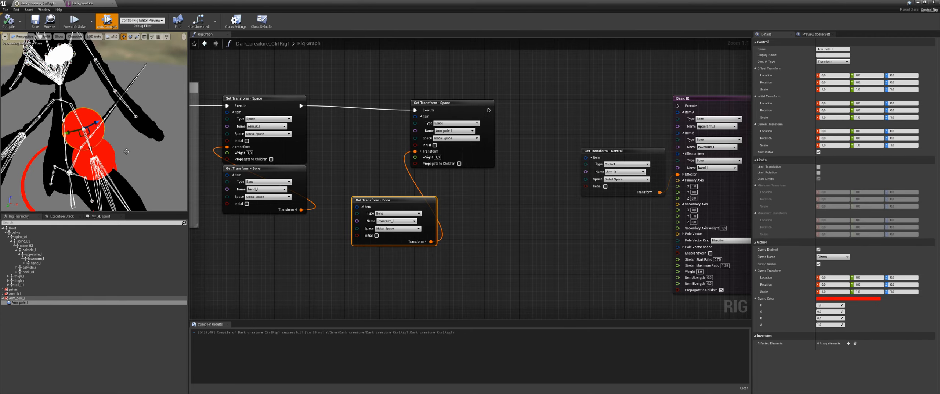
# - Scale the Arm_pole_l control's gizmo to 0.5 and reduce the Arm_ik_l control's gizmo scale
pyautogui.click(826, 291)
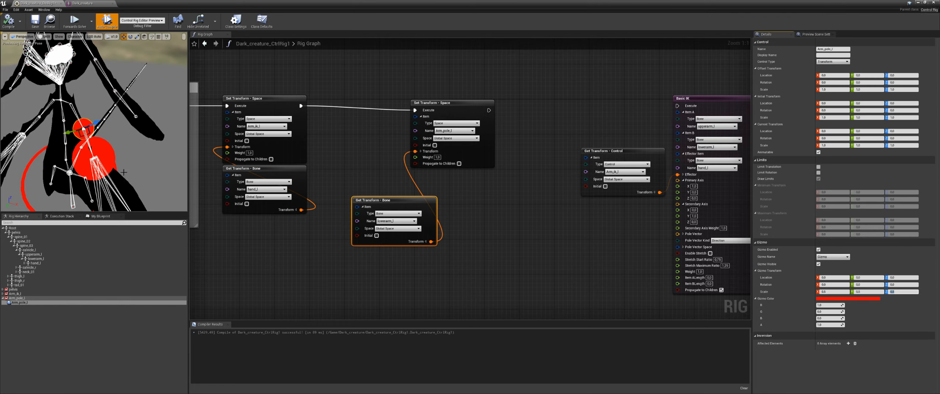
pyautogui.click(101, 150)
pyautogui.click(835, 292)
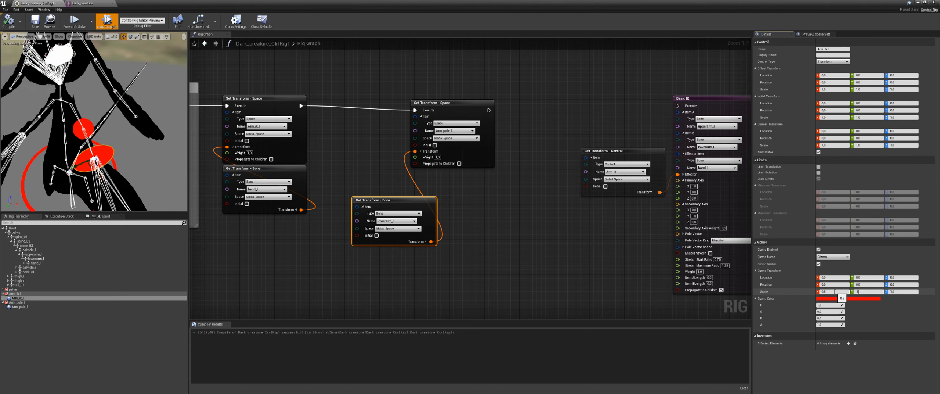
# - Tidy the Arm_pole_l transform nodes, connect their execution output to the Basic IK node, and compile
pyautogui.moveTo(507, 216); pyautogui.dragTo(501, 217, button='right')
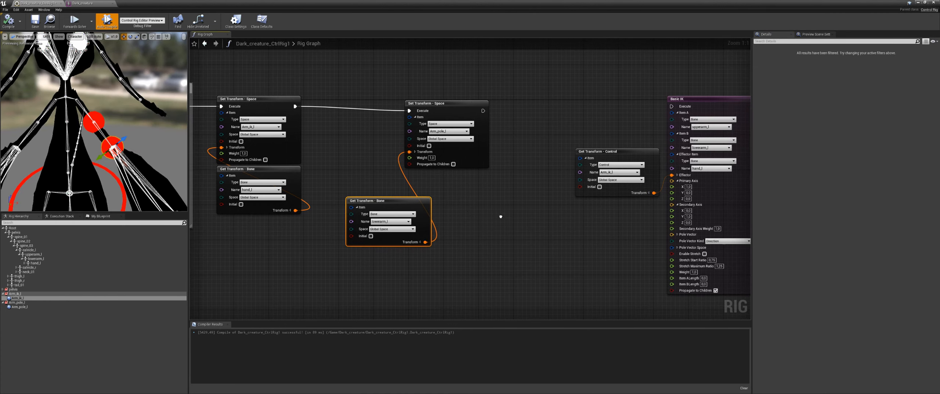
pyautogui.moveTo(388, 205); pyautogui.dragTo(441, 173)
pyautogui.moveTo(503, 141); pyautogui.dragTo(410, 171)
pyautogui.moveTo(465, 164); pyautogui.dragTo(395, 187, button='right')
pyautogui.moveTo(378, 133); pyautogui.dragTo(602, 129)
pyautogui.click(174, 205)
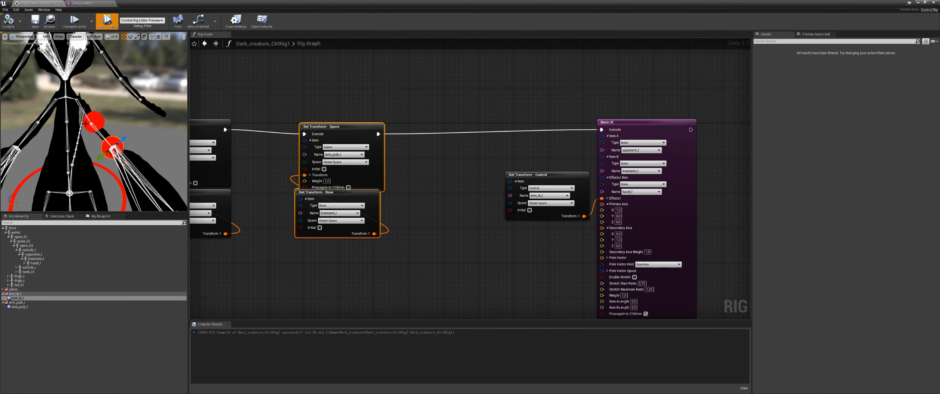
# - Add a Get Transform node for the Arm_pole_l control near the Basic IK node and expand its Transform output
pyautogui.moveTo(465, 187); pyautogui.dragTo(431, 178, button='right')
pyautogui.click(20, 306)
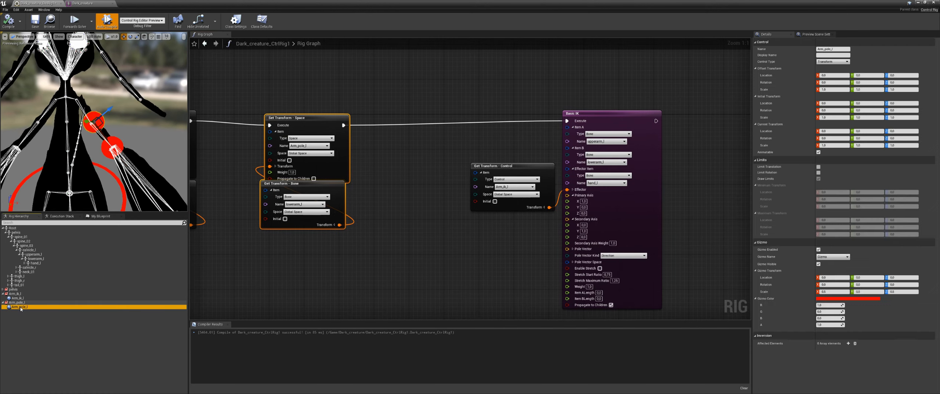
pyautogui.moveTo(21, 307); pyautogui.dragTo(450, 234)
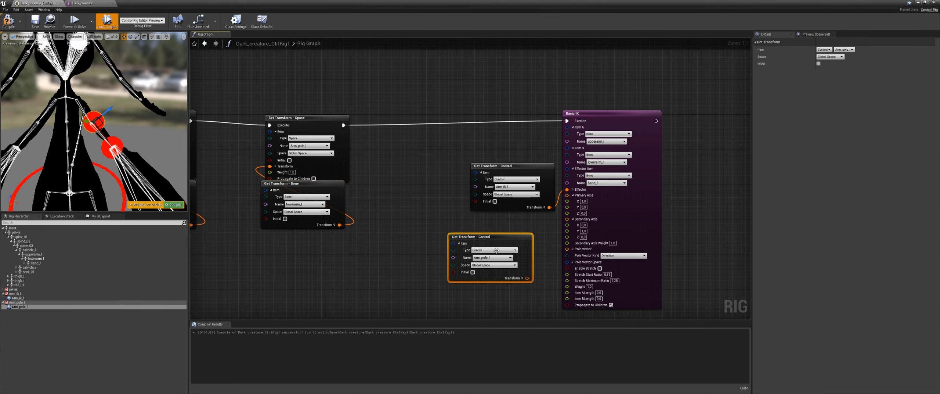
pyautogui.moveTo(515, 222); pyautogui.dragTo(427, 208, button='right')
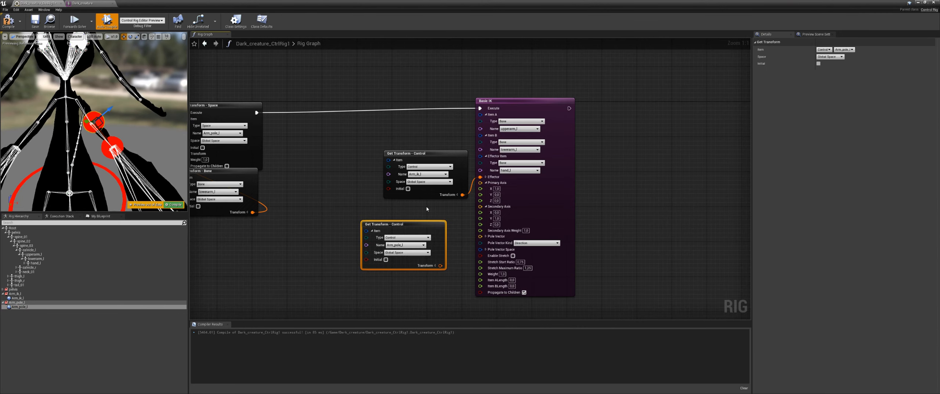
pyautogui.click(436, 266)
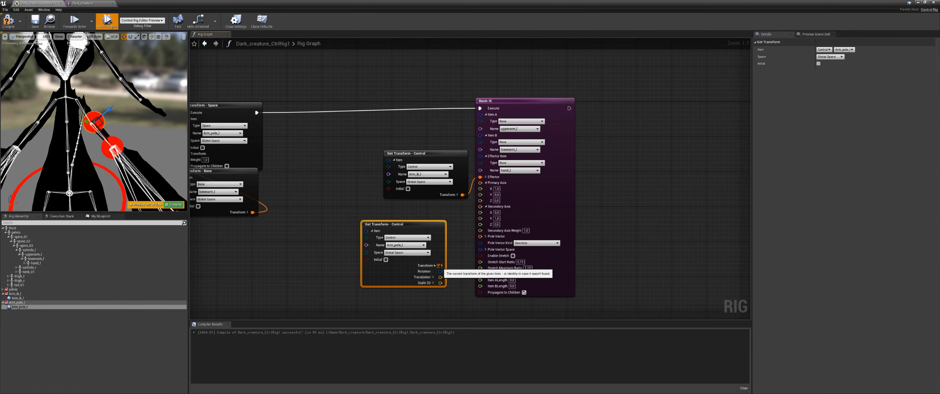
# - Connect the Translation output of the Arm_pole_l Get Transform node to the Basic IK node's Pole Vector input
pyautogui.moveTo(441, 268); pyautogui.dragTo(435, 246, button='right')
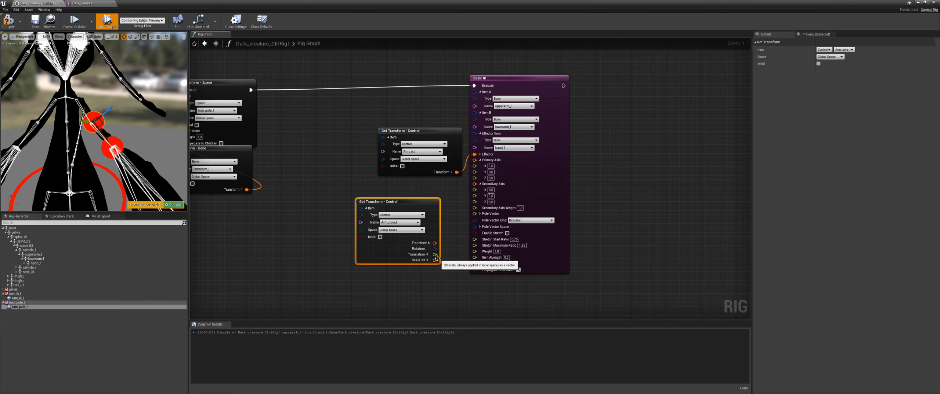
pyautogui.moveTo(434, 255); pyautogui.dragTo(474, 214)
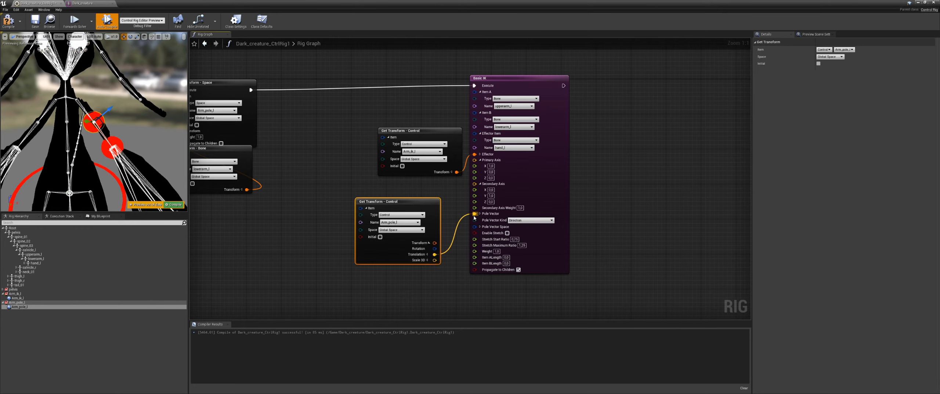
# - Test the arm IK by moving the Arm_ik_l and Arm_pole_l controls in the viewport, and recompile to reset the pose
pyautogui.click(17, 298)
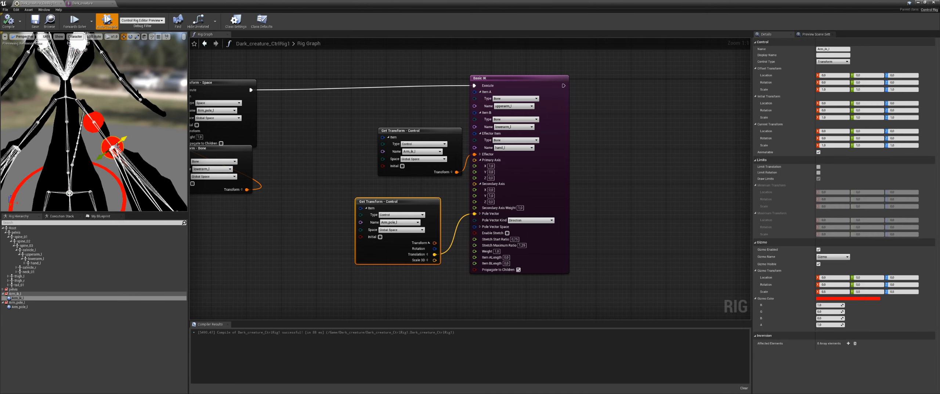
pyautogui.keyDown('alt'); pyautogui.moveTo(131, 114); pyautogui.dragTo(132, 130); pyautogui.keyUp('alt')
pyautogui.scroll(6, 98, 130)
pyautogui.scroll(-3, 98, 130)
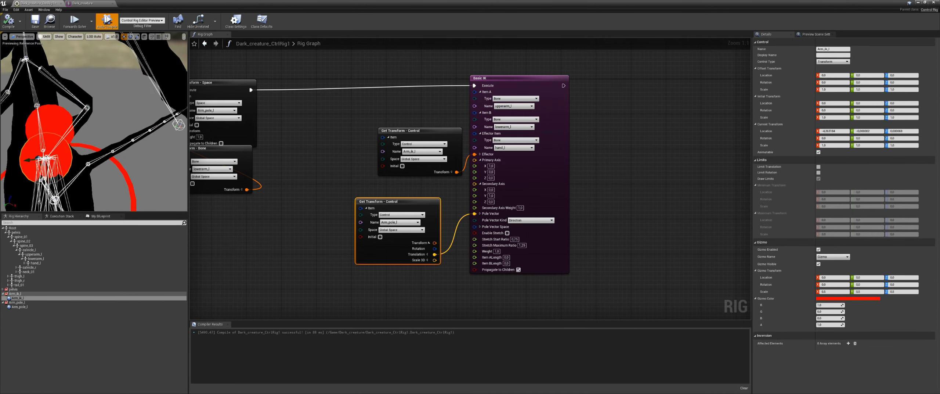
pyautogui.click(60, 125)
pyautogui.moveTo(60, 125); pyautogui.dragTo(76, 114)
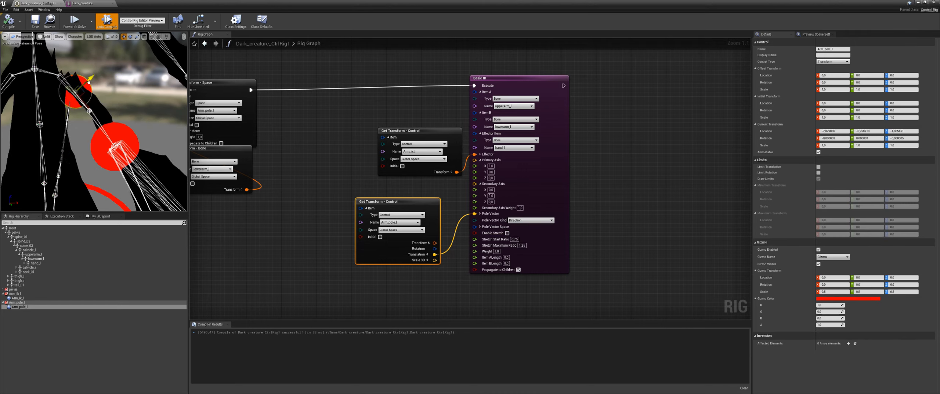
pyautogui.click(8, 21)
# - Check how the arm responds to each of the two arm controls from another viewing angle, and recompile the rig
pyautogui.moveTo(252, 257); pyautogui.dragTo(311, 195, button='right')
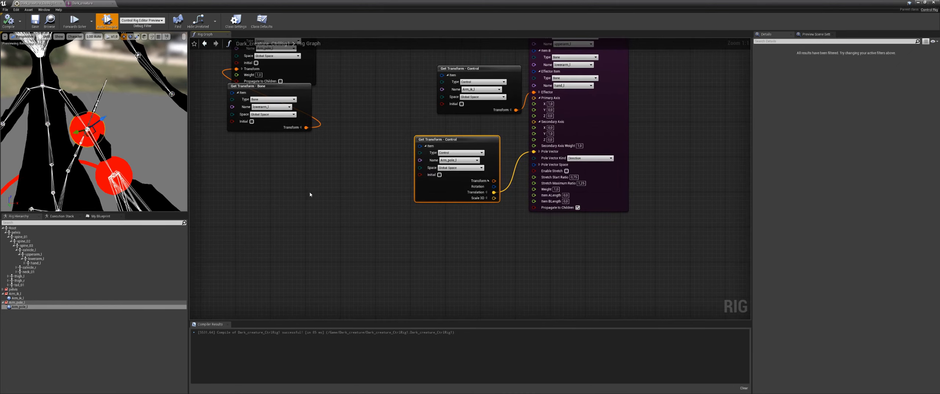
pyautogui.keyDown('alt'); pyautogui.moveTo(84, 106); pyautogui.dragTo(99, 124); pyautogui.keyUp('alt')
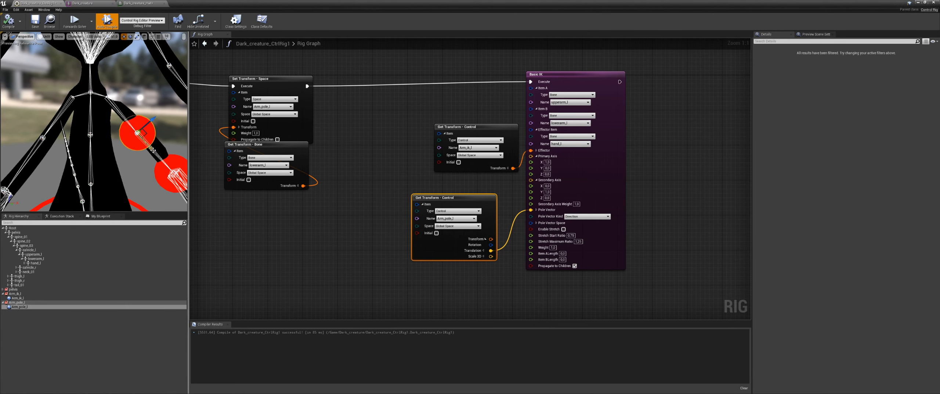
pyautogui.click(143, 160)
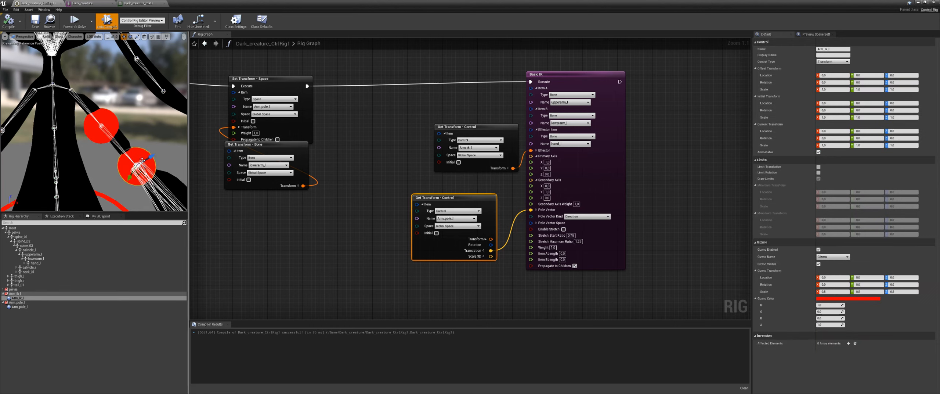
pyautogui.click(112, 118)
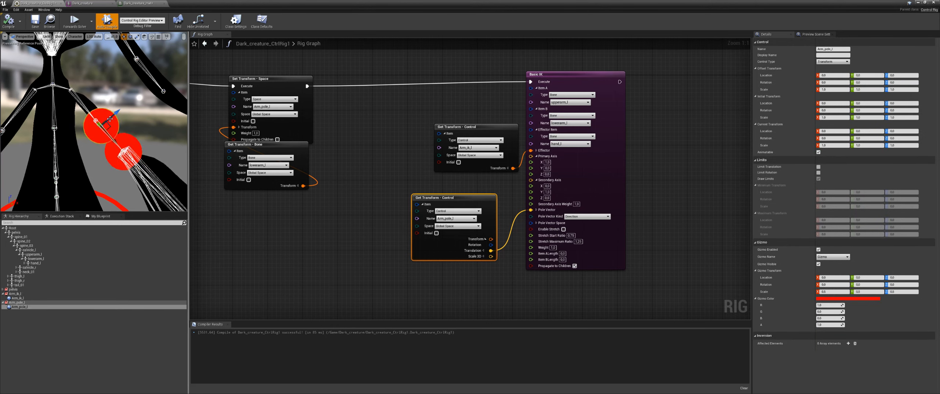
pyautogui.click(8, 20)
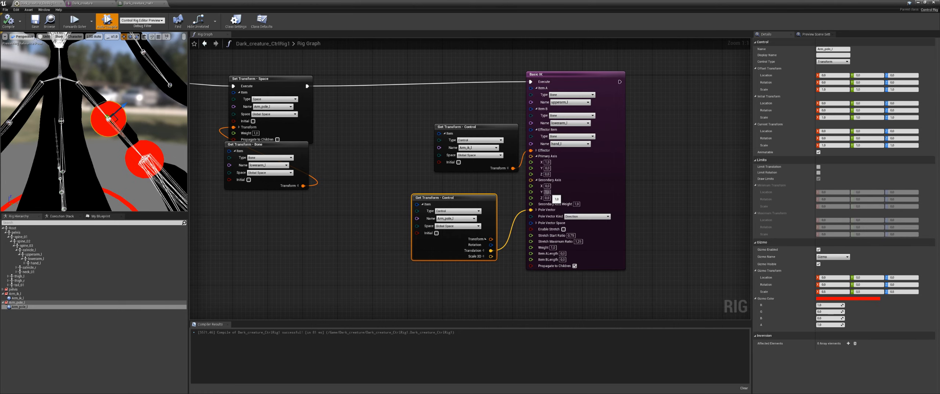
# - Set the Secondary Axis Y value of the Basic IK node to 0
pyautogui.click(548, 192)
pyautogui.write('0')
pyautogui.press('Return')
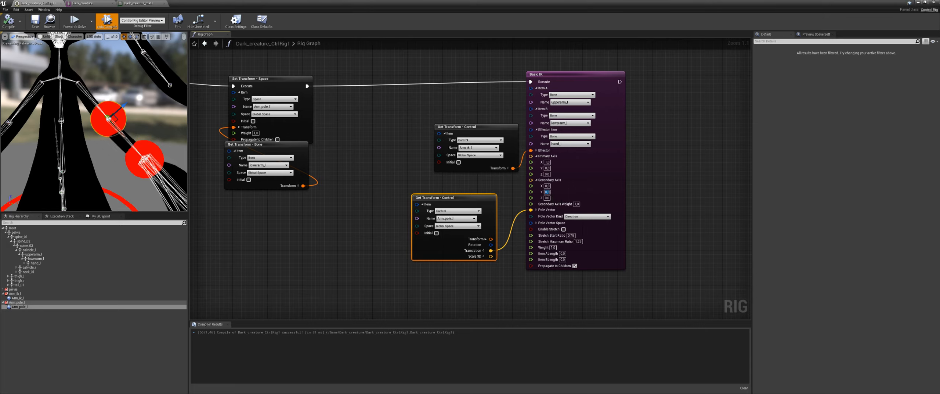
# - Test the changed secondary axis by moving the Arm_ik_l control and adjusting the Arm_pole_l control
pyautogui.click(18, 298)
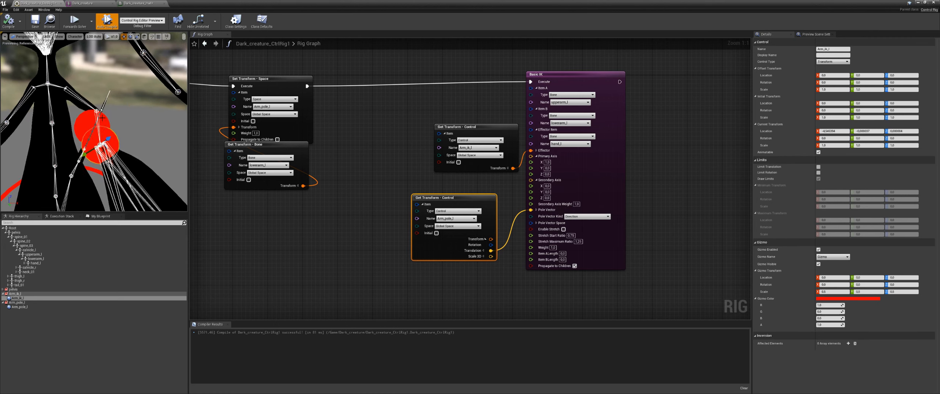
pyautogui.click(20, 306)
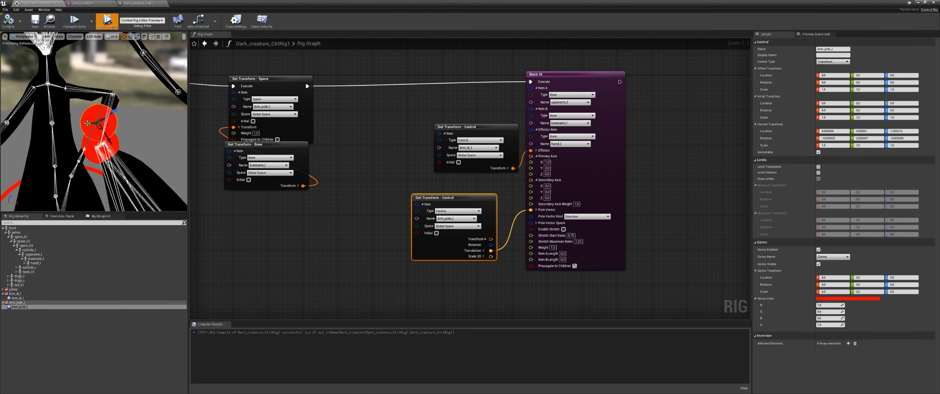
pyautogui.moveTo(88, 123); pyautogui.dragTo(126, 124, button='right')
pyautogui.moveTo(51, 117); pyautogui.dragTo(76, 119)
pyautogui.moveTo(76, 120); pyautogui.dragTo(60, 140, button='right')
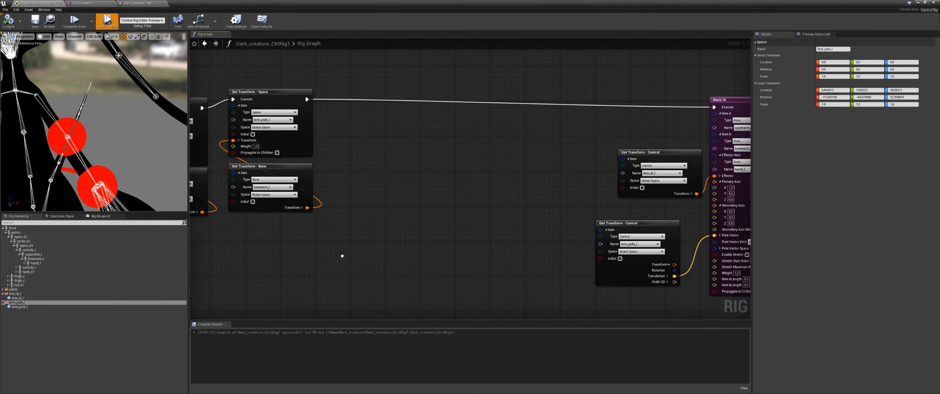
pyautogui.moveTo(333, 251); pyautogui.dragTo(354, 251, button='right')
pyautogui.moveTo(185, 241); pyautogui.dragTo(241, 227, button='right')
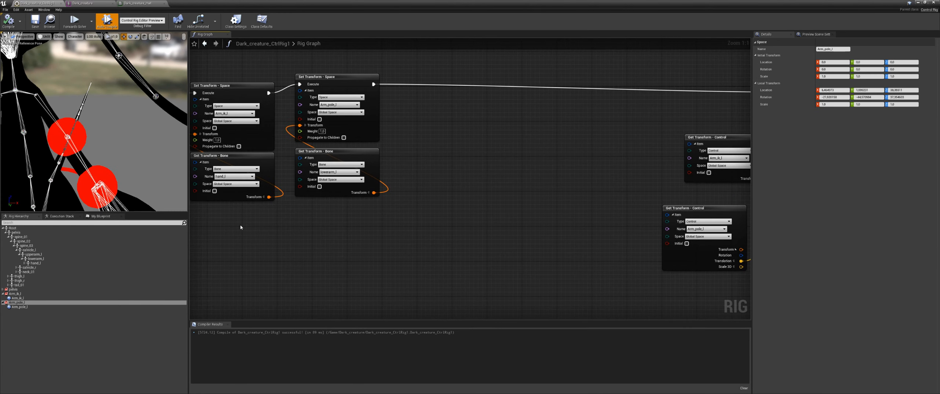
# - Move the Arm_ik_l control to check whether the Arm_pole_l control follows it, and recompile to reset the pose
pyautogui.click(109, 176)
pyautogui.moveTo(97, 186); pyautogui.dragTo(84, 166)
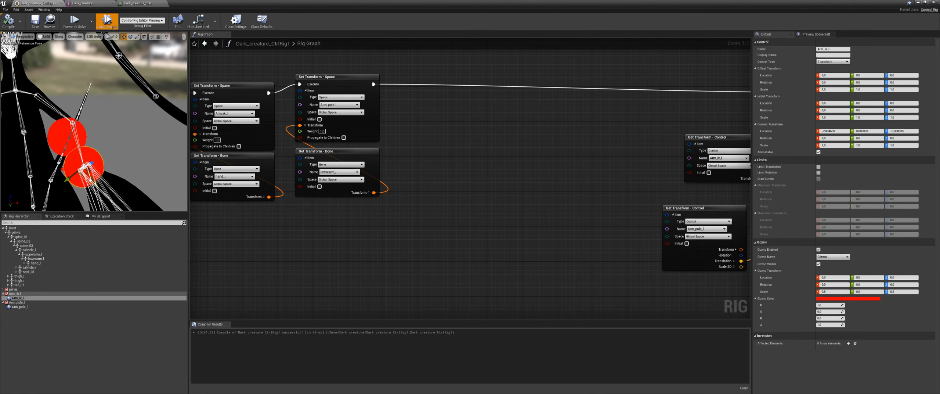
pyautogui.click(69, 138)
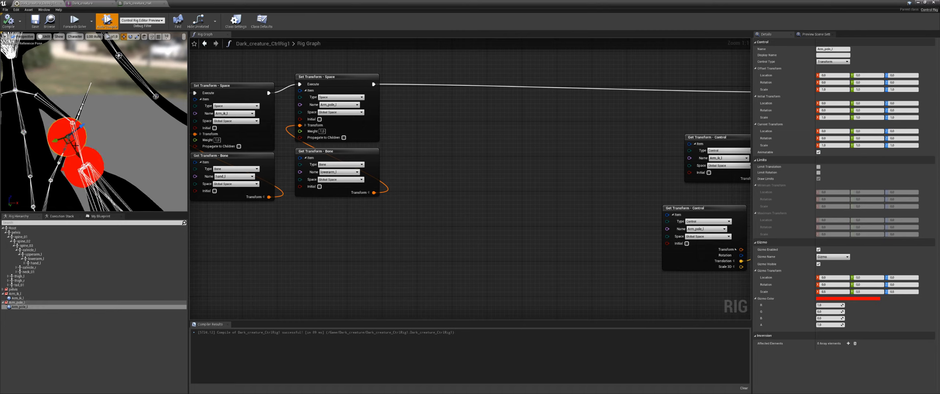
pyautogui.moveTo(85, 166); pyautogui.dragTo(93, 161)
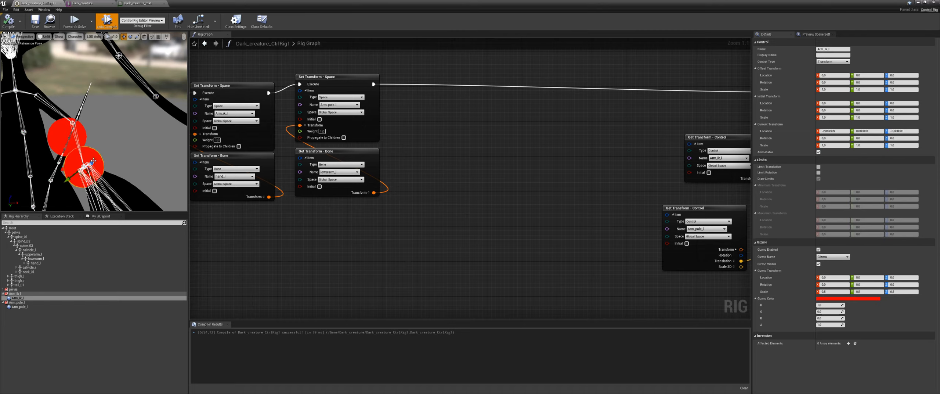
pyautogui.moveTo(90, 180); pyautogui.dragTo(90, 173, button='right')
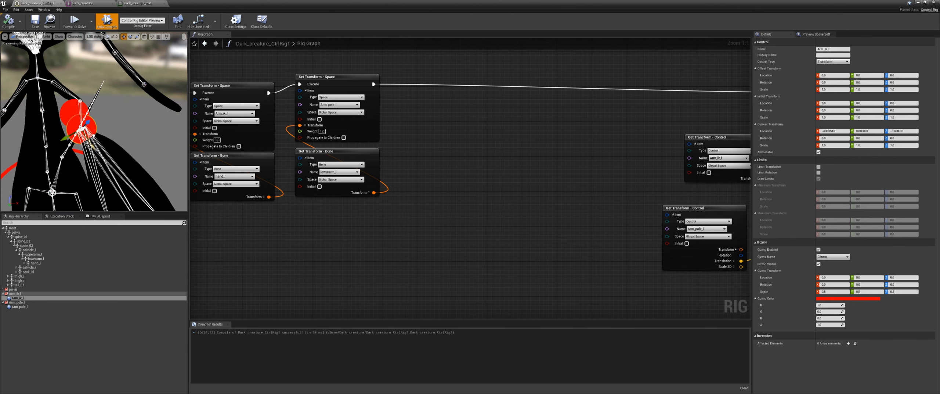
pyautogui.moveTo(93, 148); pyautogui.dragTo(89, 141)
pyautogui.click(8, 22)
# - Try parenting the Arm_pole_l space under the Arm_ik_l control, and return the space to the top level of the hierarchy
pyautogui.click(53, 321)
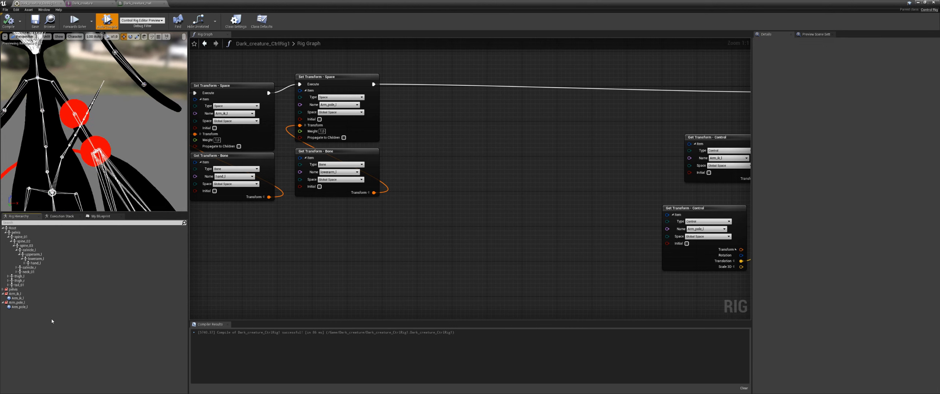
pyautogui.click(17, 303)
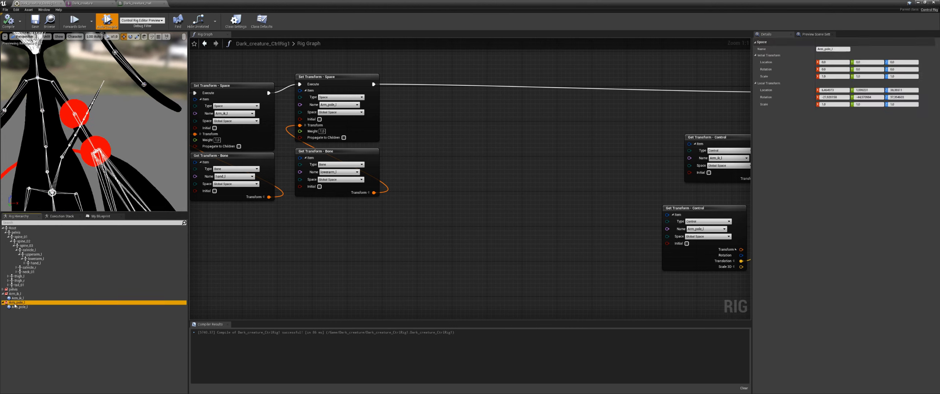
pyautogui.moveTo(17, 303); pyautogui.dragTo(17, 298)
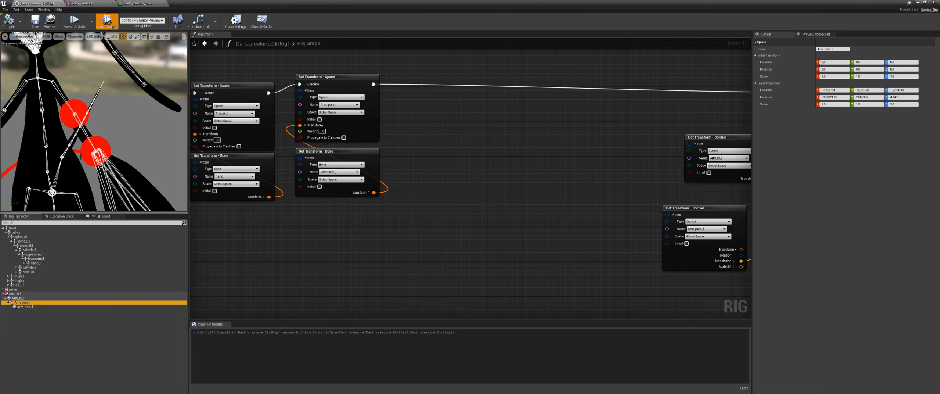
pyautogui.click(9, 21)
pyautogui.click(17, 298)
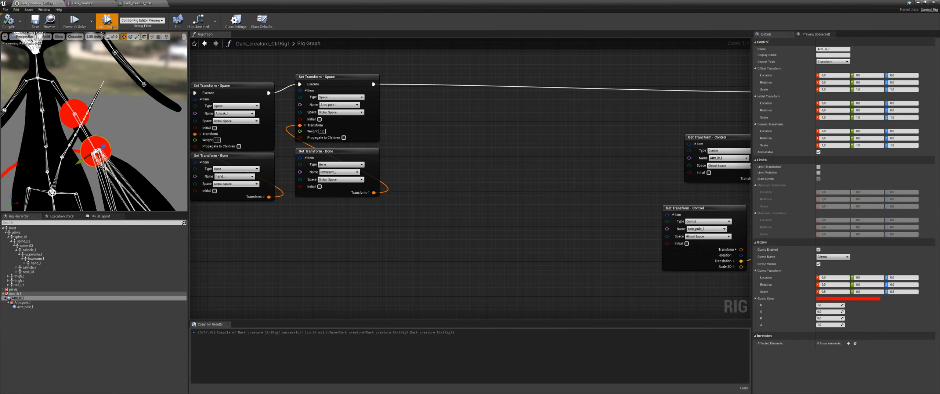
pyautogui.click(9, 21)
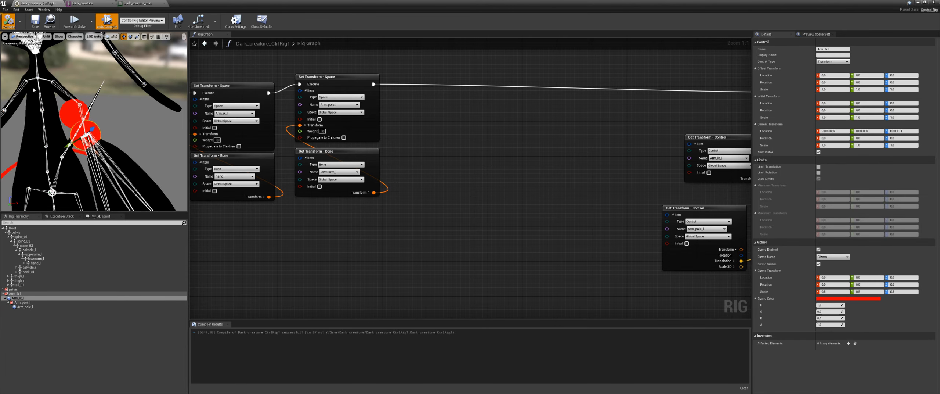
pyautogui.click(23, 303)
pyautogui.moveTo(32, 309); pyautogui.dragTo(37, 320)
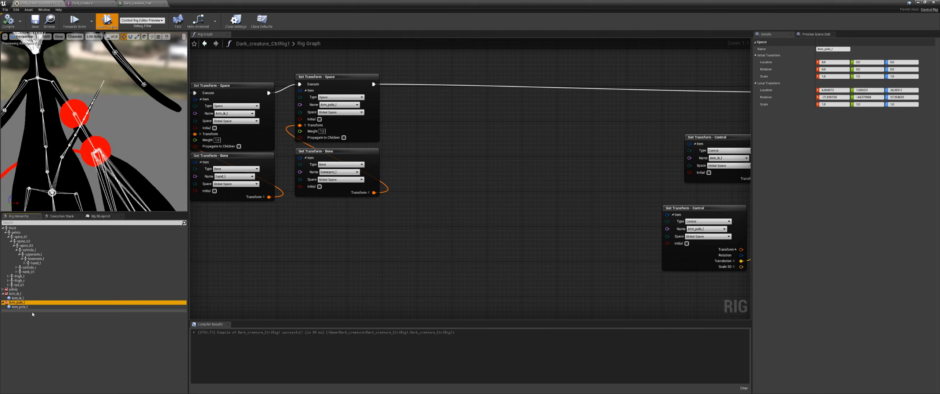
pyautogui.moveTo(290, 236); pyautogui.dragTo(270, 267, button='right')
pyautogui.rightClick(462, 199)
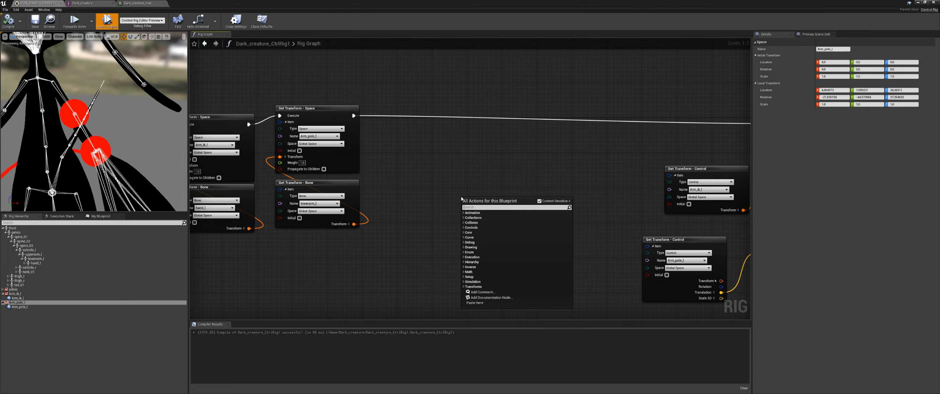
pyautogui.write('item')
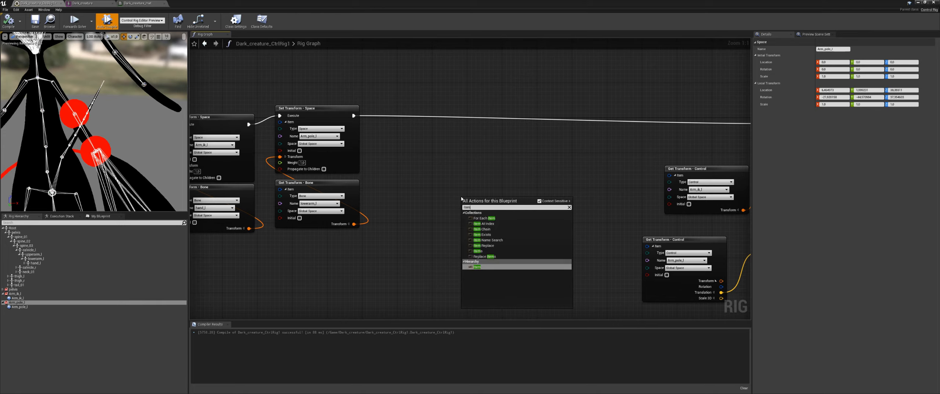
pyautogui.click(485, 270)
pyautogui.moveTo(517, 206); pyautogui.dragTo(470, 178)
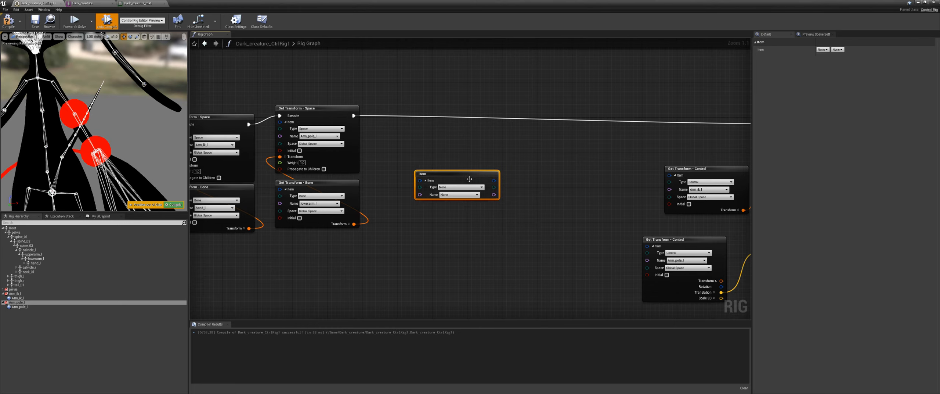
pyautogui.rightClick(459, 235)
pyautogui.moveTo(497, 143); pyautogui.dragTo(399, 198)
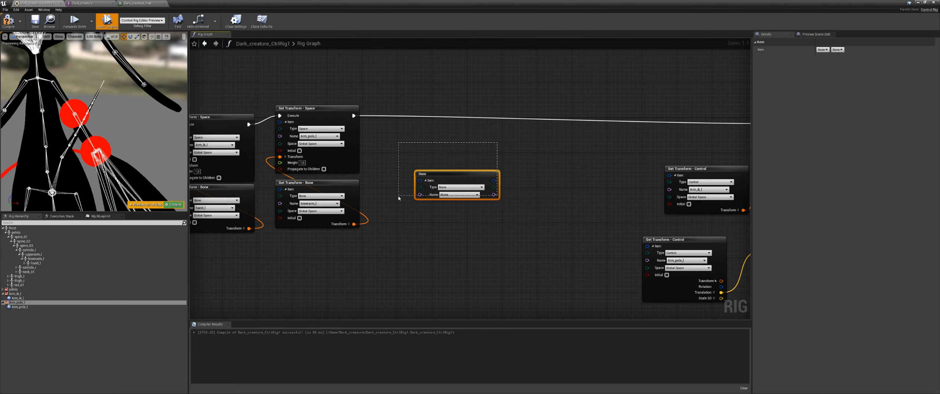
pyautogui.press('Delete')
# - Add an Items collection node in the empty area after the Arm_pole_l Set Transform node
pyautogui.rightClick(433, 215)
pyautogui.write('items')
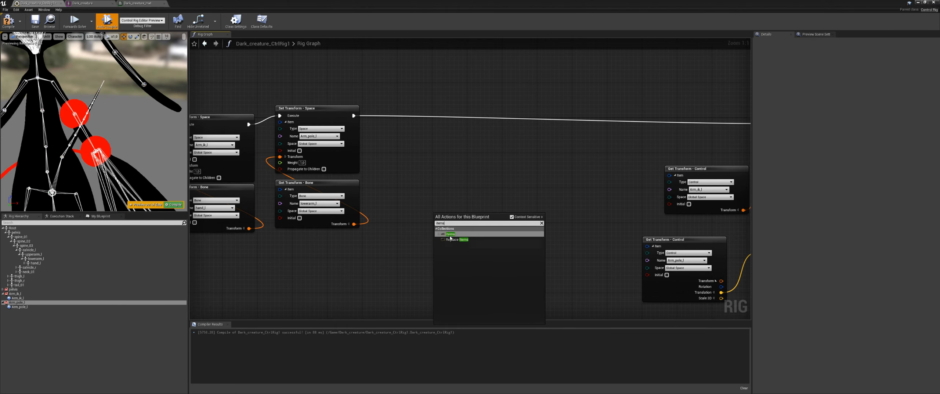
pyautogui.click(451, 235)
pyautogui.moveTo(458, 230); pyautogui.dragTo(442, 181)
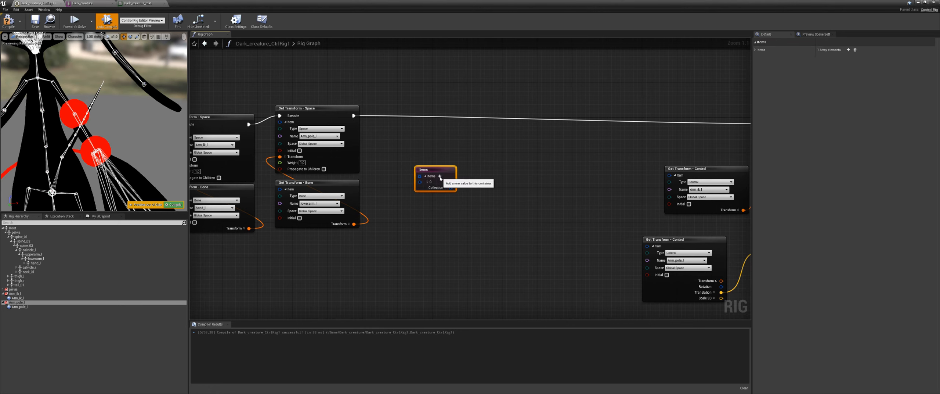
# - Add a second entry to the Items node and set it to type Control with the name Arm_ik_l
pyautogui.click(441, 176)
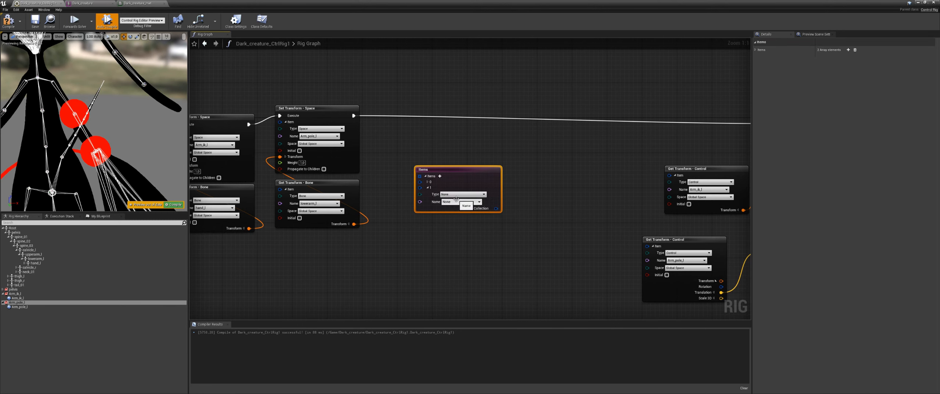
pyautogui.click(458, 195)
pyautogui.click(450, 216)
pyautogui.click(459, 201)
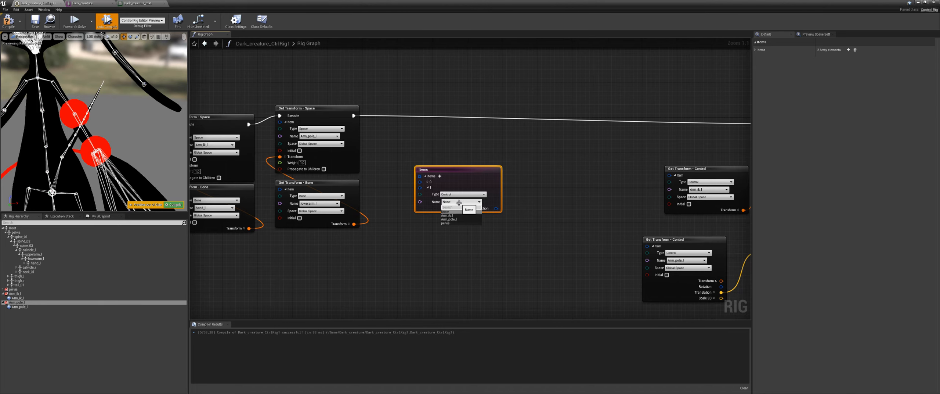
pyautogui.click(447, 212)
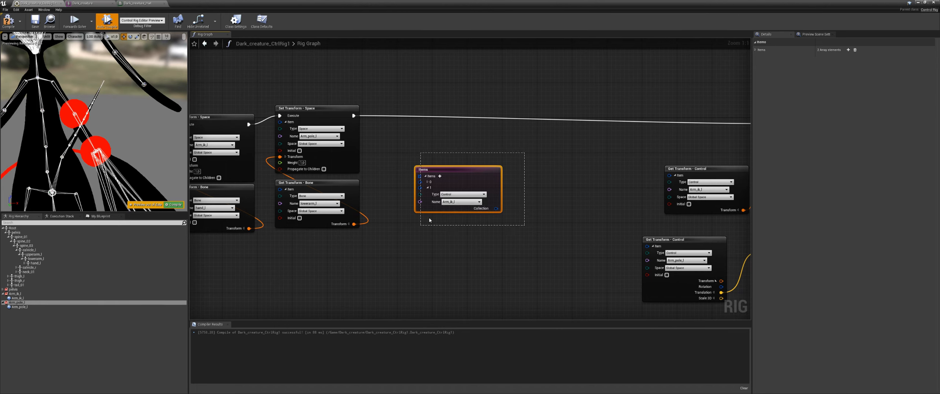
pyautogui.moveTo(456, 173); pyautogui.dragTo(452, 155)
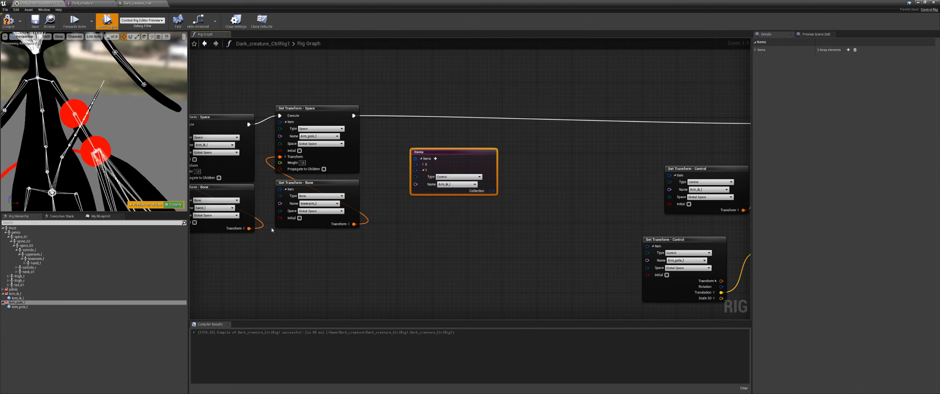
# - Add a Parent Switch Constraint node and wire its execution between the Arm_pole_l Set Transform node and the Basic IK node
pyautogui.moveTo(454, 155); pyautogui.dragTo(457, 162, button='right')
pyautogui.rightClick(533, 207)
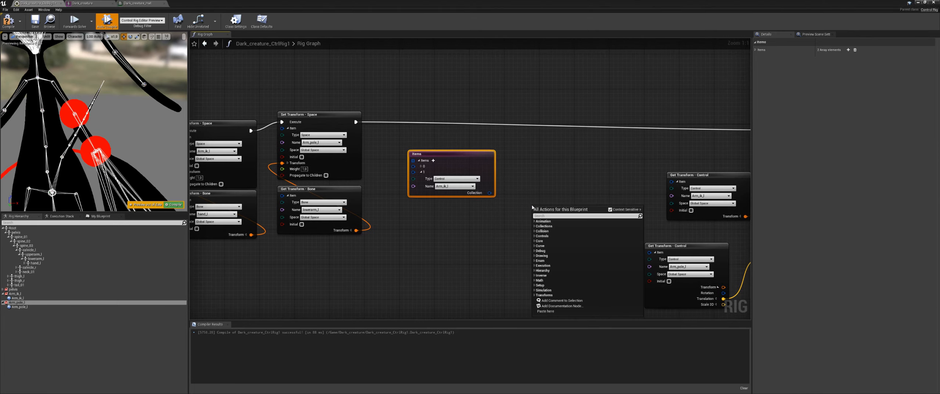
pyautogui.write('for each')
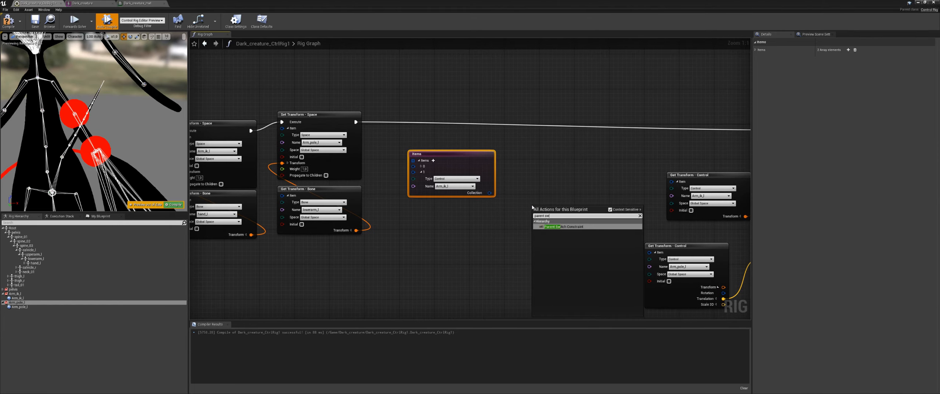
pyautogui.press('Return')
pyautogui.moveTo(551, 206); pyautogui.dragTo(535, 122)
pyautogui.moveTo(356, 122); pyautogui.dragTo(518, 131)
pyautogui.moveTo(625, 151); pyautogui.dragTo(499, 143, button='right')
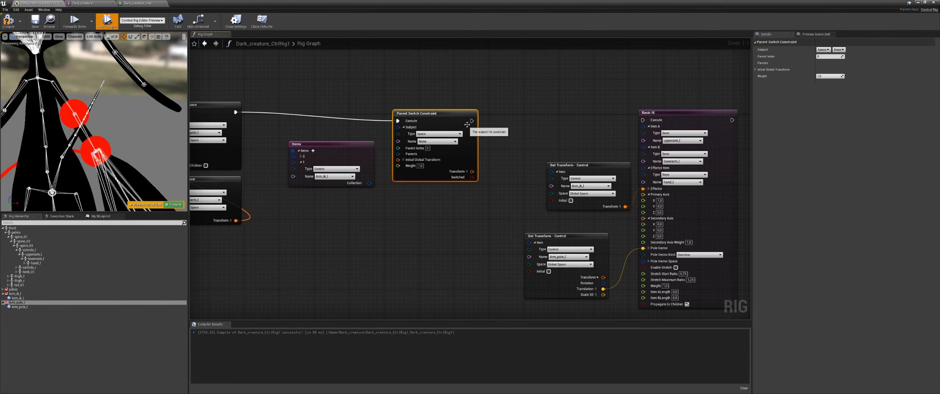
pyautogui.moveTo(472, 121); pyautogui.dragTo(643, 120)
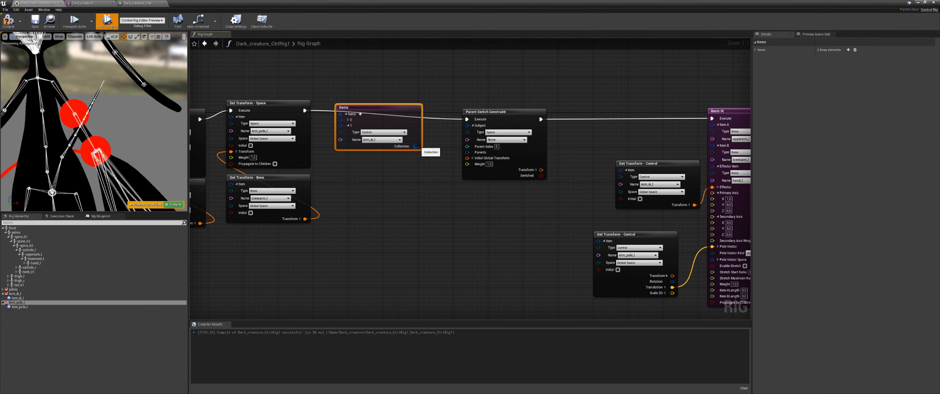
# - Set the Parent Switch Constraint's subject to the Arm_pole_l space, feed the Items collection into its Parents input, and compile
pyautogui.moveTo(433, 87); pyautogui.dragTo(348, 147)
pyautogui.moveTo(567, 91); pyautogui.dragTo(451, 196)
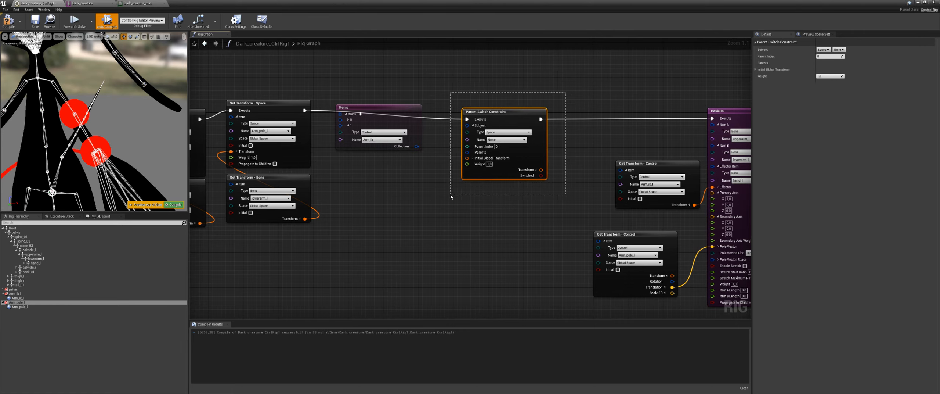
pyautogui.moveTo(460, 186); pyautogui.dragTo(457, 185, button='right')
pyautogui.moveTo(575, 91); pyautogui.dragTo(454, 188)
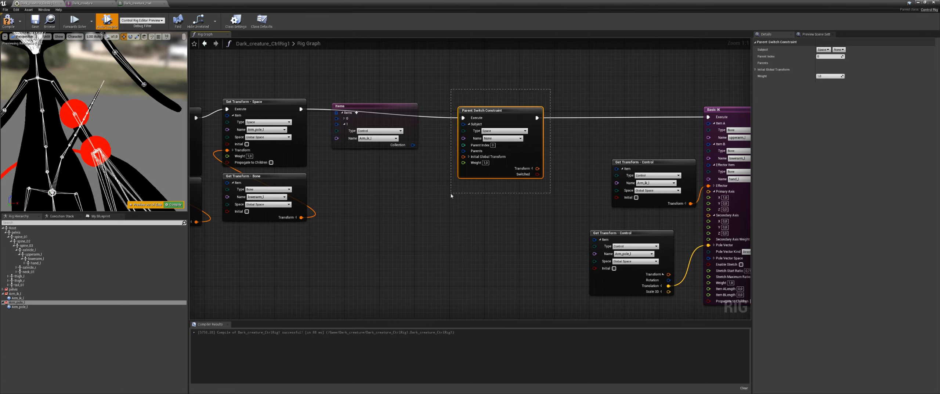
pyautogui.click(505, 139)
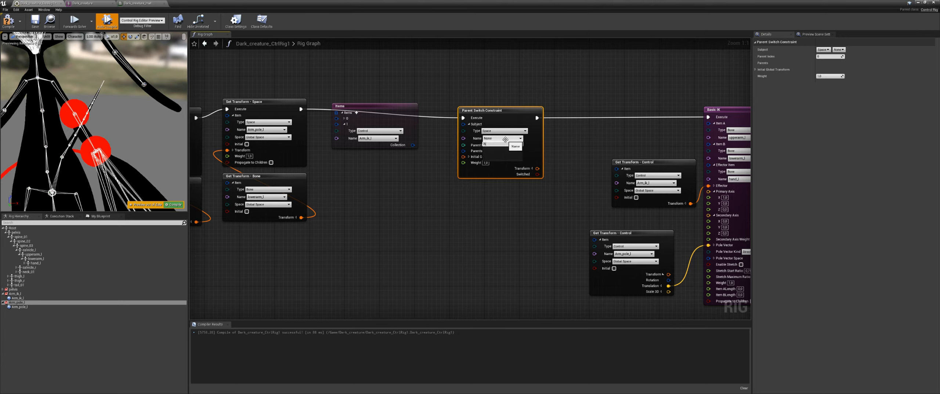
pyautogui.click(504, 157)
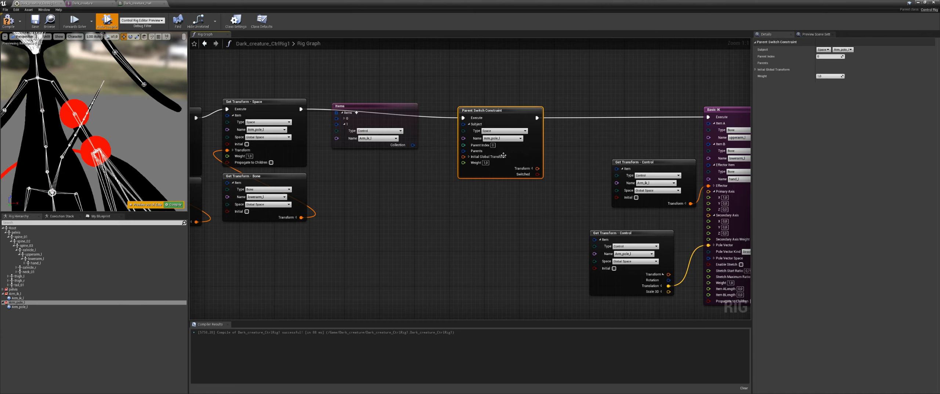
pyautogui.click(77, 108)
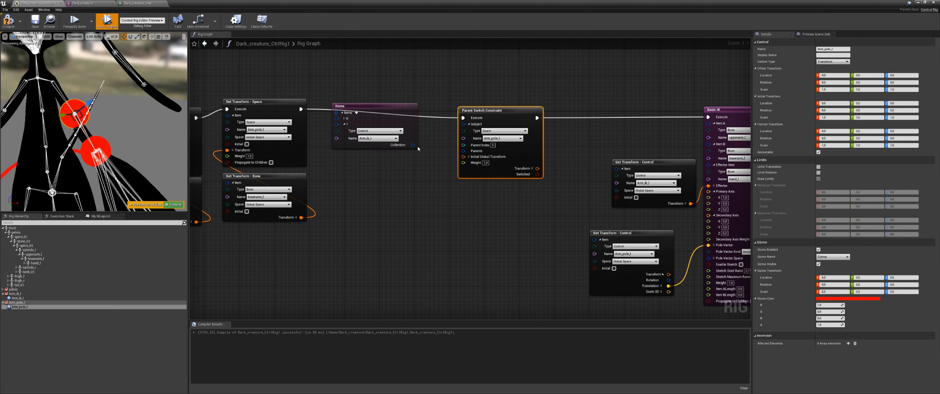
pyautogui.moveTo(412, 145); pyautogui.dragTo(465, 151)
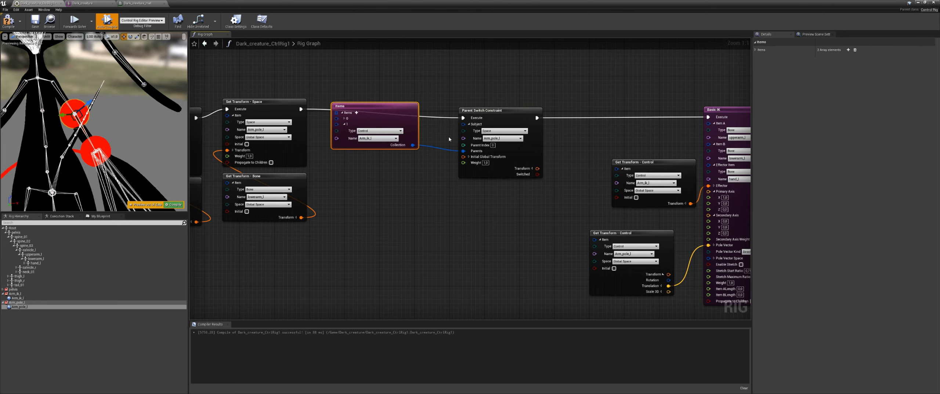
pyautogui.click(8, 20)
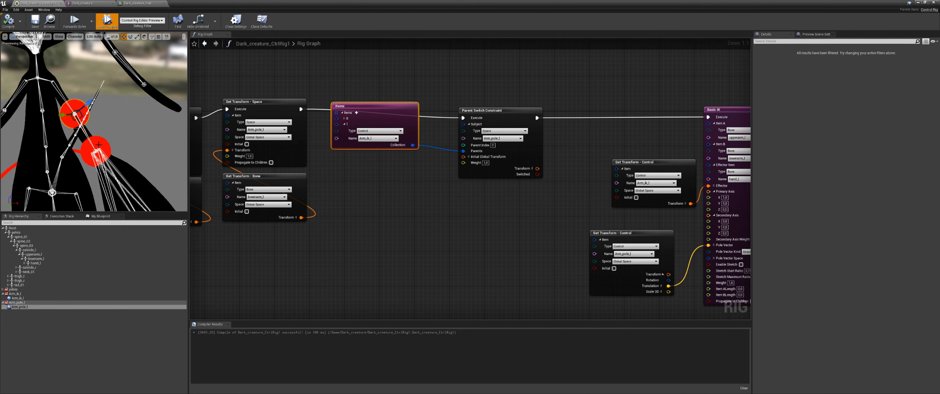
pyautogui.click(16, 298)
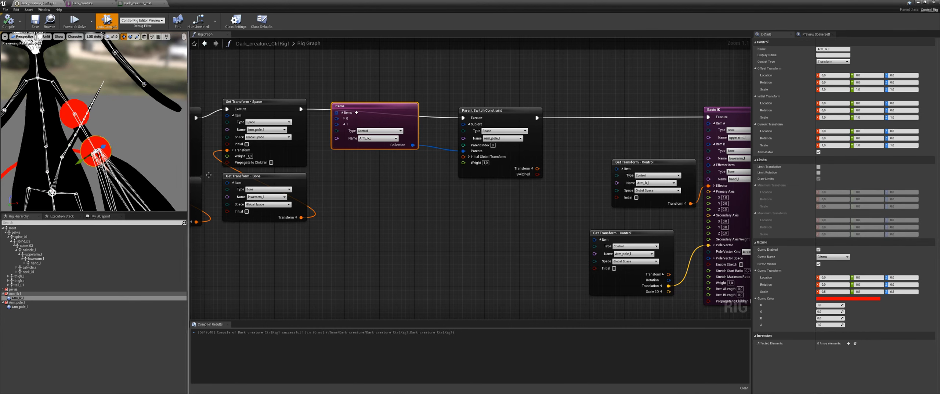
# - Connect the lowerarm_l Get Transform output to the Parent Switch Constraint's Initial Global Transform and recompile the rig
pyautogui.moveTo(388, 111); pyautogui.dragTo(384, 137)
pyautogui.moveTo(423, 201); pyautogui.dragTo(487, 209, button='right')
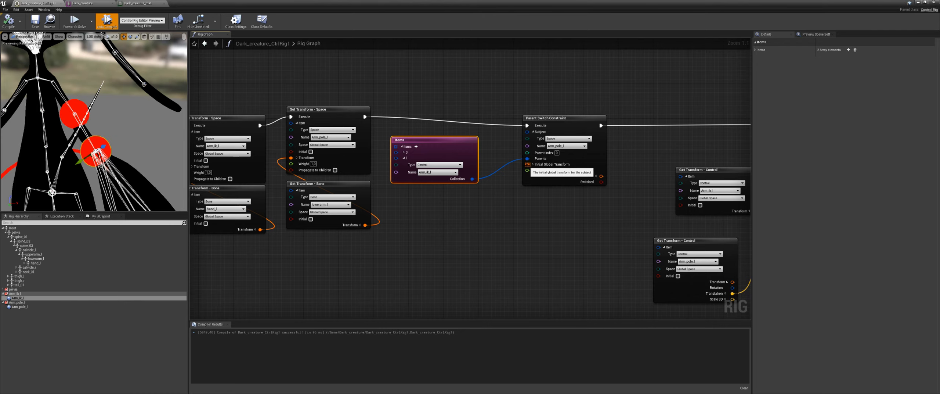
pyautogui.moveTo(528, 164); pyautogui.dragTo(516, 166, button='right')
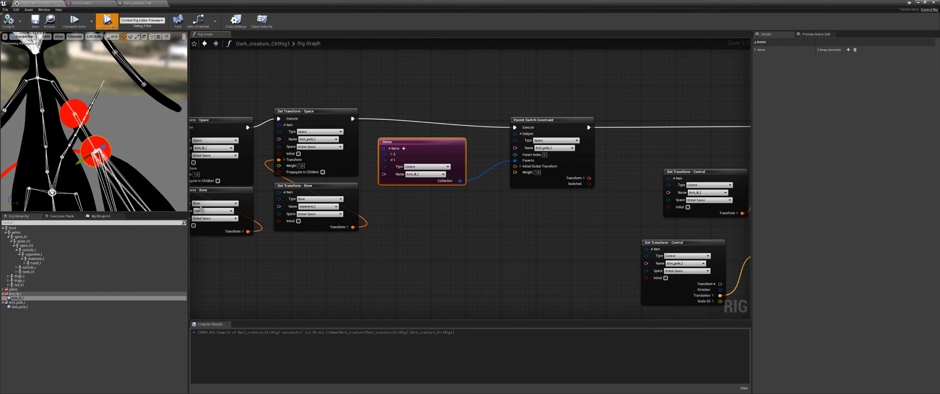
pyautogui.moveTo(314, 207); pyautogui.dragTo(337, 208, button='right')
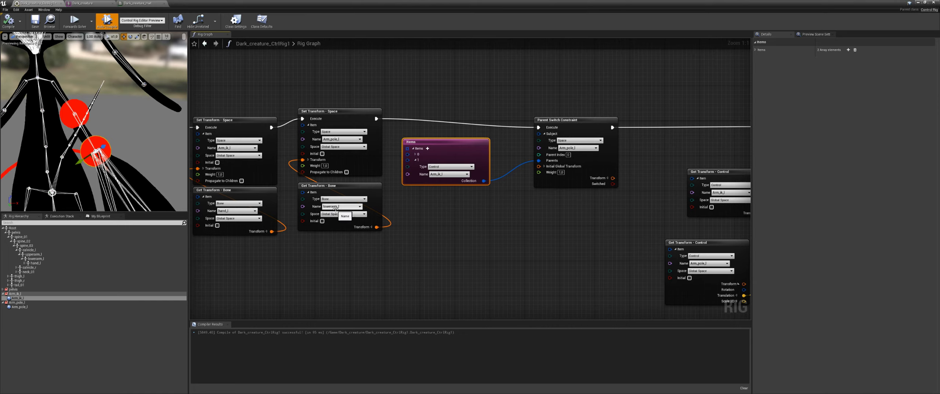
pyautogui.moveTo(388, 227); pyautogui.dragTo(535, 175)
pyautogui.click(179, 205)
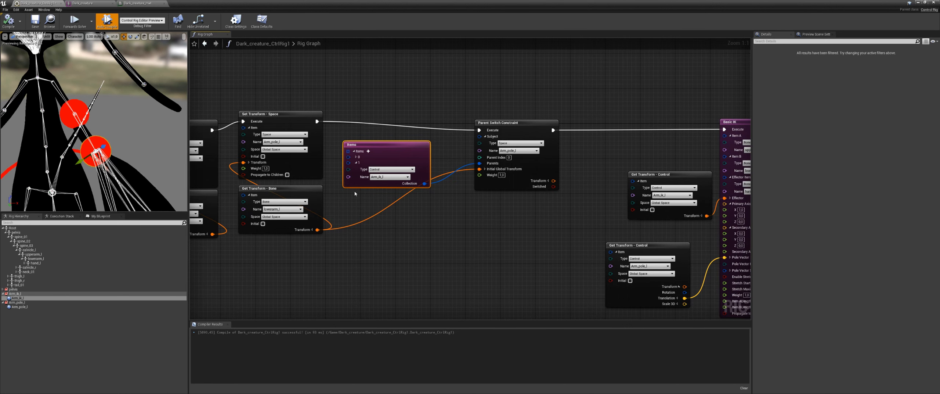
# - Delete the two-entry Items node and add a fresh Items collection node in its place
pyautogui.press('Delete')
pyautogui.rightClick(376, 194)
pyautogui.write('items')
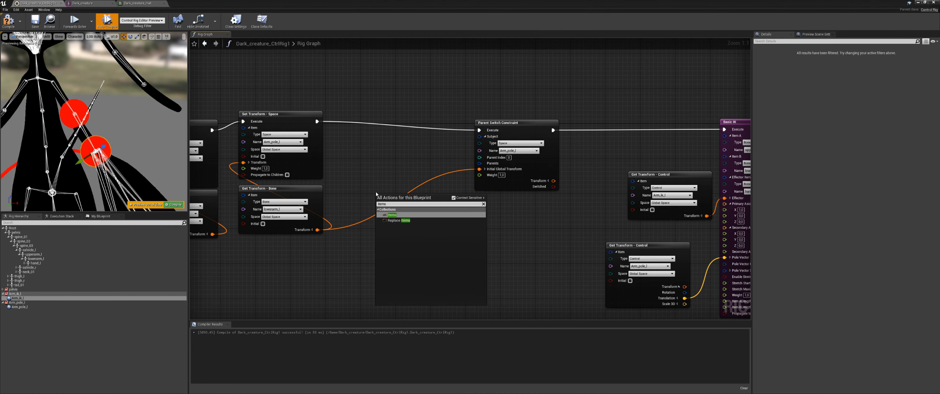
pyautogui.press('Return')
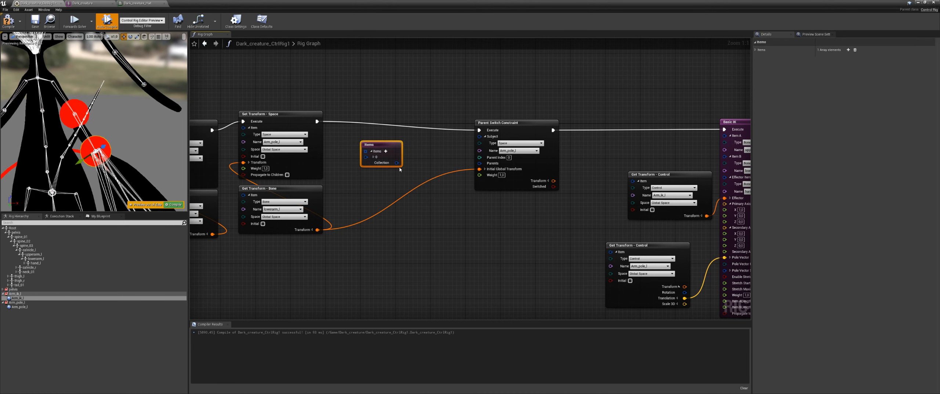
# - Set entry 0 of the new Items node to the Control Arm_ik_l and connect its collection to the constraint's Parents input
pyautogui.click(373, 157)
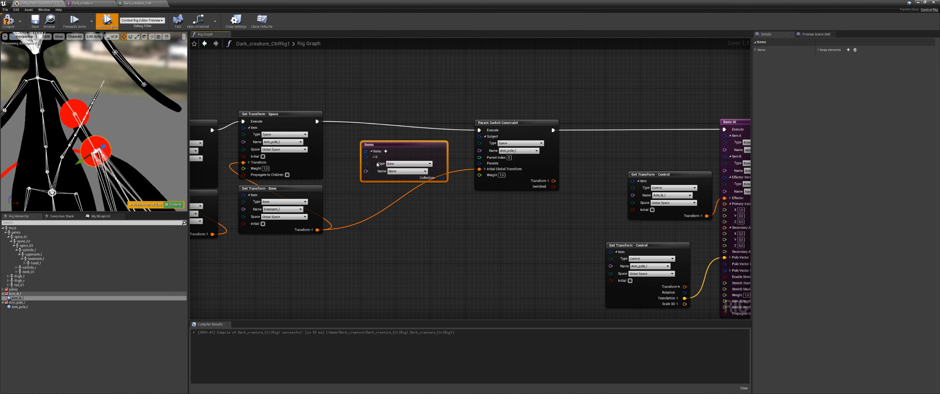
pyautogui.click(411, 165)
pyautogui.click(407, 177)
pyautogui.click(407, 171)
pyautogui.write('a')
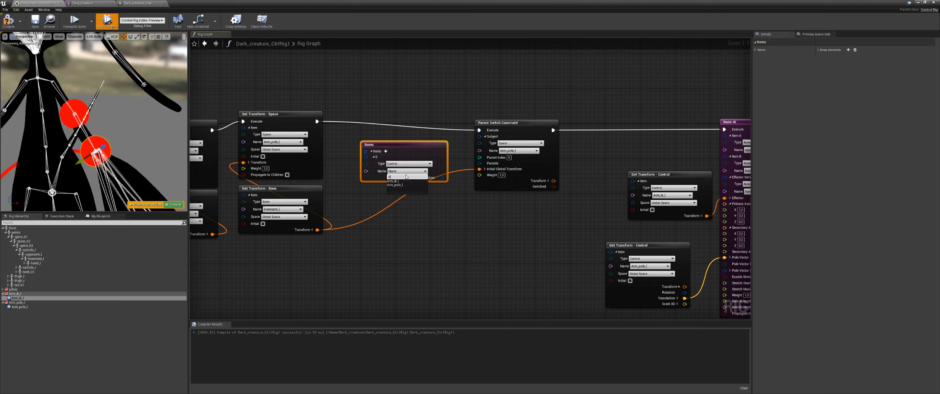
pyautogui.write('r')
pyautogui.click(393, 180)
pyautogui.moveTo(442, 178); pyautogui.dragTo(479, 163)
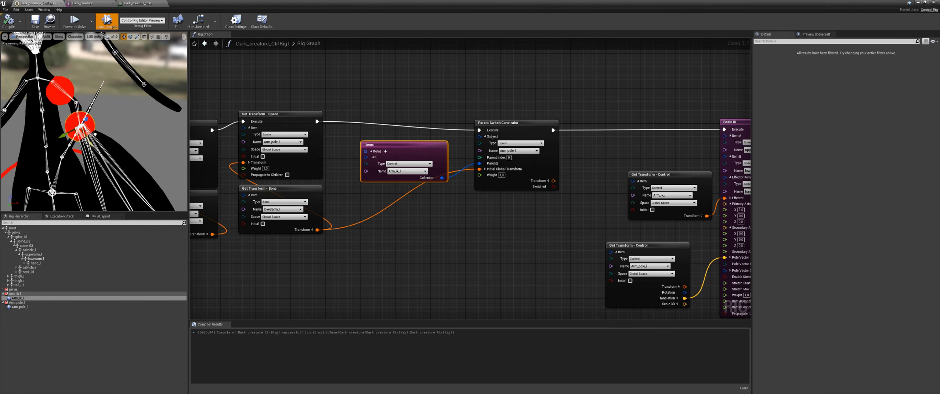
# - Spread out the Items node and the lowerarm_l Get Transform node so the wires around them are easier to read
pyautogui.moveTo(350, 227); pyautogui.dragTo(411, 227, button='right')
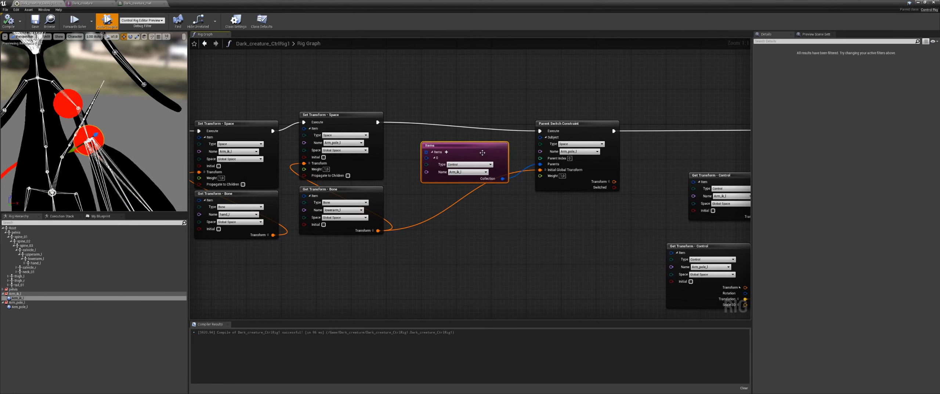
pyautogui.moveTo(482, 153); pyautogui.dragTo(483, 140)
pyautogui.moveTo(330, 190); pyautogui.dragTo(348, 203)
pyautogui.moveTo(398, 77); pyautogui.dragTo(328, 254)
pyautogui.moveTo(339, 195); pyautogui.dragTo(377, 195, button='right')
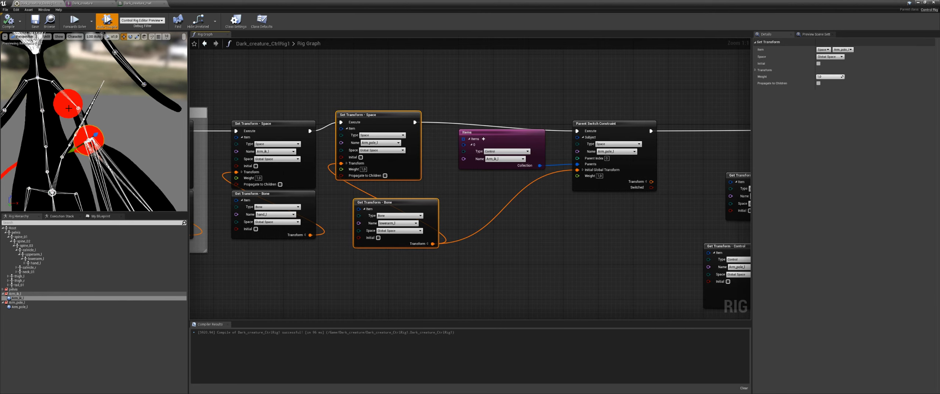
# - Wire the Arm_ik_l Set Transform's execution directly into the Parent Switch Constraint, recompile, and try out the Arm_pole_l control
pyautogui.moveTo(589, 185); pyautogui.dragTo(511, 188, button='right')
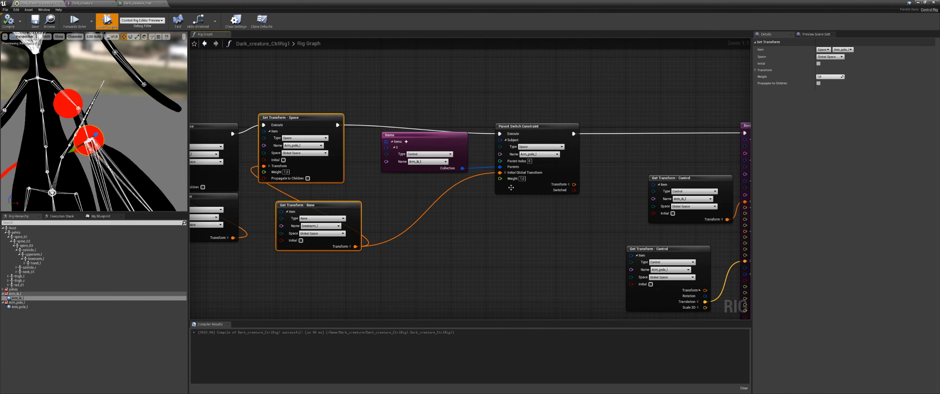
pyautogui.moveTo(608, 95); pyautogui.dragTo(417, 211)
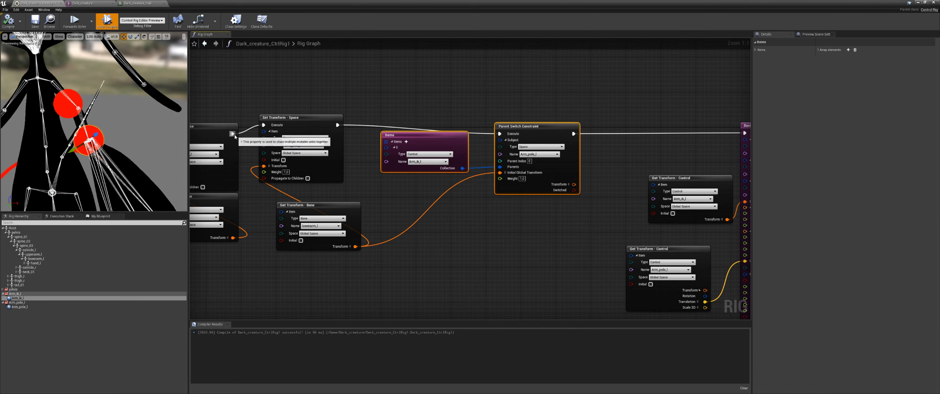
pyautogui.moveTo(233, 135); pyautogui.dragTo(500, 133)
pyautogui.click(175, 205)
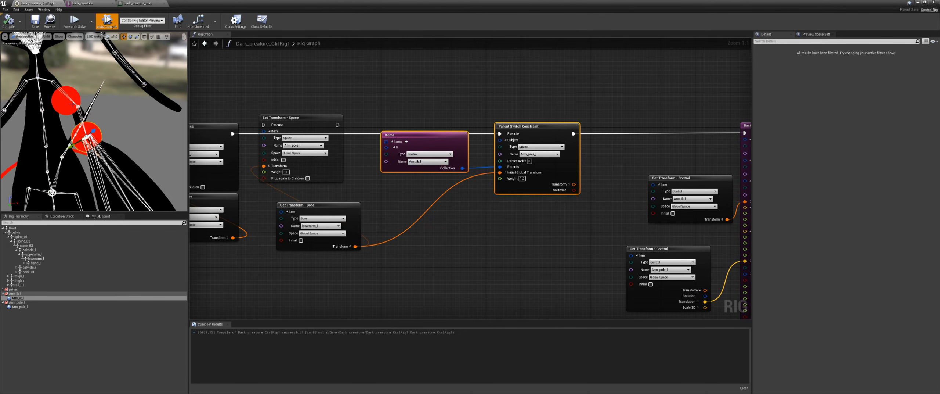
pyautogui.click(19, 306)
pyautogui.moveTo(55, 100); pyautogui.dragTo(85, 100)
# - Delete the bypassed Arm_pole_l Set Transform node and group the lowerarm_l Get Transform under Items, close to the constraint
pyautogui.moveTo(340, 112); pyautogui.dragTo(366, 106, button='right')
pyautogui.click(328, 129)
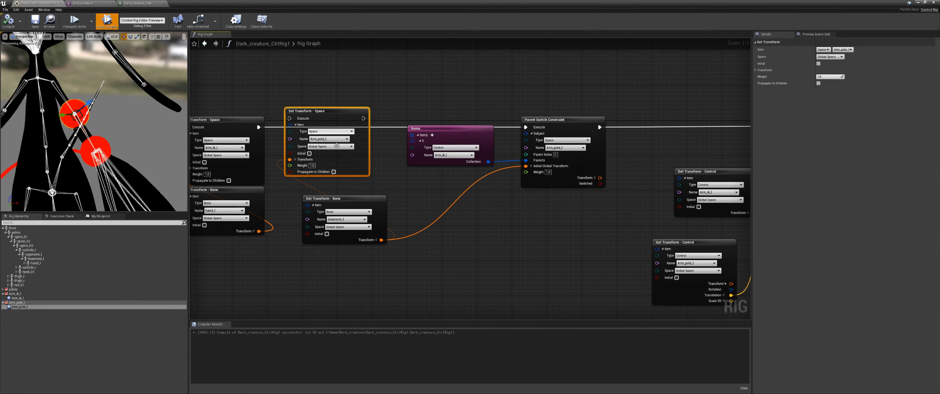
pyautogui.press('Delete')
pyautogui.moveTo(355, 205); pyautogui.dragTo(460, 184)
pyautogui.moveTo(585, 109); pyautogui.dragTo(477, 187)
pyautogui.moveTo(537, 167); pyautogui.dragTo(484, 166)
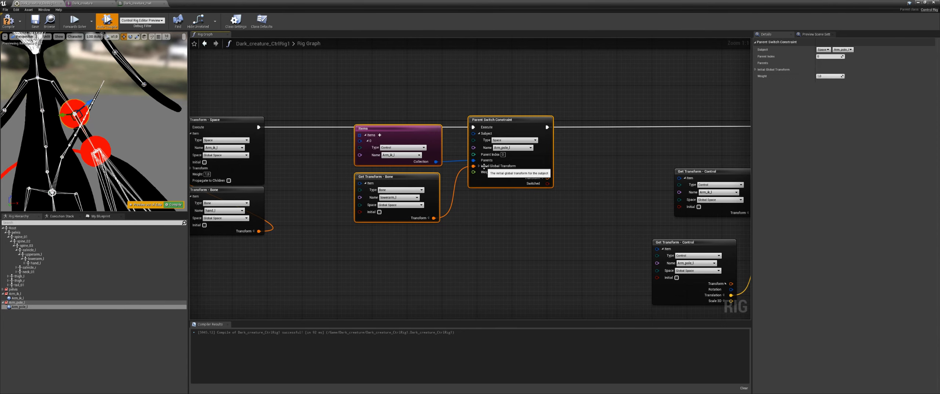
pyautogui.moveTo(319, 107); pyautogui.dragTo(294, 253)
# - Move the Basic IK node and its two control Get Transform nodes closer to the Parent Switch Constraint
pyautogui.scroll(-3, 512, 157)
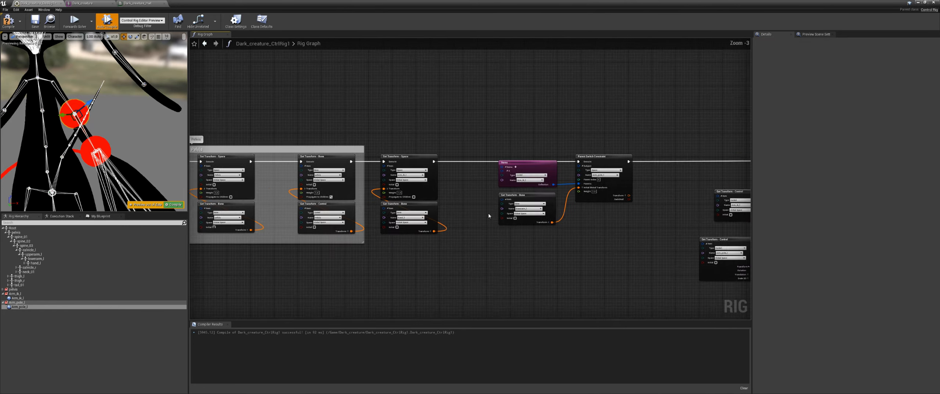
pyautogui.moveTo(448, 109); pyautogui.dragTo(333, 160)
pyautogui.click(532, 206)
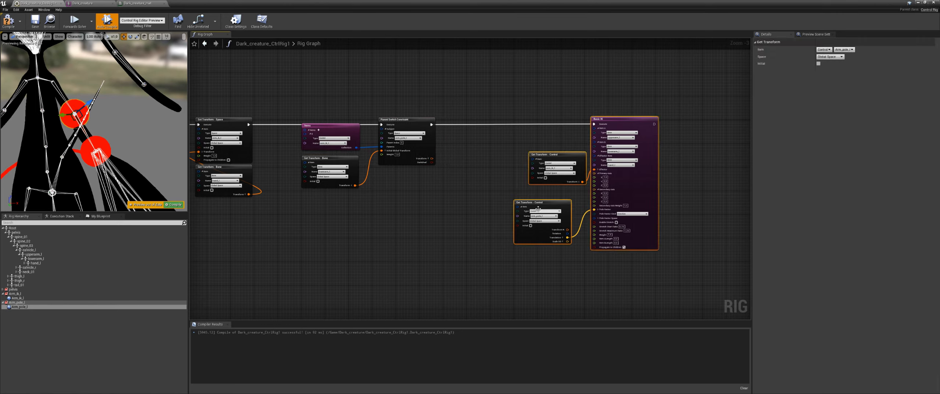
pyautogui.moveTo(533, 206); pyautogui.dragTo(548, 201)
pyautogui.moveTo(686, 109); pyautogui.dragTo(489, 201)
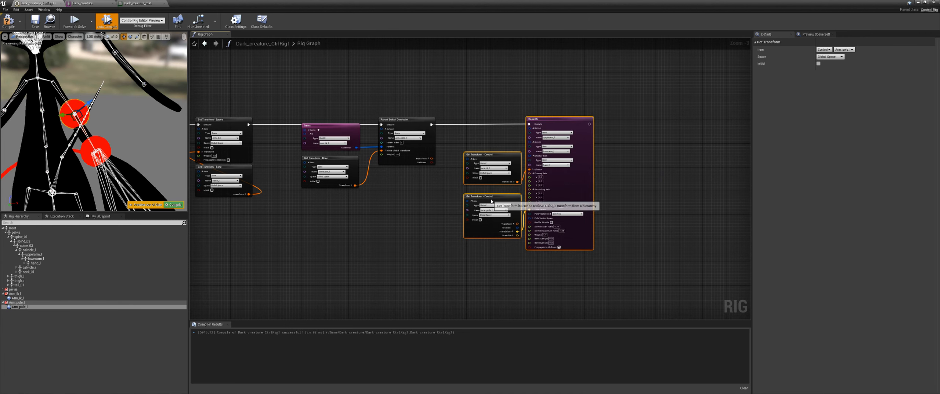
# - Shift the Items node and the lowerarm_l Get Transform node together, closer to the Parent Switch Constraint
pyautogui.moveTo(368, 206); pyautogui.dragTo(534, 213, button='right')
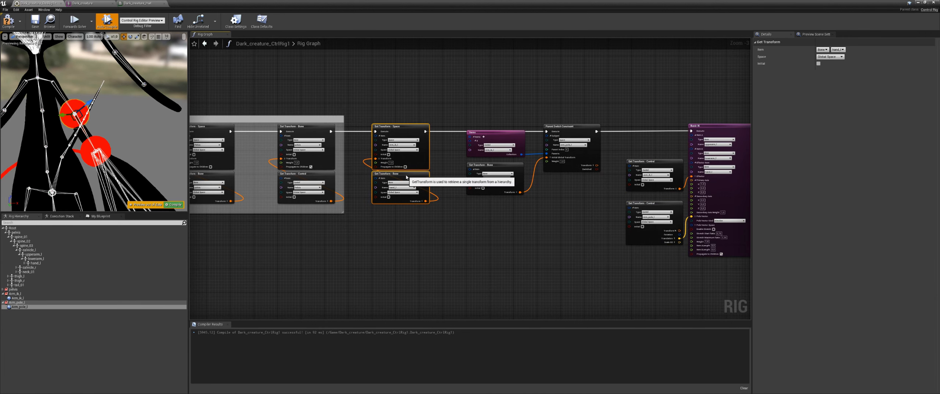
pyautogui.moveTo(395, 184); pyautogui.dragTo(331, 193, button='right')
pyautogui.click(429, 142)
pyautogui.keyDown('ctrl'); pyautogui.click(433, 178); pyautogui.keyUp('ctrl')
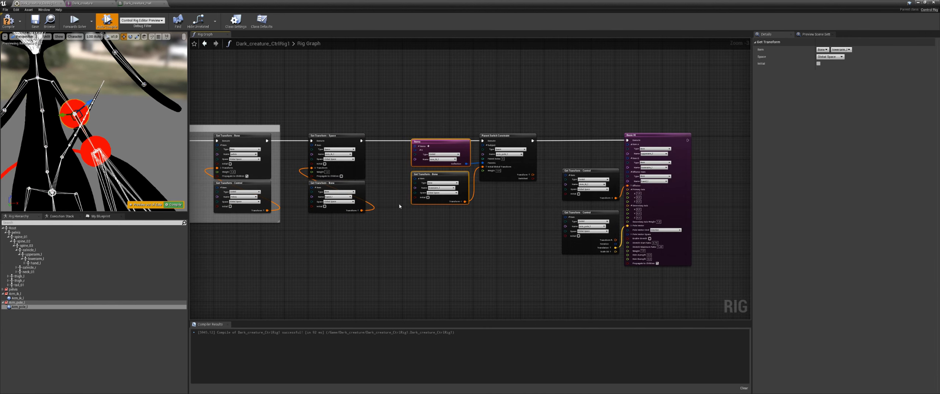
pyautogui.moveTo(401, 204); pyautogui.dragTo(390, 244, button='right')
pyautogui.scroll(1, 536, 230)
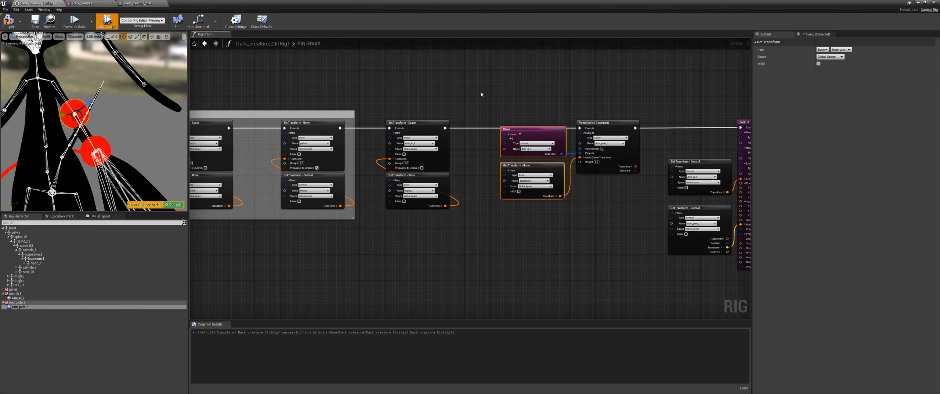
# - Frame the Arm_ik_l Set Transform and hand_l Get Transform nodes in a comment box titled "arm_ik"
pyautogui.moveTo(463, 105); pyautogui.dragTo(397, 229)
pyautogui.scroll(2, 397, 229)
pyautogui.moveTo(397, 228); pyautogui.dragTo(382, 272, button='right')
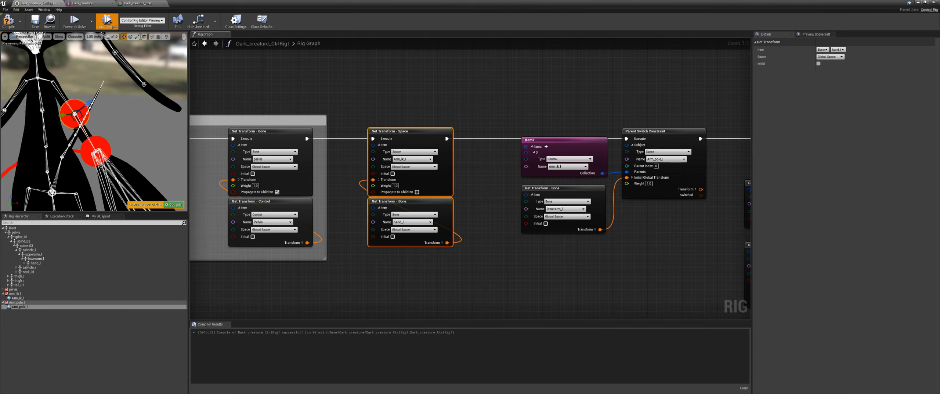
pyautogui.click(95, 151)
pyautogui.click(396, 202)
pyautogui.moveTo(474, 104); pyautogui.dragTo(363, 267)
pyautogui.write('c')
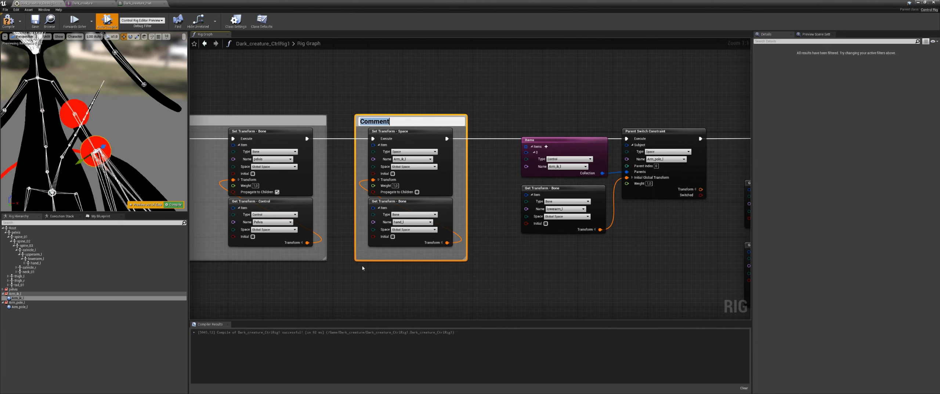
pyautogui.write('arm_ik')
# - Enclose the Items, lowerarm_l Get Transform and Parent Switch Constraint nodes in a comment titled "Parent pole to ik"
pyautogui.moveTo(644, 167); pyautogui.dragTo(536, 179, button='right')
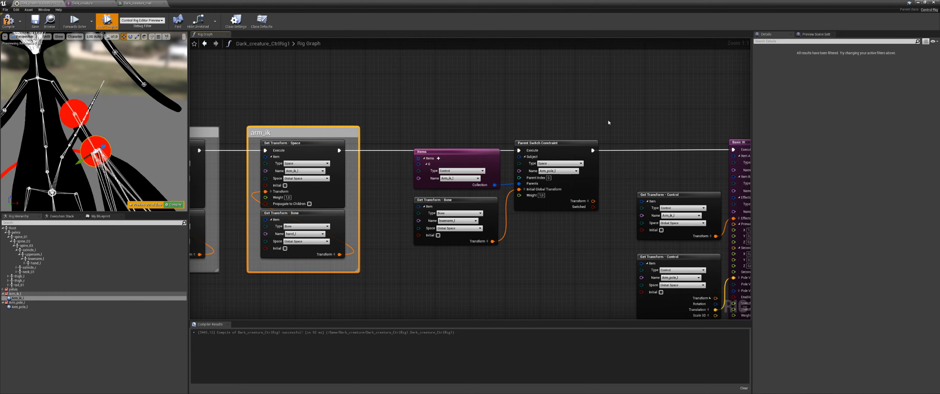
pyautogui.moveTo(608, 122); pyautogui.dragTo(441, 227)
pyautogui.moveTo(551, 154); pyautogui.dragTo(532, 155)
pyautogui.write('c')
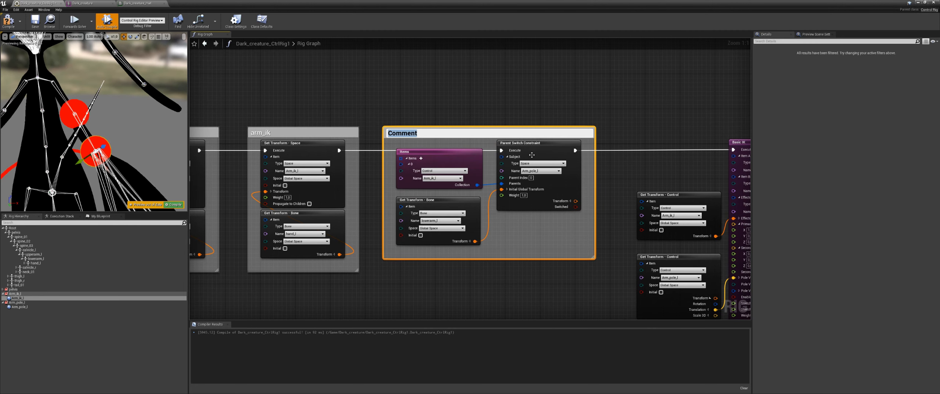
pyautogui.write('Parent pole to ik')
pyautogui.press('Return')
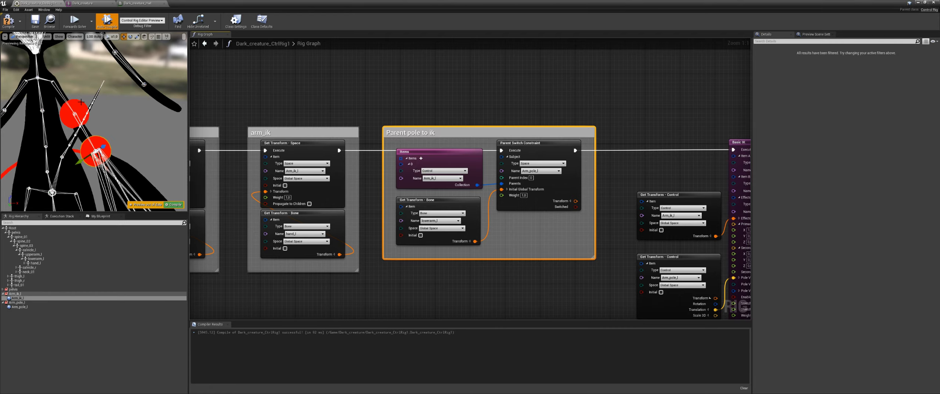
# - Wrap the Basic IK node and its two control Get Transform nodes in a comment titled "Arm IK _L"
pyautogui.moveTo(624, 184); pyautogui.dragTo(434, 139, button='right')
pyautogui.moveTo(686, 71); pyautogui.dragTo(419, 310)
pyautogui.write('c')
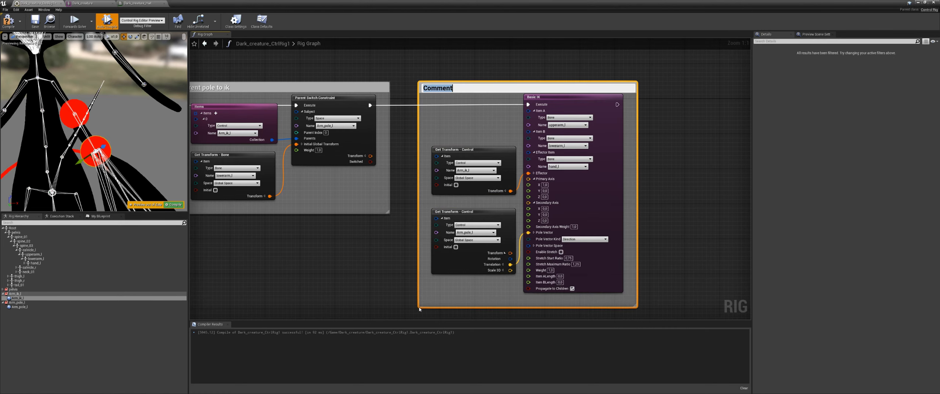
pyautogui.write('Arm IK _L')
pyautogui.press('Return')
# - Move the arm_ik, Parent pole to ik and Arm IK _L groups together to a row beneath the Pelvis group
pyautogui.scroll(-2, 420, 309)
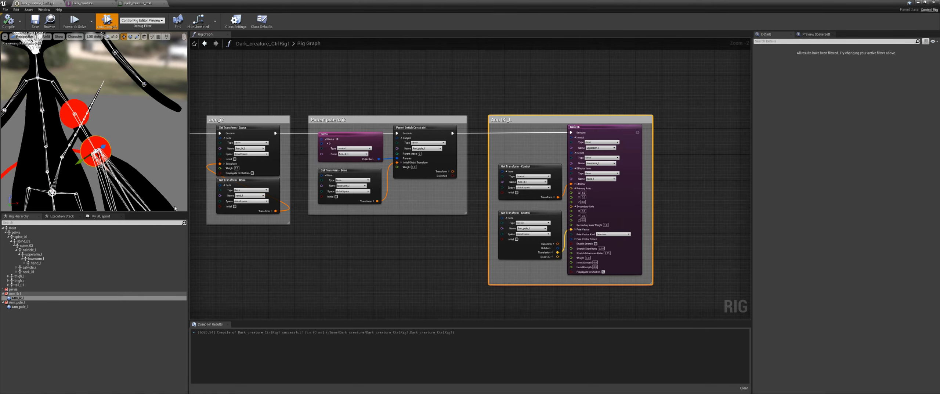
pyautogui.moveTo(96, 166); pyautogui.dragTo(83, 146)
pyautogui.scroll(-5, 388, 231)
pyautogui.scroll(2, 382, 248)
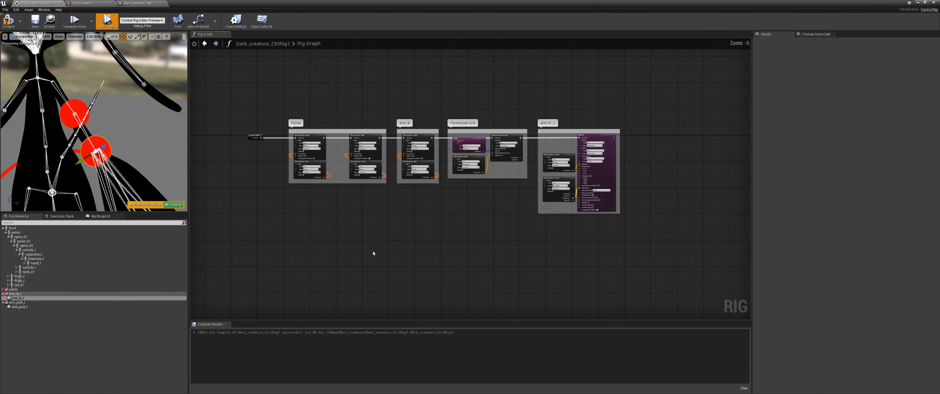
pyautogui.moveTo(681, 84); pyautogui.dragTo(403, 241)
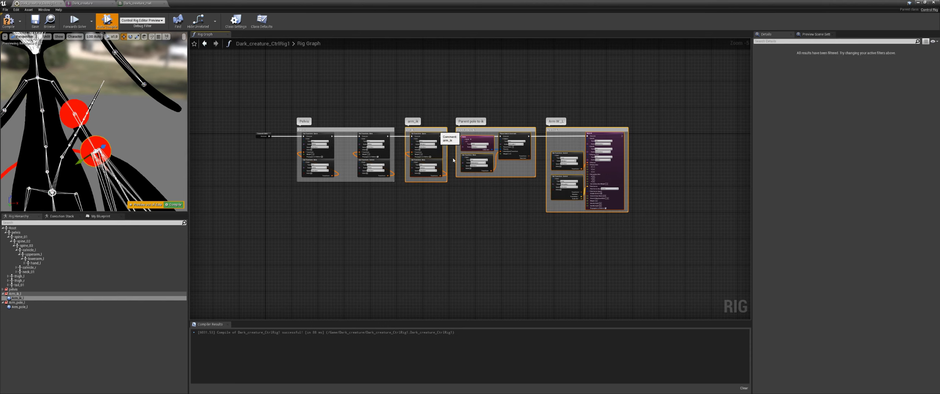
pyautogui.moveTo(435, 132); pyautogui.dragTo(282, 222)
# - Add three reroute points to the execution wire between the Pelvis and arm_ik groups and route it neatly around the nodes
pyautogui.click(285, 202)
pyautogui.doubleClick(286, 202)
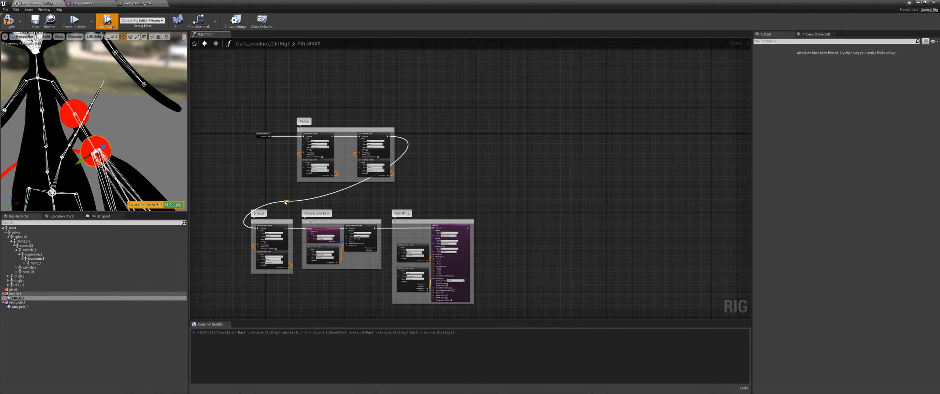
pyautogui.scroll(2, 287, 206)
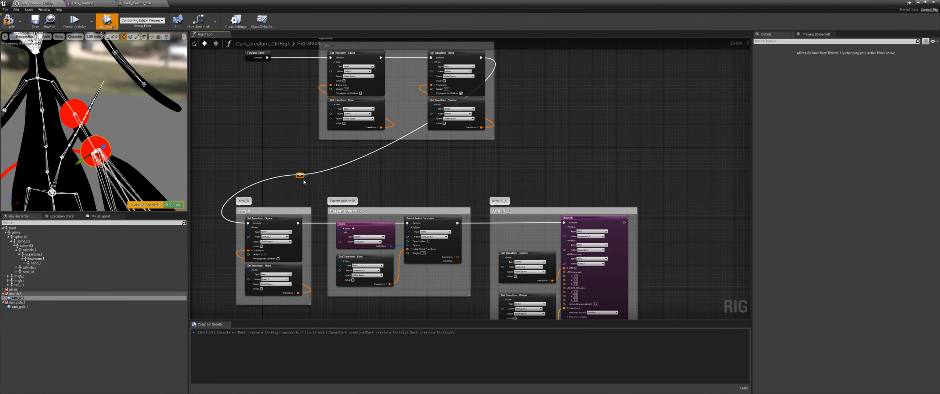
pyautogui.moveTo(303, 180); pyautogui.dragTo(237, 182)
pyautogui.doubleClick(536, 82)
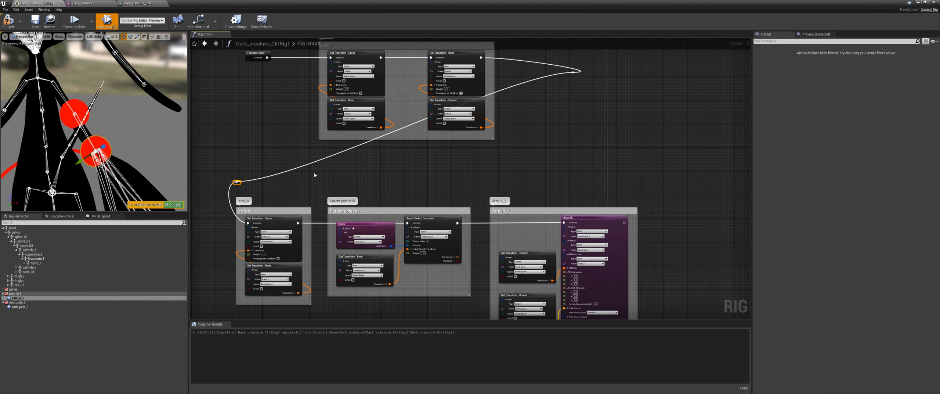
pyautogui.doubleClick(315, 163)
pyautogui.moveTo(317, 164); pyautogui.dragTo(577, 174)
pyautogui.moveTo(575, 75); pyautogui.dragTo(576, 65)
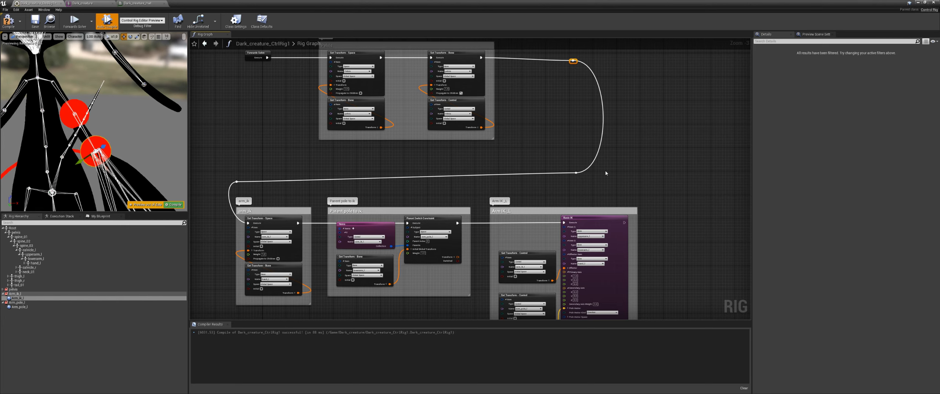
pyautogui.scroll(-2, 645, 205)
pyautogui.moveTo(560, 130); pyautogui.dragTo(308, 235)
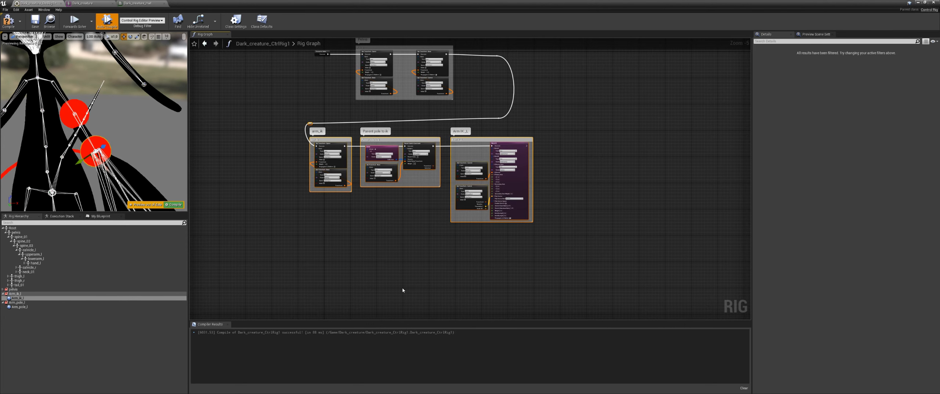
# - Create a new bone under calf_l in the rig hierarchy
pyautogui.moveTo(128, 86); pyautogui.dragTo(123, 150, button='middle')
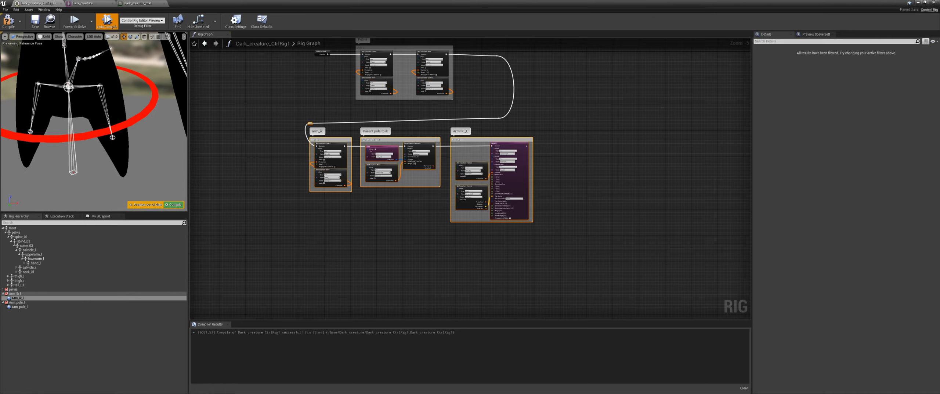
pyautogui.scroll(-4, 128, 86)
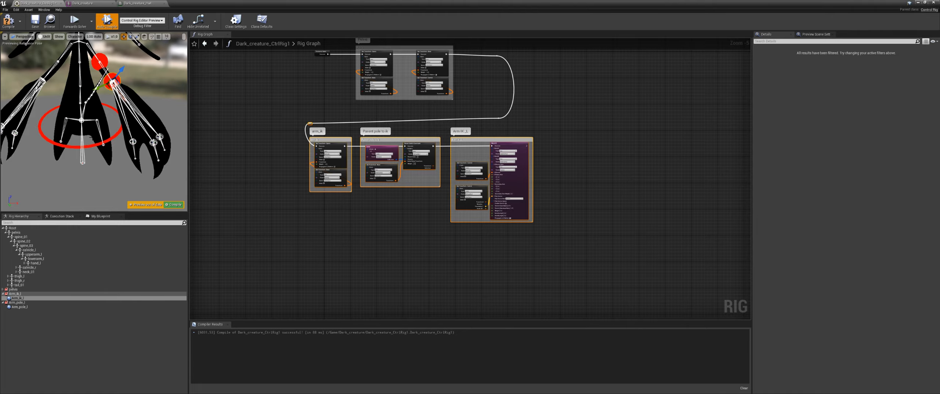
pyautogui.moveTo(386, 224); pyautogui.dragTo(360, 239, button='right')
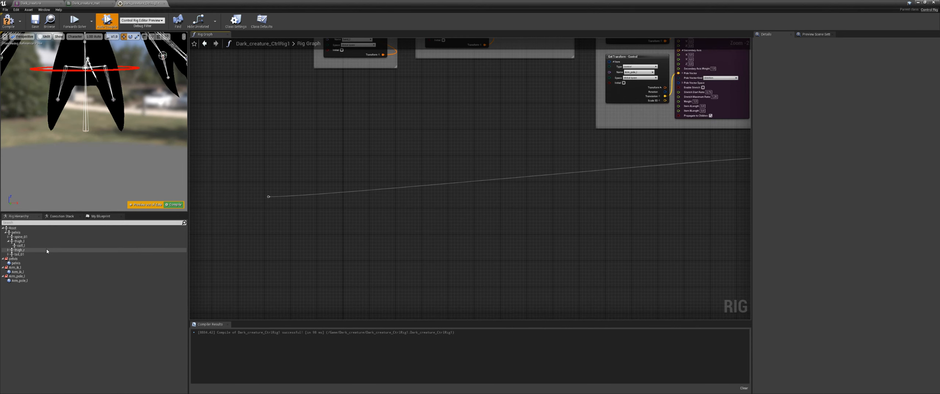
pyautogui.click(21, 246)
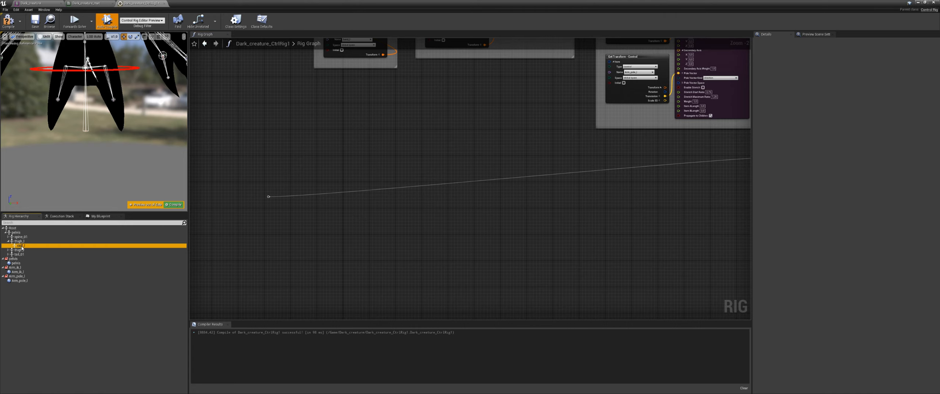
pyautogui.rightClick(21, 247)
pyautogui.moveTo(51, 254)
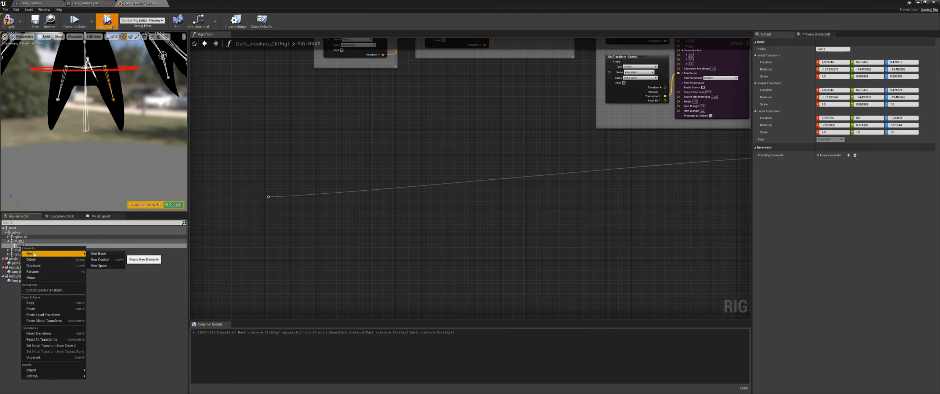
pyautogui.click(143, 260)
# - Enable Control Bone Transform on the new bone, move it to the tip of the left leg, and set its initial transform from current
pyautogui.rightClick(32, 252)
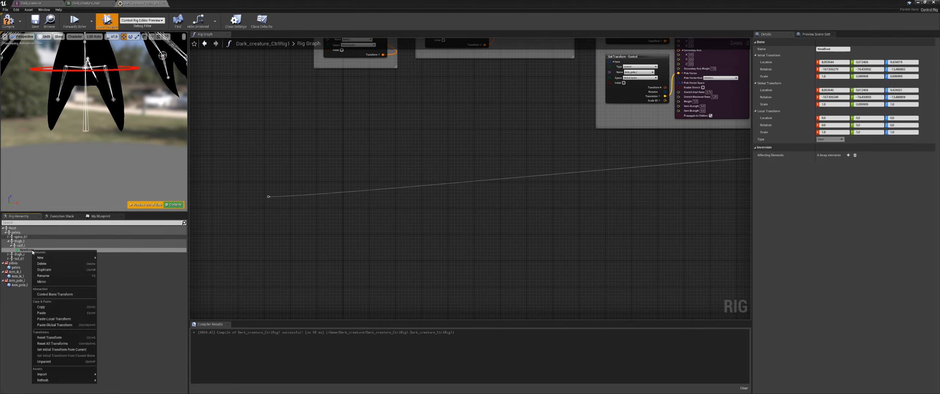
pyautogui.click(58, 295)
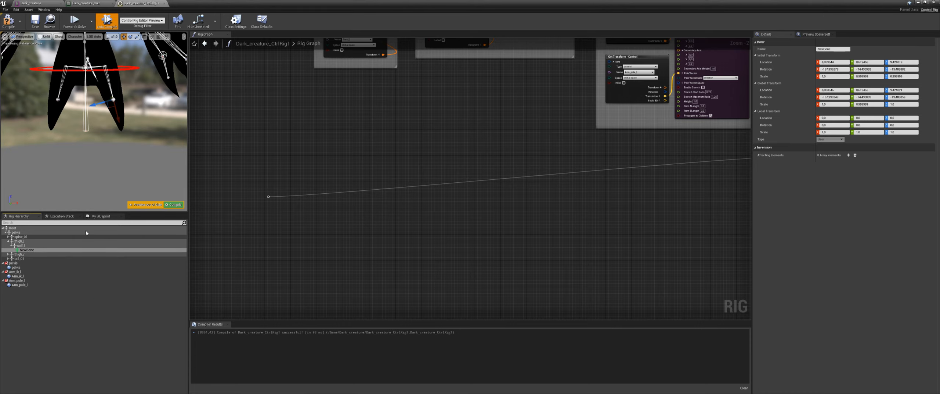
pyautogui.scroll(3, 101, 172)
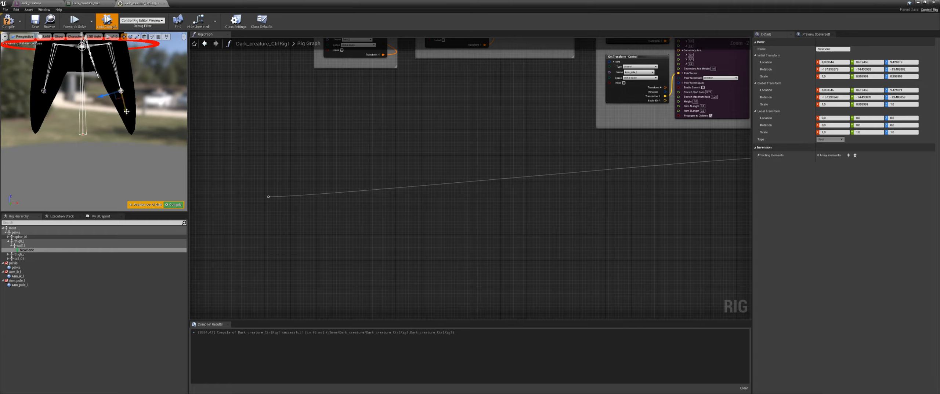
pyautogui.moveTo(125, 110); pyautogui.dragTo(137, 159)
pyautogui.scroll(1, 135, 157)
pyautogui.scroll(4, 137, 152)
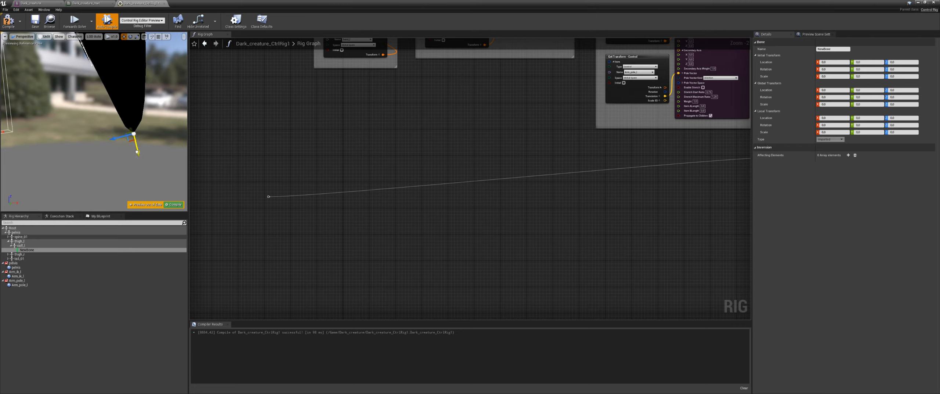
pyautogui.rightClick(32, 250)
pyautogui.click(52, 352)
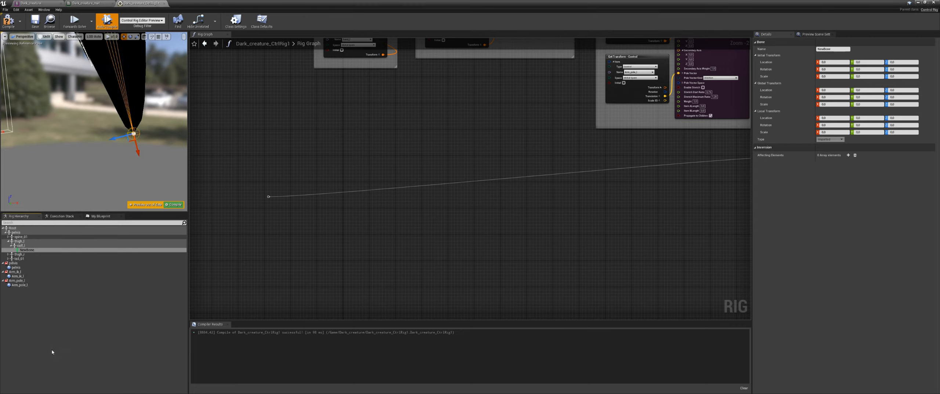
# - Create a new top-level space in the rig hierarchy and name it Foot_ik_l
pyautogui.scroll(-4, 91, 183)
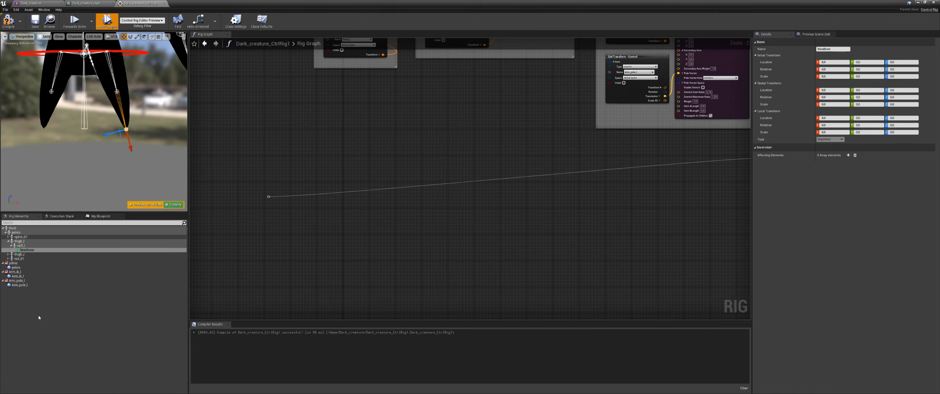
pyautogui.rightClick(38, 304)
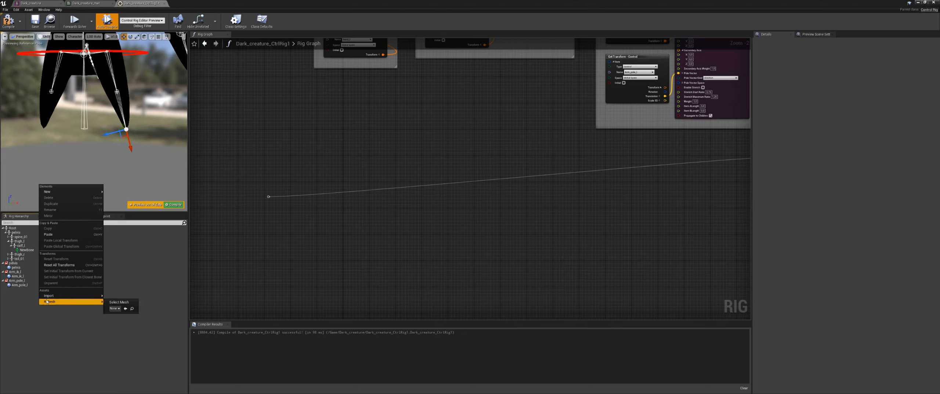
pyautogui.moveTo(58, 195)
pyautogui.click(117, 204)
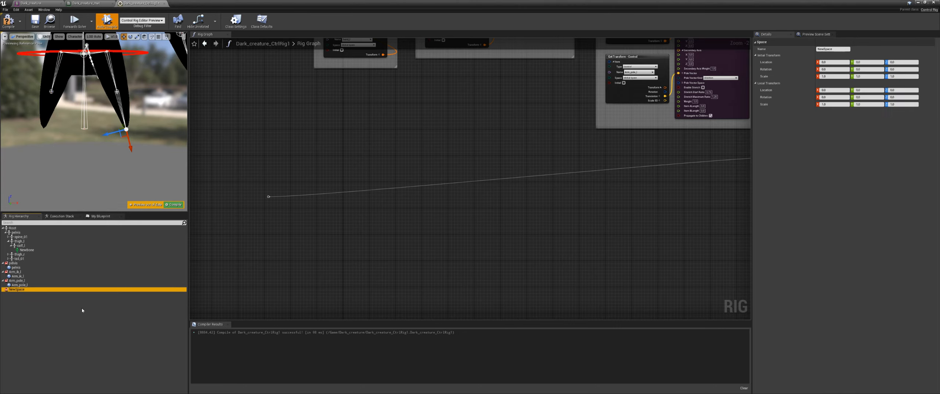
pyautogui.press('F2')
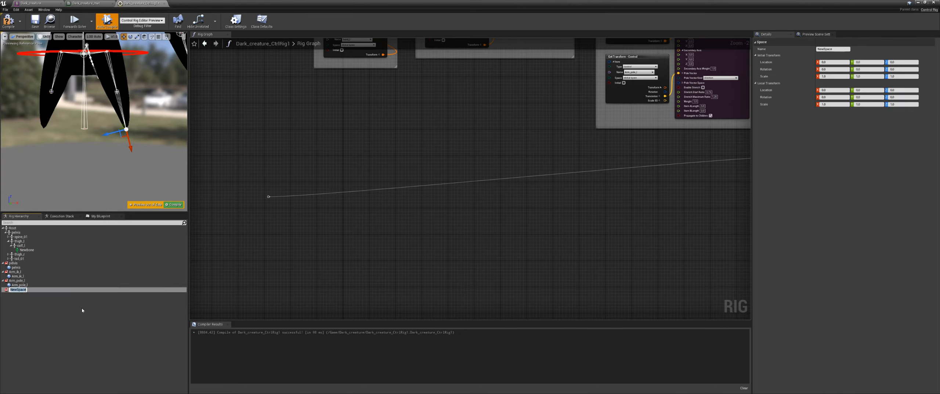
pyautogui.write('Foot_ik_l')
pyautogui.press('Return')
# - Add a new control under the Foot_ik_l space and name it Foot_ik_l
pyautogui.rightClick(36, 290)
pyautogui.moveTo(66, 177)
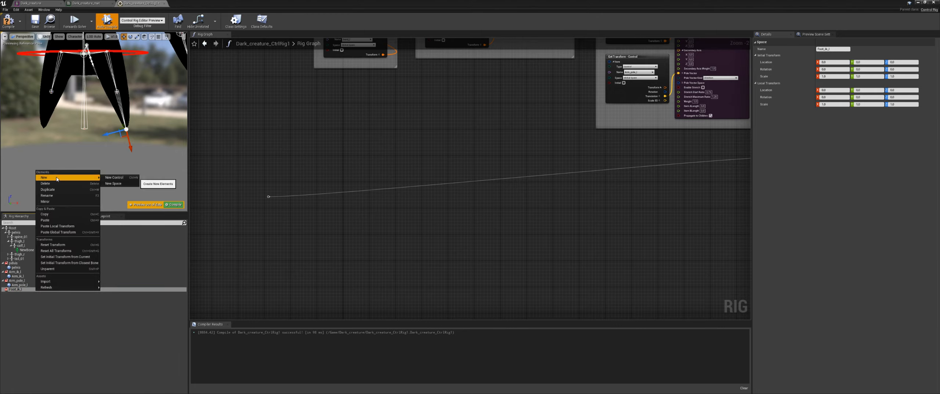
pyautogui.click(114, 189)
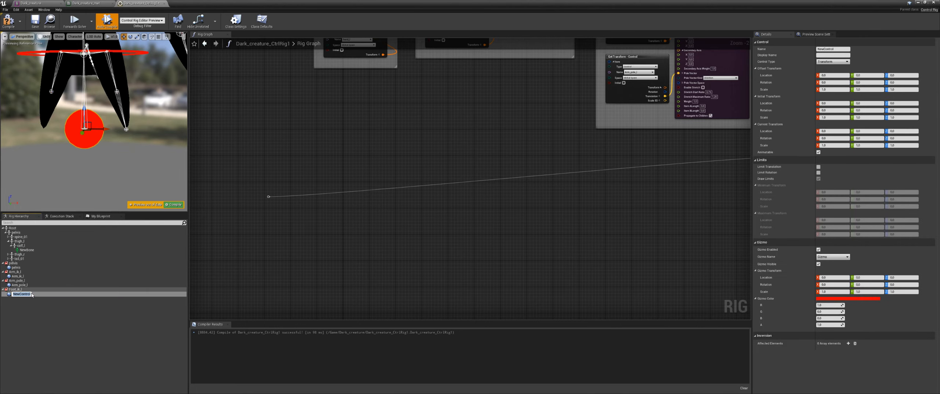
pyautogui.write('F')
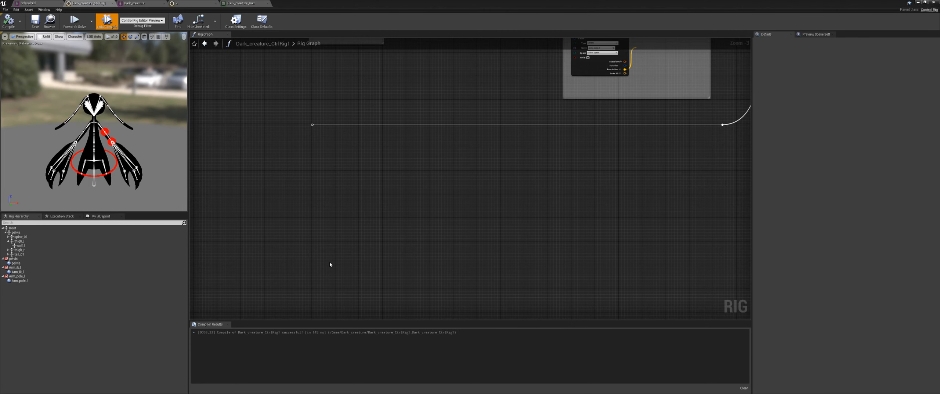
pyautogui.moveTo(330, 264); pyautogui.dragTo(382, 239, button='right')
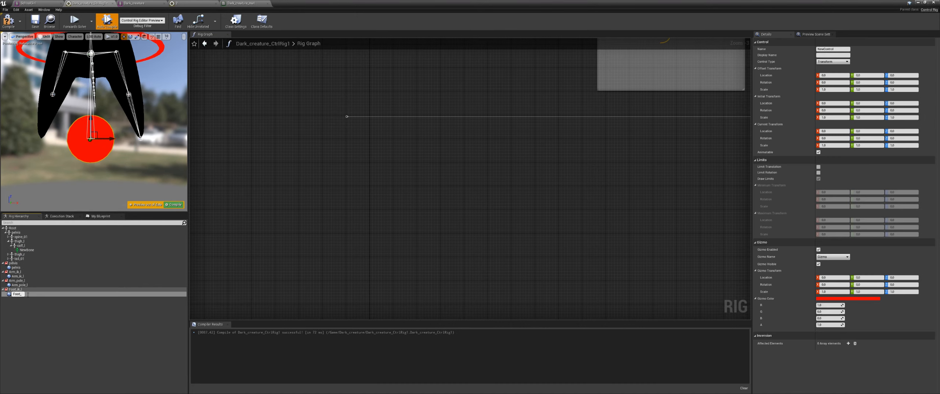
pyautogui.press('Return')
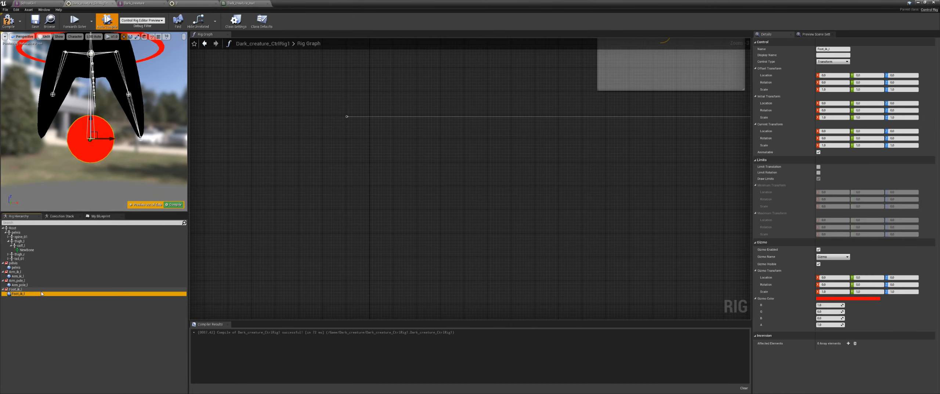
# - Add a Set Transform node for the Foot_ik_l space below the left arm section of the Rig Graph
pyautogui.moveTo(452, 181); pyautogui.dragTo(440, 200, button='right')
pyautogui.moveTo(348, 212); pyautogui.dragTo(353, 218, button='right')
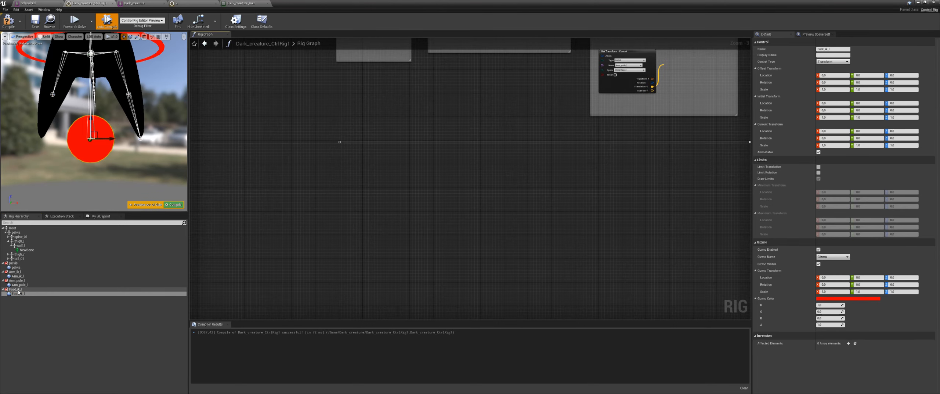
pyautogui.moveTo(18, 290); pyautogui.dragTo(352, 183)
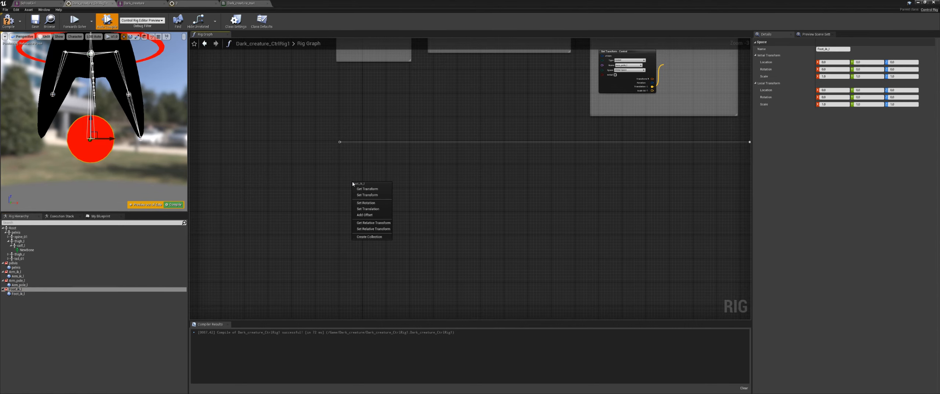
pyautogui.click(368, 194)
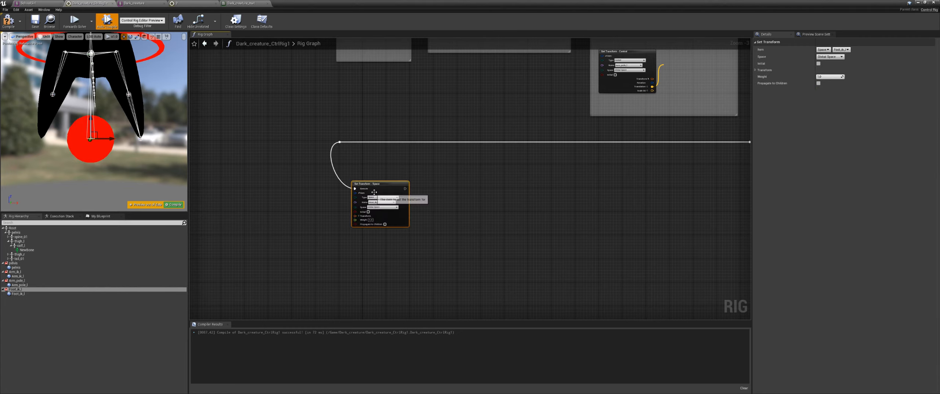
# - Add a Get Transform node for NewBone and connect its Transform to the Foot_ik_l space's Set Transform node
pyautogui.click(28, 249)
pyautogui.moveTo(33, 253); pyautogui.dragTo(319, 245)
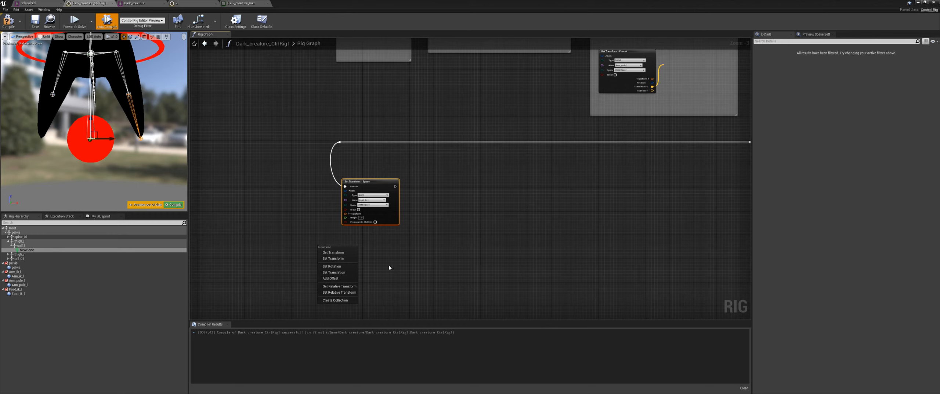
pyautogui.click(333, 252)
pyautogui.scroll(2, 407, 260)
pyautogui.moveTo(418, 238); pyautogui.dragTo(386, 159)
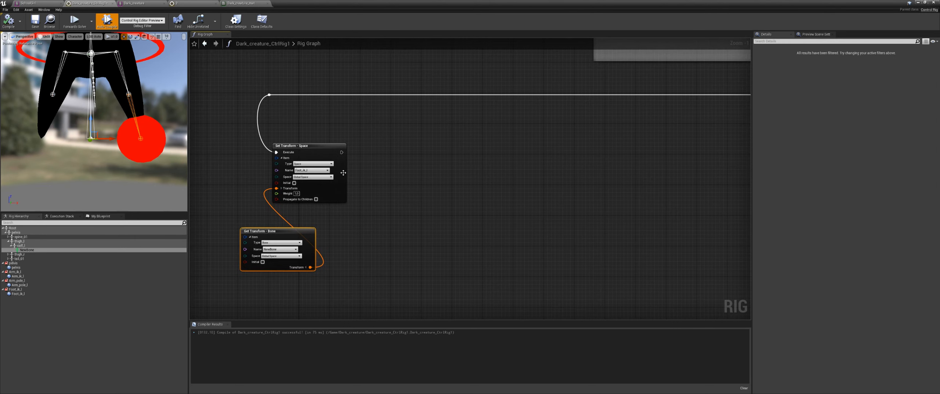
# - Add a Basic IK node executed after the Foot_ik_l space's Set Transform node
pyautogui.moveTo(341, 152); pyautogui.dragTo(472, 158)
pyautogui.write('basic ik')
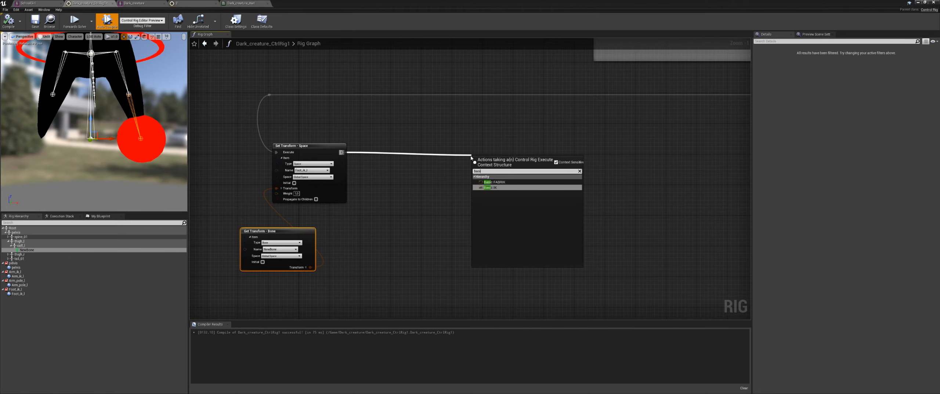
pyautogui.press('Return')
pyautogui.scroll(1, 438, 197)
pyautogui.moveTo(438, 198); pyautogui.dragTo(403, 177, button='right')
# - Set the Basic IK node's Item A to thigh_l, Item B to calf_l and Effector Item to NewBone
pyautogui.click(483, 157)
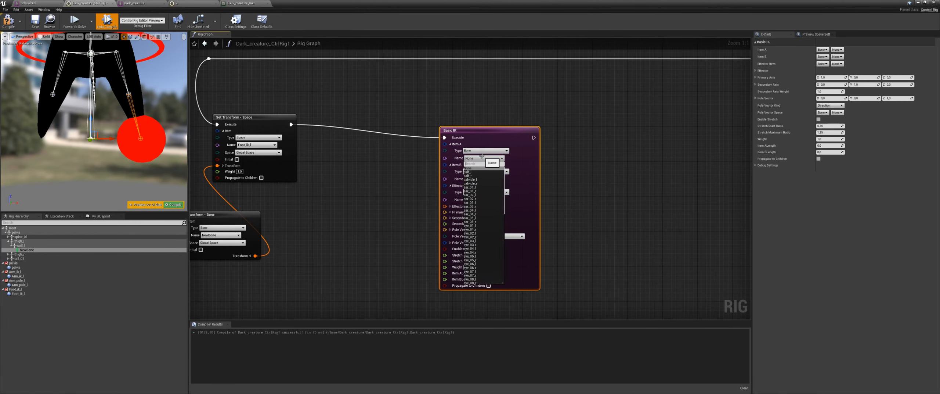
pyautogui.write('thi')
pyautogui.click(469, 168)
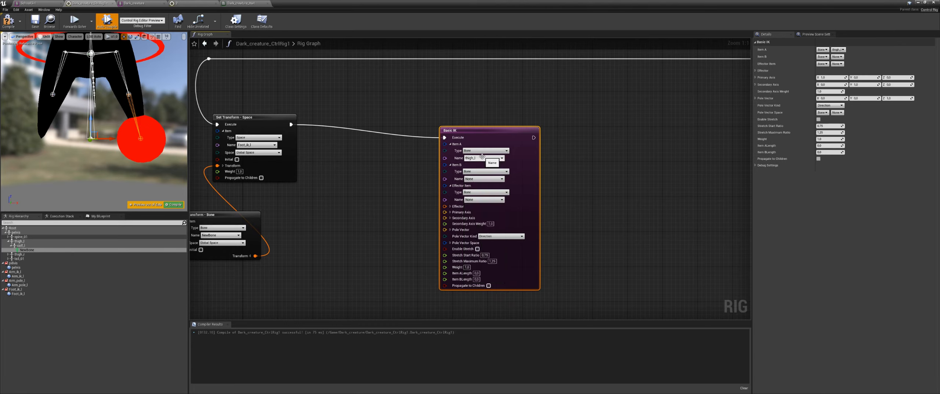
pyautogui.click(484, 178)
pyautogui.write('cal')
pyautogui.press('Return')
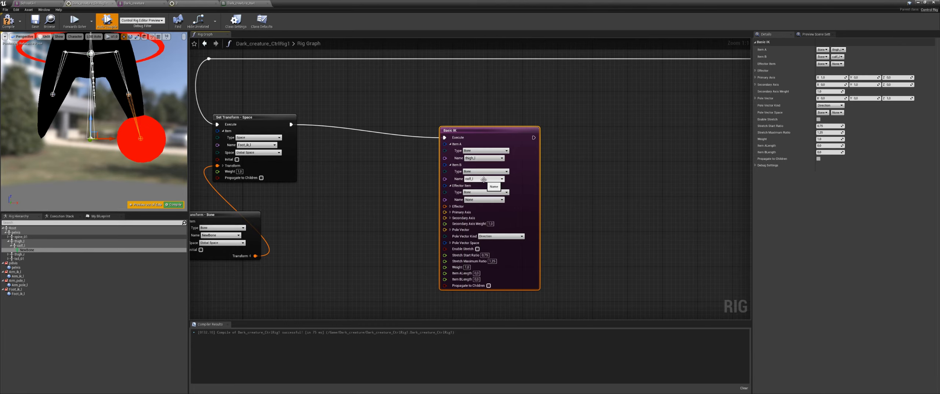
pyautogui.click(490, 199)
pyautogui.write('new')
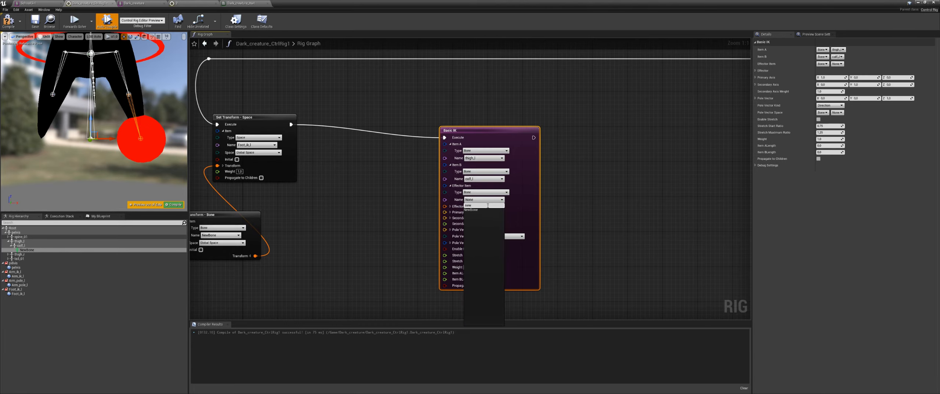
pyautogui.press('Return')
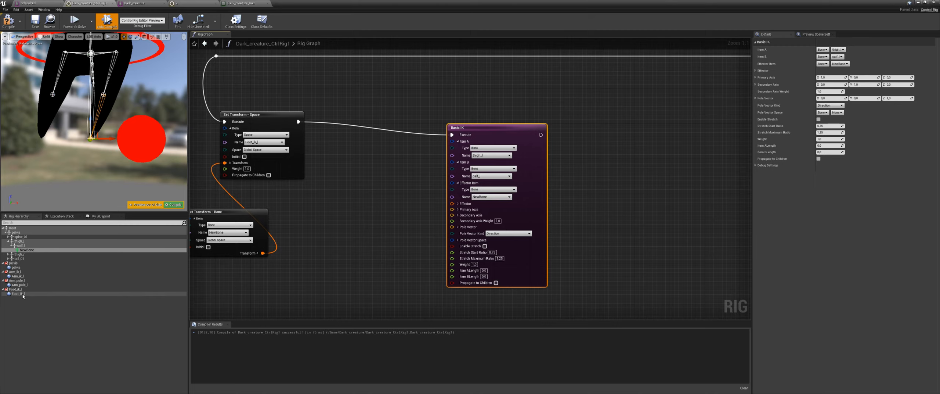
# - Add a getter for the Foot_ik_l control, connect its Transform to the Basic IK Effector, and compile the rig
pyautogui.moveTo(23, 296); pyautogui.dragTo(339, 207)
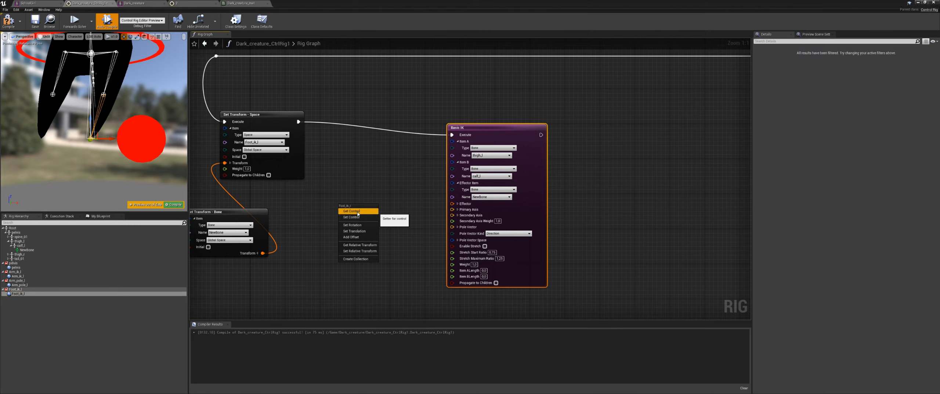
pyautogui.click(358, 214)
pyautogui.moveTo(418, 249); pyautogui.dragTo(452, 203)
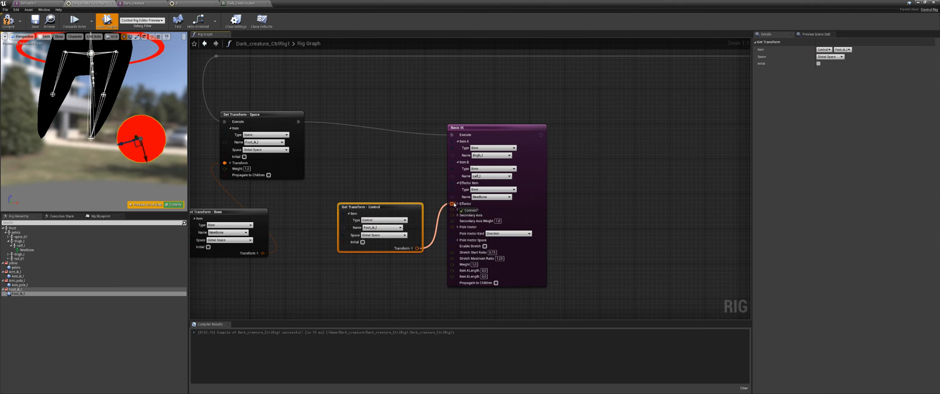
pyautogui.click(181, 206)
pyautogui.moveTo(147, 160)
pyautogui.mouseDown()
pyautogui.moveTo(141, 138)
pyautogui.moveTo(145, 159)
pyautogui.mouseUp()
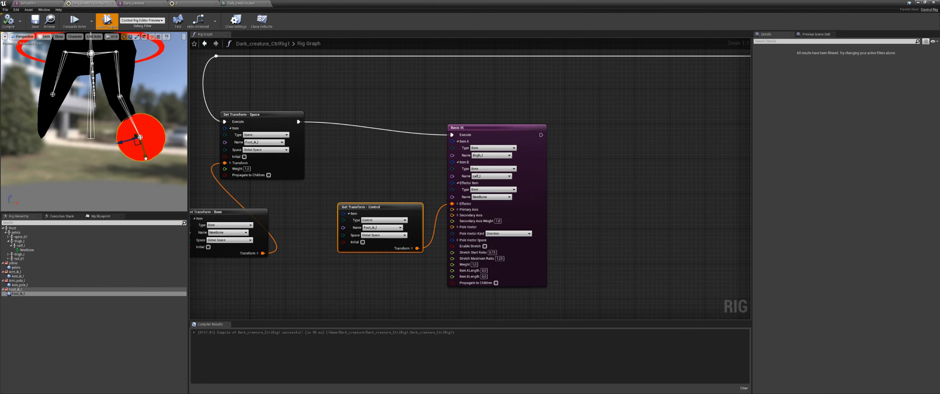
pyautogui.scroll(-8, 146, 158)
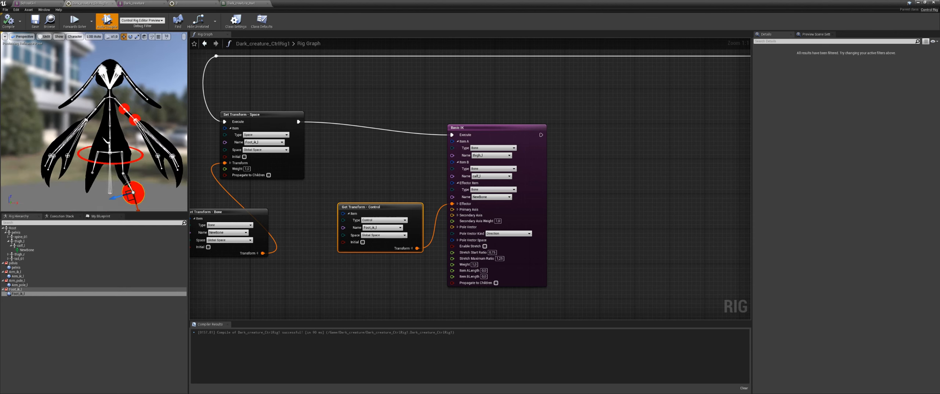
pyautogui.scroll(3, 118, 140)
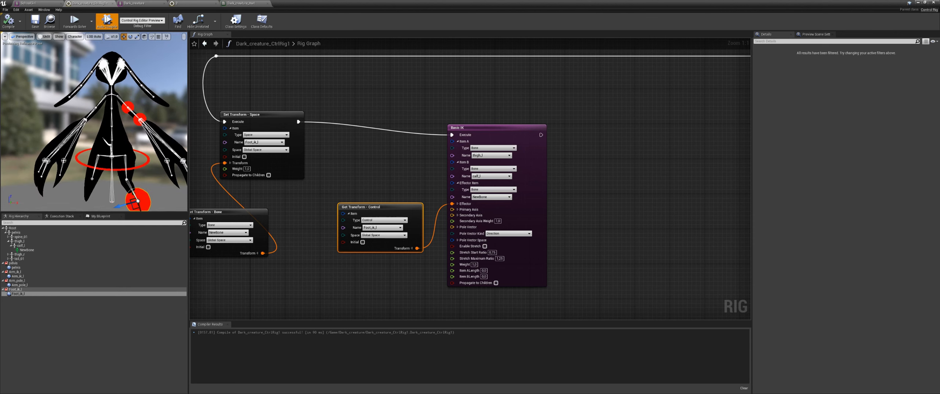
# - Expand the Basic IK node's Secondary Axis and set its Y value to 0
pyautogui.click(457, 215)
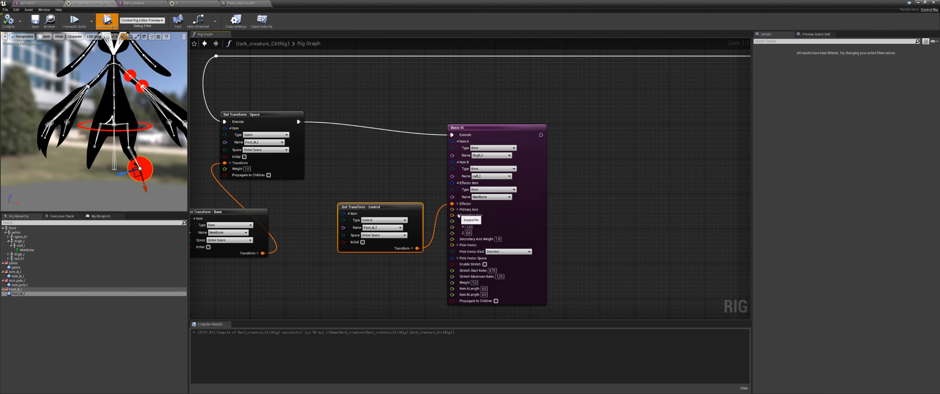
pyautogui.click(472, 227)
pyautogui.write('0')
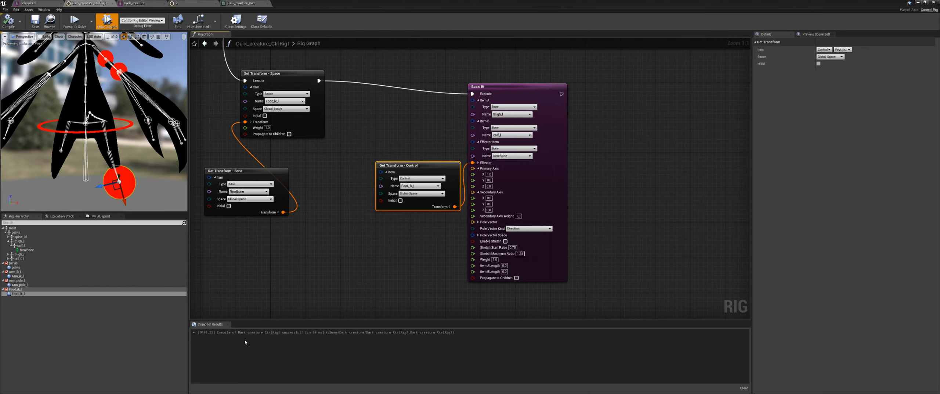
# - Move the Basic IK node and its Foot_ik_l control getter together, farther from the Foot_ik_l Set Transform node
pyautogui.moveTo(337, 280); pyautogui.dragTo(354, 264, button='right')
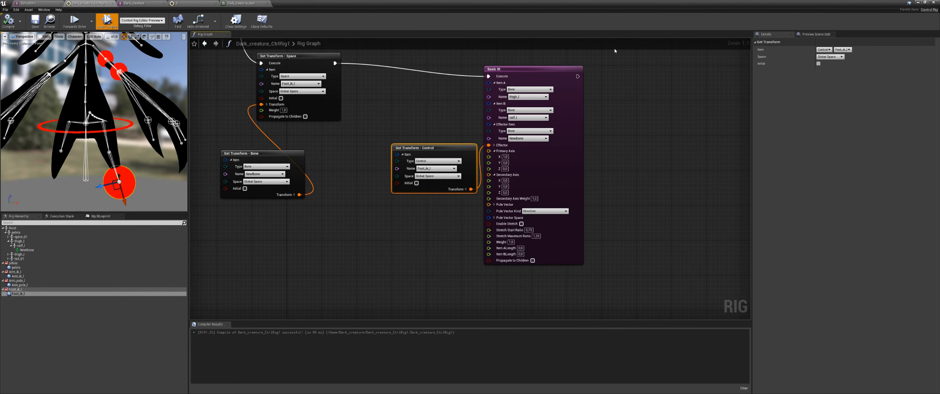
pyautogui.moveTo(606, 91); pyautogui.dragTo(585, 112, button='right')
pyautogui.moveTo(616, 85); pyautogui.dragTo(593, 164)
pyautogui.moveTo(541, 185); pyautogui.dragTo(571, 175, button='right')
# - Create a new top-level space in the rig hierarchy and name it Foot_pole_l
pyautogui.rightClick(21, 315)
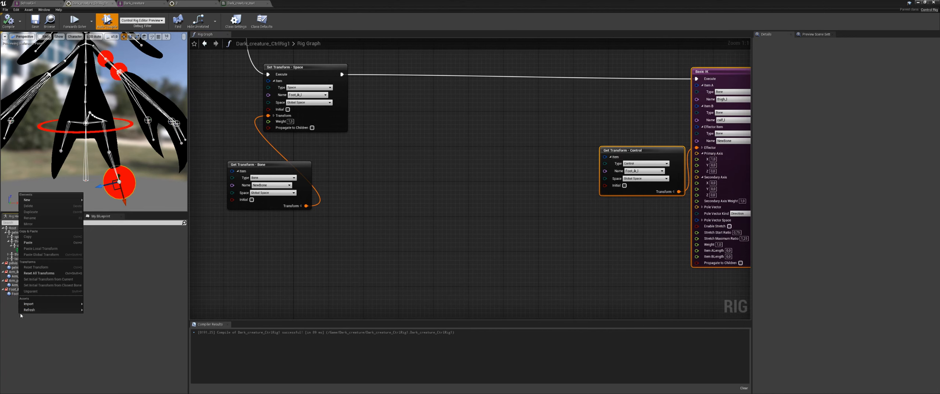
pyautogui.moveTo(27, 200)
pyautogui.click(103, 212)
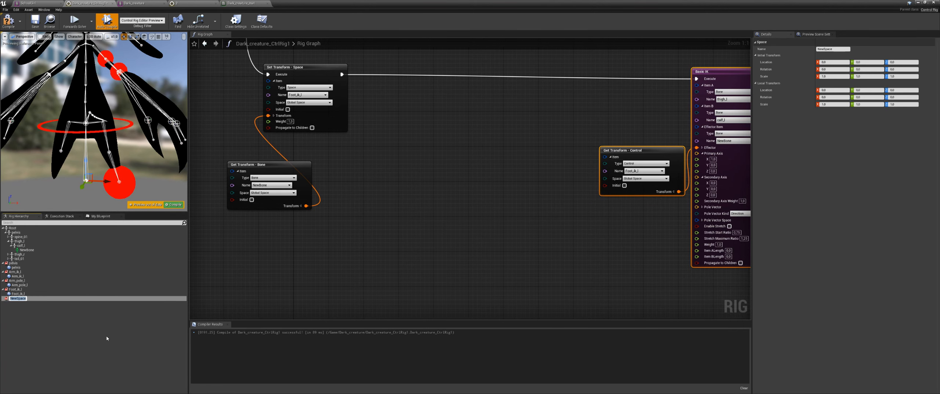
pyautogui.write('Foot_pole_l')
pyautogui.press('Return')
# - Add a new control under the Foot_pole_l space and name it Foot_pole_l
pyautogui.rightClick(31, 298)
pyautogui.moveTo(74, 186)
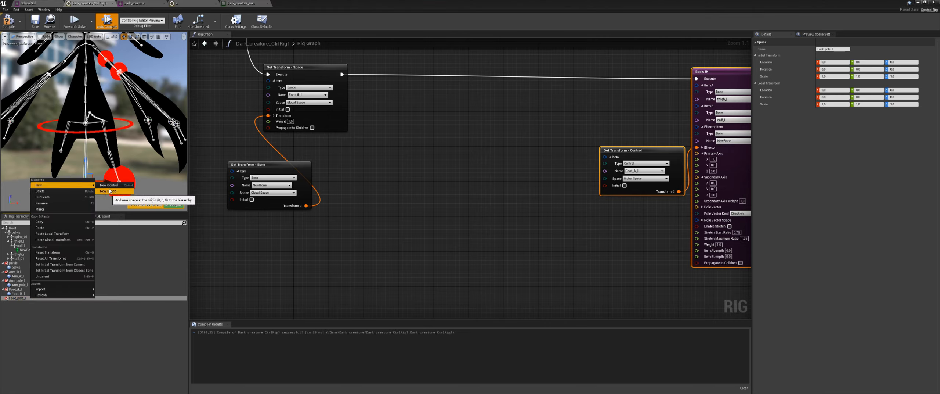
pyautogui.click(109, 184)
pyautogui.write('Foo')
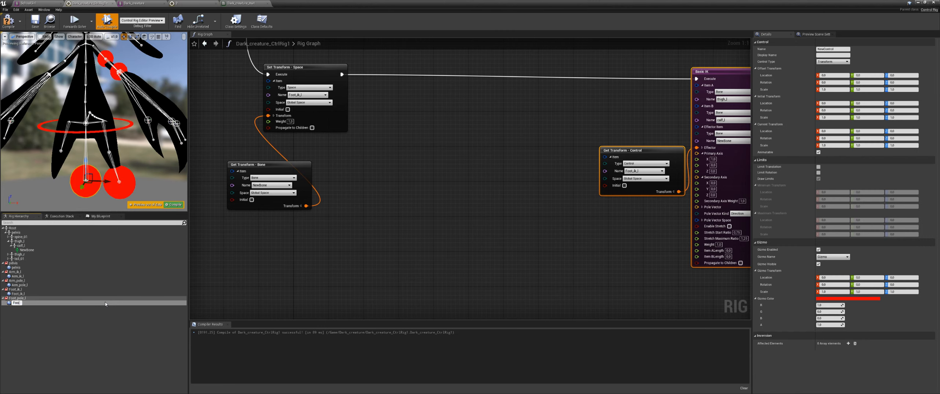
pyautogui.write('t_l')
pyautogui.write('pole_l')
pyautogui.press('Return')
# - Add a Set Transform node for the Foot_pole_l space and execute it after the Foot_ik_l one instead of Basic IK
pyautogui.click(21, 298)
pyautogui.moveTo(21, 300); pyautogui.dragTo(440, 123)
pyautogui.click(433, 209)
pyautogui.keyDown('alt'); pyautogui.click(342, 75); pyautogui.keyUp('alt')
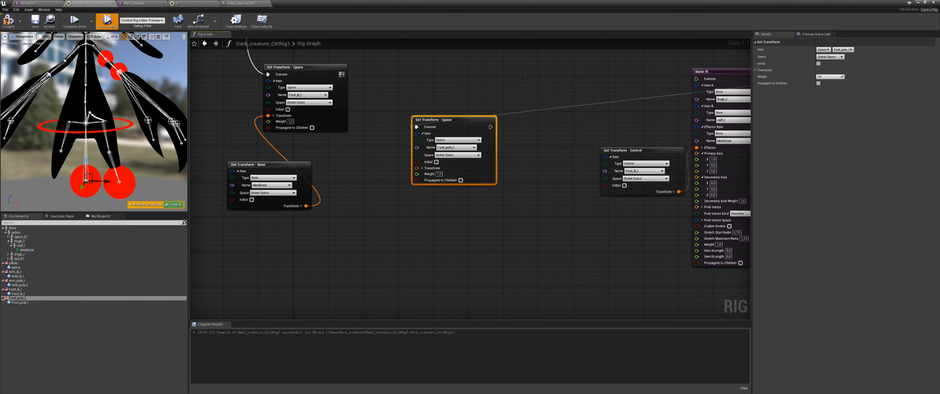
pyautogui.moveTo(342, 75); pyautogui.dragTo(417, 127)
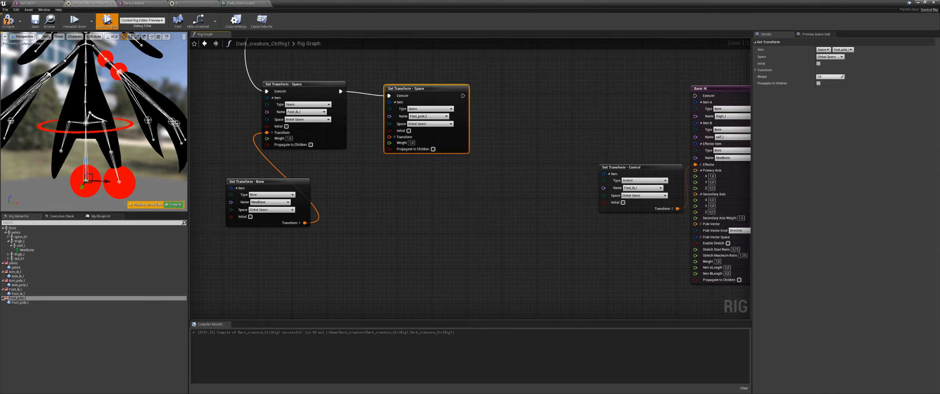
# - Feed the calf_l bone's transform into the Foot_pole_l Set Transform node and link that node's execution to Basic IK
pyautogui.moveTo(20, 245); pyautogui.dragTo(388, 202)
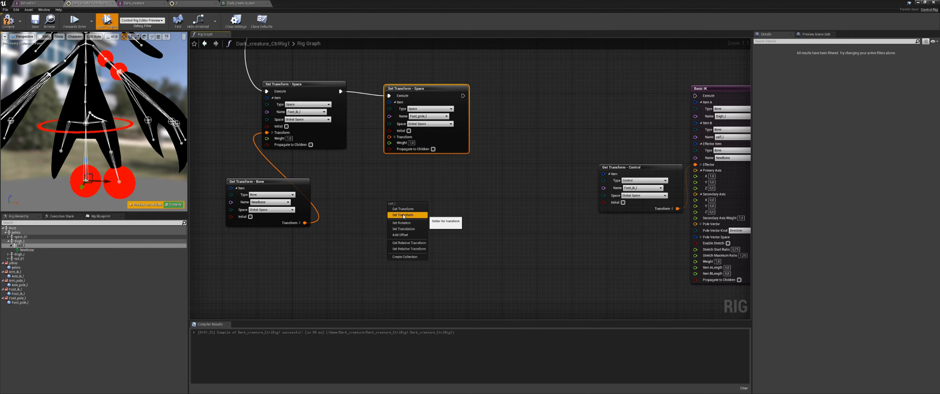
pyautogui.click(403, 208)
pyautogui.moveTo(467, 245); pyautogui.dragTo(390, 137)
pyautogui.moveTo(429, 211); pyautogui.dragTo(426, 174)
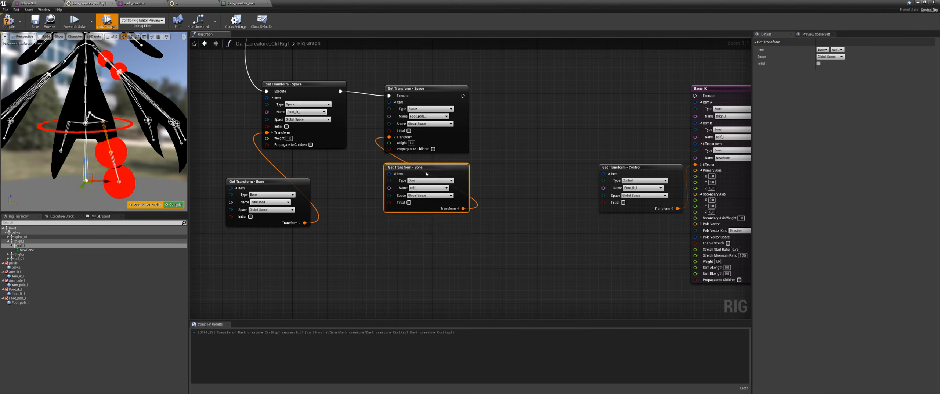
pyautogui.moveTo(472, 162); pyautogui.dragTo(359, 171, button='right')
pyautogui.moveTo(349, 104); pyautogui.dragTo(582, 104)
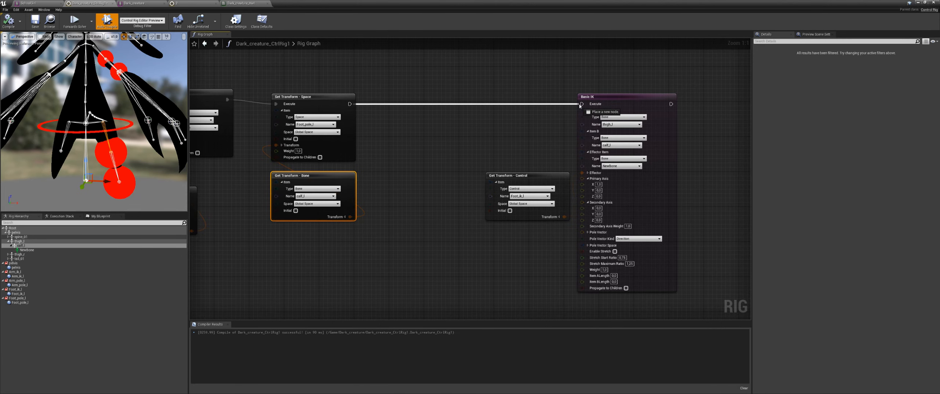
# - Add a getter for the Foot_pole_l control, connect its Translation to the Basic IK Pole Vector, and compile the rig
pyautogui.scroll(-2, 441, 138)
pyautogui.scroll(-3, 440, 137)
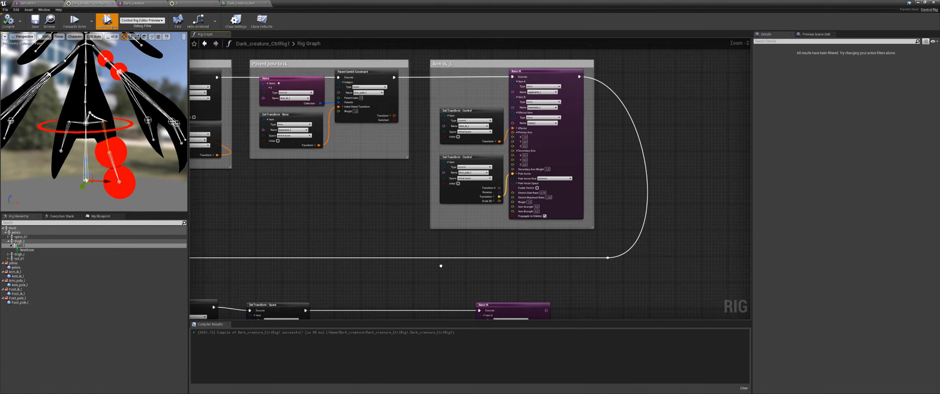
pyautogui.scroll(7, 473, 163)
pyautogui.moveTo(414, 238); pyautogui.dragTo(434, 99, button='right')
pyautogui.moveTo(30, 302); pyautogui.dragTo(459, 215)
pyautogui.click(458, 227)
pyautogui.moveTo(459, 215); pyautogui.dragTo(428, 205, button='right')
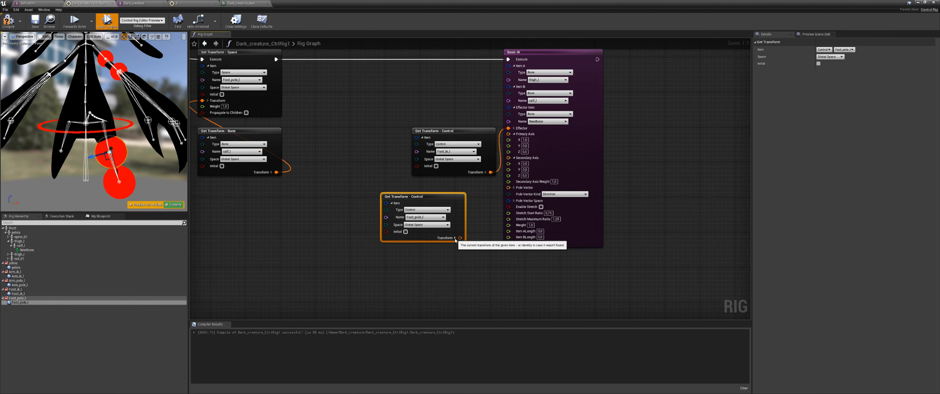
pyautogui.click(454, 238)
pyautogui.moveTo(460, 249); pyautogui.dragTo(509, 188)
pyautogui.click(178, 205)
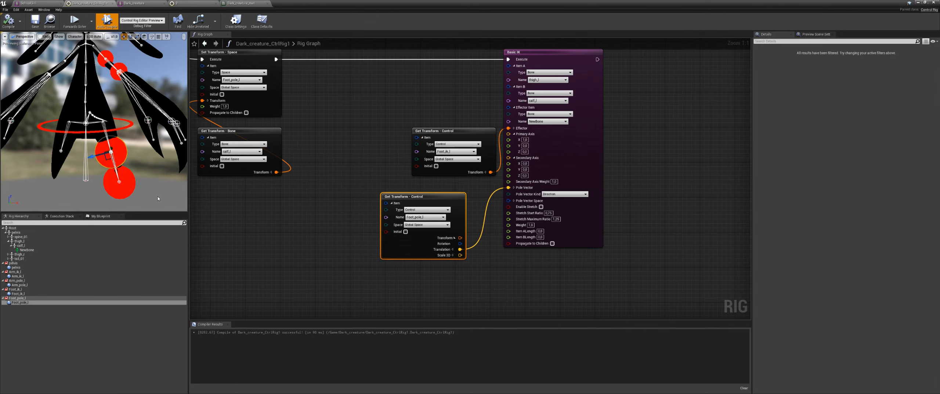
# - Test the left leg IK by moving the Foot_ik_l control, and undo the move
pyautogui.click(121, 185)
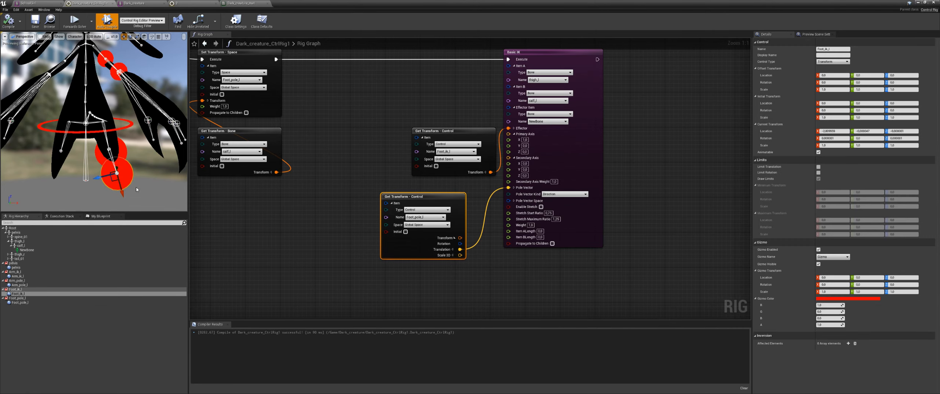
pyautogui.keyDown('alt'); pyautogui.moveTo(136, 189); pyautogui.dragTo(150, 164); pyautogui.keyUp('alt')
pyautogui.hotkey('ctrl', 'z')
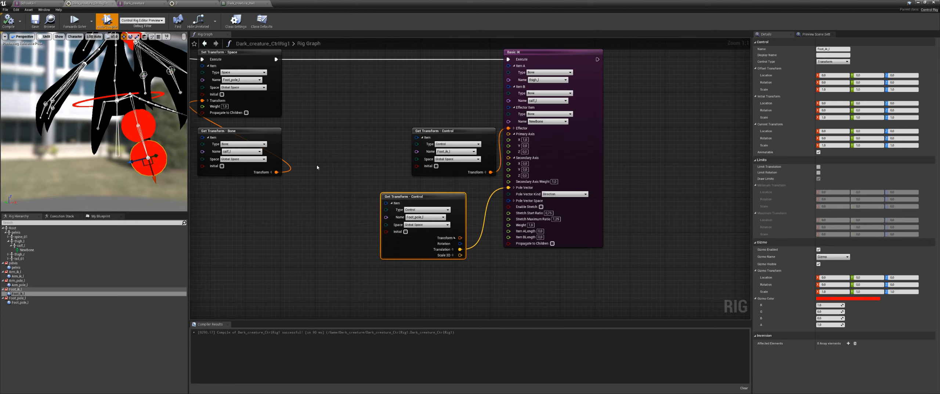
# - Space the left leg nodes apart, placing the NewBone getter under its Set Transform node and moving the Foot_pole_l and Basic IK groups farther along
pyautogui.moveTo(346, 147); pyautogui.dragTo(438, 161, button='right')
pyautogui.scroll(-4, 376, 172)
pyautogui.scroll(-2, 439, 262)
pyautogui.scroll(2, 438, 160)
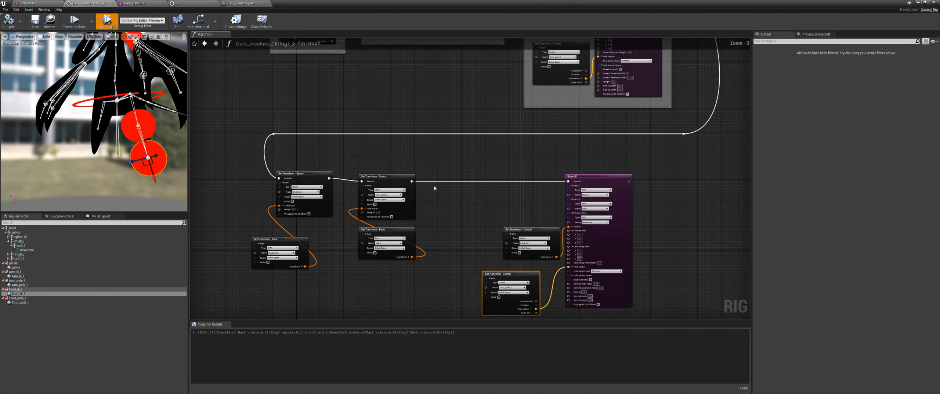
pyautogui.click(406, 221)
pyautogui.moveTo(447, 125); pyautogui.dragTo(447, 155, button='right')
pyautogui.moveTo(643, 182); pyautogui.dragTo(595, 294)
pyautogui.moveTo(330, 213); pyautogui.dragTo(374, 215, button='right')
pyautogui.moveTo(342, 262); pyautogui.dragTo(370, 241)
pyautogui.moveTo(479, 226); pyautogui.dragTo(496, 244)
pyautogui.moveTo(439, 187); pyautogui.dragTo(410, 212, button='right')
pyautogui.moveTo(407, 146); pyautogui.dragTo(407, 180, button='right')
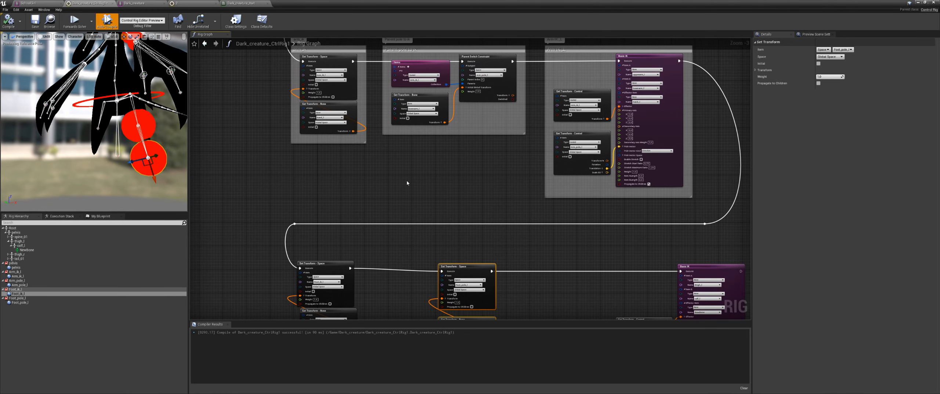
# - Add an Items node between the arm and leg sections and expand its first element
pyautogui.rightClick(407, 180)
pyautogui.write('items')
pyautogui.press('Return')
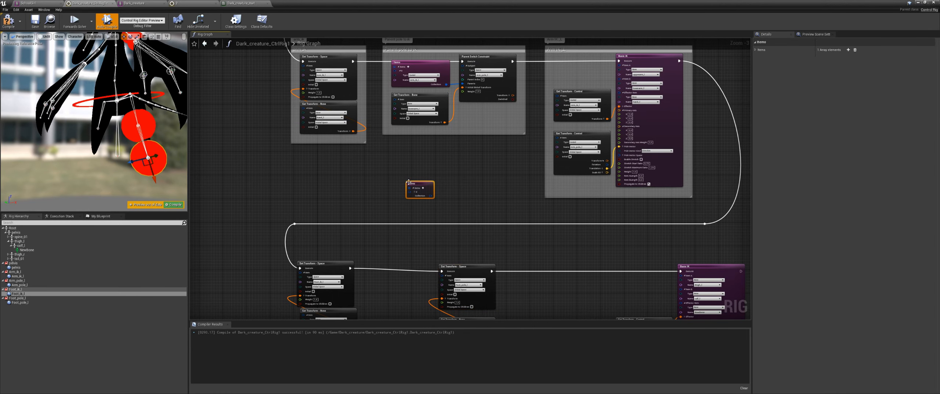
pyautogui.scroll(1, 418, 189)
pyautogui.click(415, 192)
pyautogui.scroll(2, 419, 194)
pyautogui.moveTo(432, 209); pyautogui.dragTo(434, 260, button='right')
pyautogui.click(435, 259)
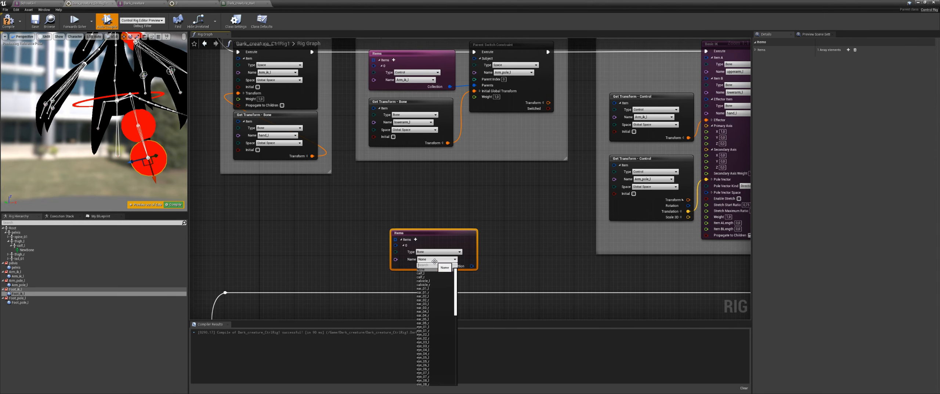
pyautogui.write('fo')
pyautogui.press('BackSpace')
pyautogui.press('BackSpace')
pyautogui.press('BackSpace')
pyautogui.press('BackSpace')
# - Set the Items node's first element type to Control and open its name list
pyautogui.click(439, 252)
pyautogui.click(439, 252)
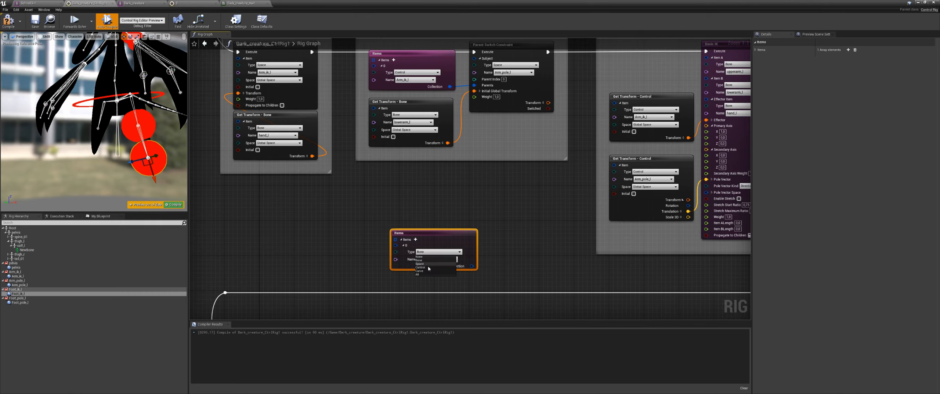
pyautogui.click(428, 267)
pyautogui.click(436, 258)
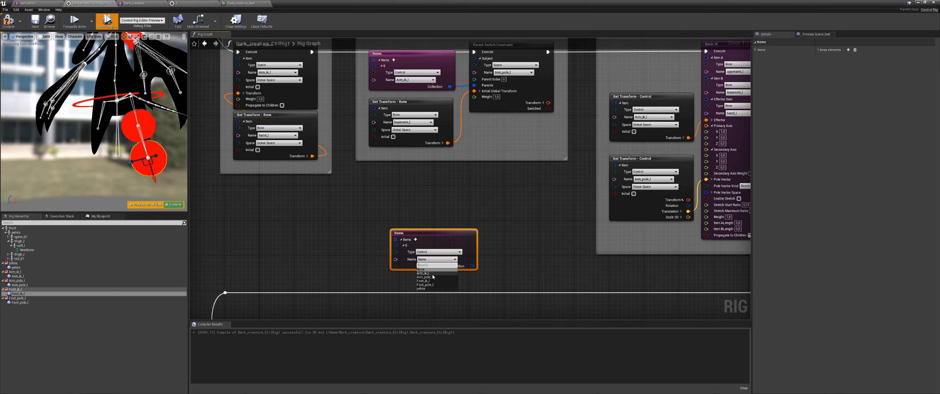
# - Set the new Items node's control name to Foot_ik_l and place the node below the Parent pole to ik group
pyautogui.click(434, 282)
pyautogui.moveTo(434, 284); pyautogui.dragTo(426, 273, button='right')
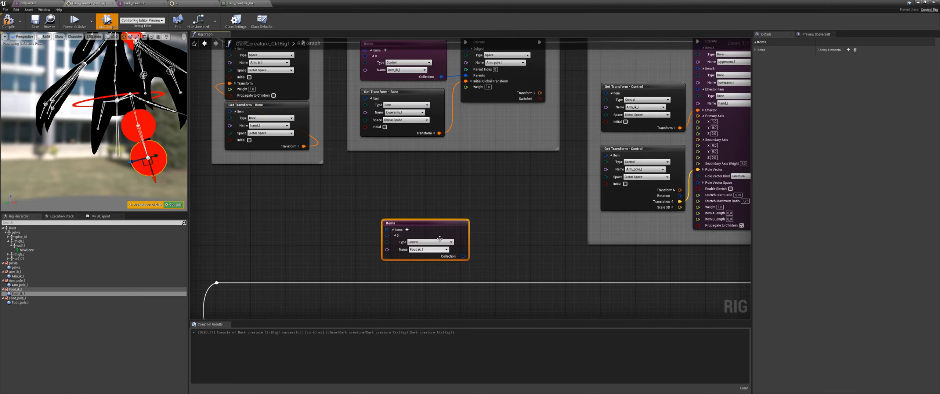
pyautogui.moveTo(444, 232); pyautogui.dragTo(427, 214)
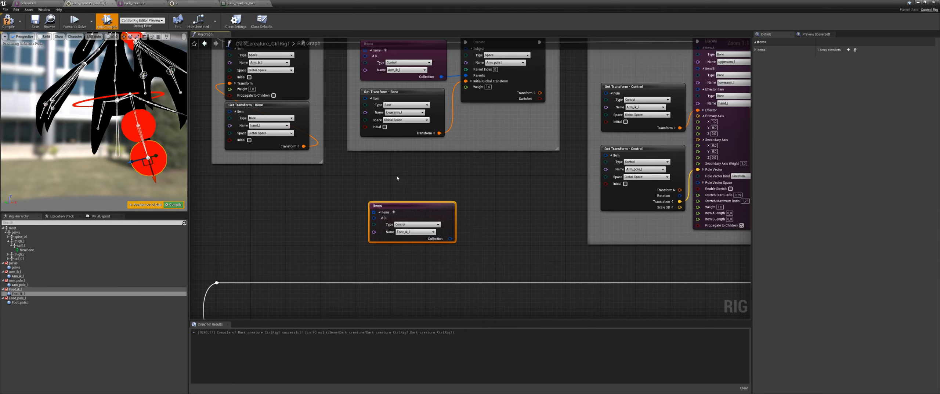
# - Duplicate the calf_l Get Transform - Bone node and place the copy below the Foot_ik_l Items node
pyautogui.moveTo(450, 274); pyautogui.dragTo(473, 97, button='right')
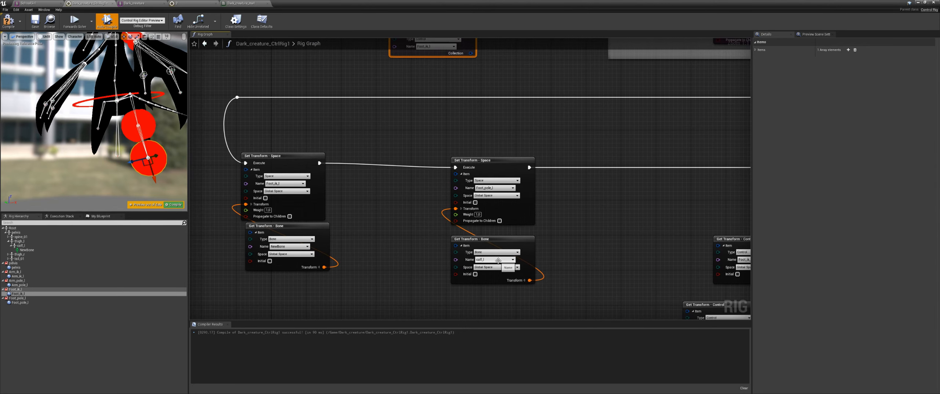
pyautogui.click(506, 282)
pyautogui.moveTo(506, 282); pyautogui.dragTo(423, 134)
pyautogui.moveTo(423, 134); pyautogui.dragTo(442, 240, button='right')
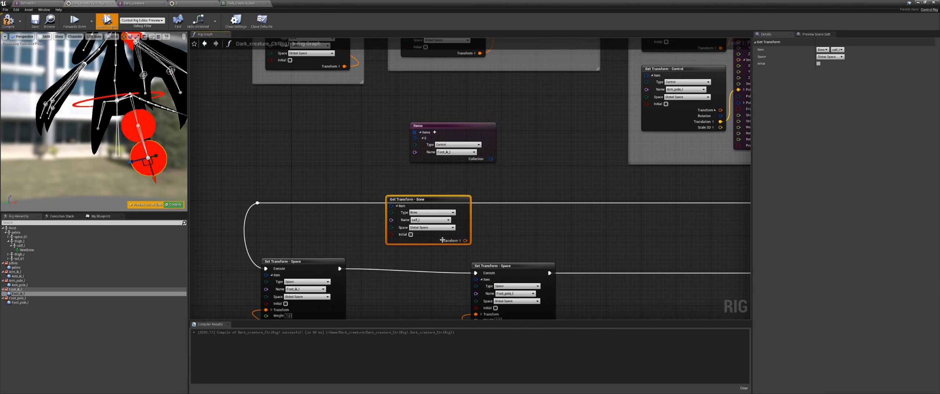
# - Duplicate the arm's Parent Switch Constraint node beside the Foot_ik_l Items node and set its subject name to Foot_pole_l
pyautogui.rightClick(495, 234)
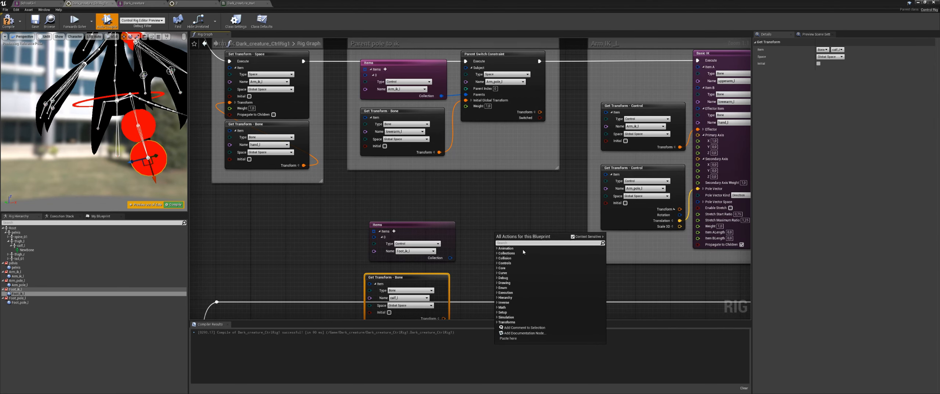
pyautogui.click(497, 60)
pyautogui.hotkey('ctrl', 'c')
pyautogui.hotkey('ctrl', 'v')
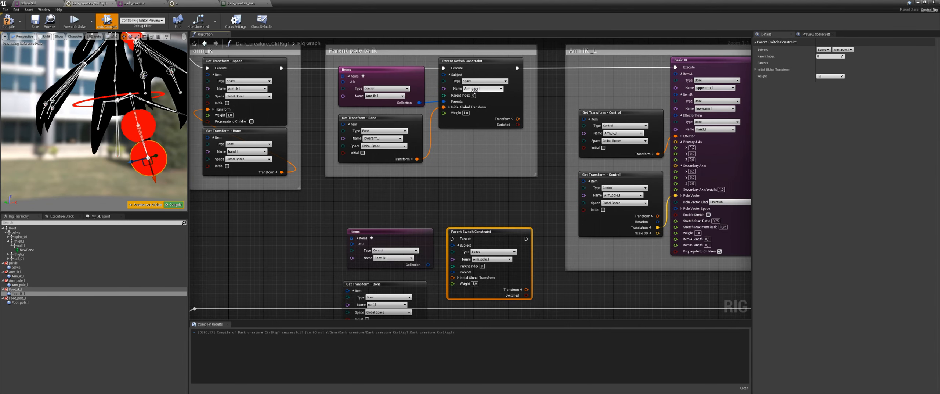
pyautogui.click(489, 259)
pyautogui.click(479, 285)
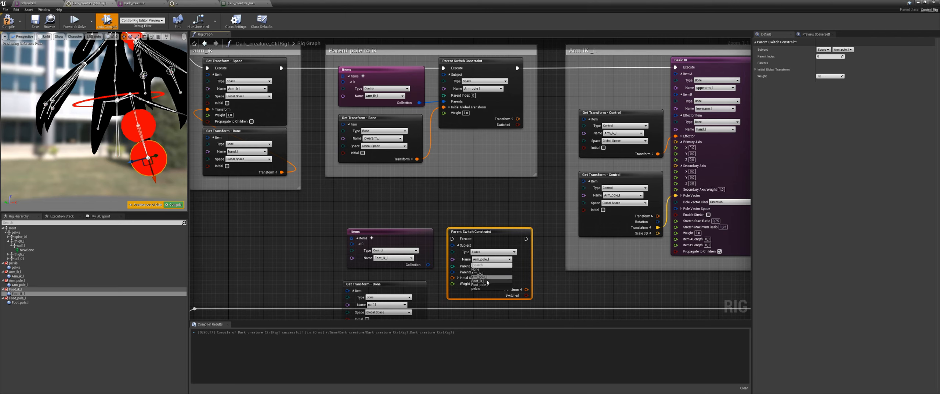
# - Wire the calf_l transform into the new constraint's Initial Global Transform and move the three new nodes down to the foot section
pyautogui.moveTo(479, 284); pyautogui.dragTo(492, 235, button='right')
pyautogui.moveTo(434, 276); pyautogui.dragTo(465, 229)
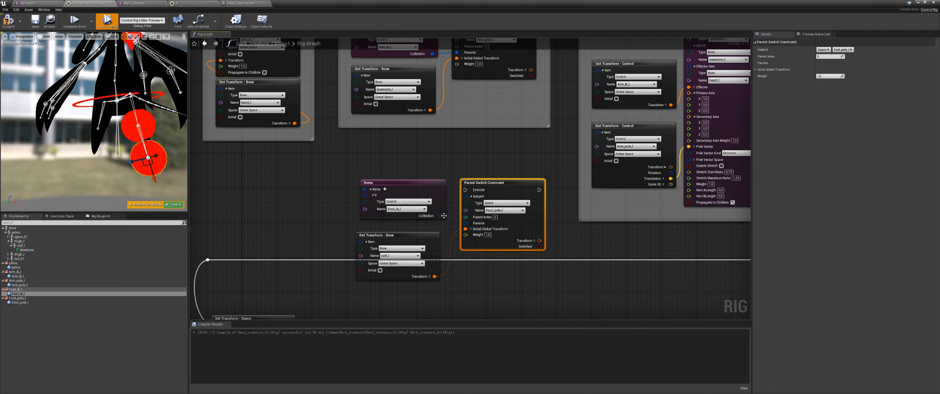
pyautogui.keyDown('shift'); pyautogui.moveTo(351, 174); pyautogui.dragTo(457, 296); pyautogui.keyUp('shift')
pyautogui.scroll(-1, 457, 296)
pyautogui.moveTo(457, 296); pyautogui.dragTo(491, 133, button='right')
pyautogui.moveTo(494, 93); pyautogui.dragTo(496, 310)
# - Route execution from the Foot_ik_l Set Transform node through the Foot_pole_l Parent Switch Constraint into the leg's Basic IK, and compile
pyautogui.moveTo(392, 158); pyautogui.dragTo(393, 126, button='right')
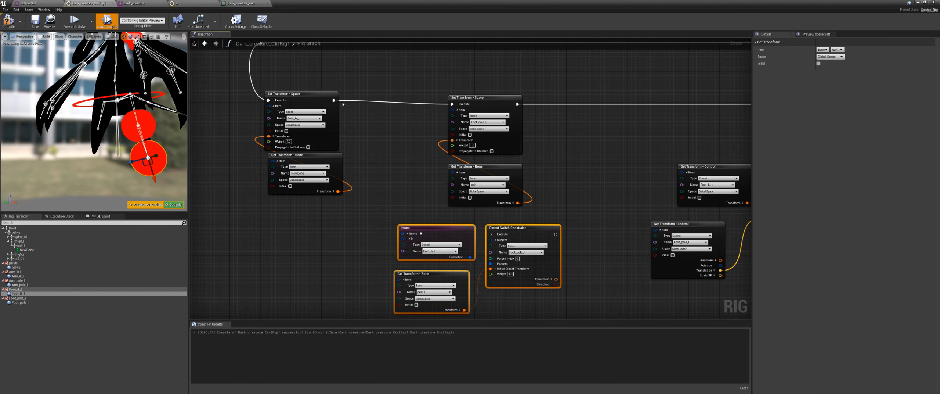
pyautogui.moveTo(334, 100); pyautogui.dragTo(491, 235)
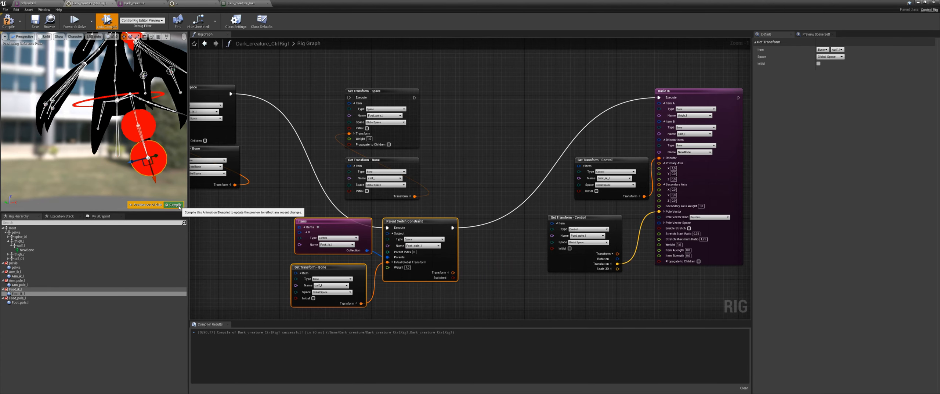
pyautogui.click(179, 206)
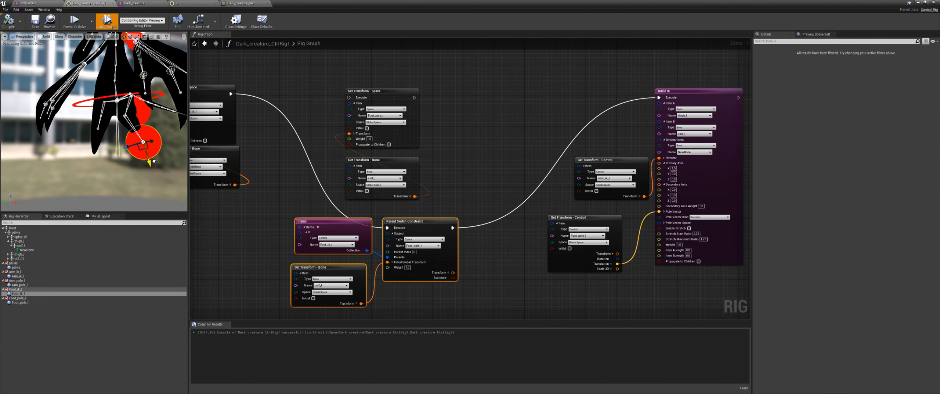
pyautogui.keyDown('alt'); pyautogui.moveTo(112, 174); pyautogui.dragTo(87, 173); pyautogui.keyUp('alt')
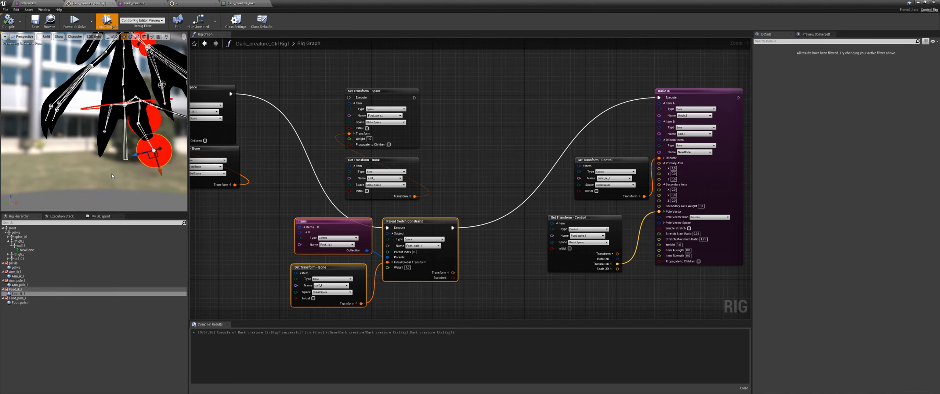
pyautogui.keyDown('alt'); pyautogui.moveTo(154, 150); pyautogui.dragTo(126, 166); pyautogui.keyUp('alt')
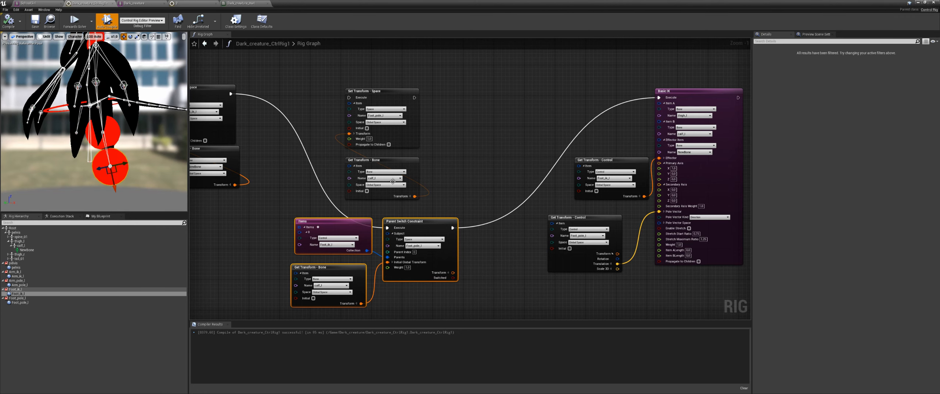
# - Delete the old Foot_pole_l Set Transform and calf_l Get Transform nodes, and move the new constraint nodes into their place
pyautogui.moveTo(442, 109); pyautogui.dragTo(439, 138, button='right')
pyautogui.moveTo(439, 138); pyautogui.dragTo(382, 190)
pyautogui.press('Delete')
pyautogui.moveTo(440, 205); pyautogui.dragTo(304, 286)
pyautogui.moveTo(329, 248); pyautogui.dragTo(347, 121)
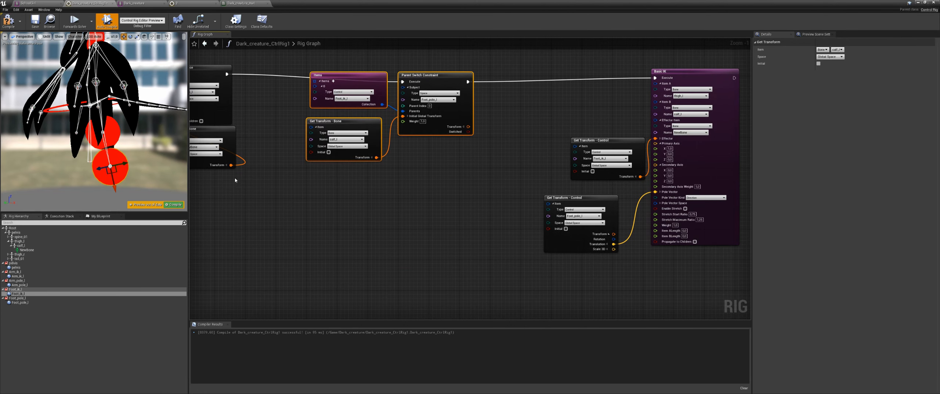
pyautogui.keyDown('alt'); pyautogui.moveTo(153, 151); pyautogui.dragTo(206, 166); pyautogui.keyUp('alt')
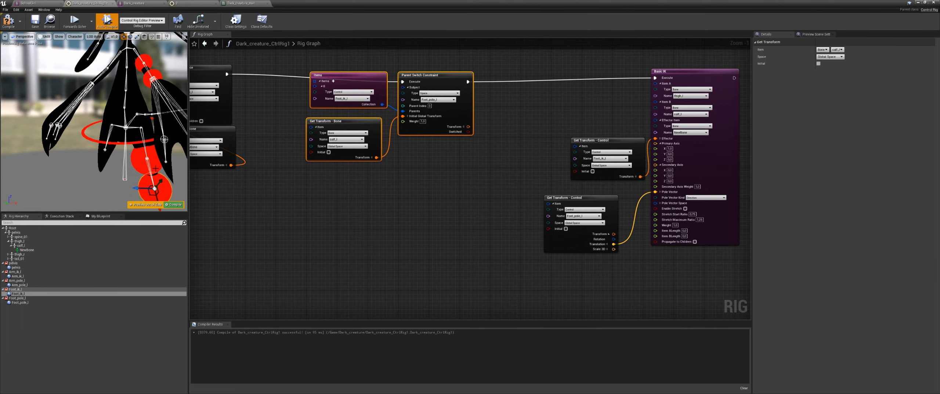
# - Tidy the foot section by repositioning the constraint, its input nodes and the Foot_pole_l Get Transform, then compile and save the rig
pyautogui.moveTo(403, 140); pyautogui.dragTo(447, 194, button='right')
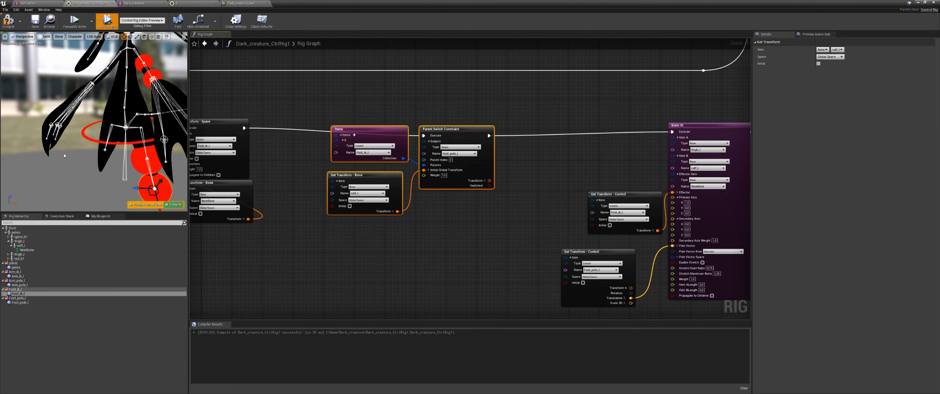
pyautogui.moveTo(381, 224); pyautogui.dragTo(423, 243, button='right')
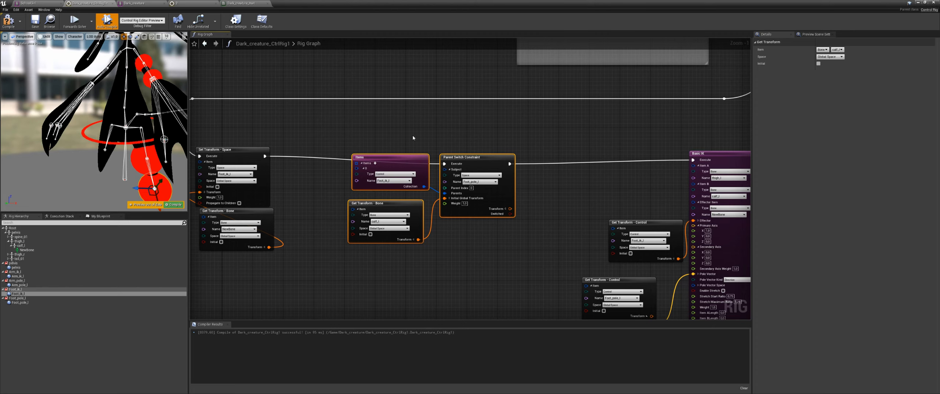
pyautogui.moveTo(413, 136); pyautogui.dragTo(373, 222)
pyautogui.moveTo(434, 221); pyautogui.dragTo(367, 187, button='right')
pyautogui.moveTo(428, 125); pyautogui.dragTo(420, 122)
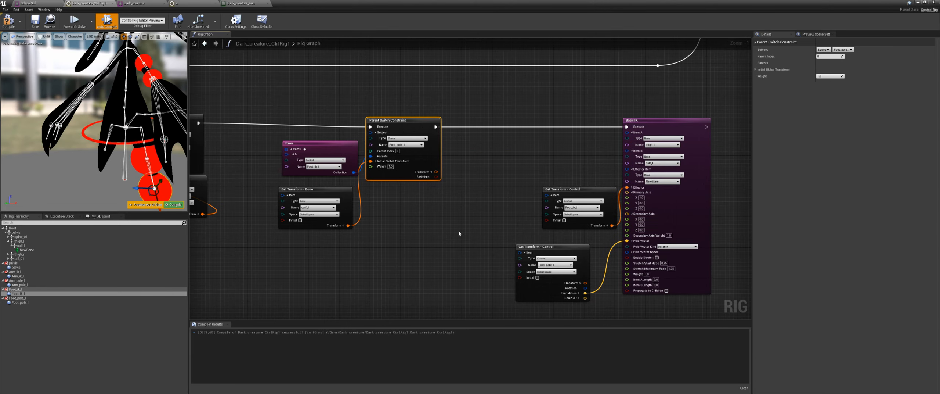
pyautogui.moveTo(459, 234); pyautogui.dragTo(424, 233, button='right')
pyautogui.moveTo(535, 249); pyautogui.dragTo(561, 237)
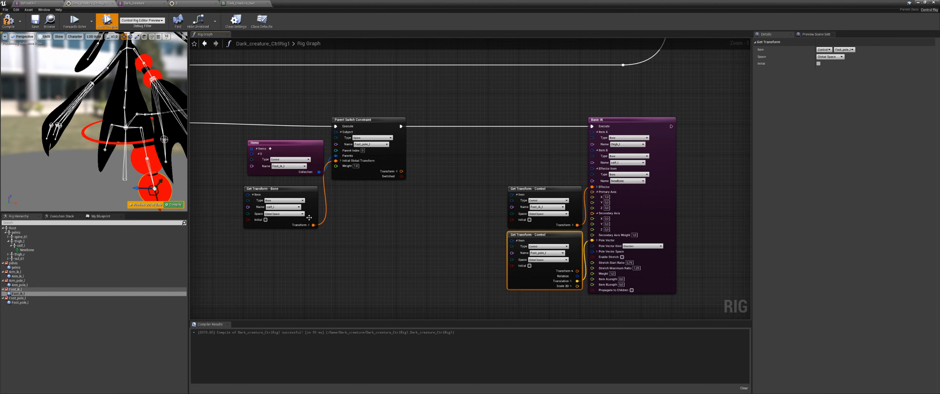
pyautogui.moveTo(310, 217); pyautogui.dragTo(355, 209, button='right')
pyautogui.click(174, 205)
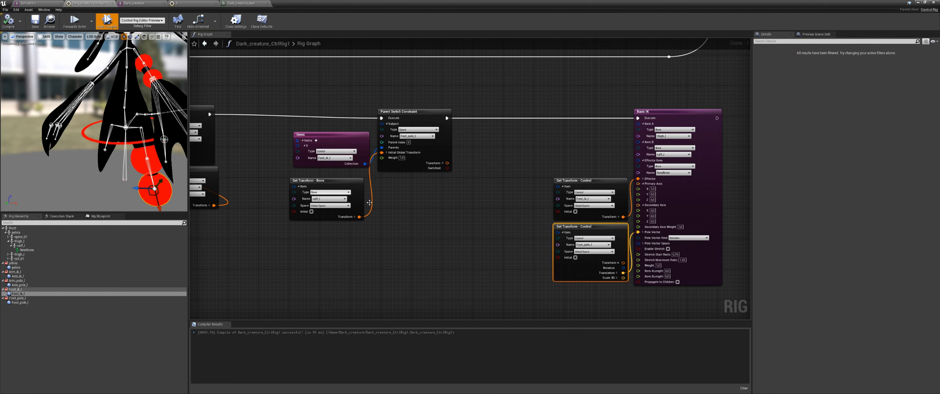
pyautogui.moveTo(470, 217); pyautogui.dragTo(465, 259, button='right')
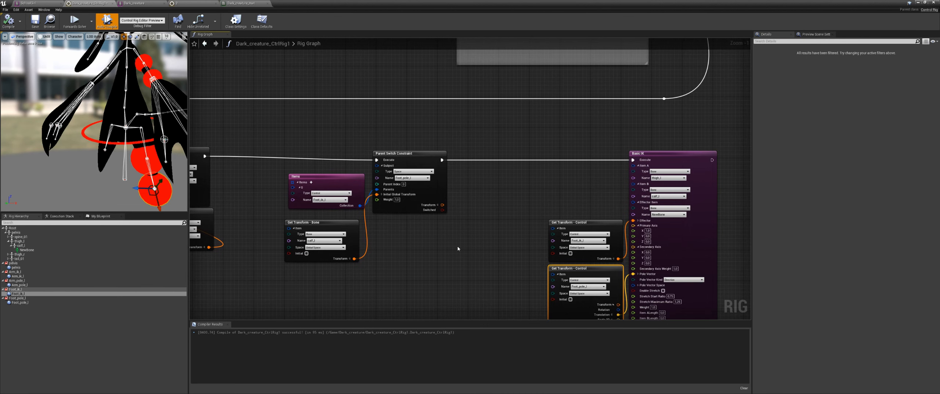
pyautogui.hotkey('ctrl', 's')
# - Enclose all foot IK nodes in a comment box titled Foot_ik_l and reposition the box below the arm section
pyautogui.scroll(-2, 458, 249)
pyautogui.moveTo(471, 212); pyautogui.dragTo(501, 264, button='right')
pyautogui.moveTo(425, 277); pyautogui.dragTo(458, 203, button='right')
pyautogui.scroll(-2, 459, 195)
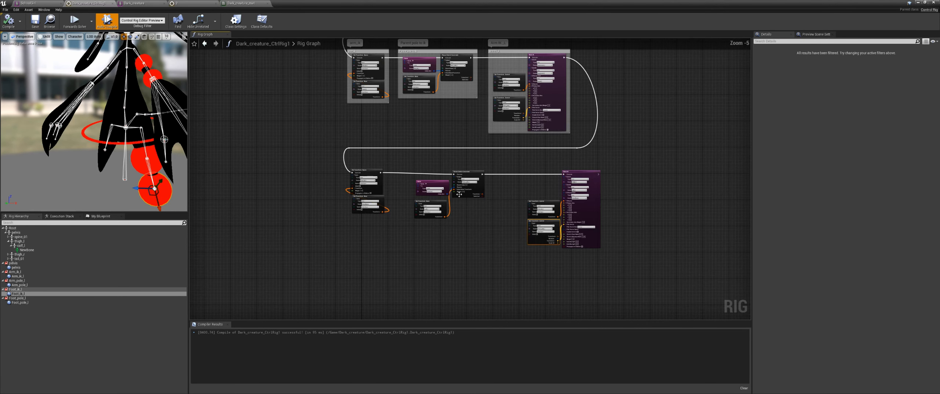
pyautogui.moveTo(635, 153); pyautogui.dragTo(325, 267)
pyautogui.moveTo(470, 174); pyautogui.dragTo(465, 181)
pyautogui.press('c')
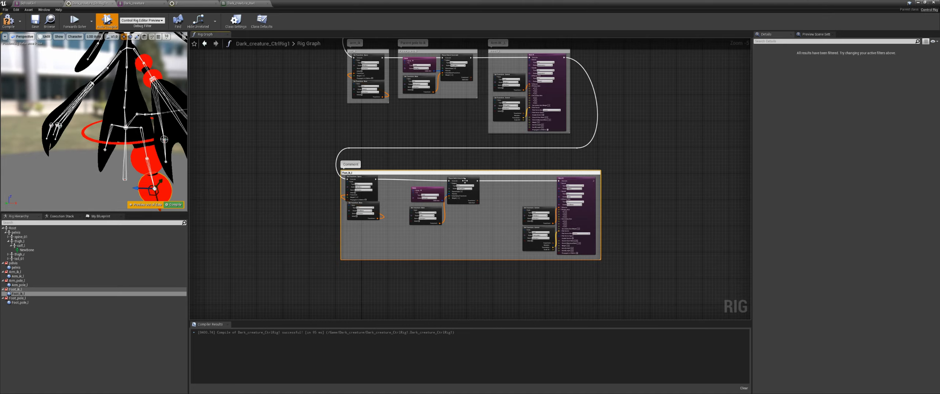
pyautogui.press('Return')
pyautogui.scroll(-1, 440, 195)
pyautogui.moveTo(473, 211); pyautogui.dragTo(470, 151, button='right')
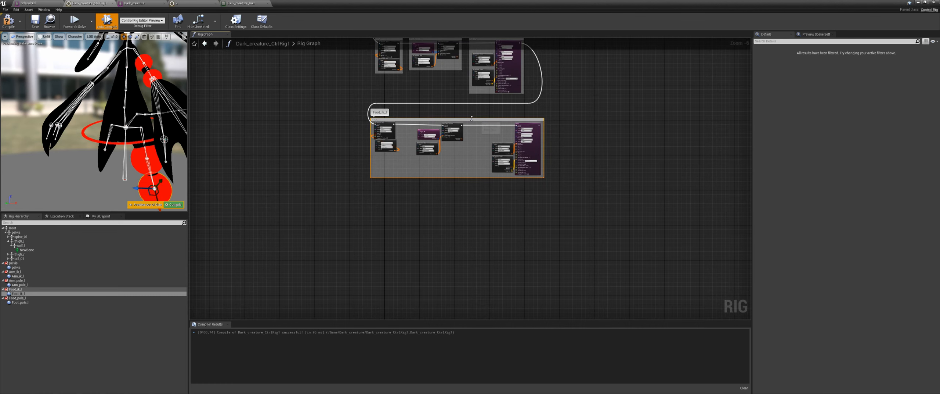
pyautogui.moveTo(471, 119); pyautogui.dragTo(551, 125)
# - Test the Arm_pole_l control by moving it in the viewport, and recompile to reset the pose
pyautogui.moveTo(577, 225); pyautogui.dragTo(532, 303, button='right')
pyautogui.moveTo(492, 140); pyautogui.dragTo(467, 244, button='right')
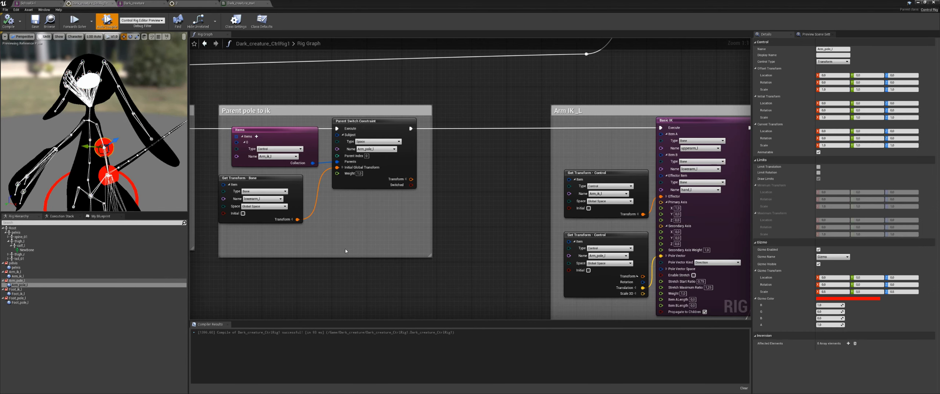
pyautogui.moveTo(114, 175); pyautogui.dragTo(118, 210, button='middle')
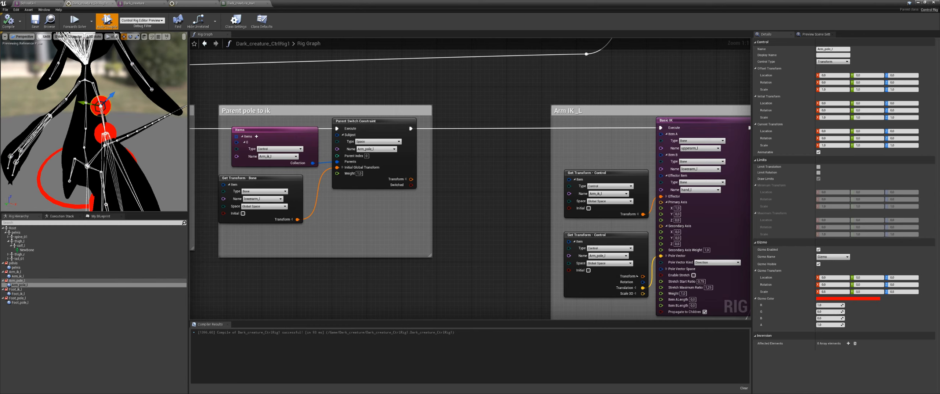
pyautogui.keyDown('alt'); pyautogui.moveTo(104, 159); pyautogui.dragTo(119, 157); pyautogui.keyUp('alt')
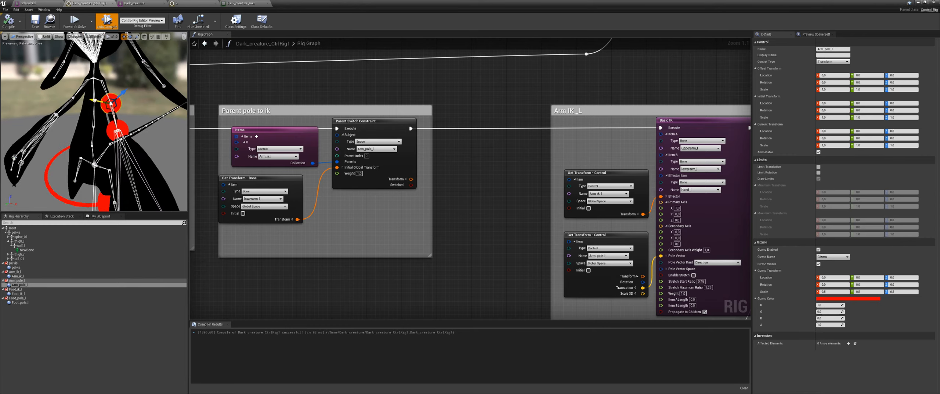
pyautogui.moveTo(94, 100); pyautogui.dragTo(112, 104)
pyautogui.click(9, 22)
# - Try moving the Arm_ik_l control and undo it, and test moving Arm_pole_l sideways before recompiling to reset the pose
pyautogui.click(123, 129)
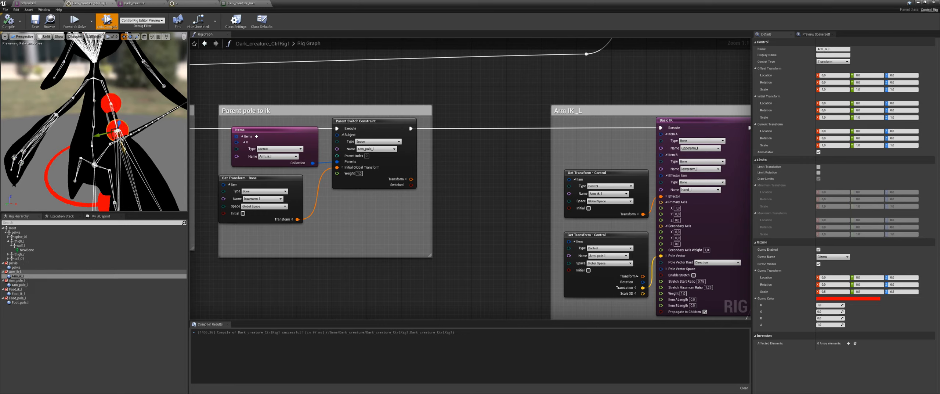
pyautogui.moveTo(123, 147); pyautogui.dragTo(130, 138)
pyautogui.hotkey('ctrl', 'z')
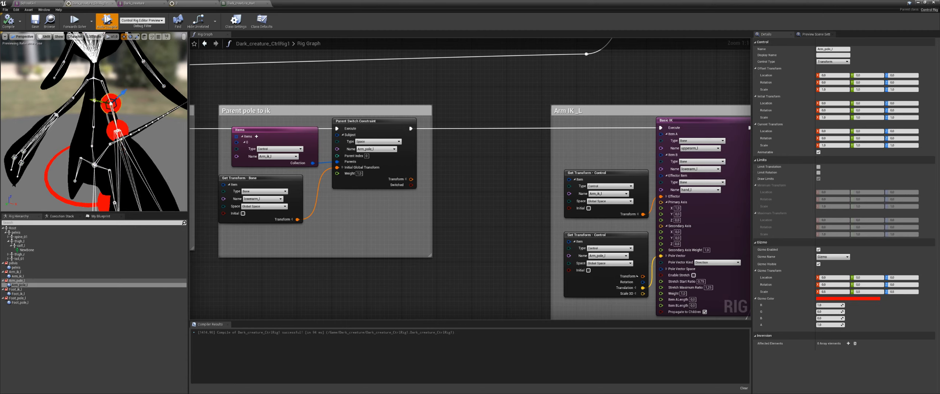
pyautogui.moveTo(97, 102); pyautogui.dragTo(118, 106)
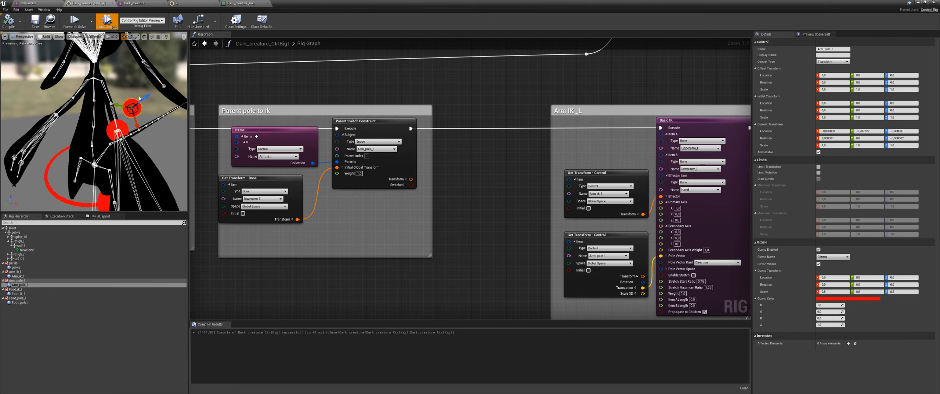
pyautogui.click(8, 20)
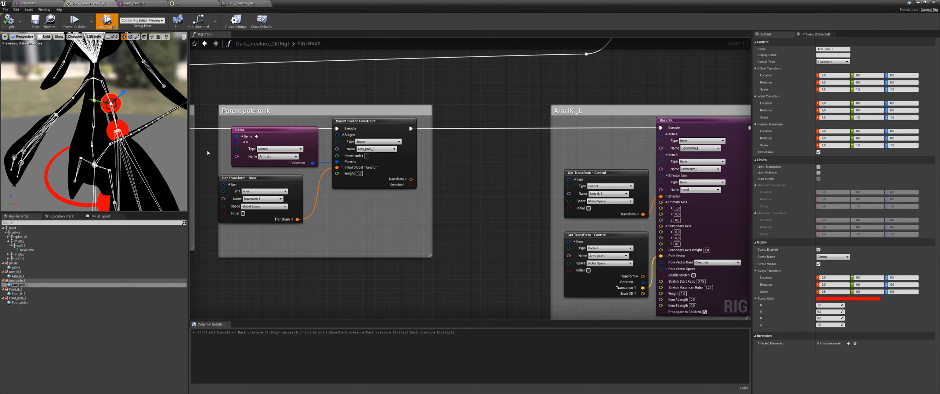
# - Review the arm section's arm IK, Parent pole to ik and Arm IK_L node groups against the Arm_ik_l control
pyautogui.scroll(-3, 388, 240)
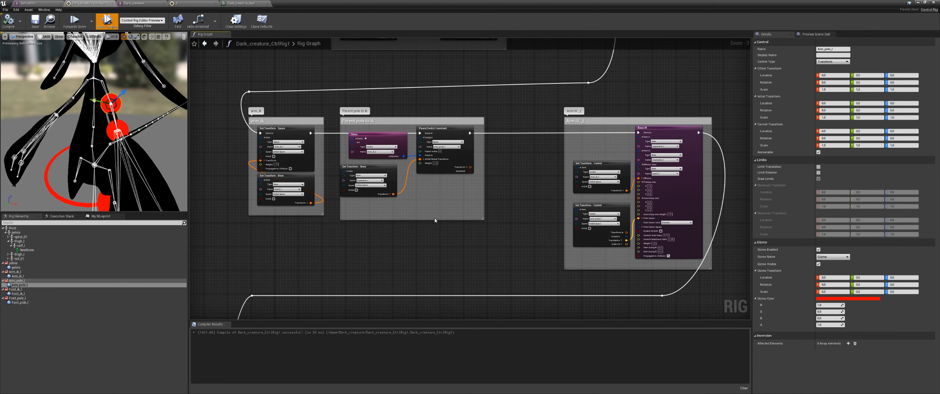
pyautogui.moveTo(243, 123); pyautogui.dragTo(713, 273)
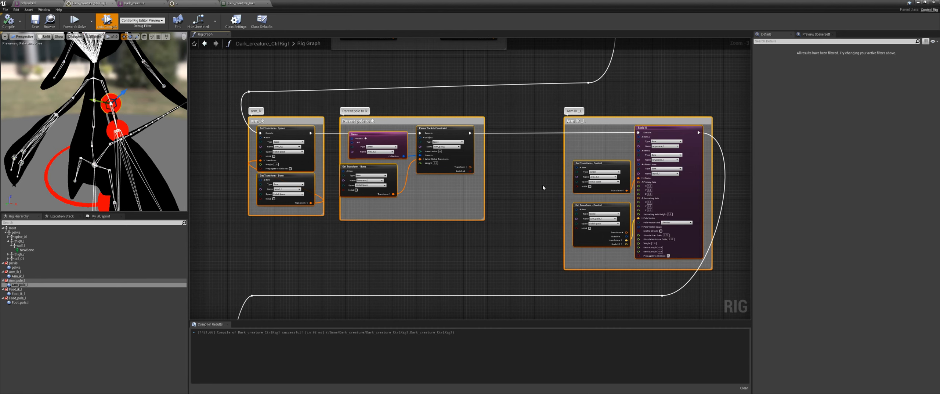
pyautogui.moveTo(507, 185); pyautogui.dragTo(476, 202, button='right')
pyautogui.scroll(1, 340, 174)
pyautogui.moveTo(340, 174); pyautogui.dragTo(428, 161, button='right')
pyautogui.moveTo(378, 114); pyautogui.dragTo(270, 232)
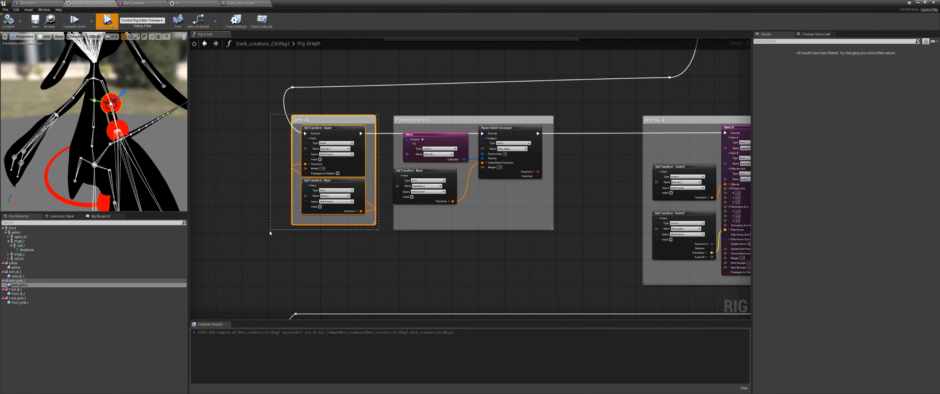
pyautogui.moveTo(356, 233); pyautogui.dragTo(299, 237, button='right')
pyautogui.moveTo(521, 117); pyautogui.dragTo(353, 235)
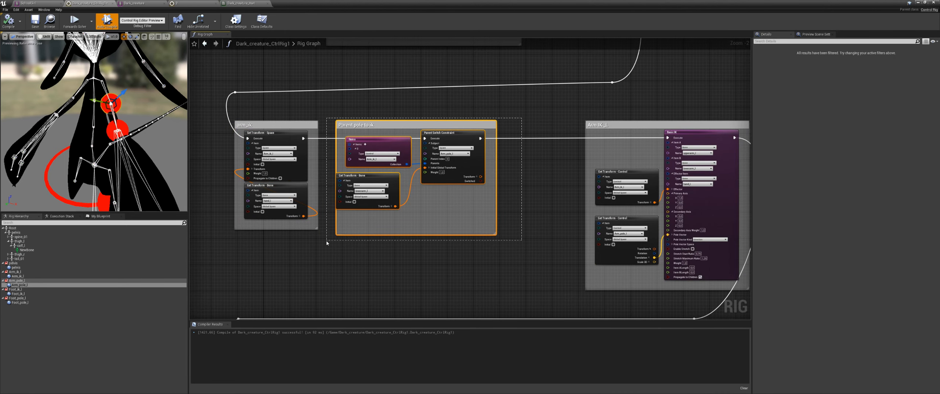
pyautogui.click(121, 122)
pyautogui.moveTo(394, 170); pyautogui.dragTo(286, 176, button='right')
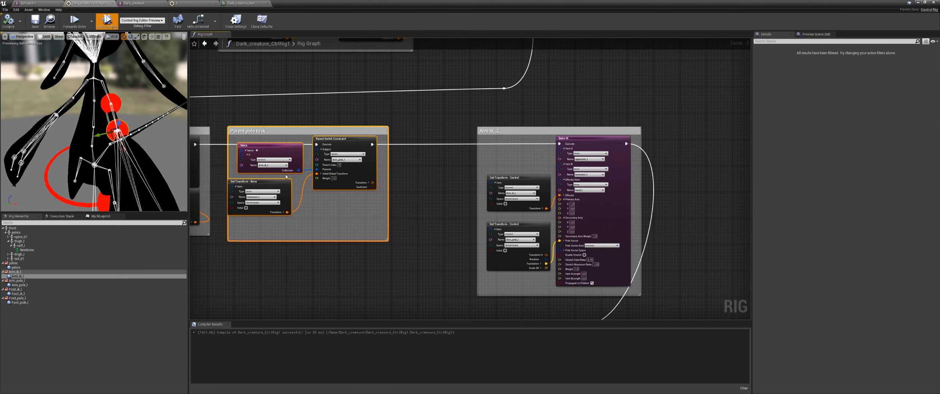
pyautogui.moveTo(372, 144); pyautogui.dragTo(421, 148)
pyautogui.write('set')
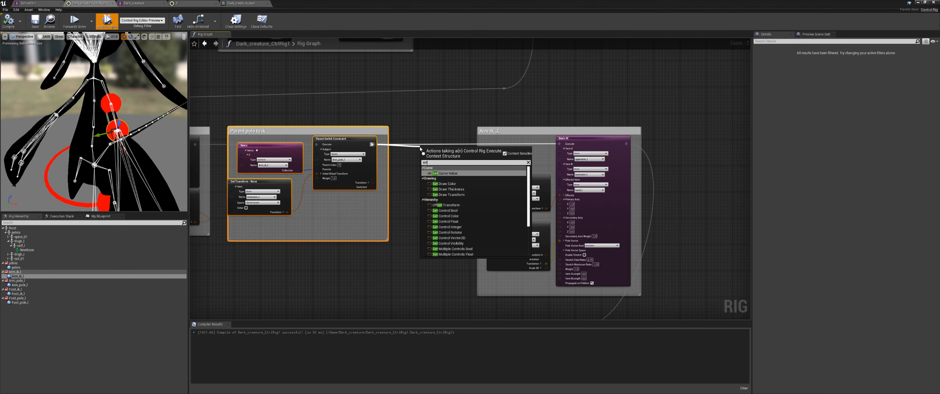
pyautogui.write(' rel')
pyautogui.press('Return')
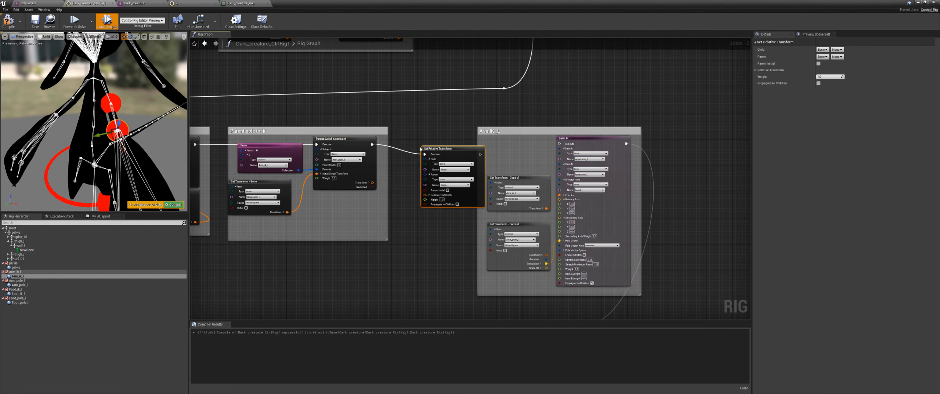
pyautogui.scroll(2, 490, 150)
pyautogui.moveTo(490, 150); pyautogui.dragTo(602, 145)
pyautogui.moveTo(423, 193); pyautogui.dragTo(462, 186, button='right')
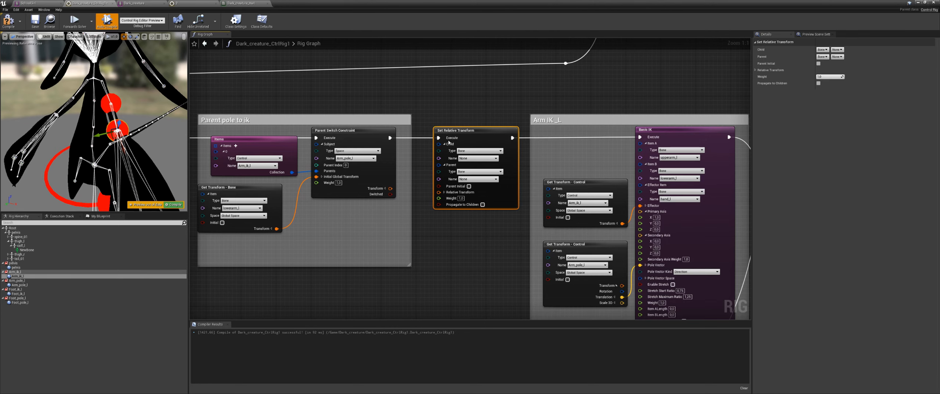
pyautogui.press('Delete')
# - Insert an Offset Transform node between the arm's Parent Switch Constraint and the Basic IK node
pyautogui.moveTo(390, 138); pyautogui.dragTo(442, 140)
pyautogui.write('tra')
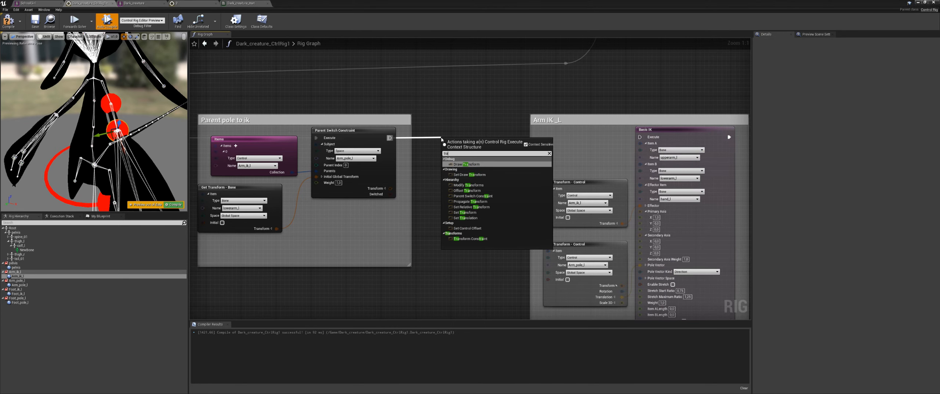
pyautogui.write('off')
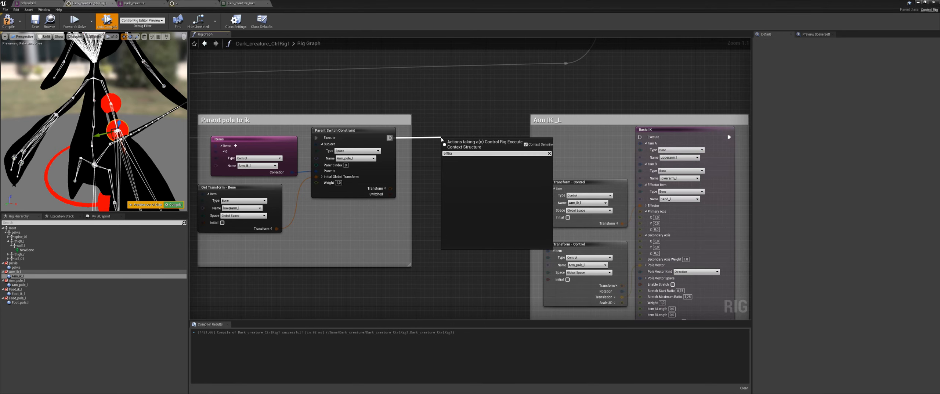
pyautogui.press('Delete')
pyautogui.press('Delete')
pyautogui.press('Delete')
pyautogui.press('Return')
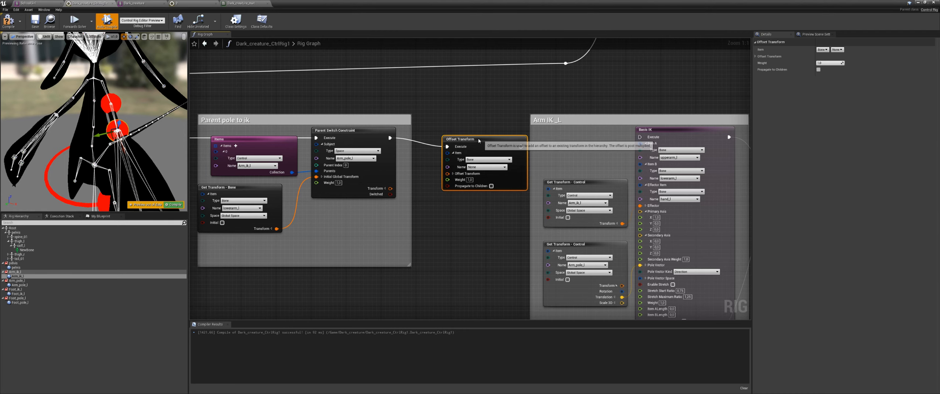
pyautogui.moveTo(479, 138); pyautogui.dragTo(517, 142)
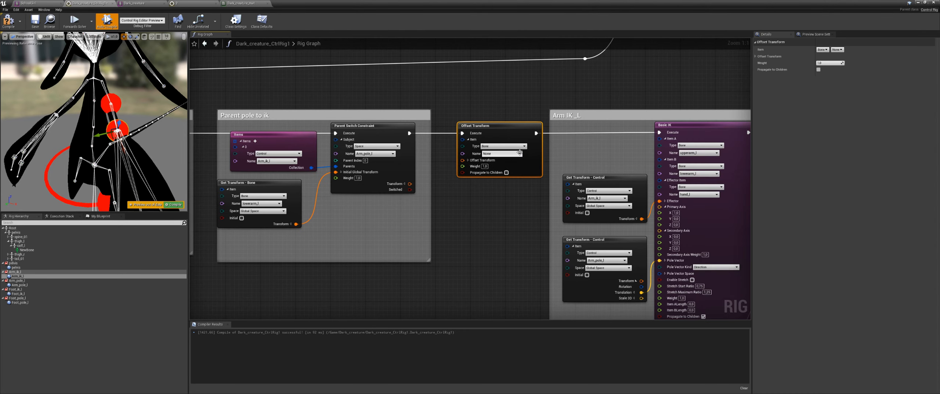
# - Set the Offset Transform's item to the Space type with the name Arm_pole_l
pyautogui.click(526, 148)
pyautogui.click(484, 158)
pyautogui.click(505, 154)
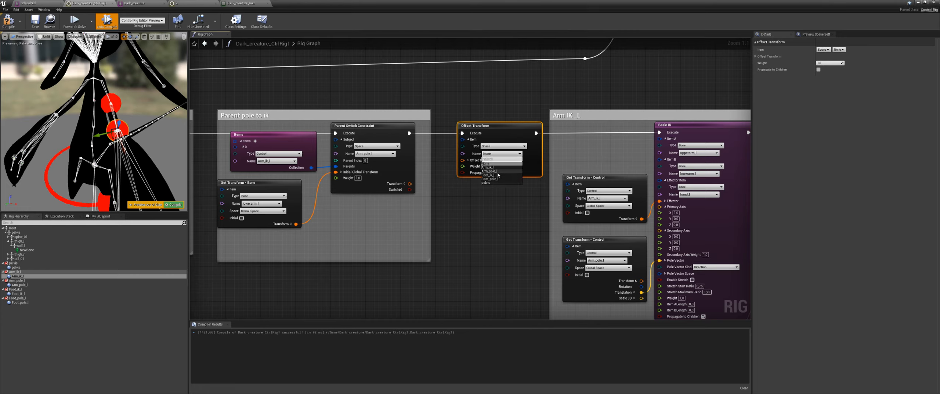
pyautogui.click(493, 171)
# - Expand the Offset Transform's translation values and set Y to -15 for the arm pole
pyautogui.click(468, 160)
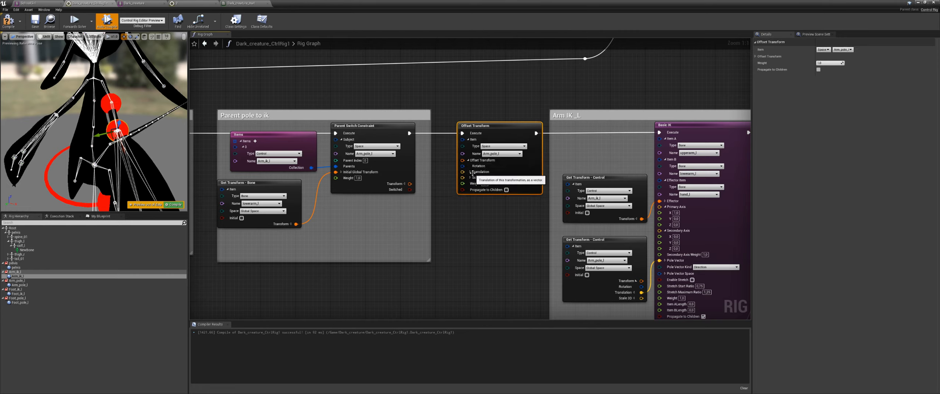
pyautogui.click(471, 172)
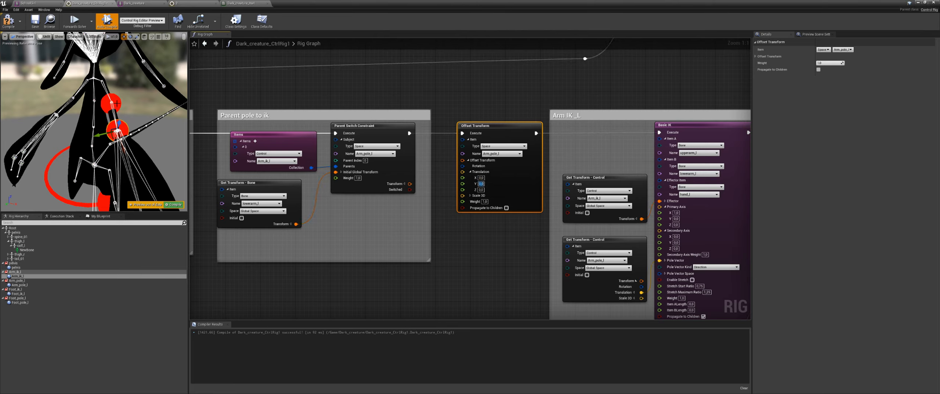
pyautogui.click(116, 103)
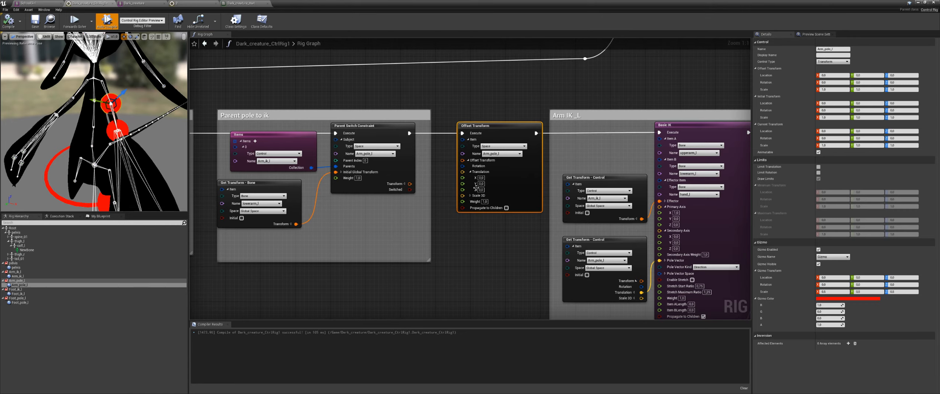
pyautogui.click(481, 183)
pyautogui.write('-')
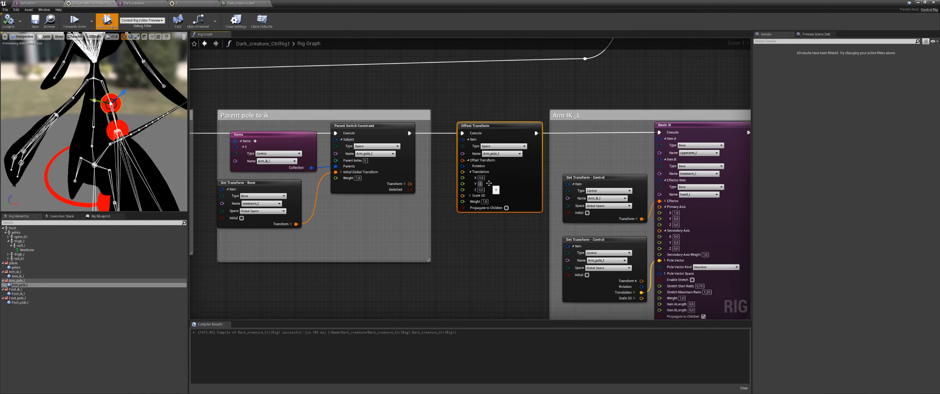
pyautogui.write('15')
pyautogui.press('Return')
# - Compile the rig, test moving the offset Arm_pole_l control in the viewport, and recompile to reset the pose
pyautogui.click(8, 22)
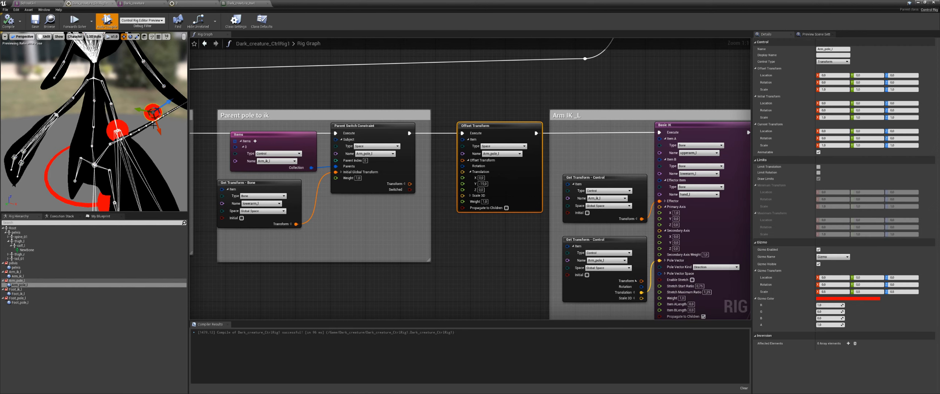
pyautogui.moveTo(139, 110); pyautogui.dragTo(100, 106)
pyautogui.click(8, 22)
# - Shift the Offset Transform node slightly and enclose it in a comment box titled Offset pole
pyautogui.moveTo(524, 132); pyautogui.dragTo(511, 132)
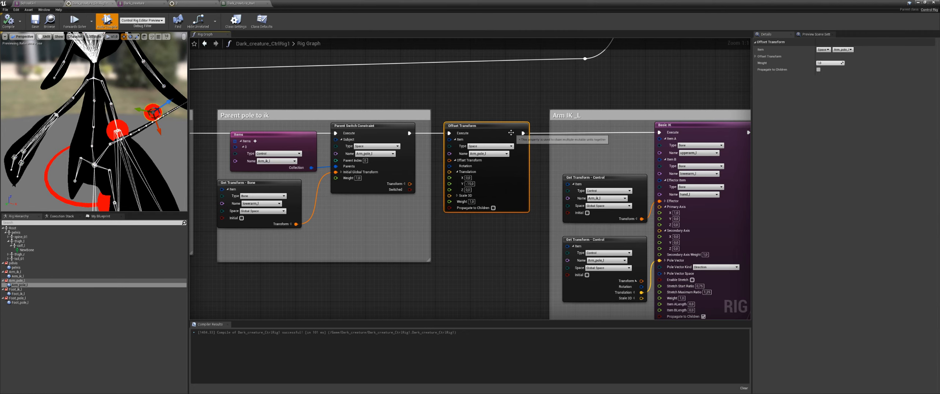
pyautogui.press('c')
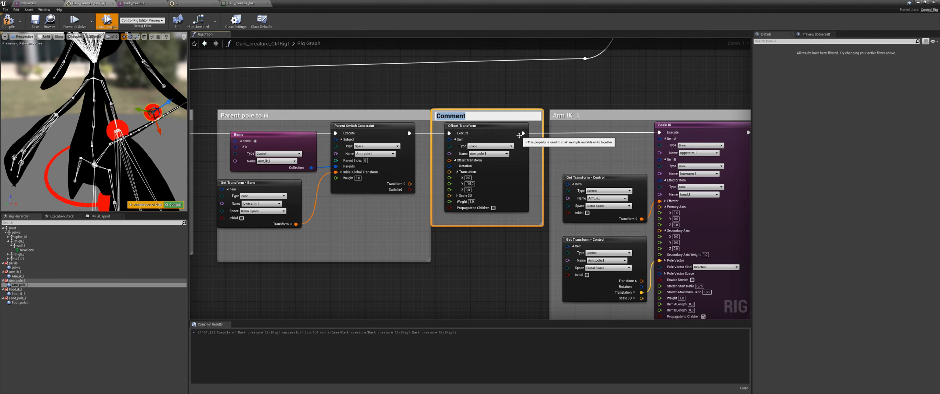
pyautogui.write('Offset pole')
pyautogui.press('Return')
# - Space out the Offset pole and Arm IK_L comment boxes and align them in the execution row
pyautogui.moveTo(624, 116); pyautogui.dragTo(650, 120)
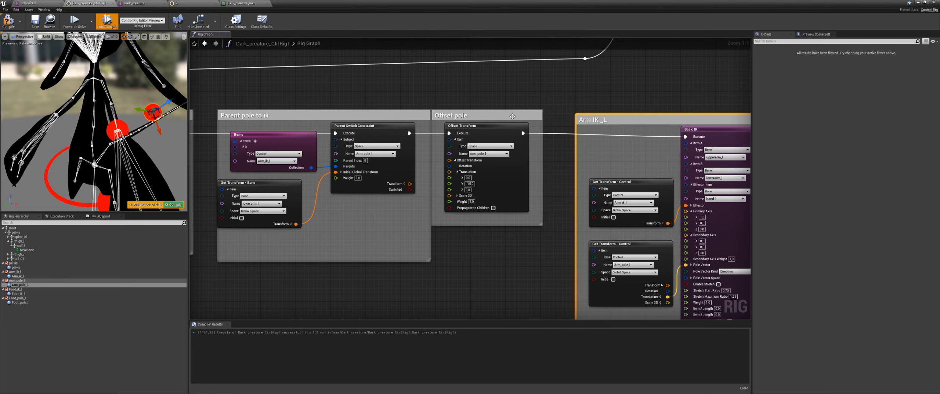
pyautogui.moveTo(512, 116); pyautogui.dragTo(525, 116)
pyautogui.moveTo(651, 124); pyautogui.dragTo(651, 119)
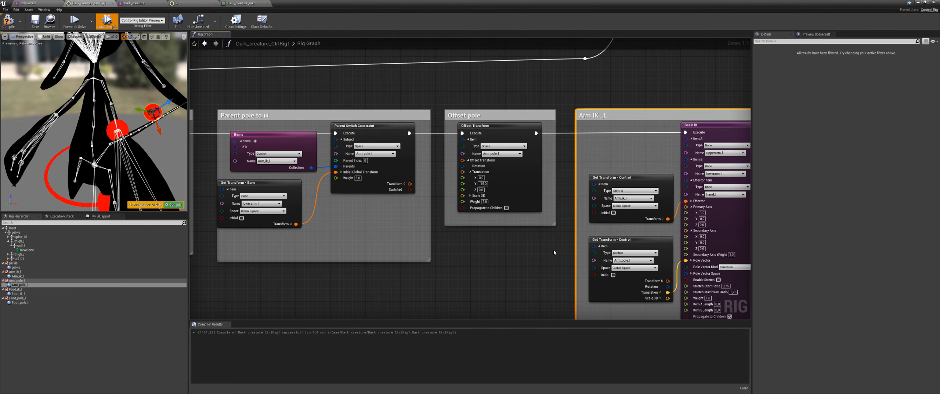
# - Examine the complete node chain from the pelvis group through the Offset pole group to Arm IK_L
pyautogui.moveTo(480, 254); pyautogui.dragTo(474, 247, button='right')
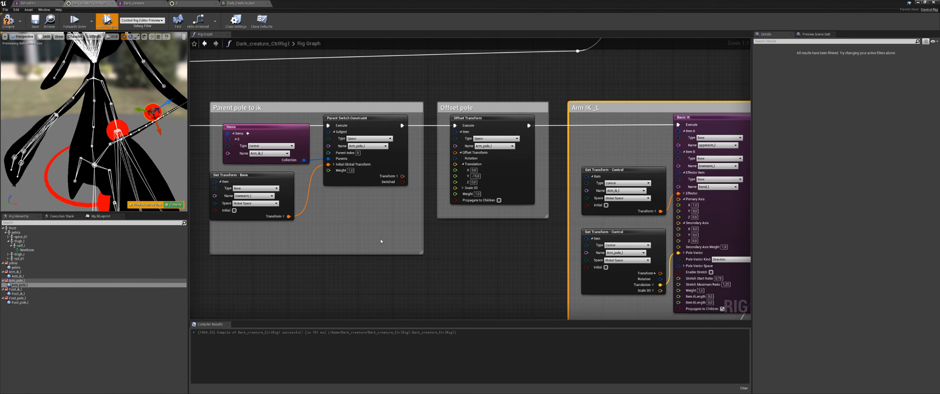
pyautogui.scroll(-7, 450, 221)
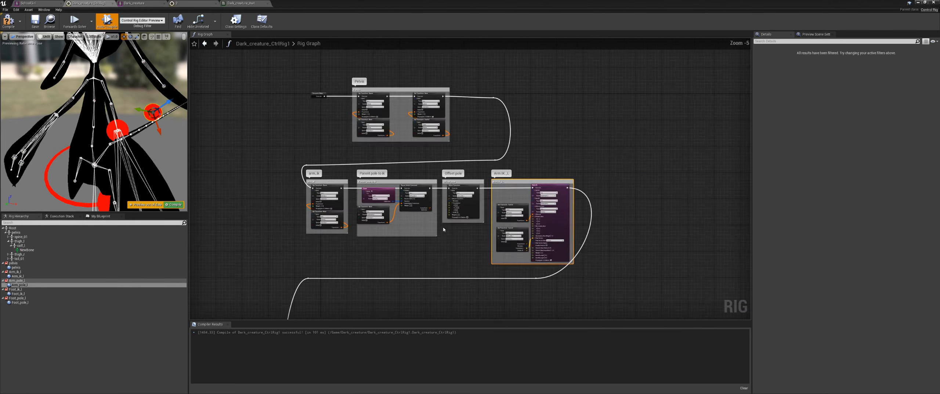
pyautogui.moveTo(590, 118); pyautogui.dragTo(336, 315)
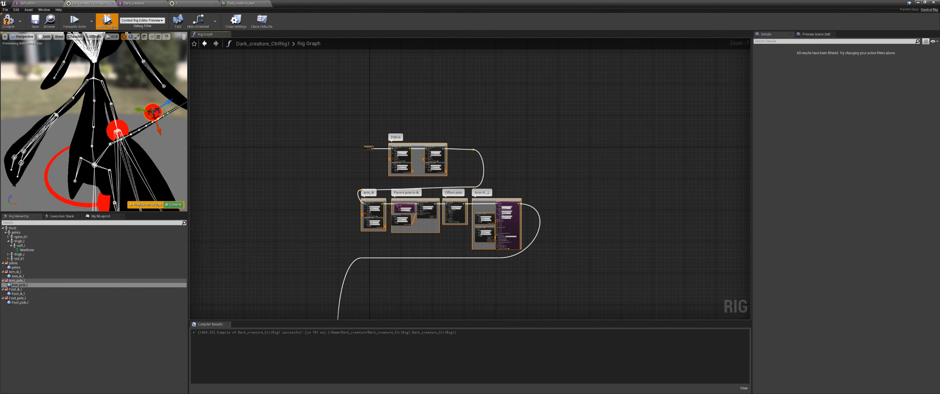
pyautogui.scroll(4, 88, 149)
pyautogui.scroll(-4, 87, 149)
pyautogui.scroll(4, 417, 243)
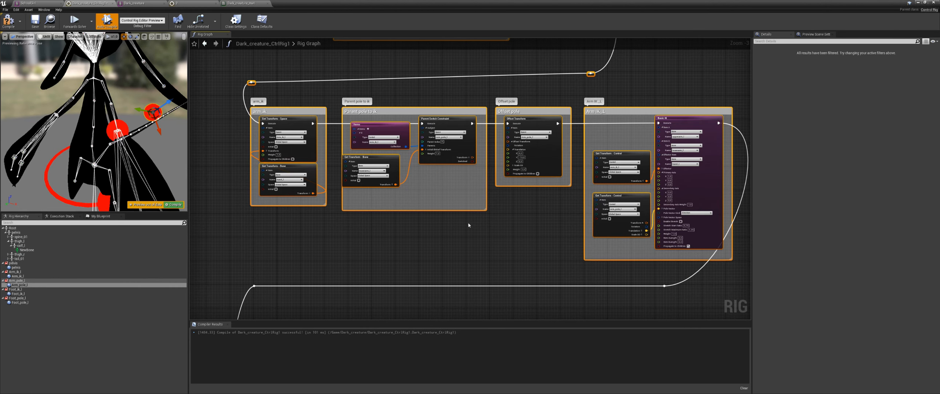
pyautogui.moveTo(456, 241); pyautogui.dragTo(429, 257, button='right')
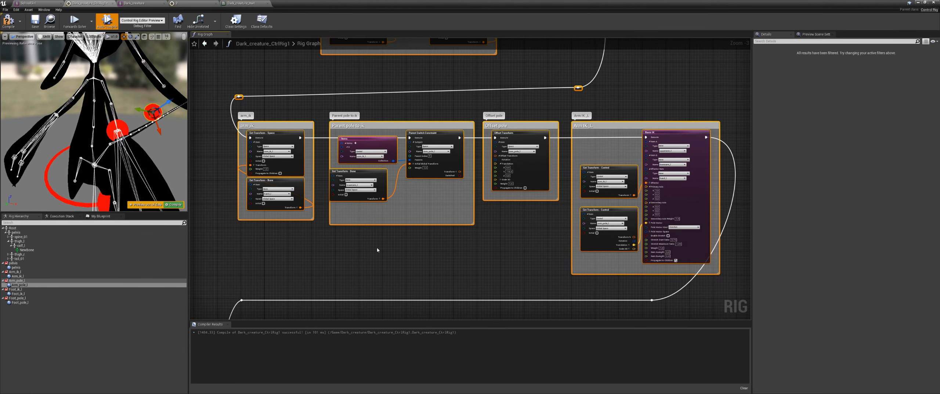
pyautogui.moveTo(514, 250); pyautogui.dragTo(475, 251, button='right')
pyautogui.moveTo(399, 231); pyautogui.dragTo(441, 243, button='right')
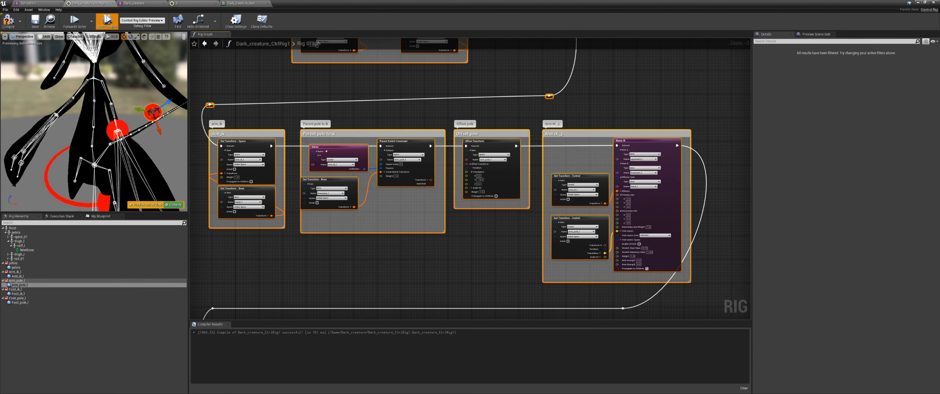
pyautogui.scroll(3, 445, 197)
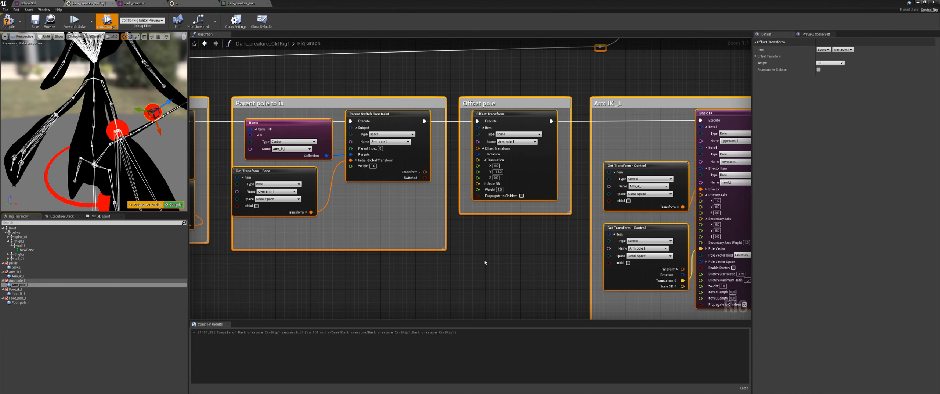
pyautogui.moveTo(482, 250); pyautogui.dragTo(475, 260, button='right')
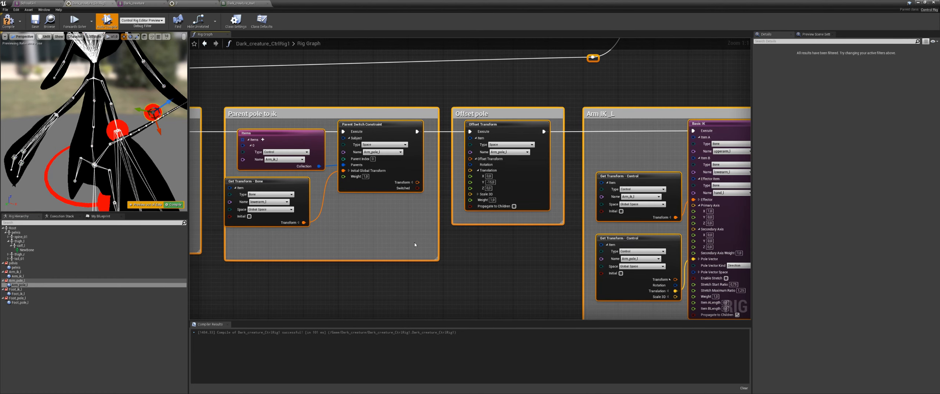
# - Show the rig's graphs and variables in My Blueprint, and inspect the pin options of the Offset Transform's translation Y
pyautogui.click(40, 11)
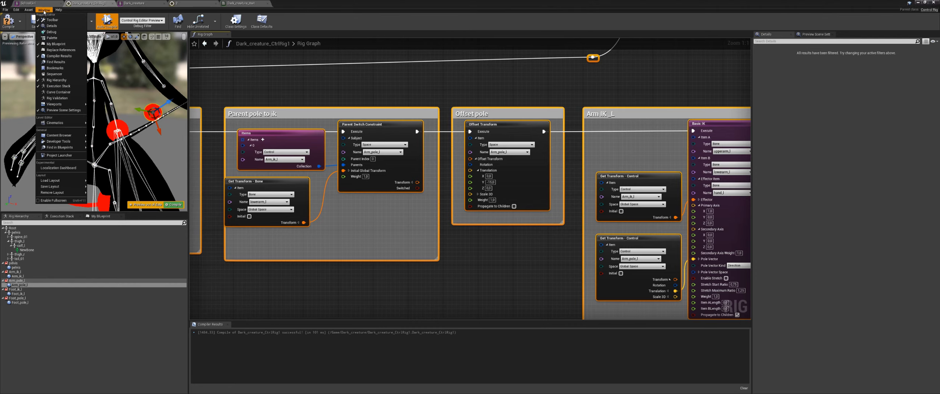
pyautogui.click(101, 217)
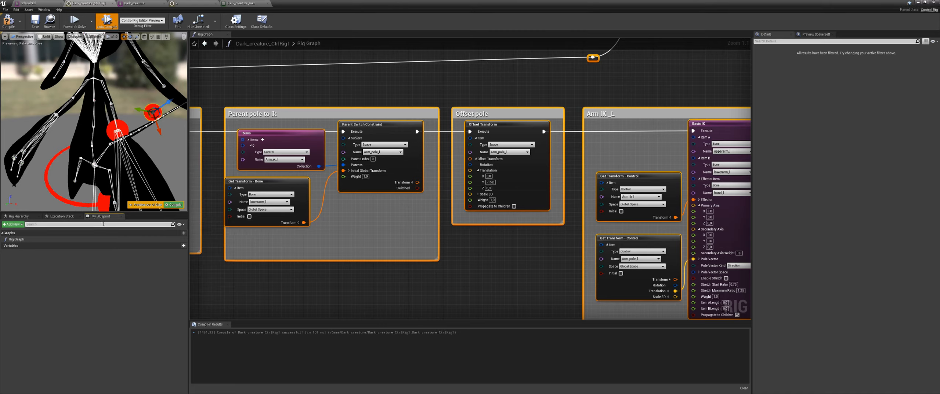
pyautogui.click(44, 10)
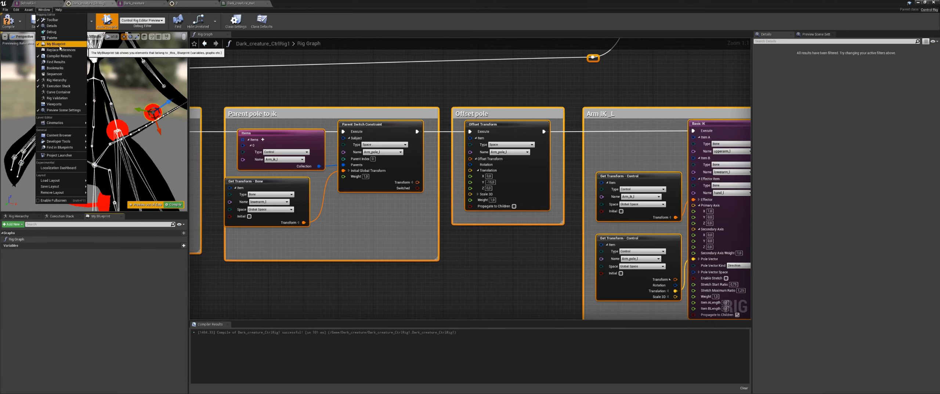
pyautogui.click(241, 285)
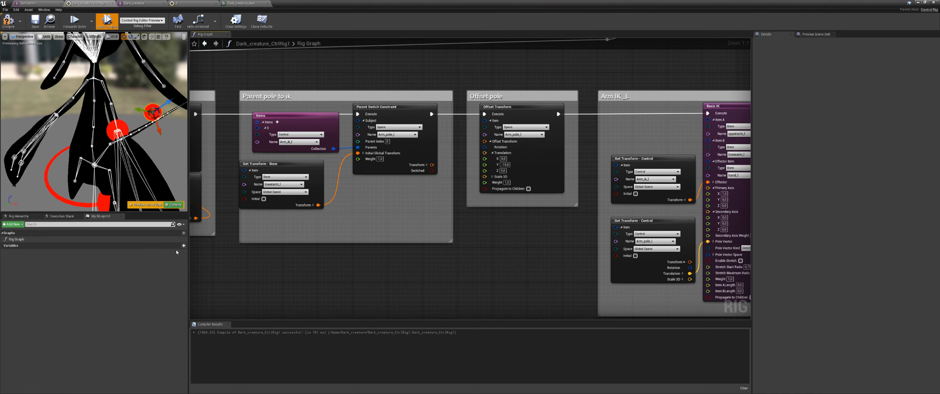
pyautogui.rightClick(485, 168)
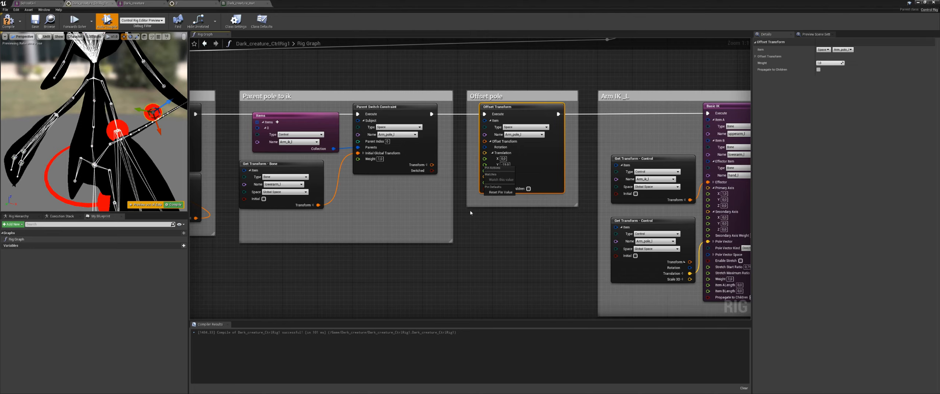
# - Create a rig variable named Arm Pole Y offset and set its type to Float
pyautogui.click(183, 248)
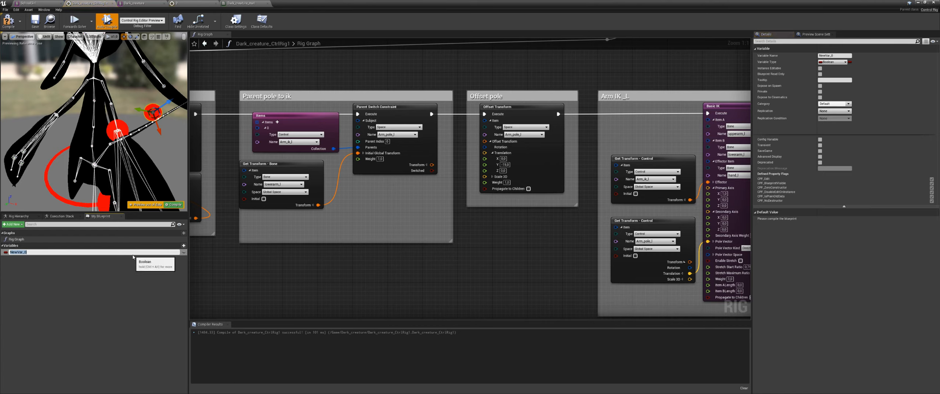
pyautogui.write('Arm Pole Y offset')
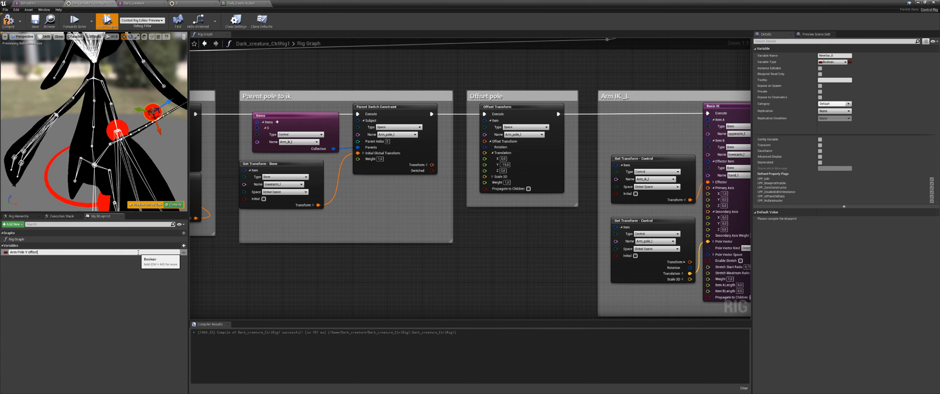
pyautogui.press('Return')
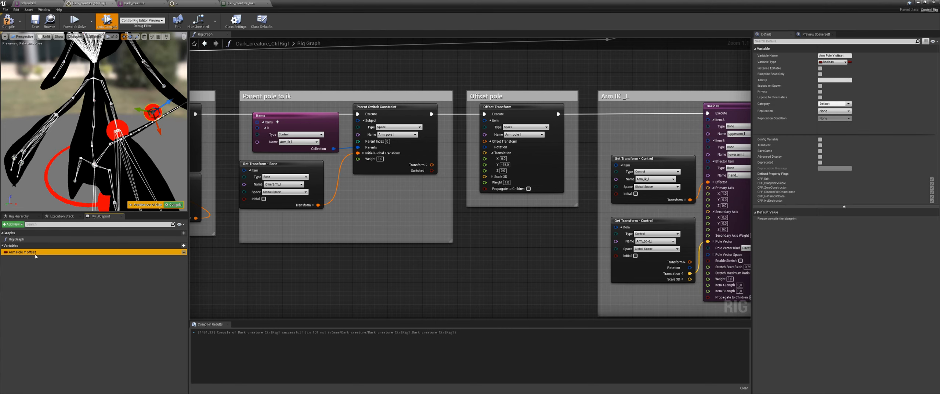
pyautogui.click(828, 63)
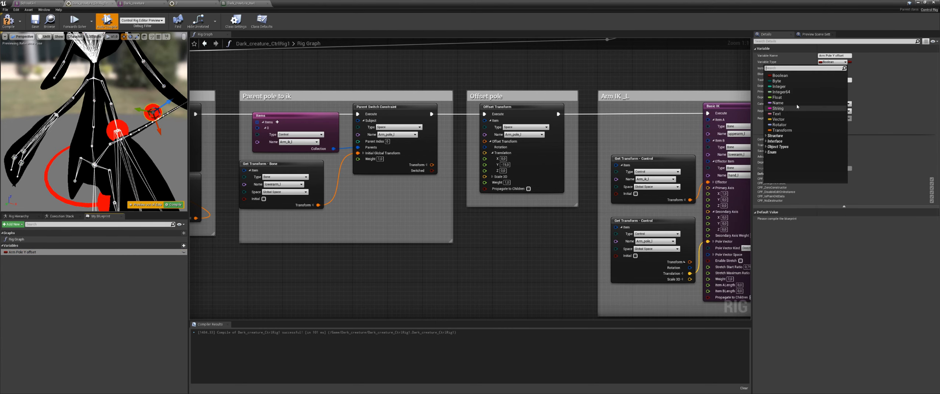
pyautogui.click(782, 100)
# - Connect a getter for Arm Pole Y offset to the Offset Transform's translation Y and enlarge the Offset pole comment box around it
pyautogui.moveTo(22, 252); pyautogui.dragTo(485, 164)
pyautogui.moveTo(438, 199); pyautogui.dragTo(517, 209)
pyautogui.moveTo(576, 205); pyautogui.dragTo(578, 224)
pyautogui.moveTo(492, 244); pyautogui.dragTo(470, 247, button='right')
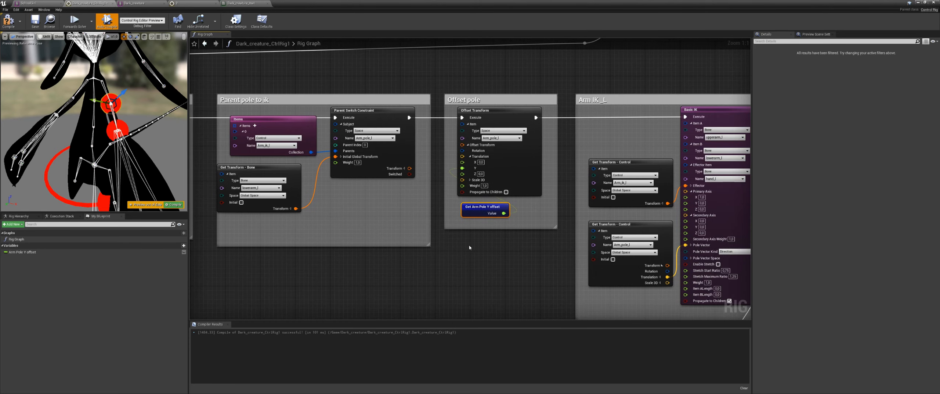
# - Compile the rig, set the default value of Arm Pole Y offset to -15, and recompile
pyautogui.click(36, 252)
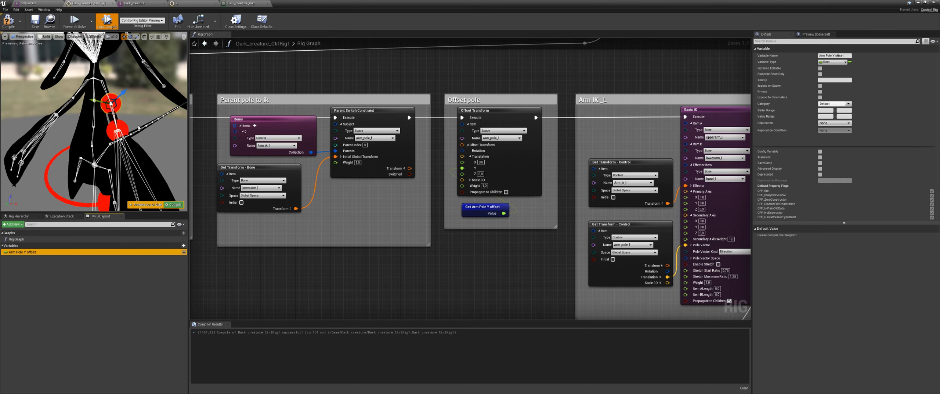
pyautogui.click(8, 20)
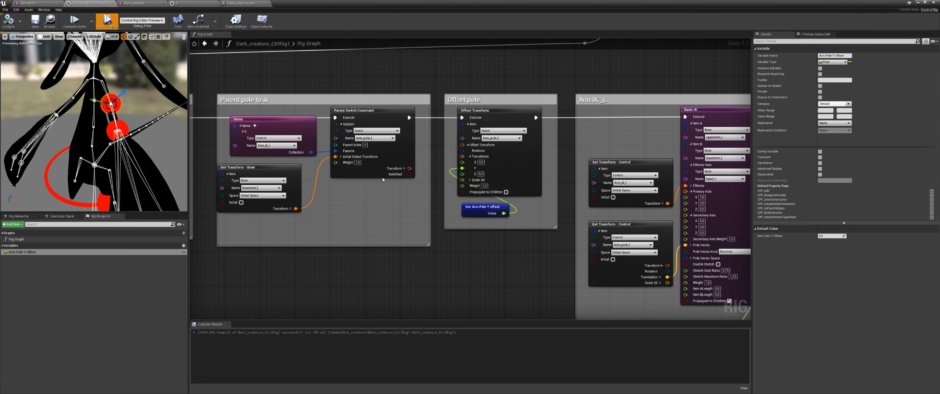
pyautogui.click(823, 236)
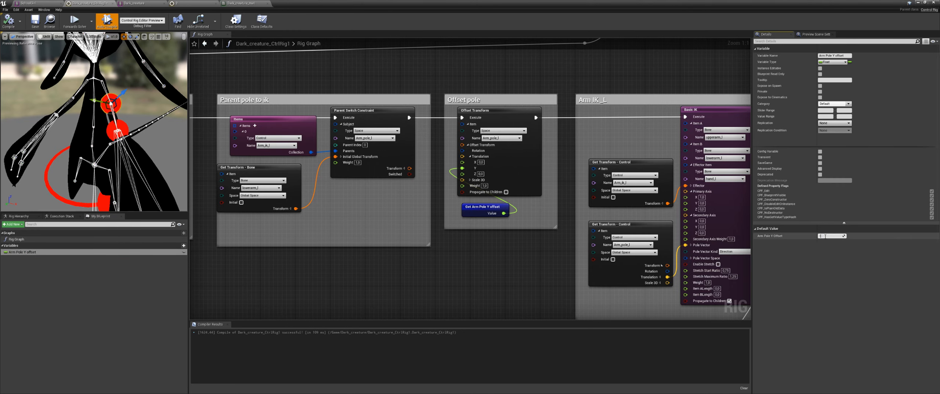
pyautogui.write('-15')
pyautogui.press('Return')
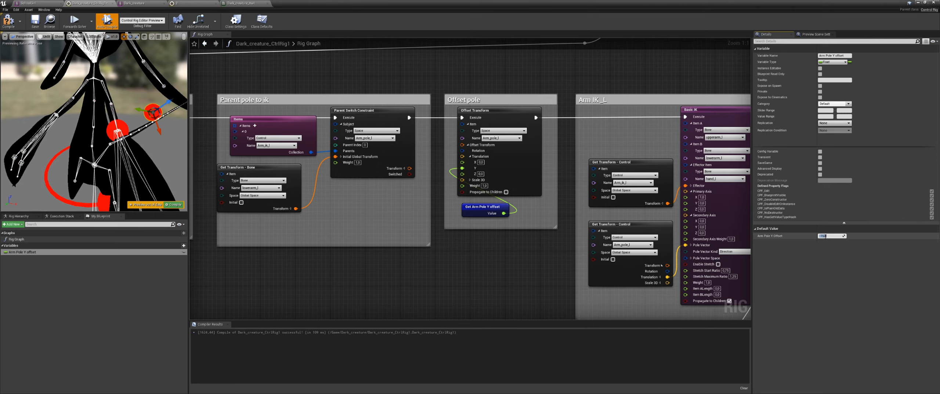
pyautogui.click(175, 205)
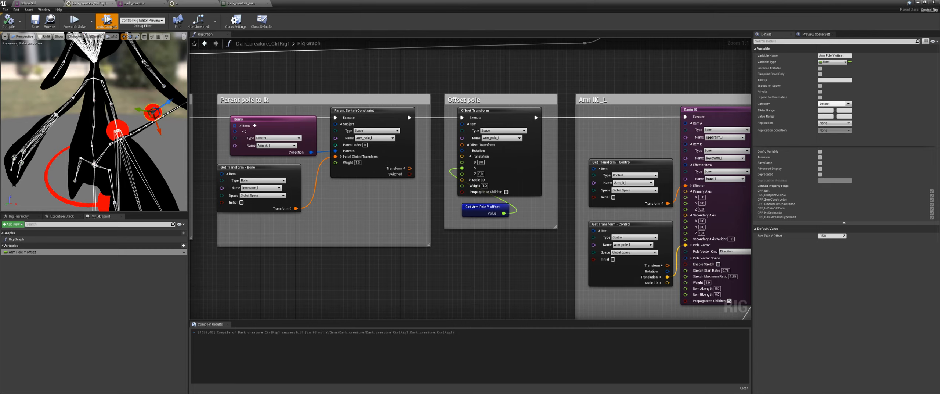
pyautogui.moveTo(110, 140); pyautogui.dragTo(117, 116, button='right')
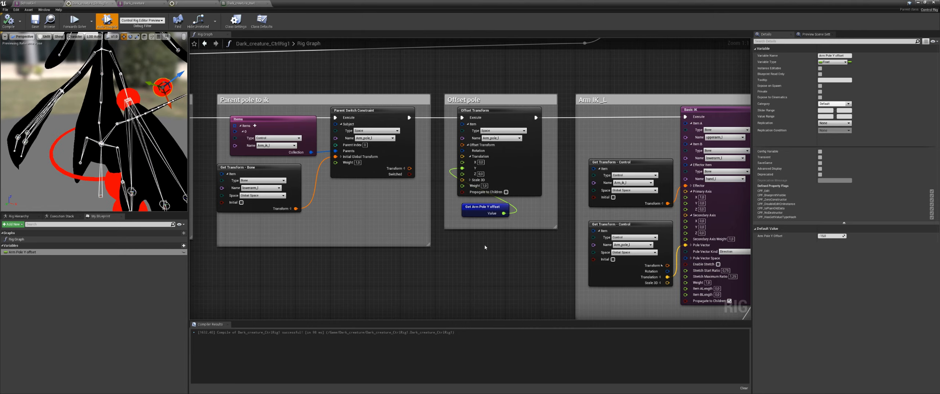
# - Move the Arm Pole Y offset getter directly beneath the Offset Transform node
pyautogui.moveTo(487, 211); pyautogui.dragTo(483, 207)
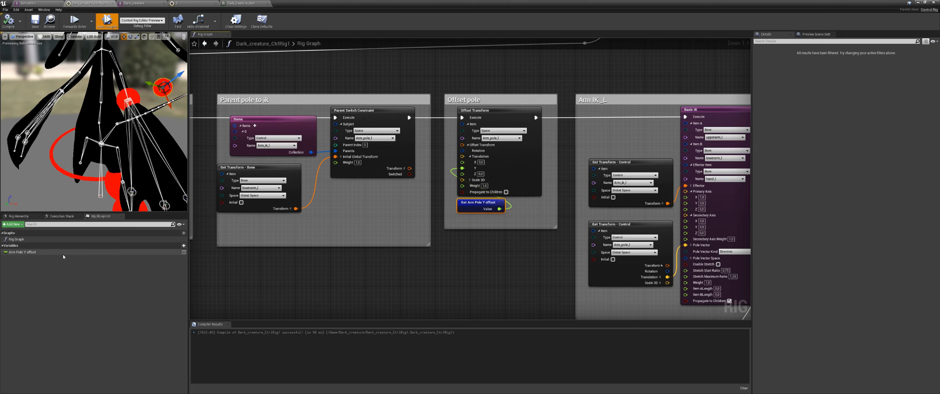
pyautogui.click(34, 253)
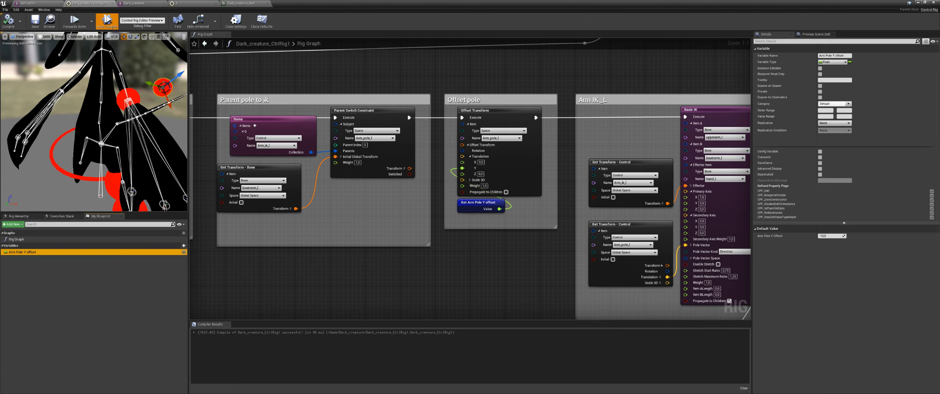
pyautogui.moveTo(453, 270); pyautogui.dragTo(473, 242, button='right')
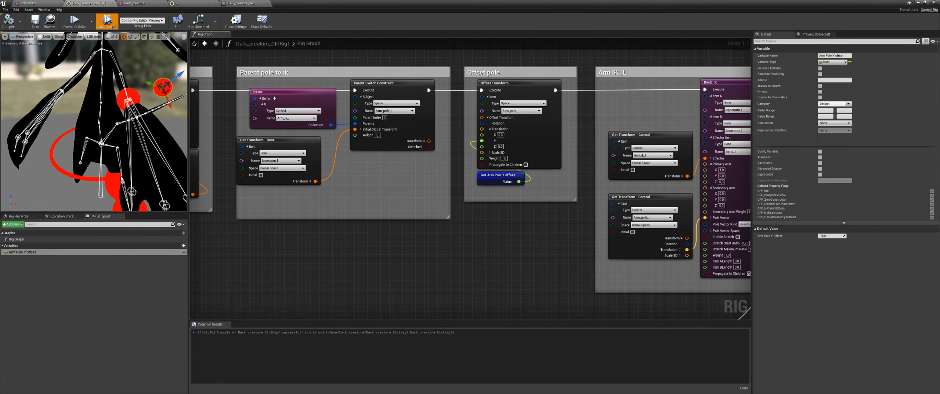
# - Copy the Offset pole group, remove the comment box around the foot nodes, and move the foot IK nodes away from the Parent Switch Constraint
pyautogui.moveTo(121, 179); pyautogui.dragTo(70, 173, button='right')
pyautogui.moveTo(586, 55); pyautogui.dragTo(461, 223)
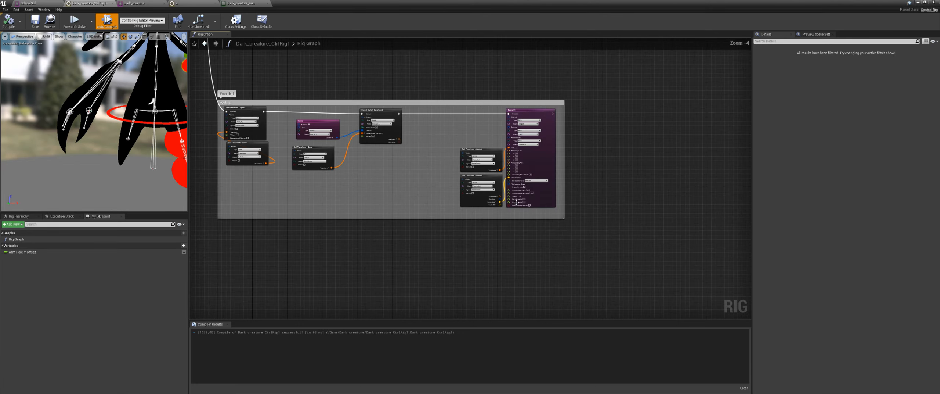
pyautogui.scroll(-3, 454, 174)
pyautogui.moveTo(453, 174); pyautogui.dragTo(446, 55, button='right')
pyautogui.moveTo(472, 198); pyautogui.dragTo(443, 101, button='right')
pyautogui.scroll(1, 516, 203)
pyautogui.hotkey('ctrl', 'z')
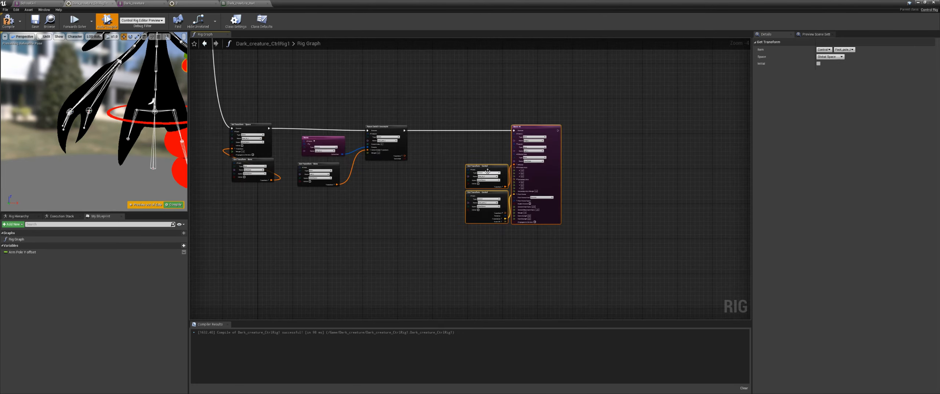
pyautogui.moveTo(488, 170); pyautogui.dragTo(555, 173)
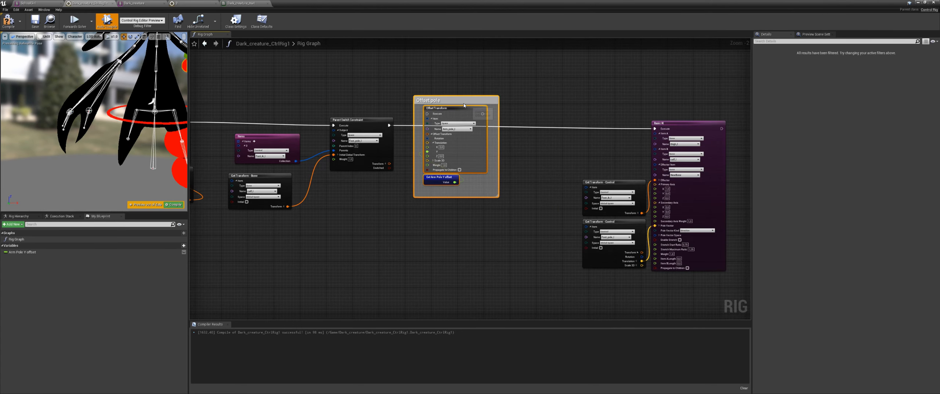
# - Insert the copied Offset pole group between the foot's Parent Switch Constraint and Basic IK, set its item to Foot_pole_l, and compile
pyautogui.moveTo(464, 106); pyautogui.dragTo(487, 125)
pyautogui.click(382, 123)
pyautogui.scroll(2, 509, 158)
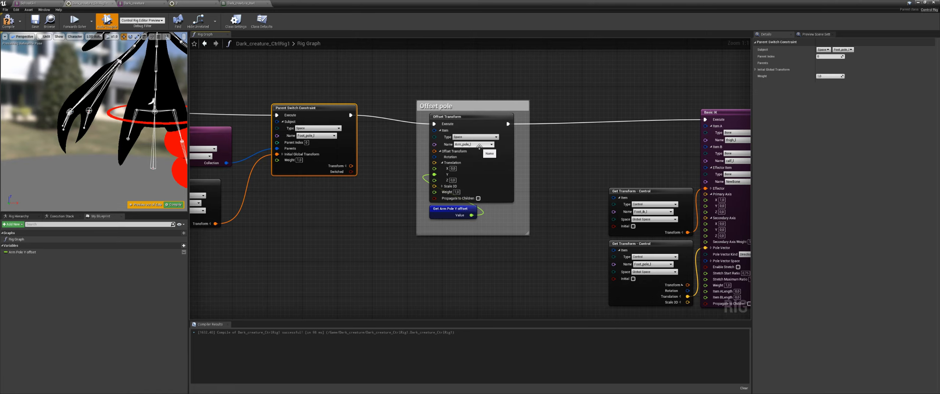
pyautogui.click(479, 146)
pyautogui.click(477, 170)
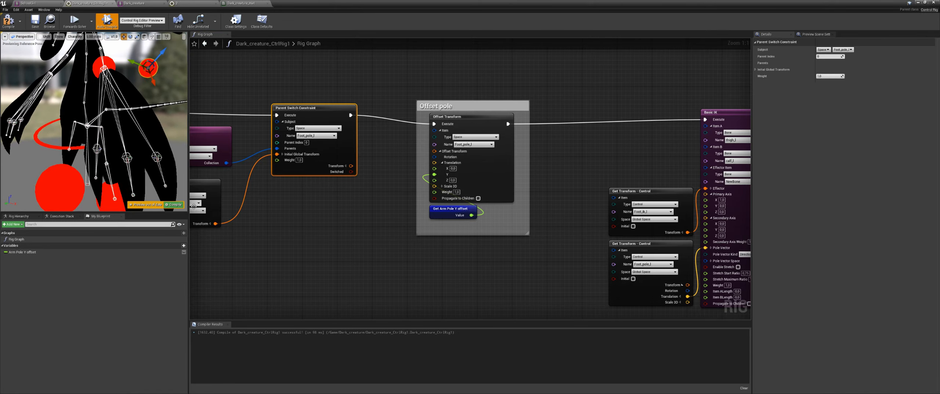
pyautogui.click(175, 204)
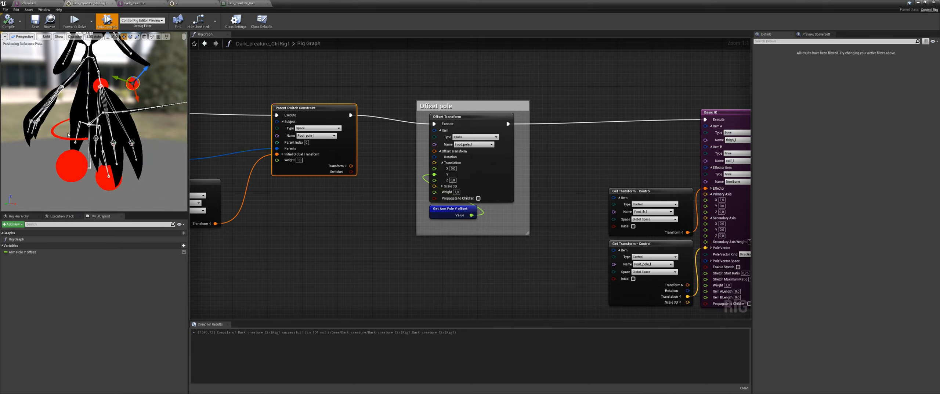
# - Try multiplying Arm Pole Y offset by -1 and feeding the result into the foot Offset Transform's translation Y
pyautogui.click(451, 213)
pyautogui.moveTo(452, 213); pyautogui.dragTo(390, 230)
pyautogui.moveTo(410, 232); pyautogui.dragTo(454, 233)
pyautogui.write('multi')
pyautogui.press('Return')
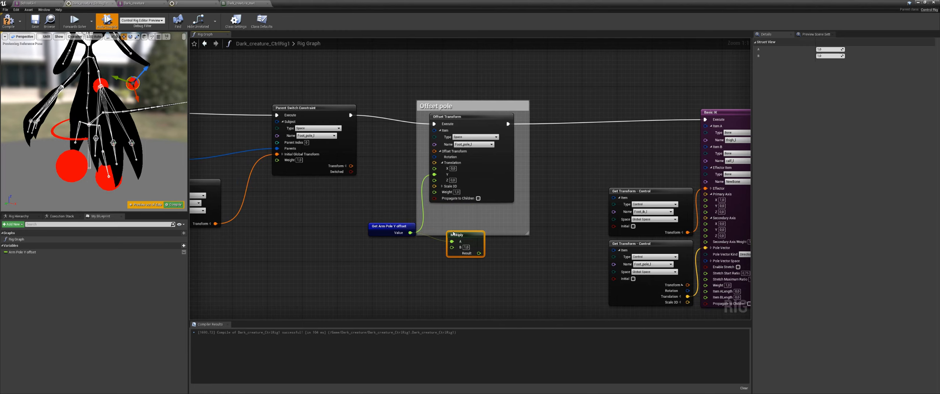
pyautogui.write('-1')
pyautogui.press('Return')
pyautogui.moveTo(480, 253); pyautogui.dragTo(435, 175)
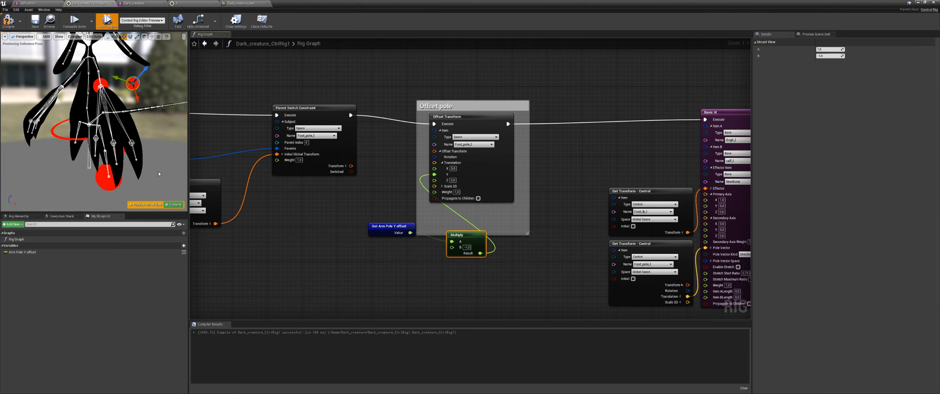
pyautogui.keyDown('alt'); pyautogui.moveTo(159, 174); pyautogui.dragTo(97, 161); pyautogui.keyUp('alt')
pyautogui.keyDown('alt'); pyautogui.moveTo(162, 121); pyautogui.dragTo(224, 148); pyautogui.keyUp('alt')
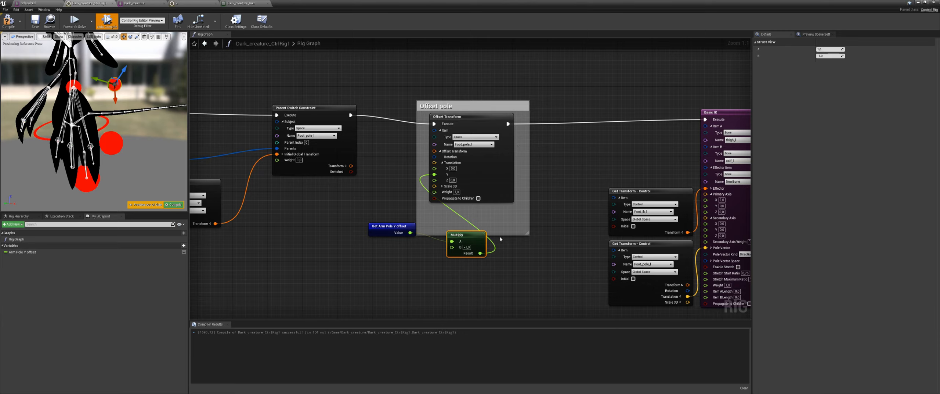
# - Undo the Multiply node and its connections in the foot's Offset pole group, and recompile the rig
pyautogui.hotkey('ctrl', 'z')
pyautogui.hotkey('ctrl', 'z')
pyautogui.hotkey('ctrl', 'z')
pyautogui.hotkey('ctrl', 'z')
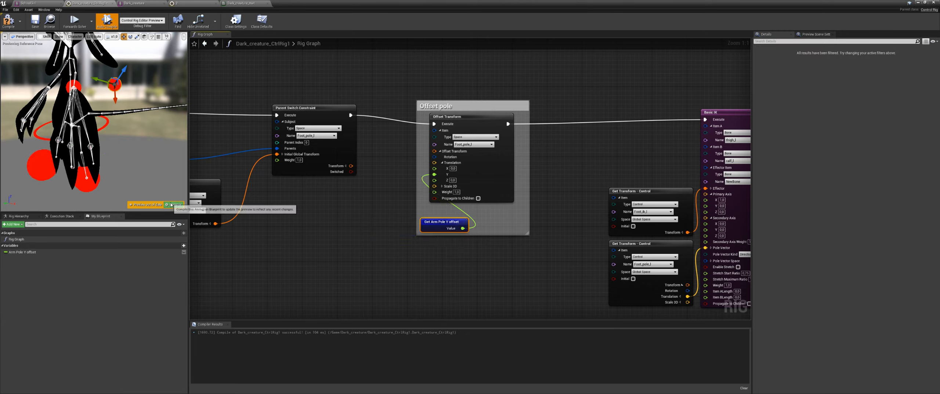
pyautogui.click(173, 205)
# - Change the default value of Arm Pole Y offset and check the pole controls from the front
pyautogui.click(33, 252)
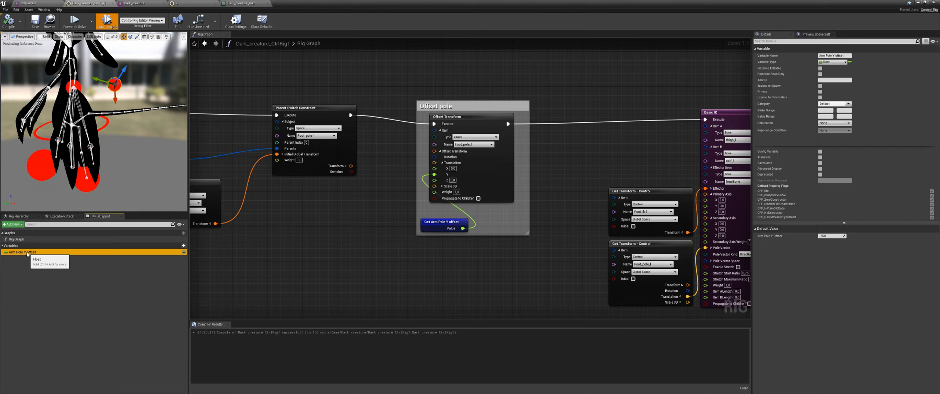
pyautogui.click(832, 236)
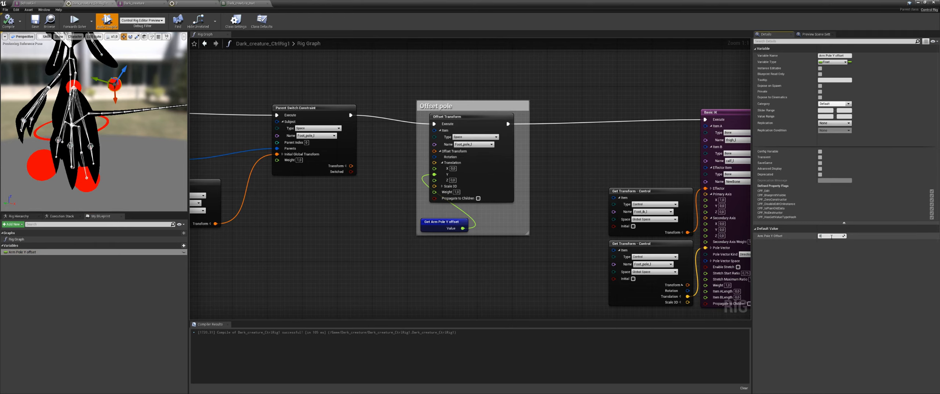
pyautogui.press('Return')
pyautogui.keyDown('alt'); pyautogui.moveTo(132, 174); pyautogui.dragTo(182, 173); pyautogui.keyUp('alt')
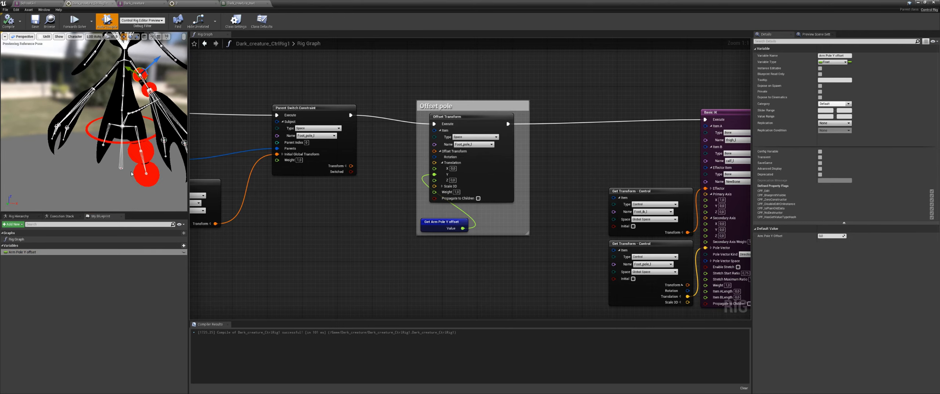
# - Enclose the foot's first transform nodes in a comment box titled foot_ik_l and the Parent Switch Constraint nodes in one titled parent pole to ik
pyautogui.scroll(-5, 382, 235)
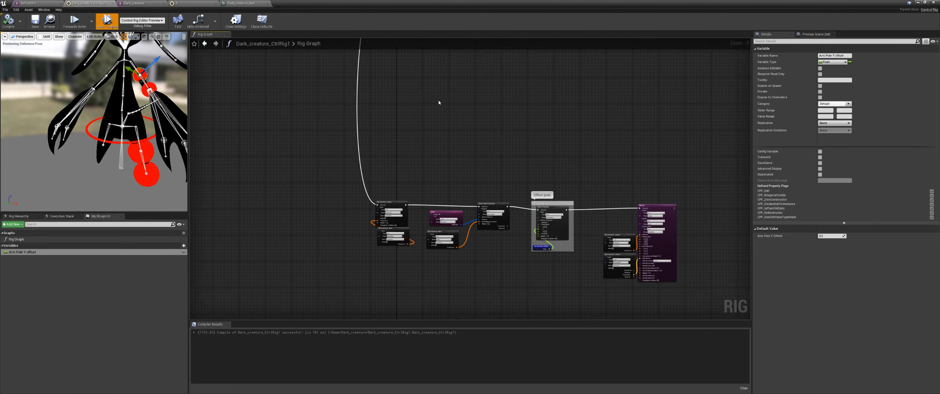
pyautogui.scroll(1, 420, 155)
pyautogui.moveTo(420, 155); pyautogui.dragTo(330, 270)
pyautogui.press('c')
pyautogui.scroll(1, 412, 169)
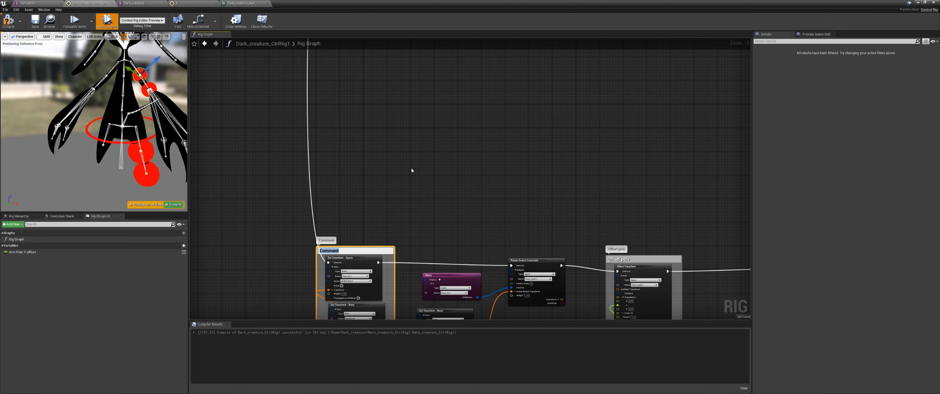
pyautogui.write('foot_ik')
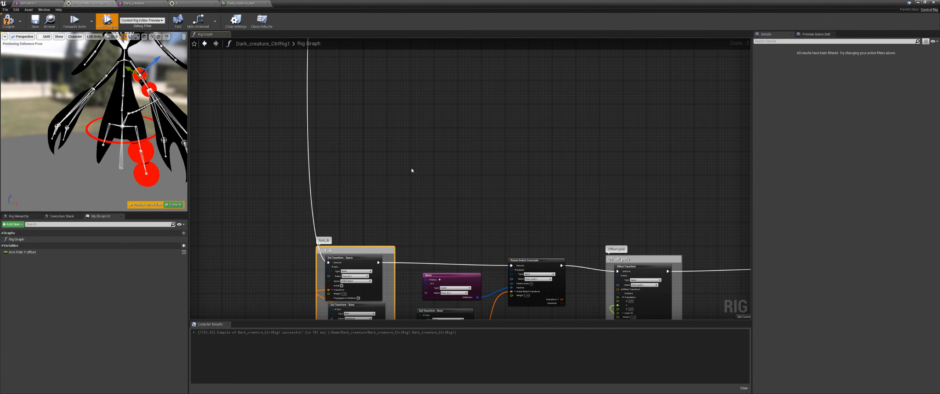
pyautogui.write('_')
pyautogui.write('l')
pyautogui.press('Return')
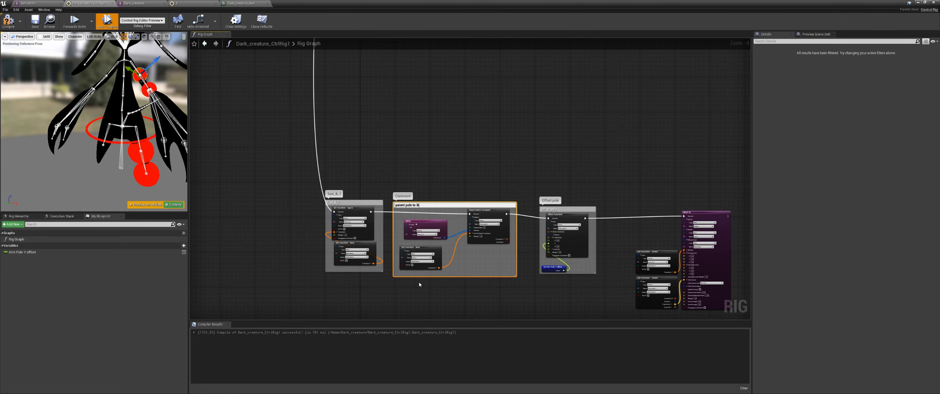
pyautogui.press('Return')
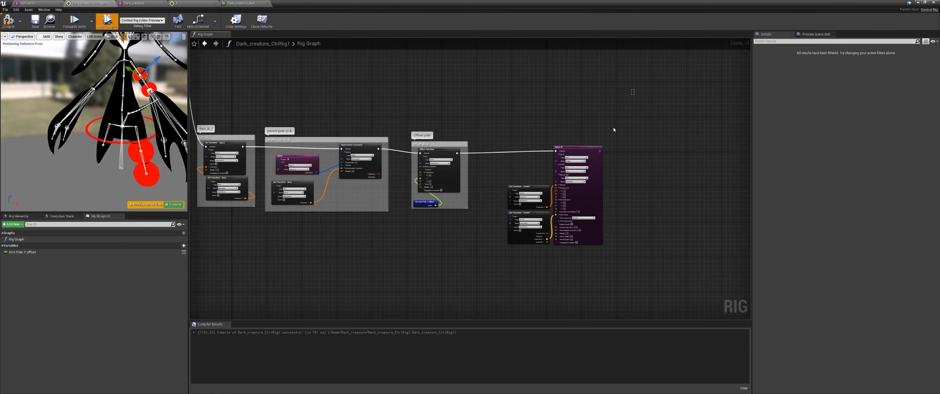
# - Enclose the foot's Basic IK node and its two Get Transform nodes in a comment box titled foot IK L
pyautogui.moveTo(625, 127); pyautogui.dragTo(498, 272)
pyautogui.moveTo(532, 135); pyautogui.dragTo(532, 248, button='right')
pyautogui.scroll(-2, 535, 114)
pyautogui.moveTo(534, 114)
pyautogui.mouseDown(button='right')
pyautogui.moveTo(496, 249)
pyautogui.moveTo(519, 115)
pyautogui.mouseUp(button='right')
pyautogui.scroll(1, 515, 172)
pyautogui.write('c')
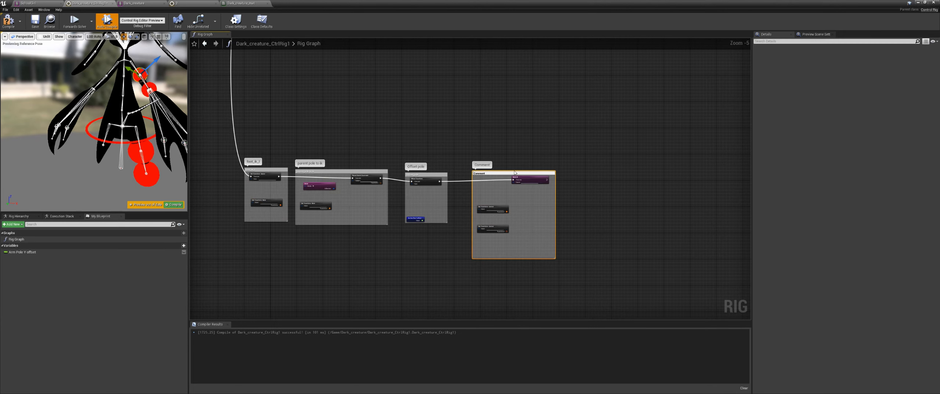
pyautogui.write('foot IK L')
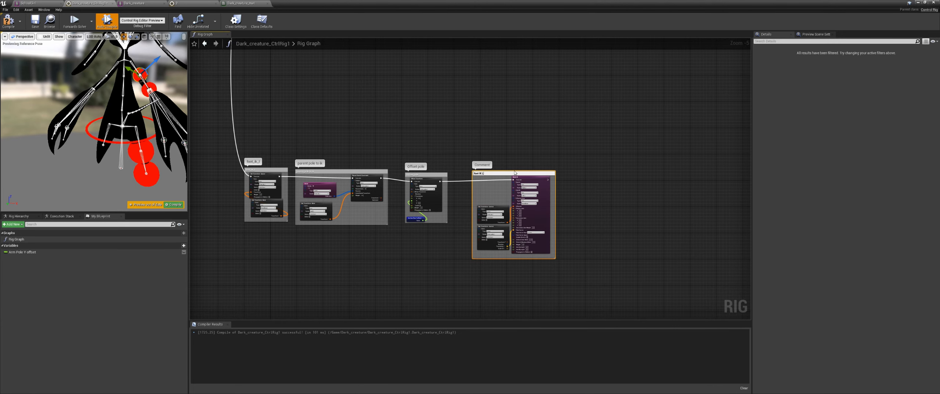
pyautogui.press('Return')
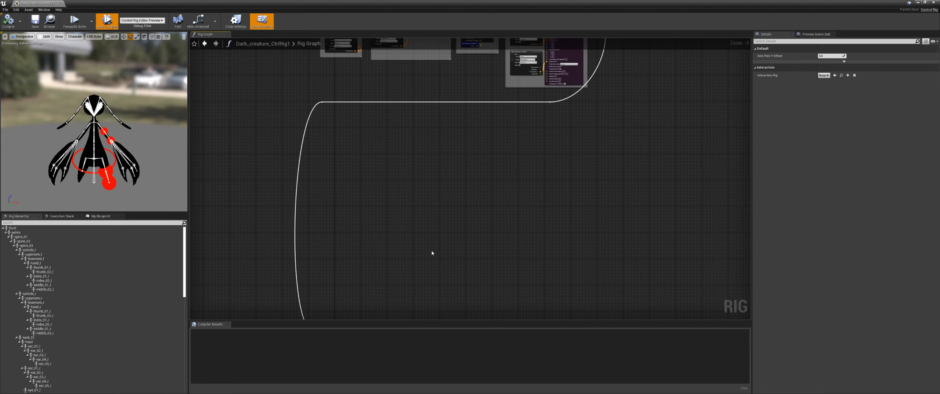
# - Rename the new bone under calf_l in the rig hierarchy as Foot_l
pyautogui.keyDown('alt'); pyautogui.moveTo(116, 166); pyautogui.dragTo(117, 149); pyautogui.keyUp('alt')
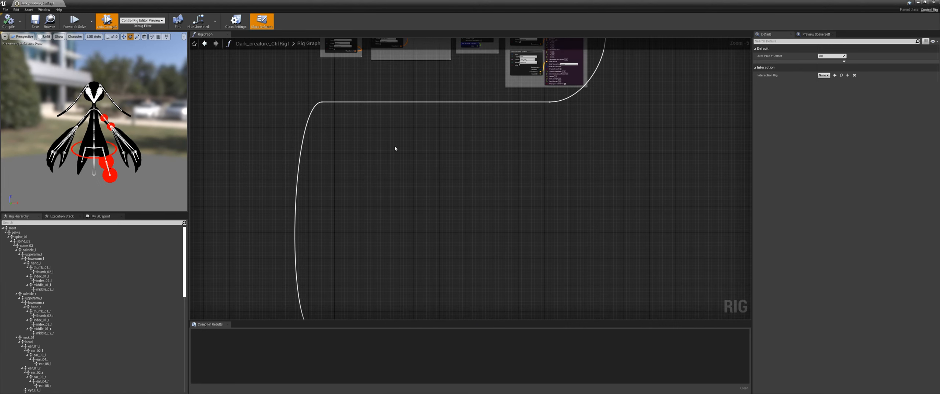
pyautogui.moveTo(395, 148); pyautogui.dragTo(406, 233, button='right')
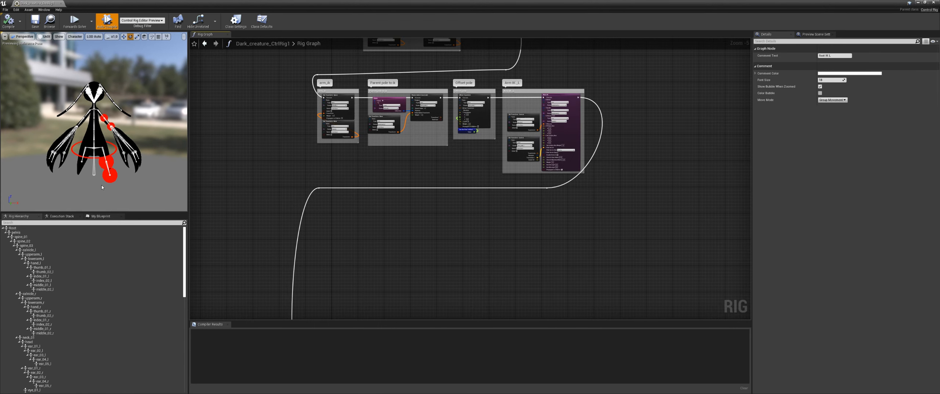
pyautogui.moveTo(428, 258); pyautogui.dragTo(434, 100, button='right')
pyautogui.moveTo(435, 182); pyautogui.dragTo(440, 107, button='right')
pyautogui.keyDown('alt'); pyautogui.moveTo(110, 169); pyautogui.dragTo(125, 133, button='middle'); pyautogui.keyUp('alt')
pyautogui.scroll(5, 106, 165)
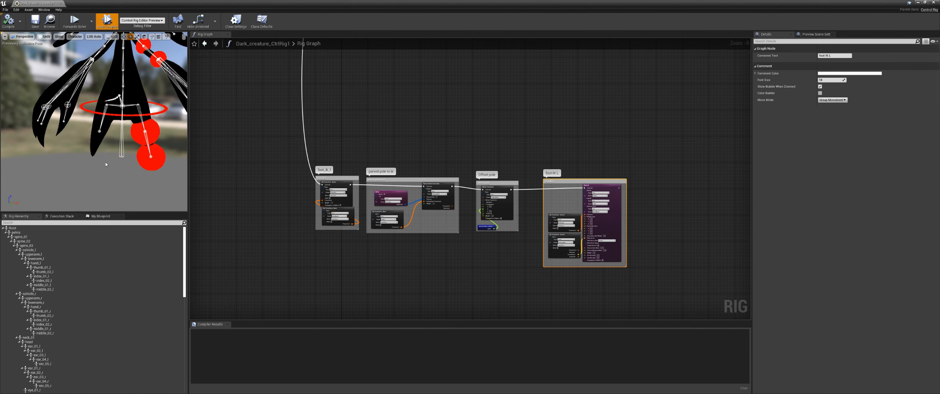
pyautogui.keyDown('alt'); pyautogui.moveTo(105, 164); pyautogui.dragTo(77, 162, button='middle'); pyautogui.keyUp('alt')
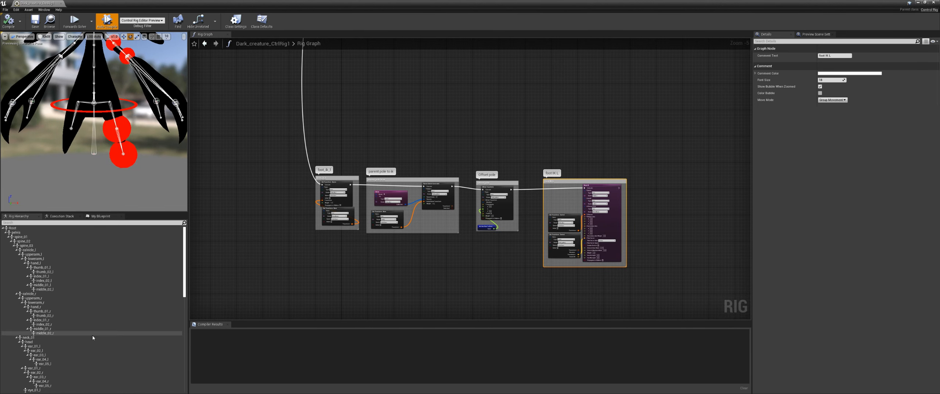
pyautogui.scroll(-5, 77, 319)
pyautogui.scroll(-7, 68, 308)
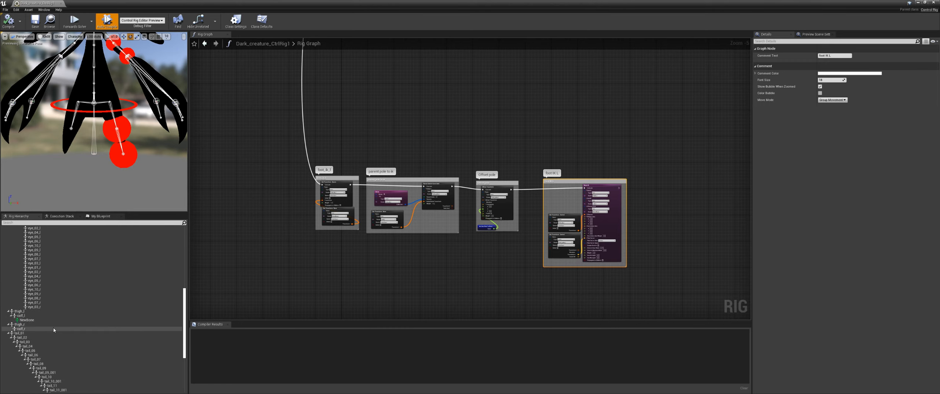
pyautogui.click(35, 320)
pyautogui.click(36, 320)
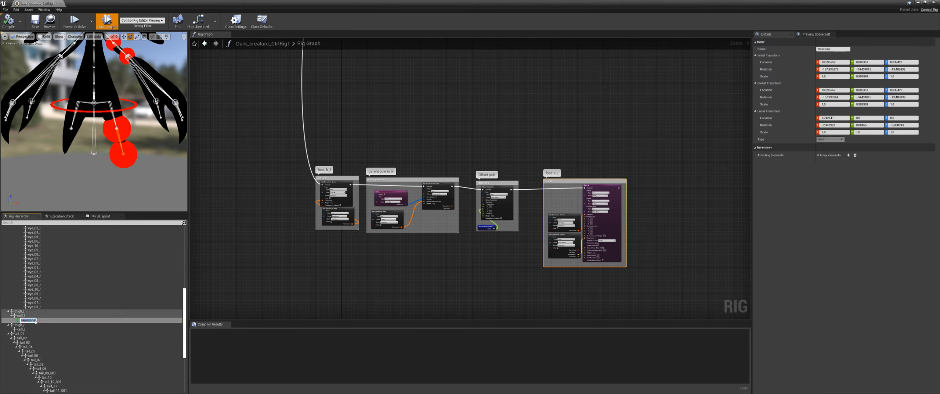
pyautogui.write('Foot_l')
pyautogui.press('Return')
# - Check the bone and control names used in the left foot's node groups and compile the rig
pyautogui.moveTo(426, 257); pyautogui.dragTo(384, 262, button='right')
pyautogui.scroll(3, 400, 262)
pyautogui.moveTo(318, 257); pyautogui.dragTo(505, 306, button='right')
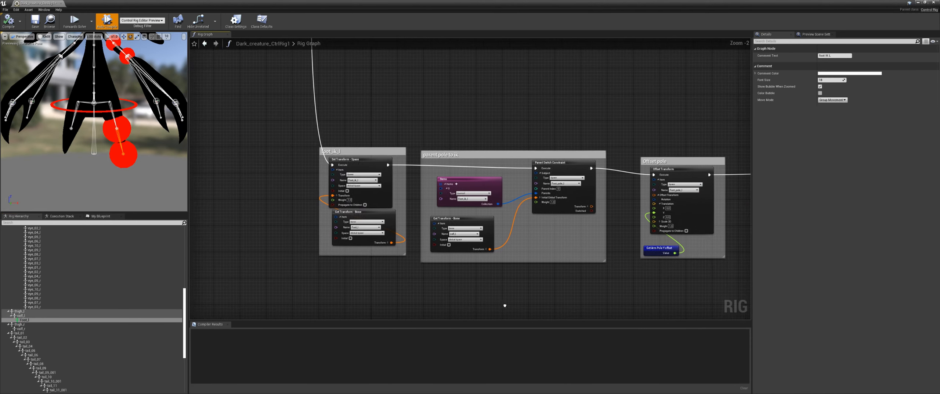
pyautogui.scroll(1, 353, 246)
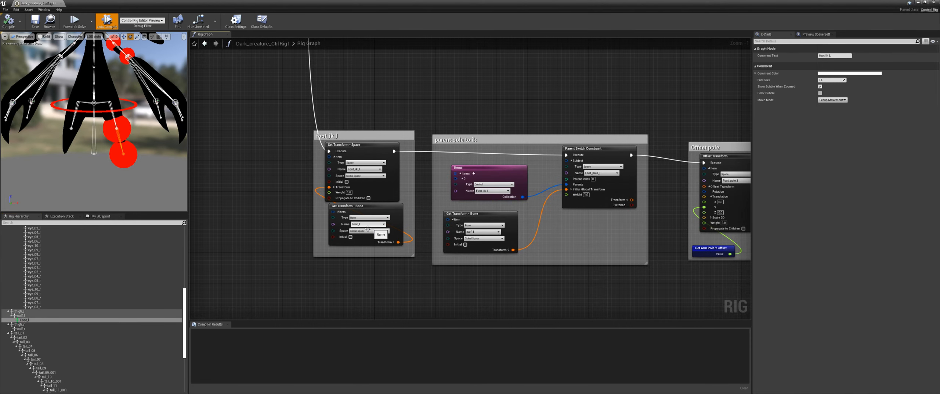
pyautogui.moveTo(624, 252); pyautogui.dragTo(555, 189, button='right')
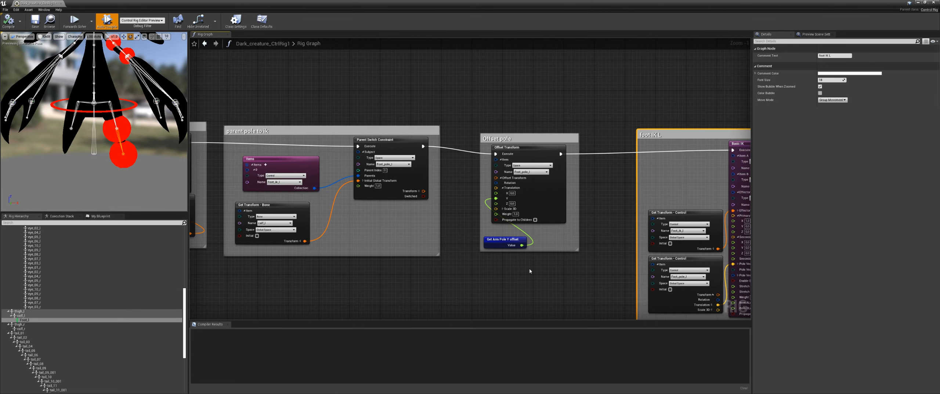
pyautogui.moveTo(530, 271); pyautogui.dragTo(730, 254, button='right')
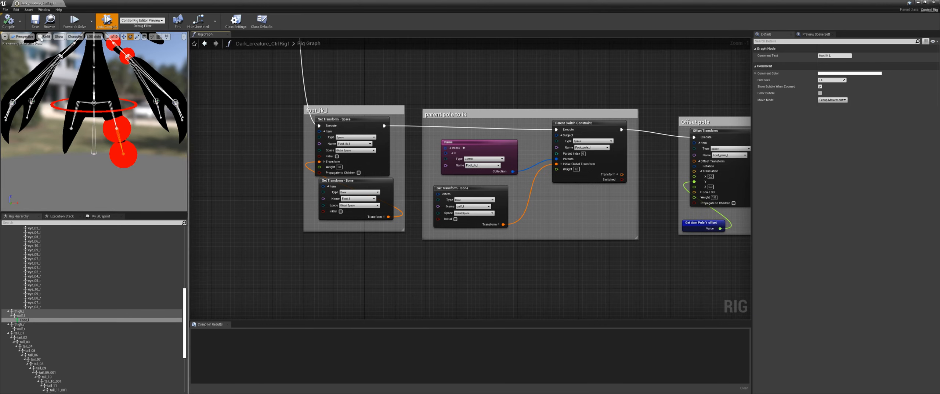
pyautogui.click(10, 22)
# - Copy and paste the Foot_l bone, and parent the pasted copy under the right calf bone
pyautogui.rightClick(34, 322)
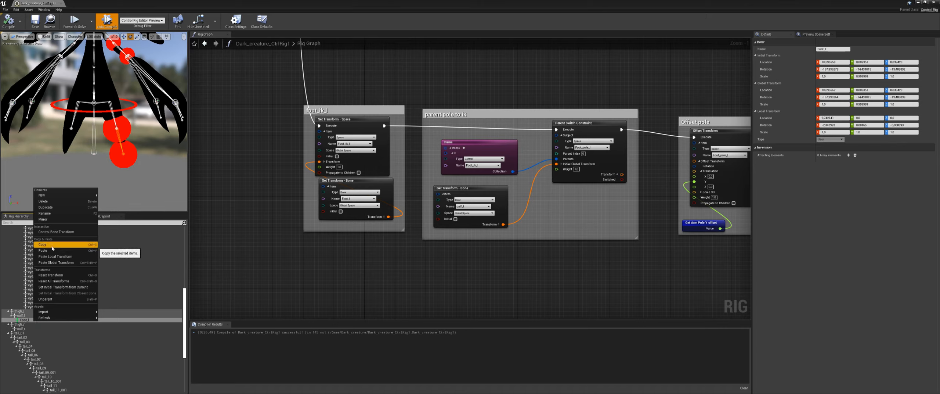
pyautogui.click(51, 245)
pyautogui.rightClick(29, 320)
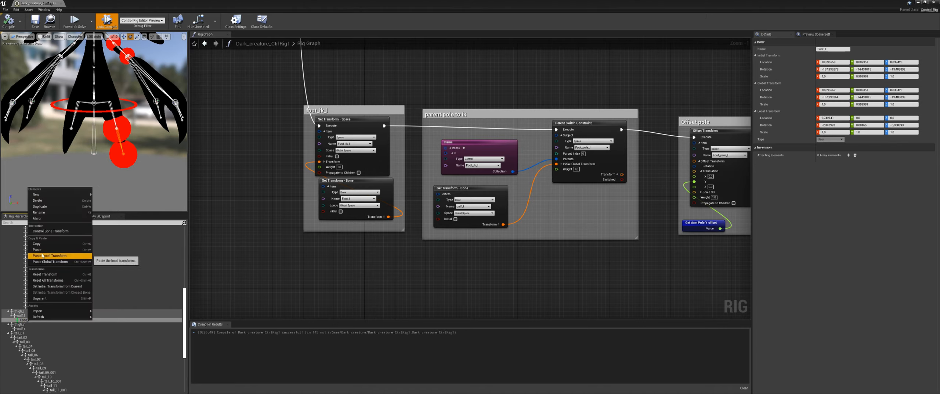
pyautogui.click(40, 249)
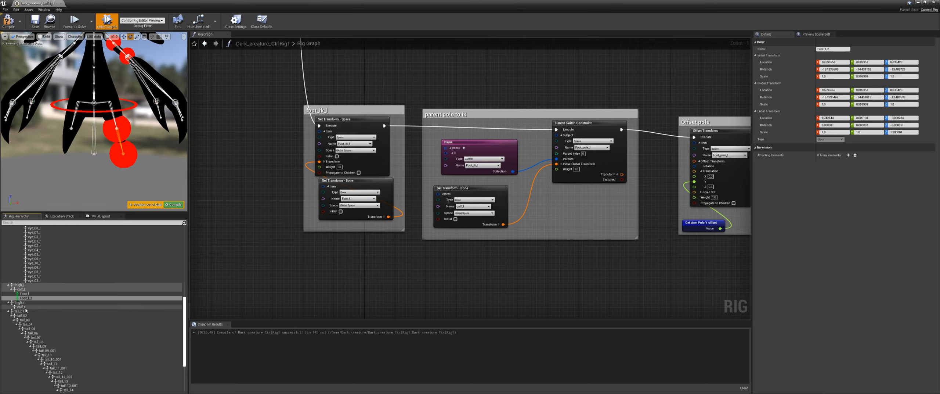
pyautogui.click(28, 299)
pyautogui.moveTo(31, 302); pyautogui.dragTo(33, 311)
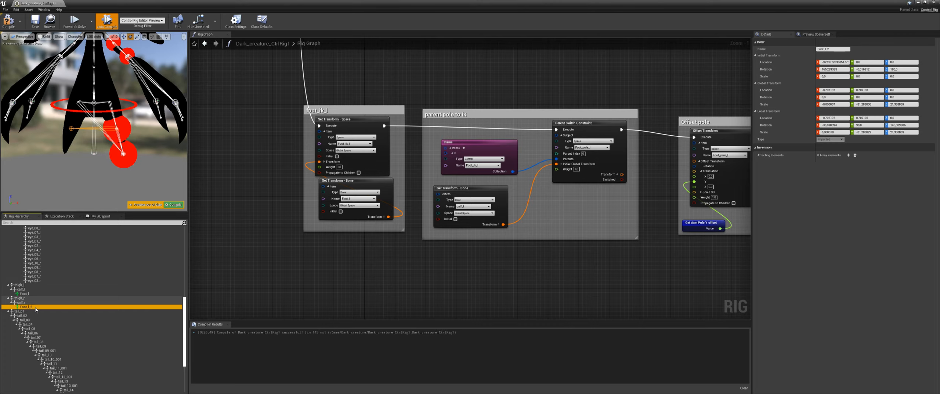
# - Mirror the pasted foot bone across to the creature's right leg
pyautogui.rightClick(36, 310)
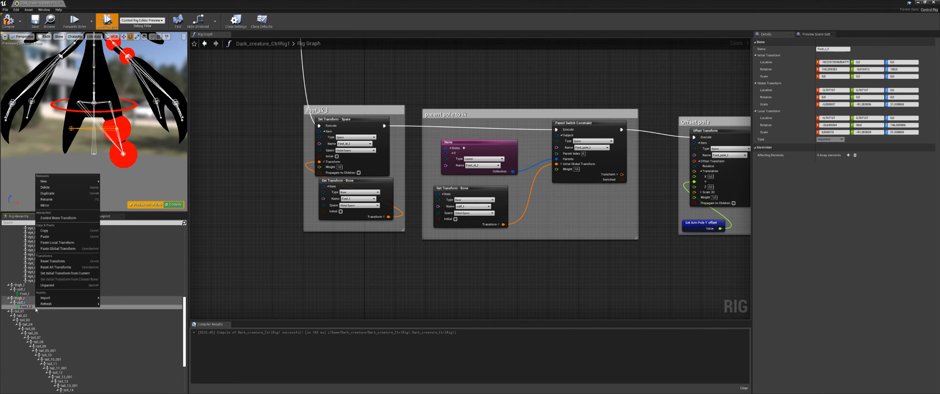
pyautogui.click(51, 209)
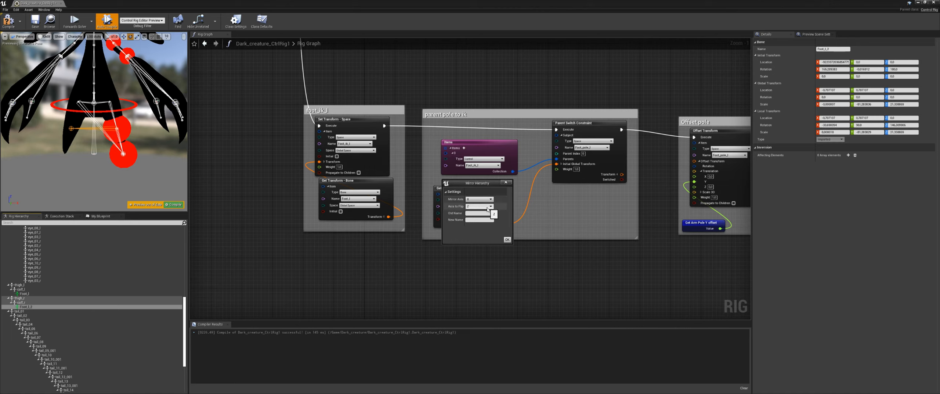
pyautogui.click(488, 210)
pyautogui.click(476, 221)
pyautogui.click(479, 206)
pyautogui.click(478, 217)
pyautogui.click(507, 239)
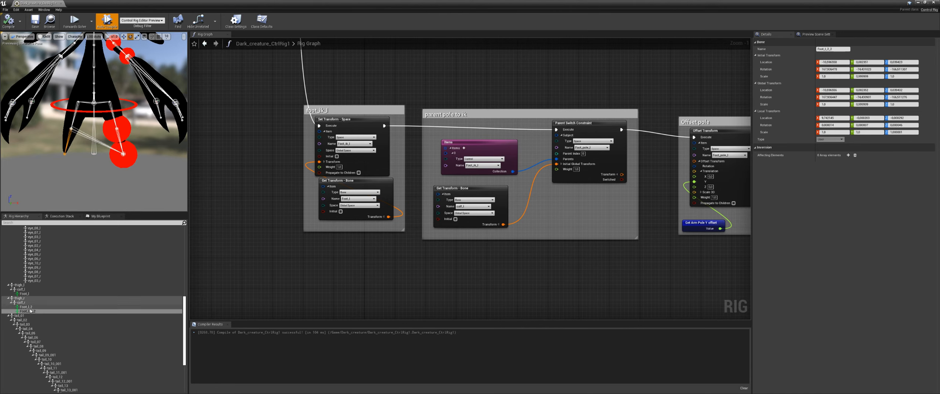
# - Delete the unmirrored foot copy, rename the mirrored bone as Foot_r, and compile the rig
pyautogui.click(32, 307)
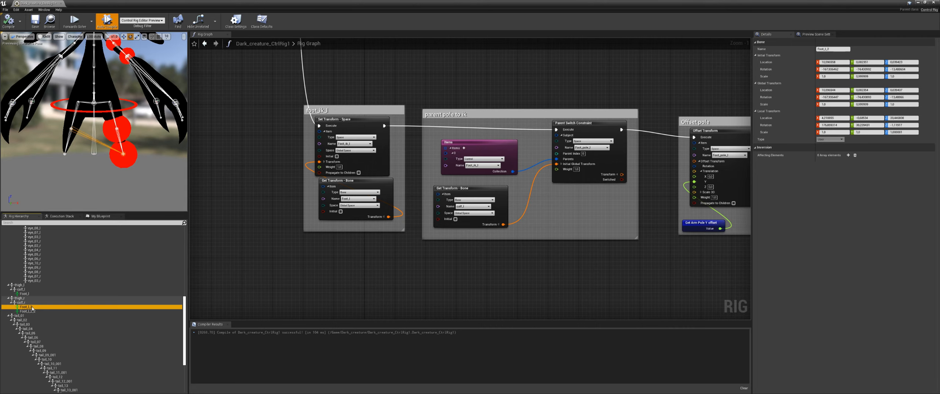
pyautogui.press('Delete')
pyautogui.doubleClick(30, 307)
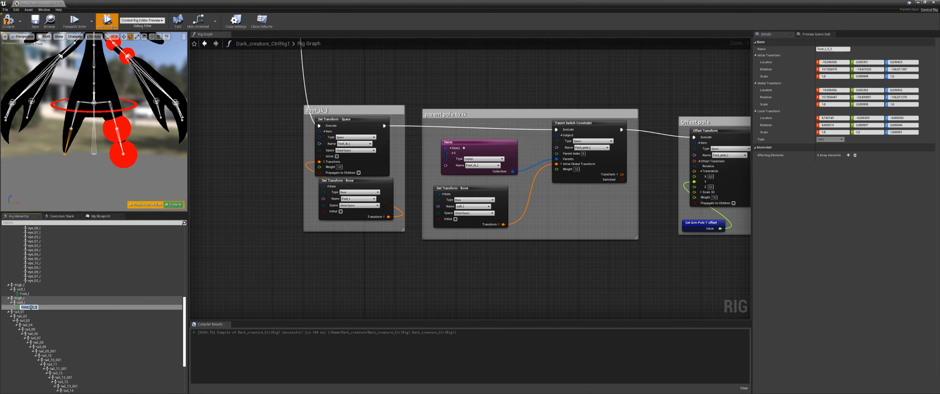
pyautogui.write('r')
pyautogui.press('Return')
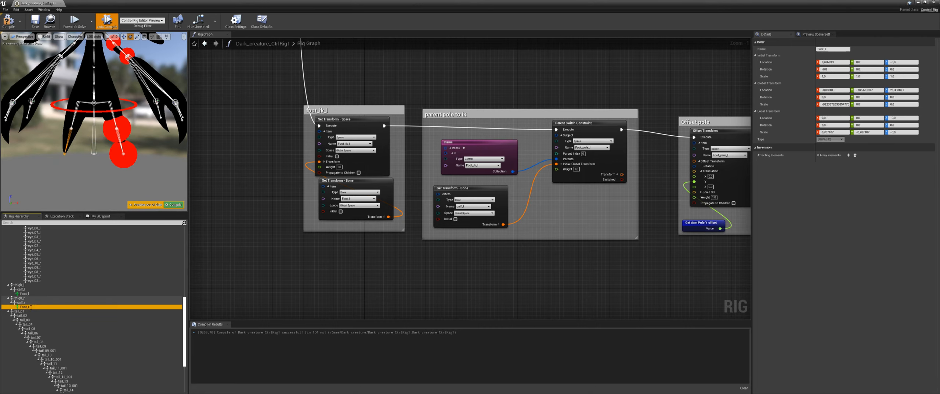
pyautogui.click(177, 206)
# - Move the Forwards Solve node farther from the Pelvis comment box to make room for another node
pyautogui.moveTo(278, 172); pyautogui.dragTo(295, 241, button='right')
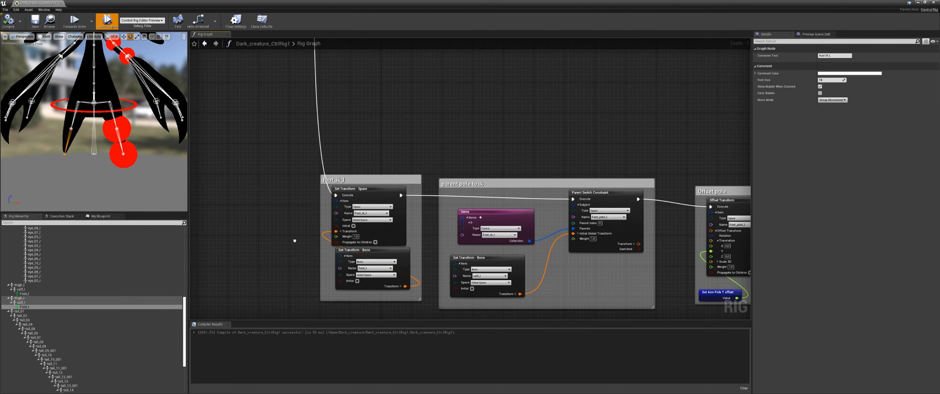
pyautogui.moveTo(250, 136); pyautogui.dragTo(250, 271, button='right')
pyautogui.scroll(-3, 439, 111)
pyautogui.moveTo(439, 111); pyautogui.dragTo(433, 272, button='right')
pyautogui.moveTo(460, 170); pyautogui.dragTo(434, 316, button='right')
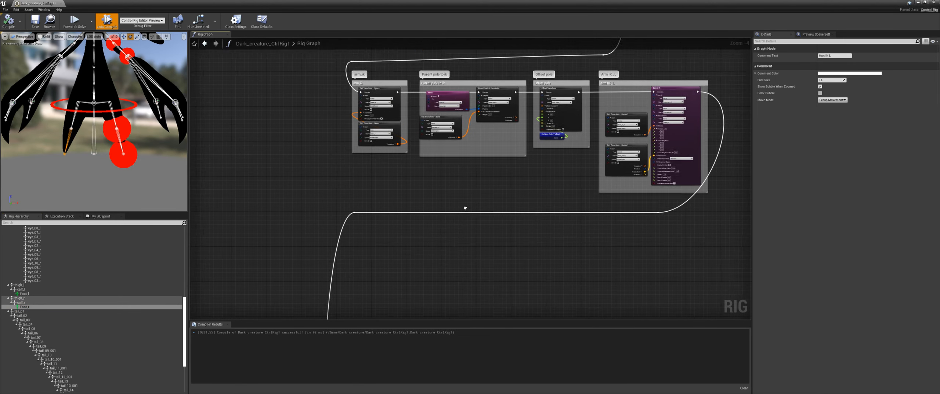
pyautogui.moveTo(466, 207); pyautogui.dragTo(465, 315, button='right')
pyautogui.moveTo(395, 117); pyautogui.dragTo(419, 186, button='right')
pyautogui.scroll(1, 419, 186)
pyautogui.moveTo(376, 130); pyautogui.dragTo(318, 132)
pyautogui.moveTo(340, 156); pyautogui.dragTo(386, 178, button='right')
# - Insert a Draw Hierarchy node between Forwards Solve and the Pelvis group's first Set Transform node
pyautogui.scroll(3, 385, 178)
pyautogui.moveTo(375, 146); pyautogui.dragTo(432, 172)
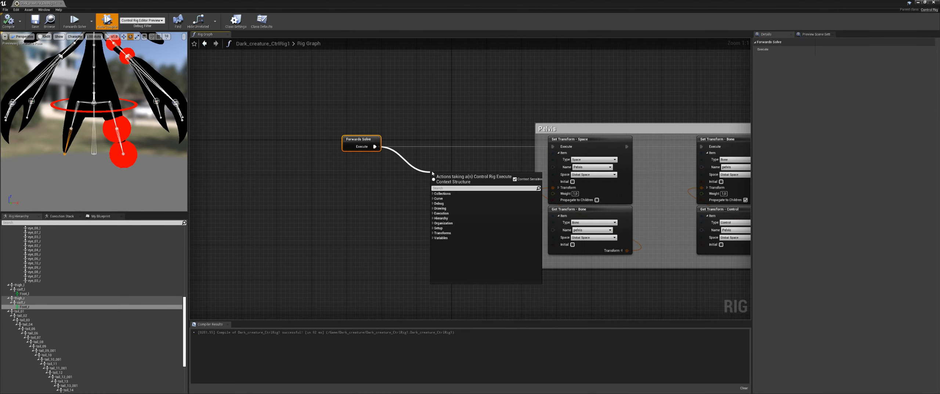
pyautogui.write('draw')
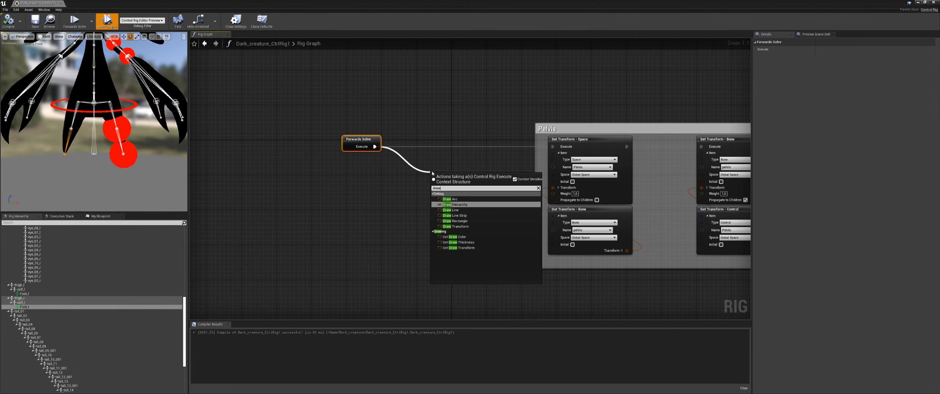
pyautogui.click(455, 205)
pyautogui.moveTo(470, 155); pyautogui.dragTo(553, 146)
# - Line up the Draw Hierarchy node with its neighbours and compile the rig
pyautogui.moveTo(118, 160)
pyautogui.keyDown('alt'); pyautogui.mouseDown()
pyautogui.moveTo(98, 173)
pyautogui.moveTo(37, 159)
pyautogui.moveTo(83, 163)
pyautogui.mouseUp(); pyautogui.keyUp('alt')
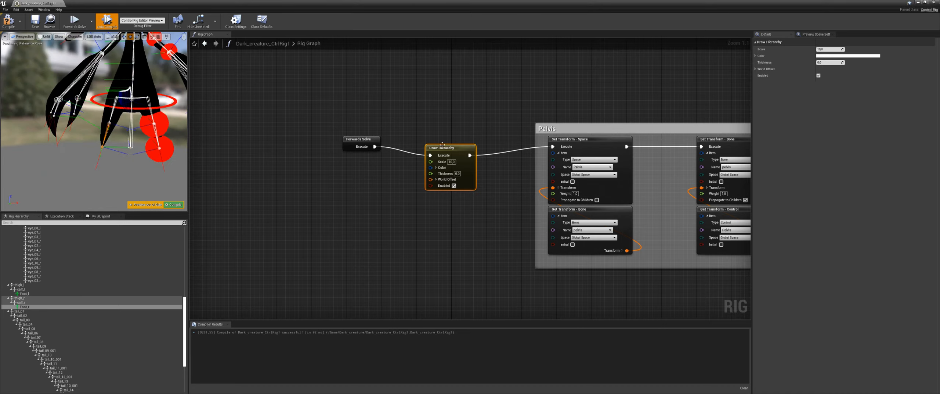
pyautogui.moveTo(369, 195); pyautogui.dragTo(311, 195, button='right')
pyautogui.moveTo(389, 151); pyautogui.dragTo(384, 147)
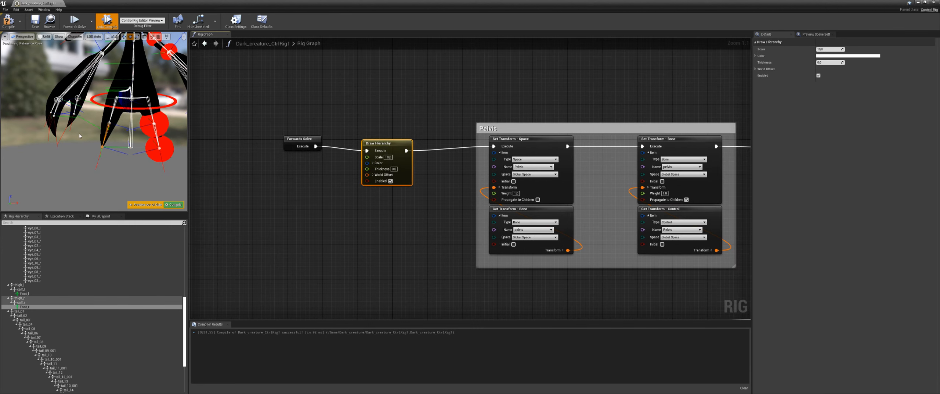
pyautogui.click(174, 205)
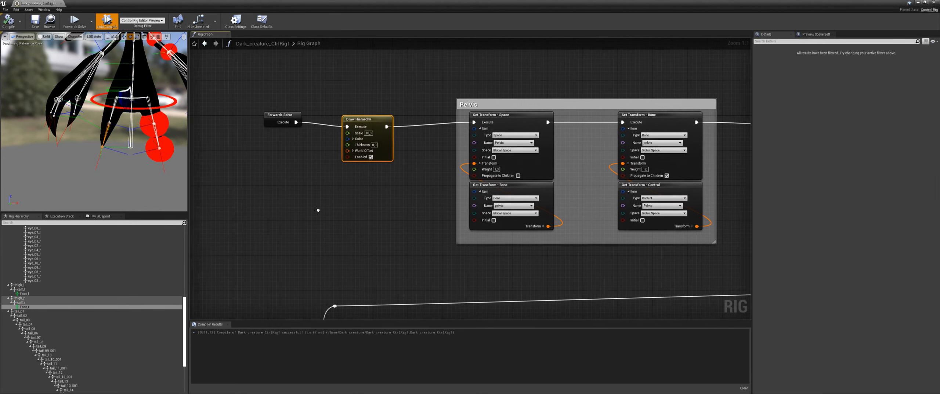
# - Collapse the spine_02 and tail_01 branches in the rig hierarchy
pyautogui.scroll(-5, 323, 235)
pyautogui.moveTo(320, 245); pyautogui.dragTo(316, 147, button='right')
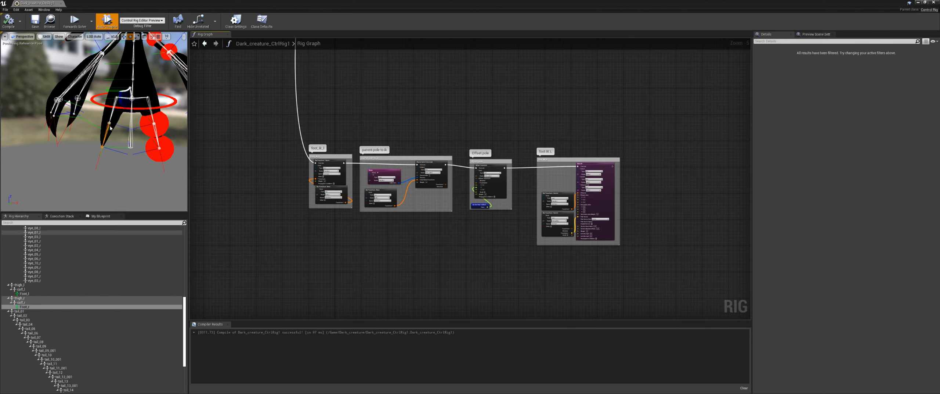
pyautogui.scroll(5, 113, 295)
pyautogui.click(95, 285)
pyautogui.scroll(15, 73, 290)
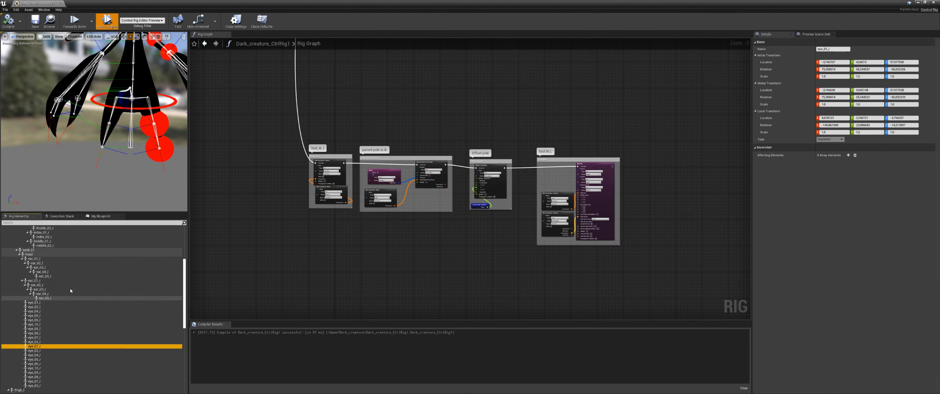
pyautogui.click(11, 241)
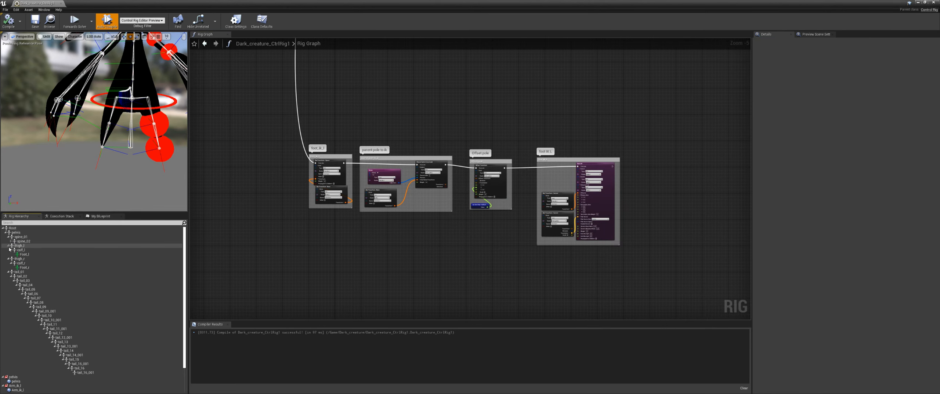
pyautogui.click(8, 271)
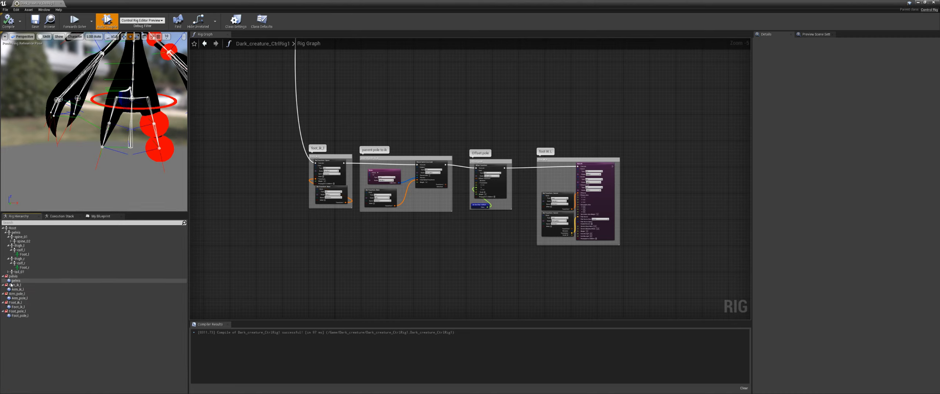
# - Add two new controls and two new spaces at the root level of the rig hierarchy
pyautogui.moveTo(113, 185); pyautogui.dragTo(107, 182)
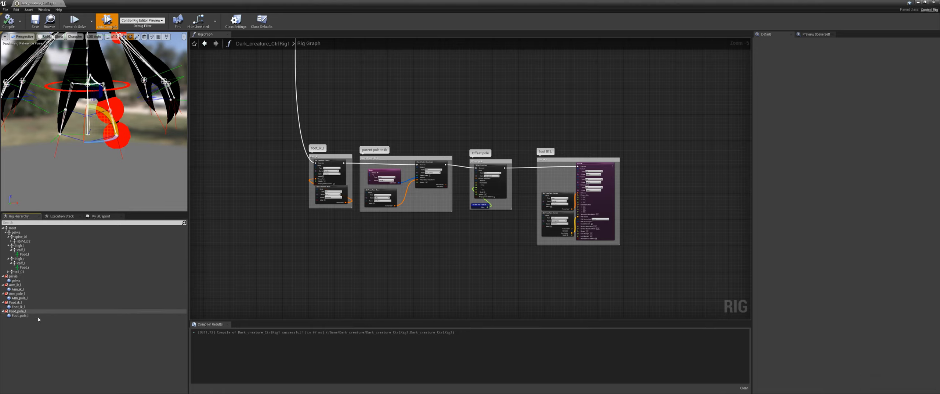
pyautogui.rightClick(36, 343)
pyautogui.moveTo(85, 228)
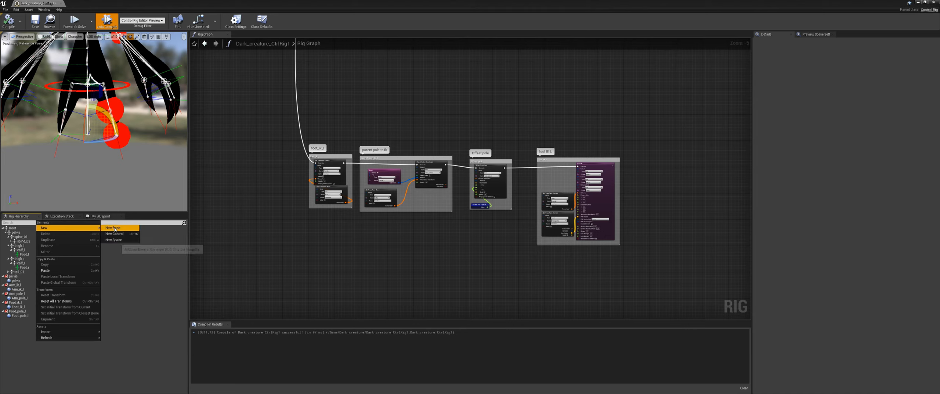
pyautogui.click(119, 234)
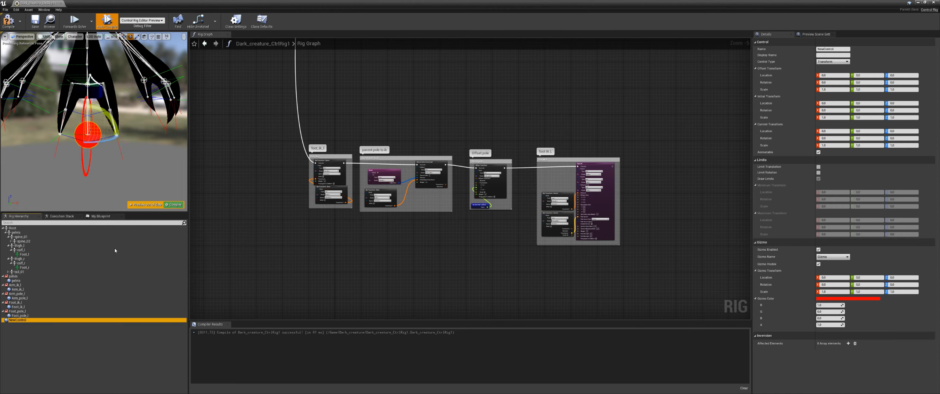
pyautogui.rightClick(35, 343)
pyautogui.moveTo(66, 228)
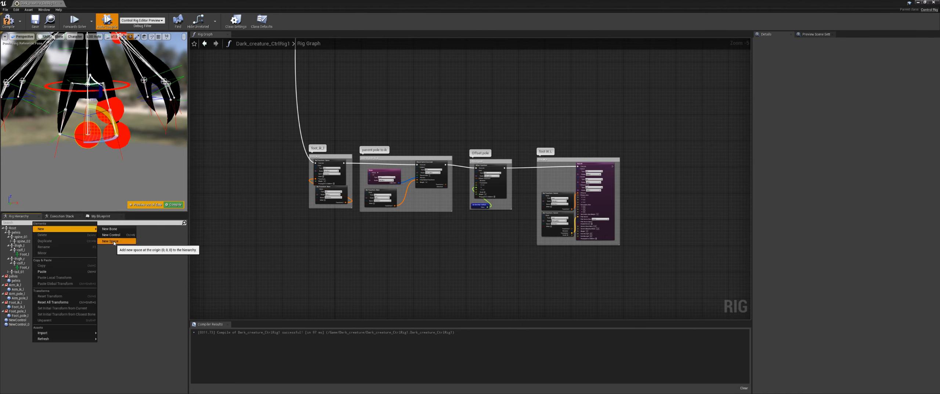
pyautogui.click(121, 247)
pyautogui.rightClick(44, 350)
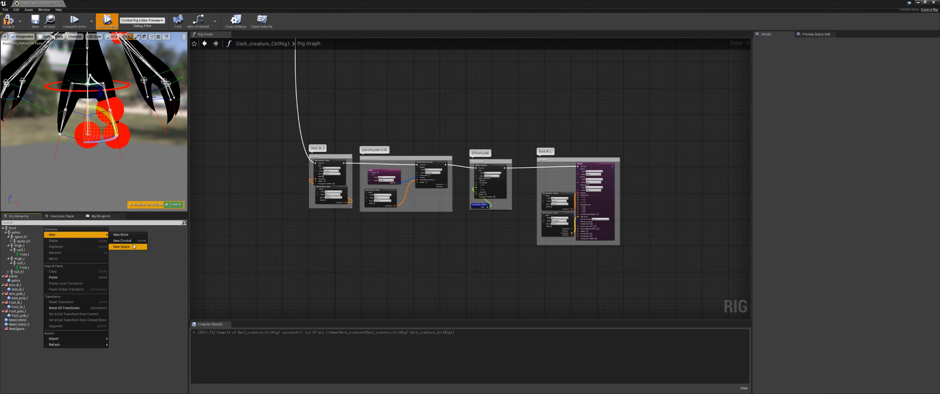
pyautogui.click(122, 247)
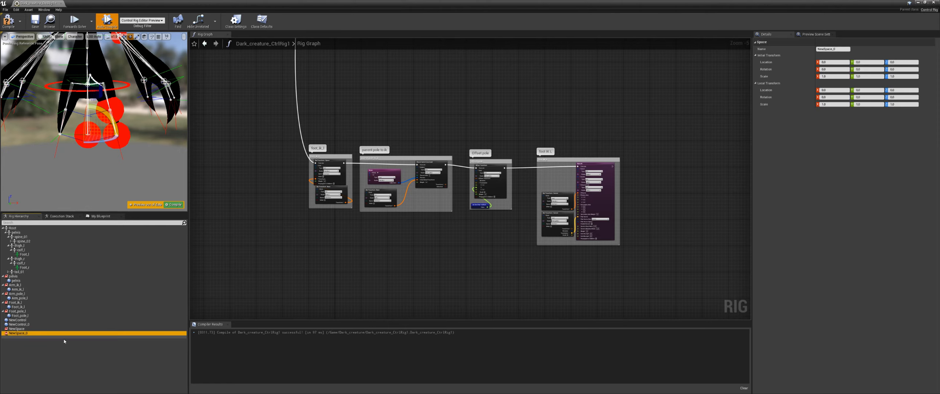
# - Rename the two new spaces Foot_ik_r and Foot_pole_r
pyautogui.doubleClick(22, 303)
pyautogui.doubleClick(22, 329)
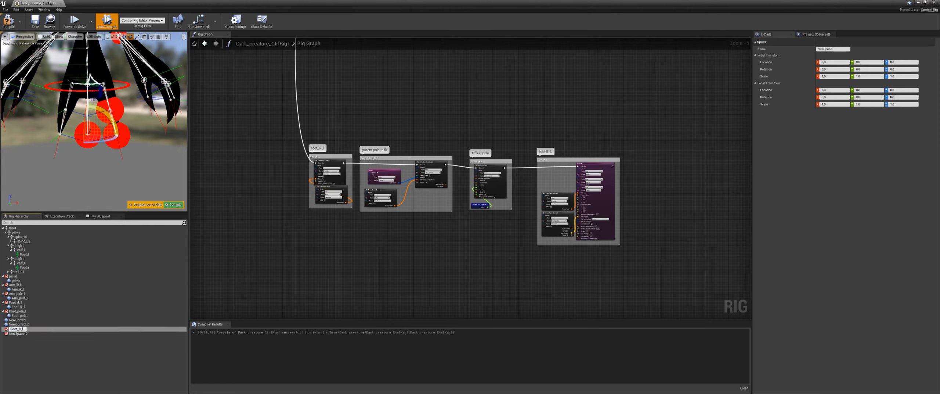
pyautogui.write('Foot_ik_r')
pyautogui.press('Return')
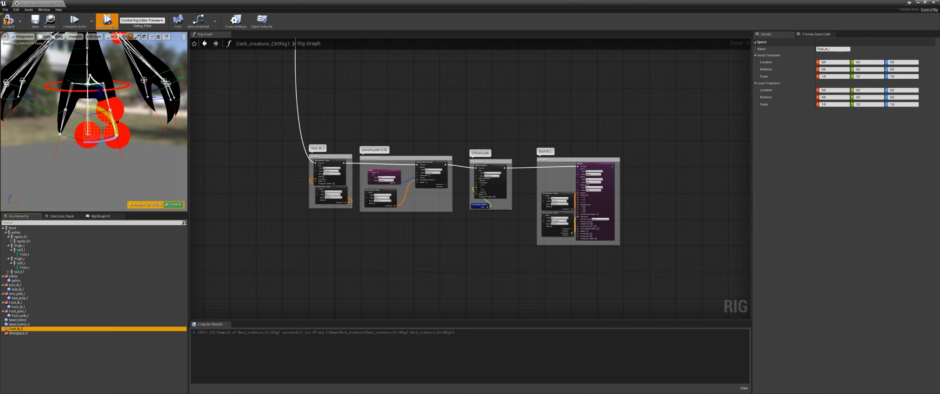
pyautogui.click(18, 312)
pyautogui.doubleClick(24, 333)
pyautogui.write('Foot_pole_r')
pyautogui.press('Return')
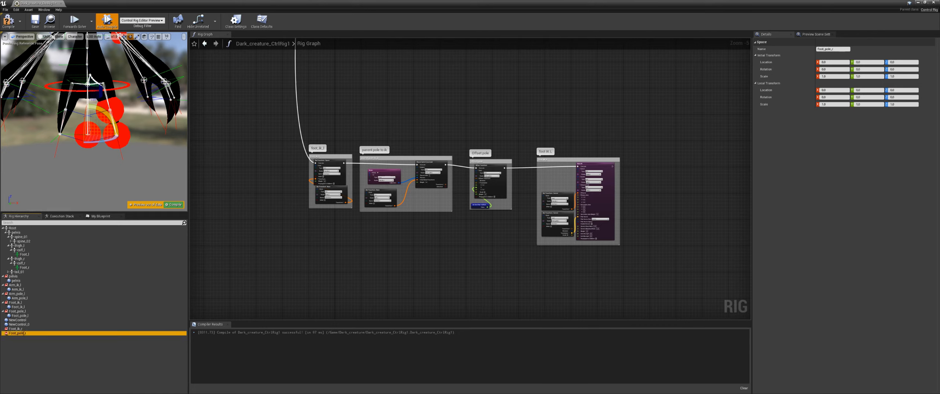
# - Rename the two new controls Foot_pole_r and Foot_ik_r, and parent each under its matching space
pyautogui.click(23, 324)
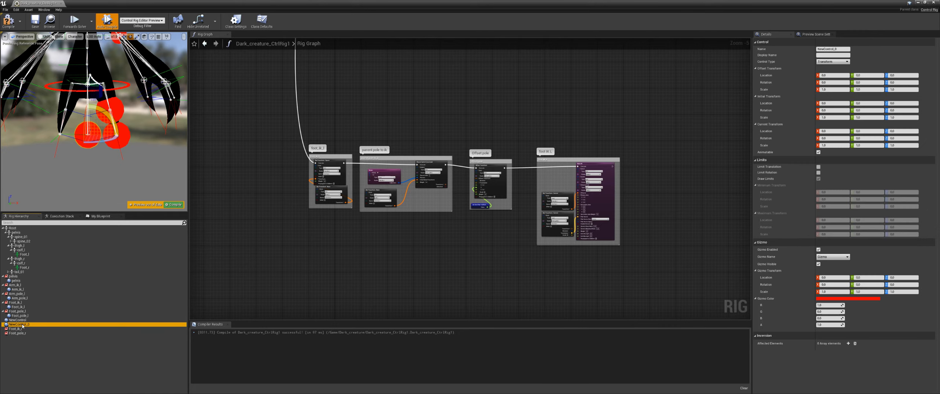
pyautogui.doubleClick(23, 324)
pyautogui.write('Foot_pole_r')
pyautogui.press('Return')
pyautogui.click(16, 328)
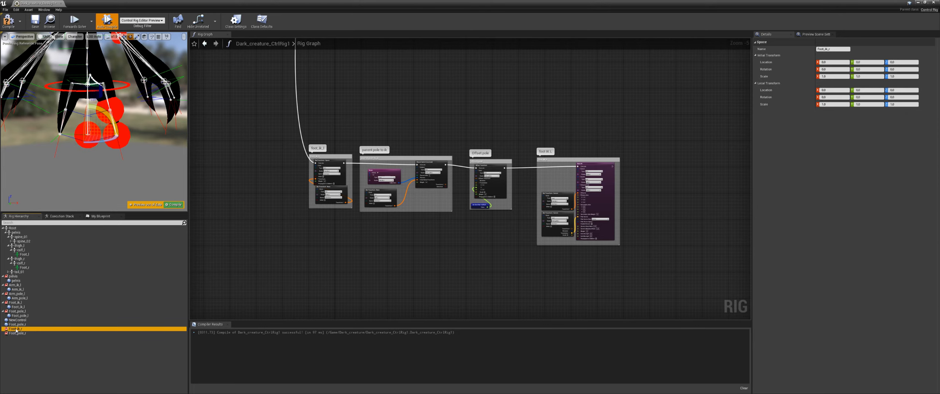
pyautogui.click(17, 320)
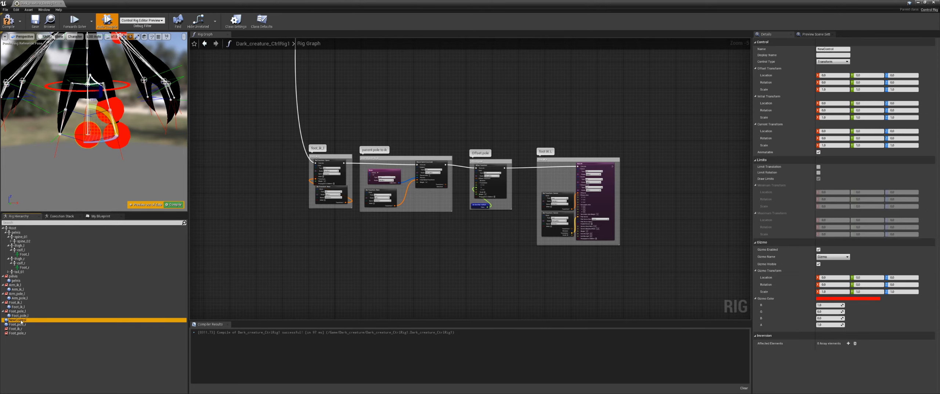
pyautogui.doubleClick(21, 320)
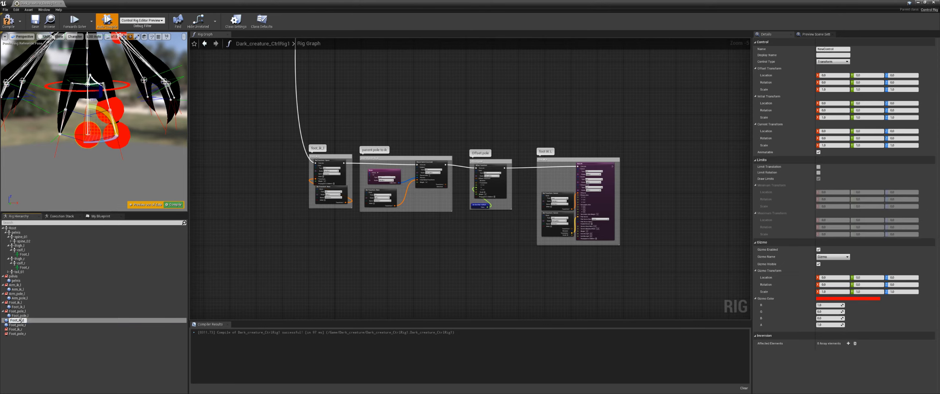
pyautogui.press('Return')
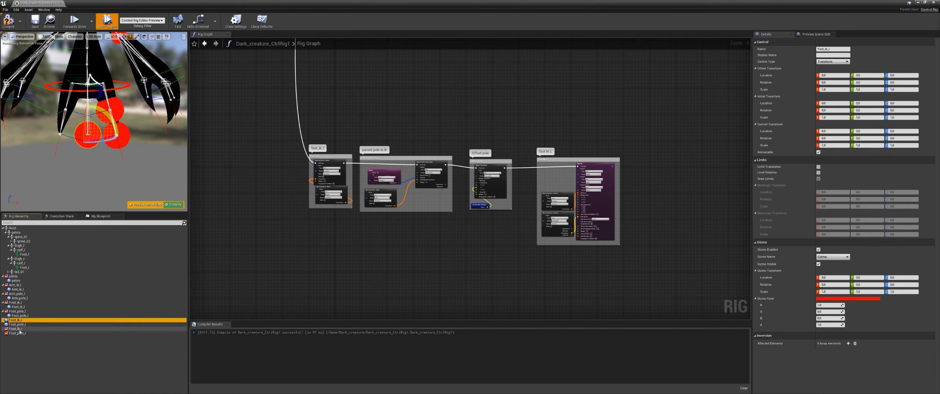
pyautogui.click(29, 347)
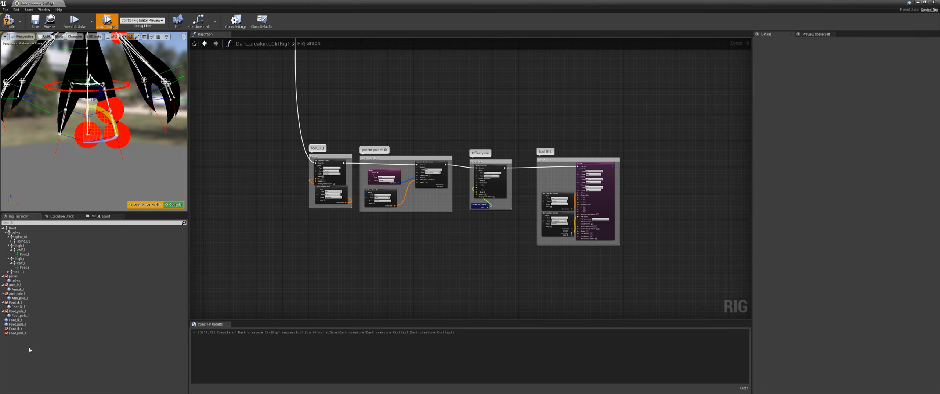
pyautogui.moveTo(16, 321); pyautogui.dragTo(23, 335)
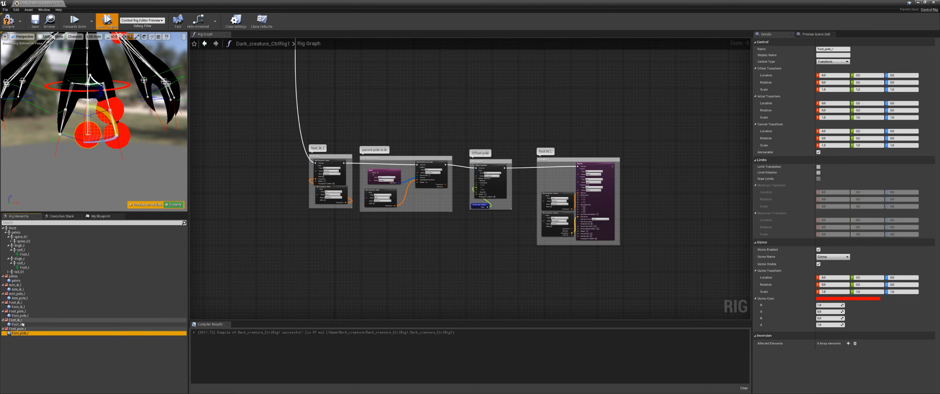
# - Duplicate the four left-foot node groups below the originals and chain the copy's first Set Transform after the original Basic IK node
pyautogui.moveTo(307, 252); pyautogui.dragTo(285, 284, button='right')
pyautogui.moveTo(629, 174); pyautogui.dragTo(221, 280)
pyautogui.moveTo(307, 310); pyautogui.dragTo(326, 188, button='right')
pyautogui.hotkey('ctrl', 'c')
pyautogui.hotkey('ctrl', 'v')
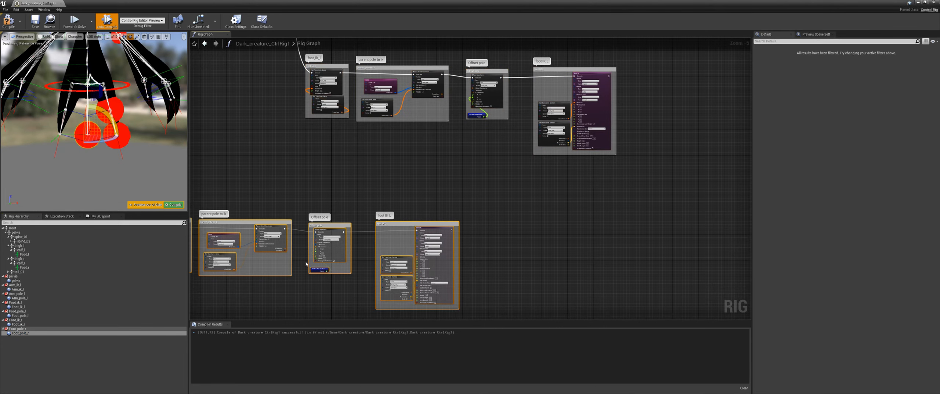
pyautogui.moveTo(610, 76); pyautogui.dragTo(290, 216)
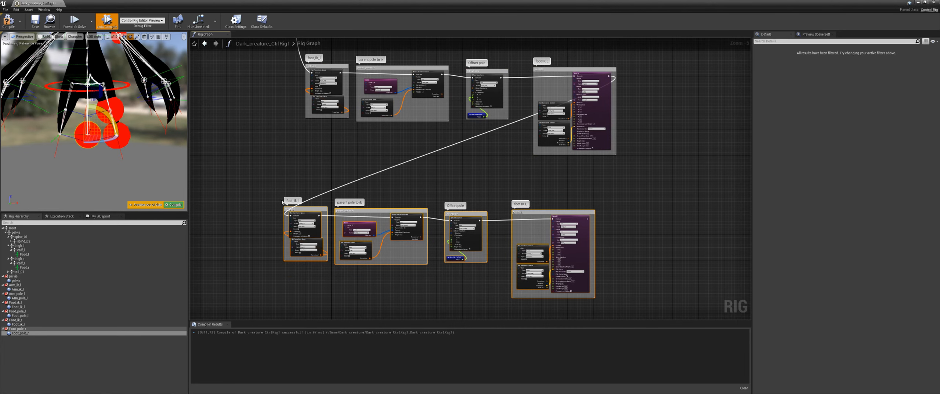
# - In the duplicated foot_ik_l group, target the Foot_ik_r space and read the transform from the Foot_r bone
pyautogui.moveTo(303, 212); pyautogui.dragTo(369, 193, button='right')
pyautogui.scroll(6, 368, 194)
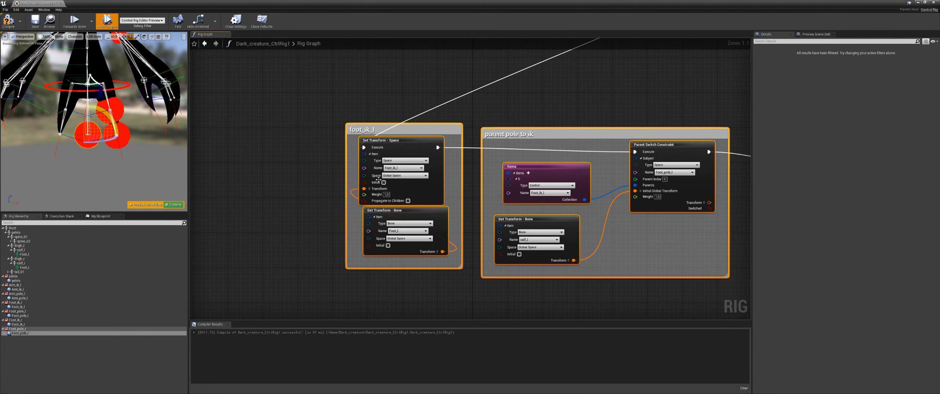
pyautogui.click(405, 168)
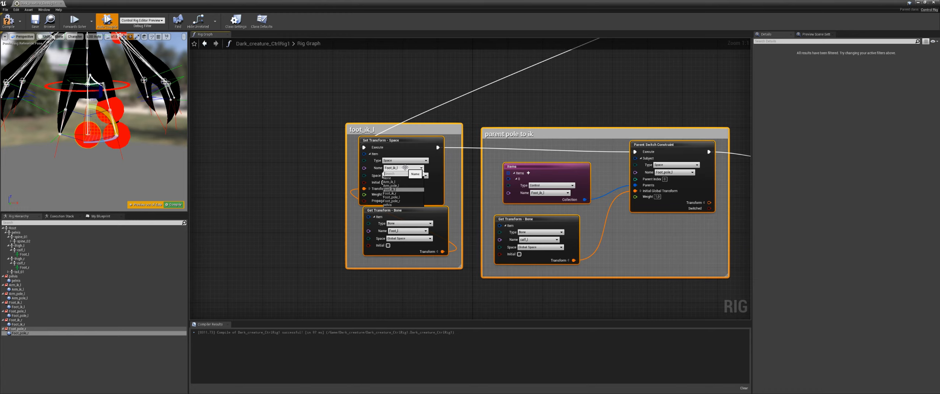
pyautogui.click(399, 194)
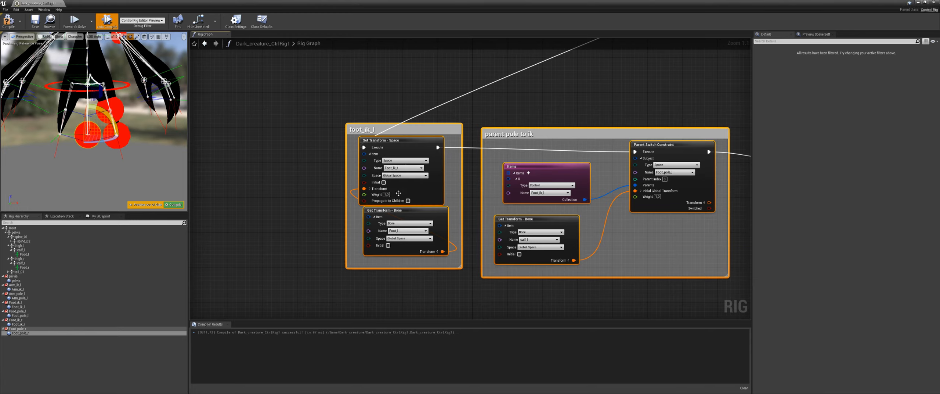
pyautogui.click(408, 230)
pyautogui.write('foot')
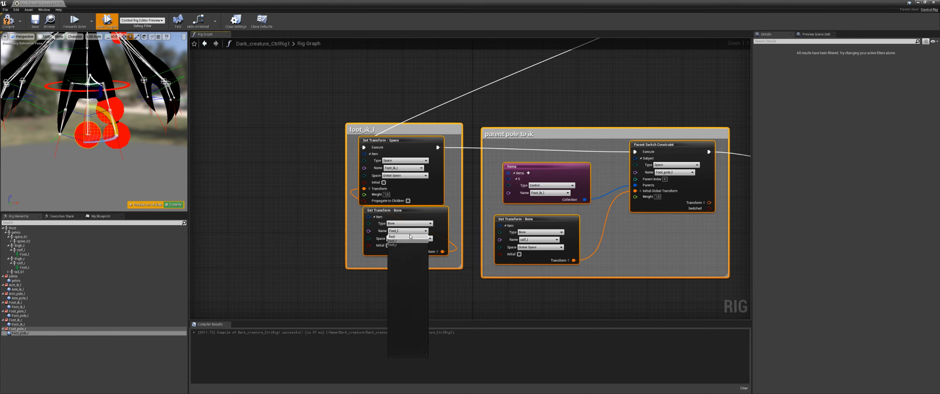
pyautogui.click(396, 244)
# - In the duplicated parent-pole group, set the bone to calf_r, the parent item to Foot_ik_r and the constraint subject to Foot_pole_r
pyautogui.moveTo(557, 296); pyautogui.dragTo(479, 298, button='right')
pyautogui.click(469, 244)
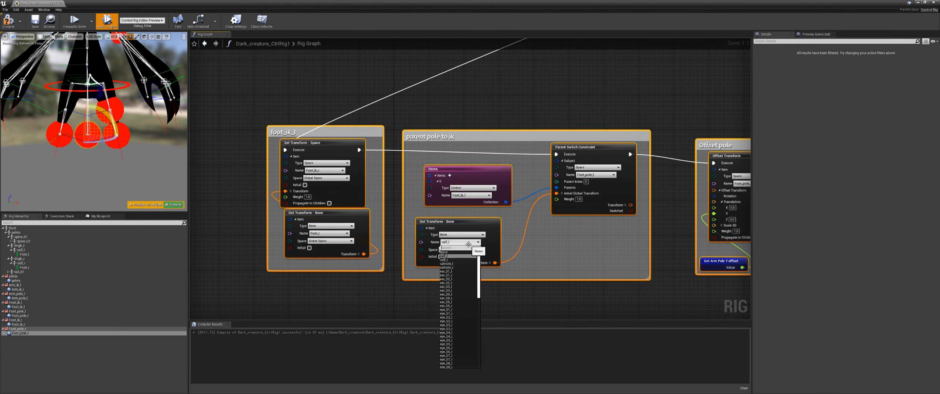
pyautogui.click(445, 260)
pyautogui.click(471, 195)
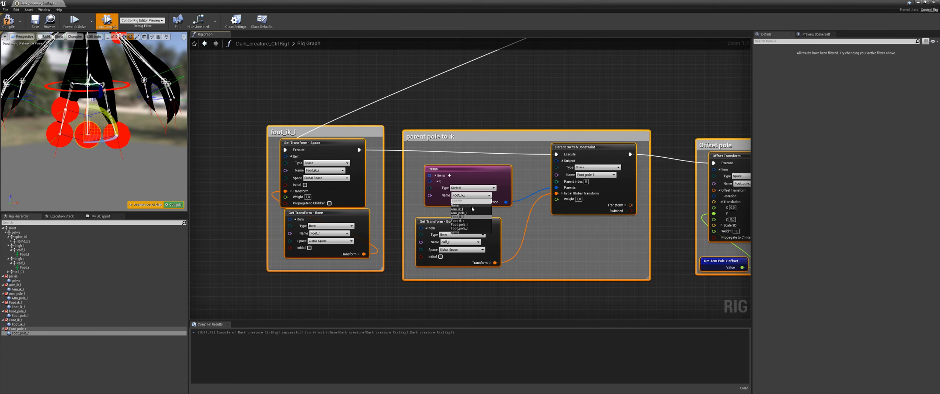
pyautogui.click(469, 220)
pyautogui.moveTo(589, 239); pyautogui.dragTo(453, 281, button='right')
pyautogui.click(472, 217)
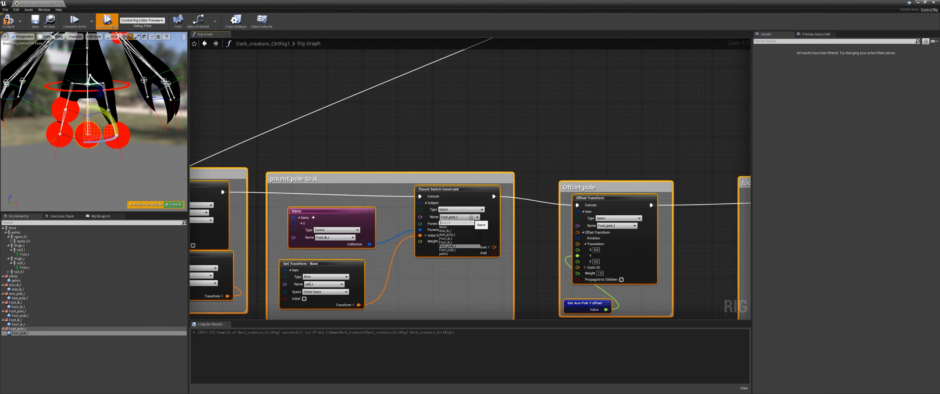
pyautogui.click(463, 250)
# - Set the duplicated Offset Transform node's target space to Foot_pole_r
pyautogui.moveTo(509, 287); pyautogui.dragTo(391, 260, button='right')
pyautogui.click(504, 198)
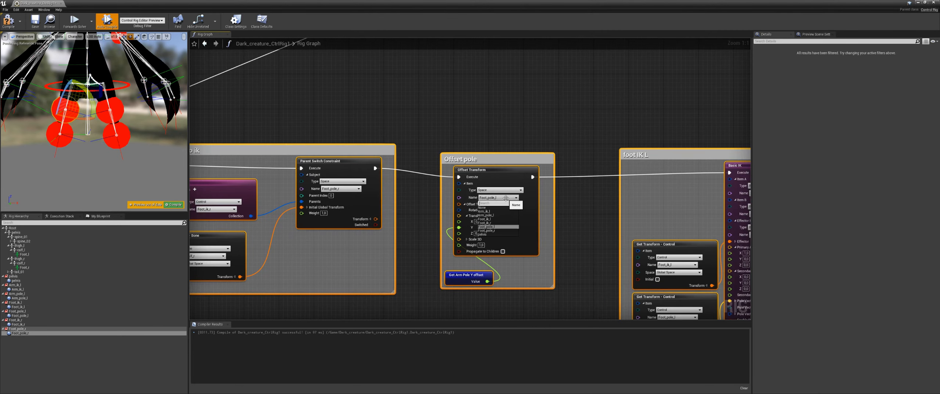
pyautogui.click(495, 231)
# - In the duplicated foot IK group, point the two control transform nodes to Foot_ik_r and Foot_pole_r
pyautogui.moveTo(604, 232); pyautogui.dragTo(354, 154, button='right')
pyautogui.click(426, 187)
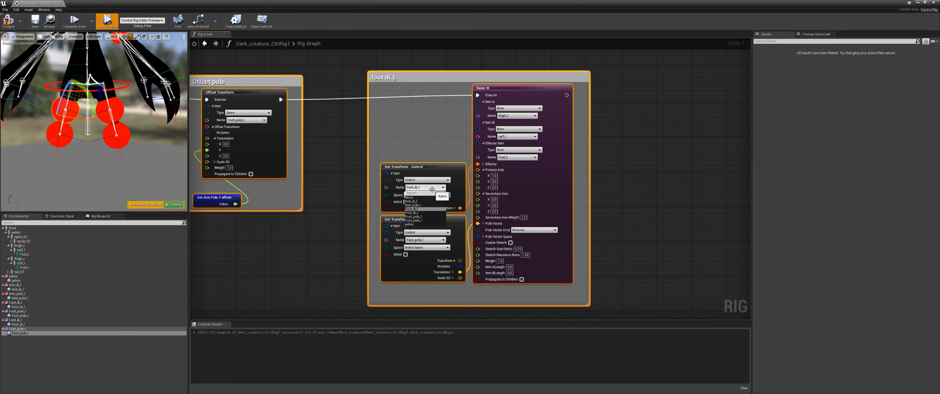
pyautogui.click(422, 214)
pyautogui.moveTo(426, 268); pyautogui.dragTo(425, 237, button='right')
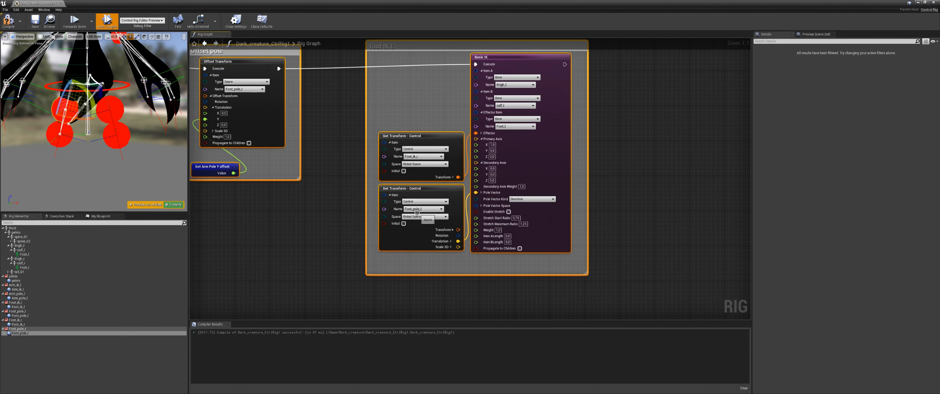
pyautogui.click(424, 208)
pyautogui.click(426, 241)
# - Set the duplicated Basic IK node's Item A to thigh_r, Item B to calf_r and Effector Item to Foot_r
pyautogui.moveTo(518, 87); pyautogui.dragTo(455, 134, button='right')
pyautogui.click(455, 134)
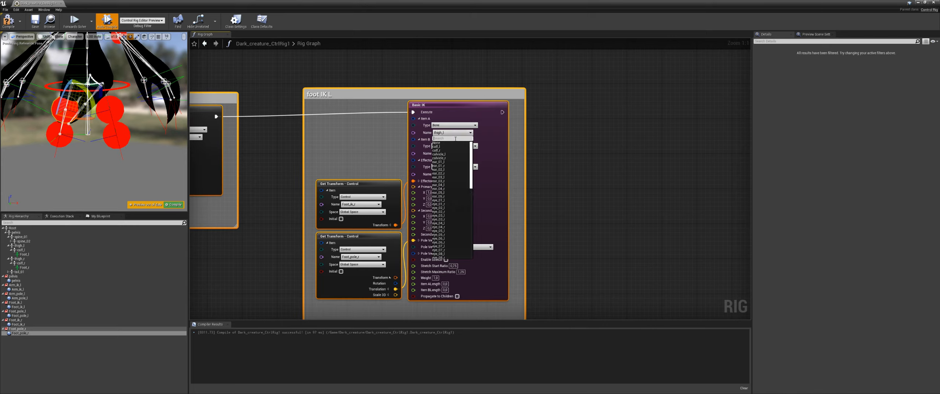
pyautogui.write('thigh')
pyautogui.click(438, 146)
pyautogui.click(453, 154)
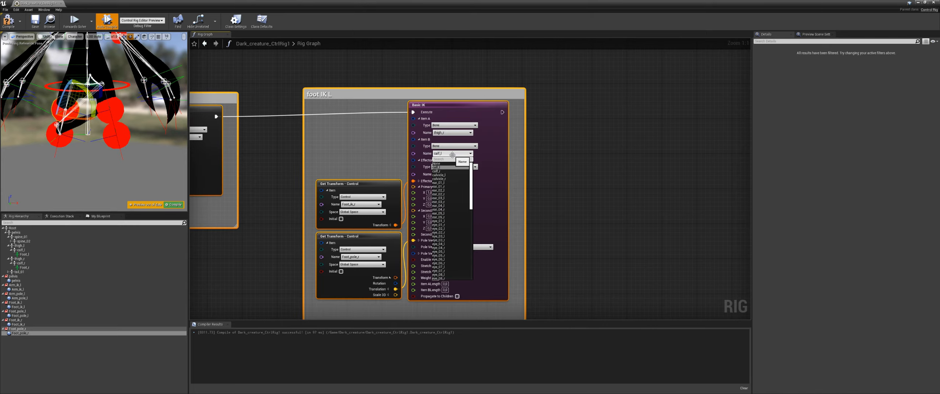
pyautogui.click(439, 171)
pyautogui.click(453, 174)
pyautogui.write('foot')
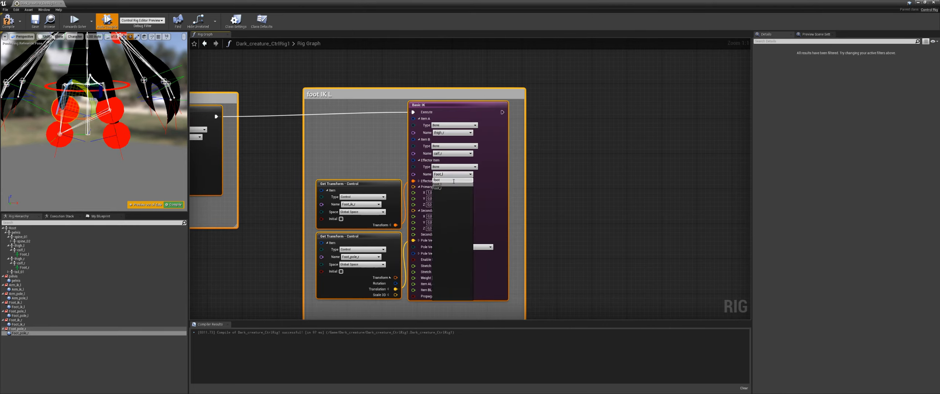
pyautogui.click(437, 188)
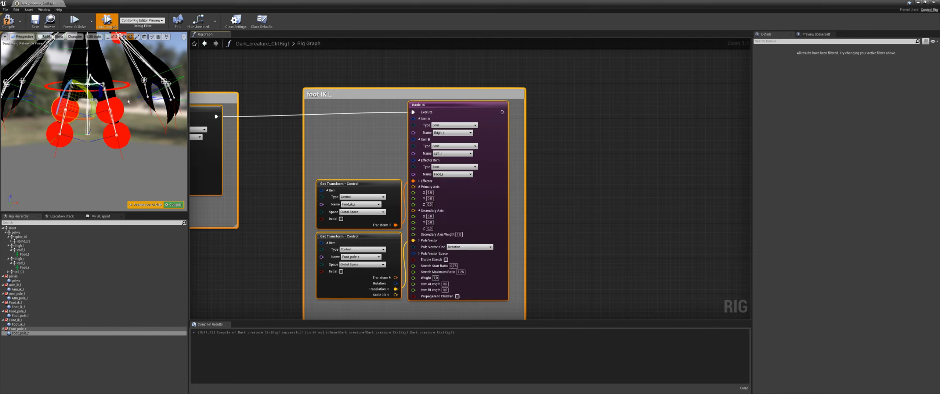
# - Compile the rig and select the Foot_ik_r control in the viewport with the Move tool
pyautogui.click(9, 22)
pyautogui.moveTo(44, 158); pyautogui.dragTo(34, 137)
pyautogui.click(37, 138)
pyautogui.press('w')
pyautogui.click(9, 22)
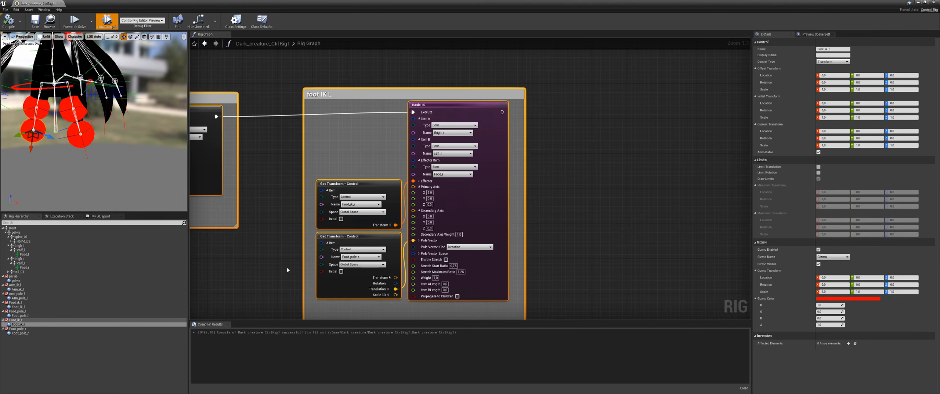
# - Nudge the Get Arm Pole Y offset variable node within the duplicated Offset pole group
pyautogui.moveTo(287, 267); pyautogui.dragTo(409, 243, button='right')
pyautogui.click(418, 221)
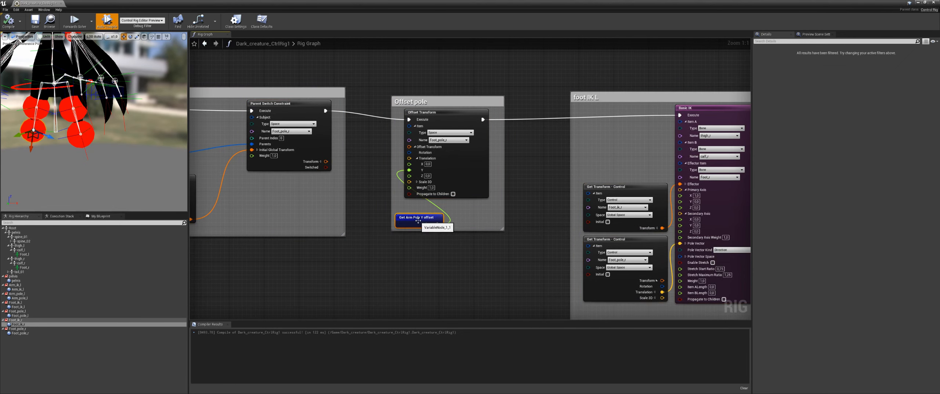
pyautogui.moveTo(418, 221); pyautogui.dragTo(414, 221)
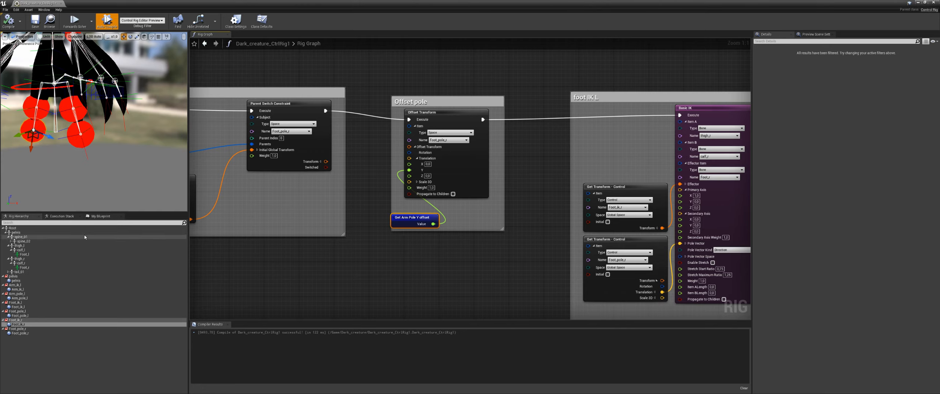
# - Set the default value of the Arm Pole Y offset variable to -15 and check the pole controls on the creature
pyautogui.click(101, 216)
pyautogui.click(38, 253)
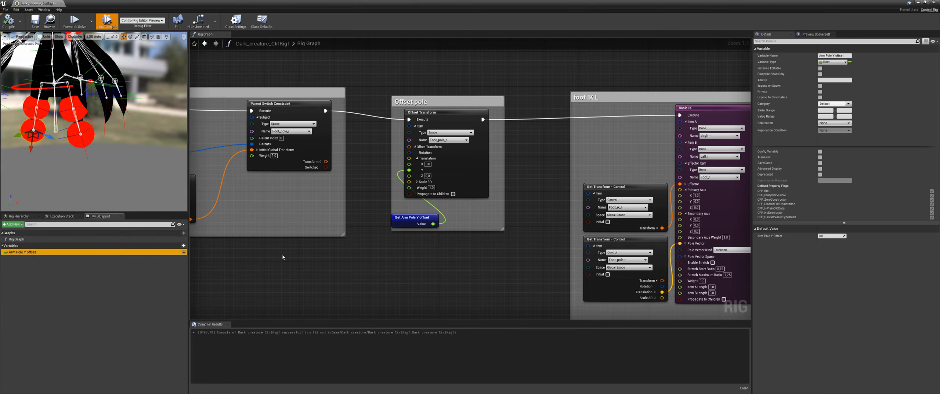
pyautogui.click(831, 236)
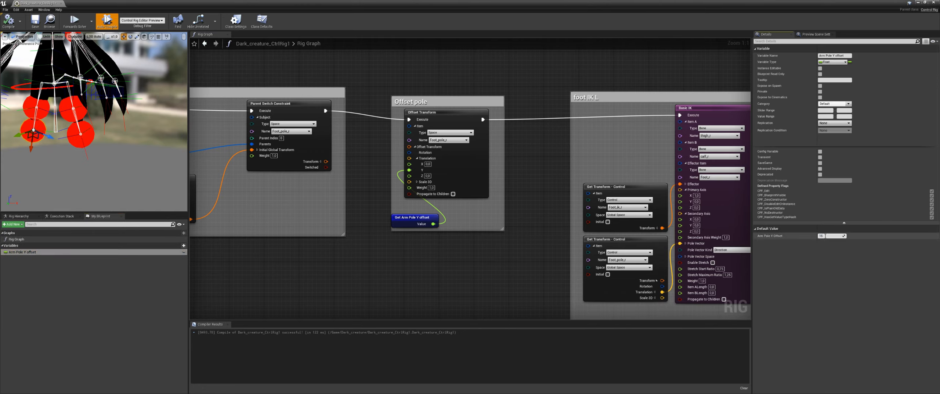
pyautogui.write('-15')
pyautogui.press('Return')
pyautogui.keyDown('alt'); pyautogui.moveTo(163, 173); pyautogui.dragTo(184, 189); pyautogui.keyUp('alt')
pyautogui.scroll(-5, 163, 173)
pyautogui.scroll(3, 163, 173)
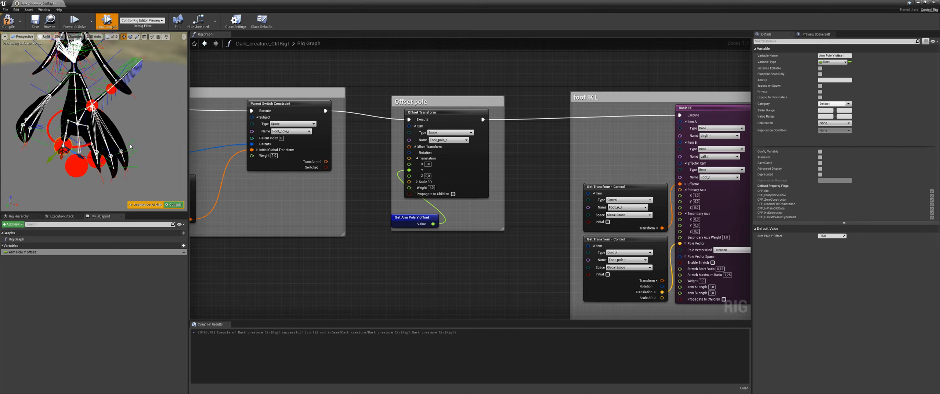
pyautogui.keyDown('alt'); pyautogui.moveTo(130, 146); pyautogui.dragTo(76, 111); pyautogui.keyUp('alt')
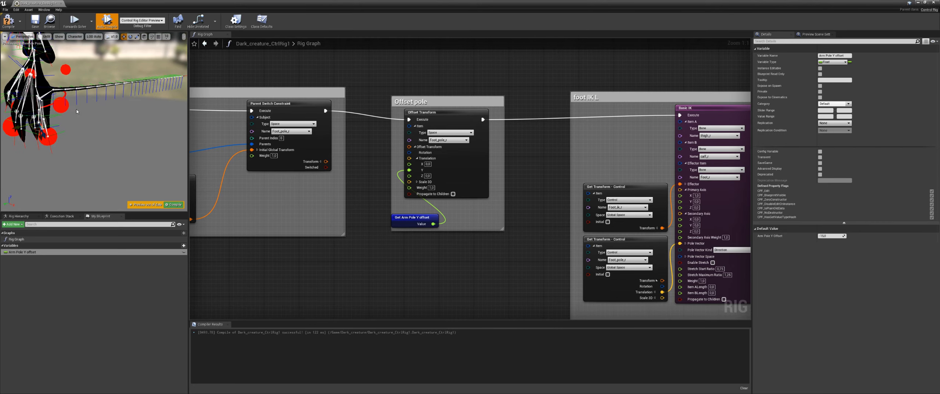
# - Insert a Multiply (Float) node with B set to -1 between Arm Pole Y offset and the right foot Offset Transform's Translation Y
pyautogui.moveTo(404, 243); pyautogui.dragTo(429, 242, button='right')
pyautogui.moveTo(457, 224); pyautogui.dragTo(479, 226)
pyautogui.write('multiply')
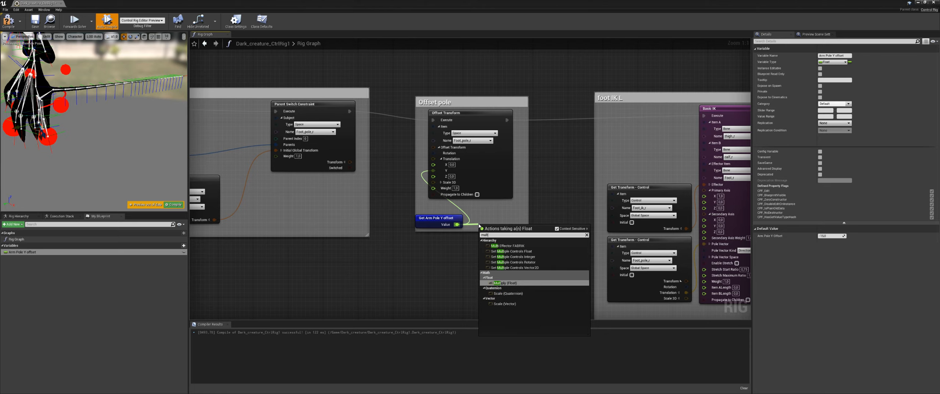
pyautogui.press('Return')
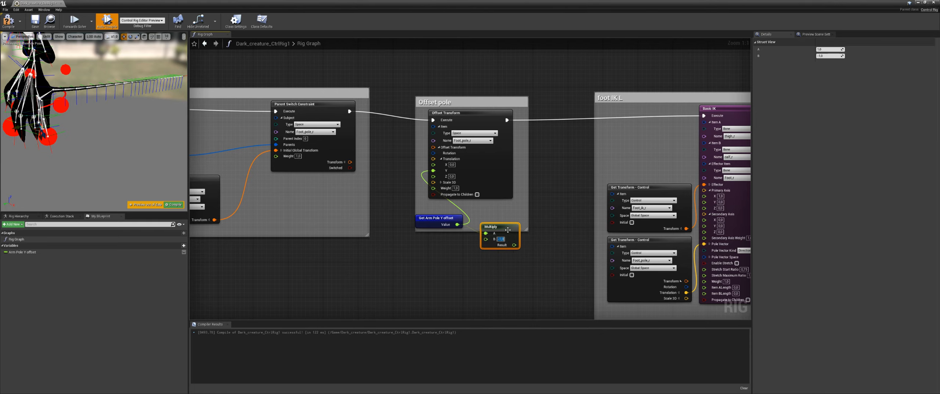
pyautogui.moveTo(508, 230); pyautogui.dragTo(433, 170)
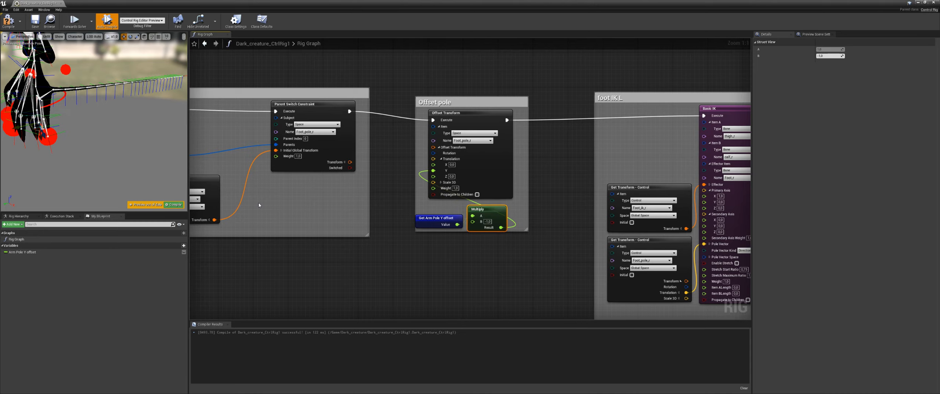
# - Compile the rig and open the Arm Pole Y offset variable's default value
pyautogui.keyDown('alt'); pyautogui.moveTo(73, 129); pyautogui.dragTo(121, 130, button='middle'); pyautogui.keyUp('alt')
pyautogui.keyDown('alt'); pyautogui.moveTo(74, 128); pyautogui.dragTo(107, 156); pyautogui.keyUp('alt')
pyautogui.click(173, 204)
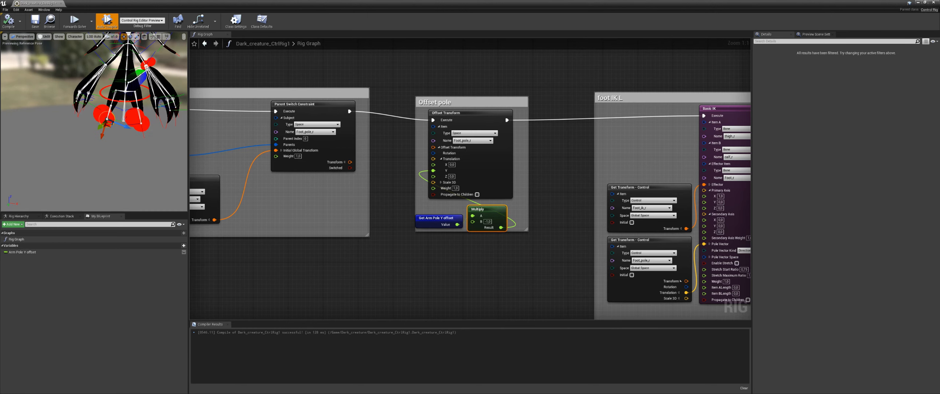
pyautogui.click(443, 217)
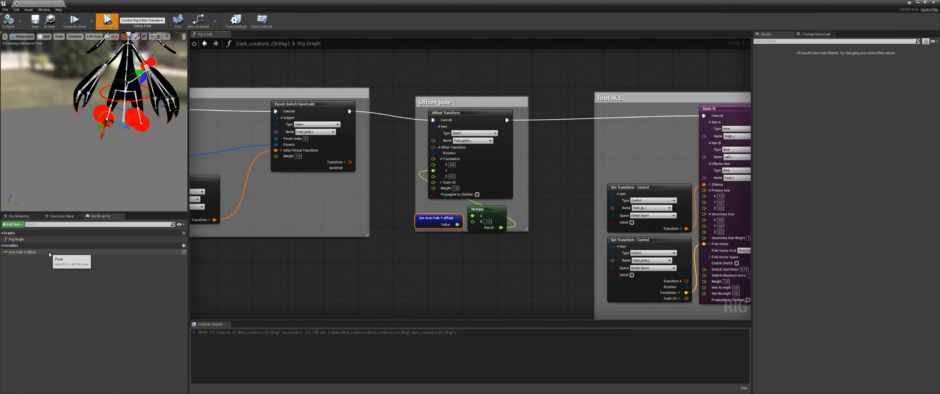
pyautogui.click(22, 252)
pyautogui.click(828, 235)
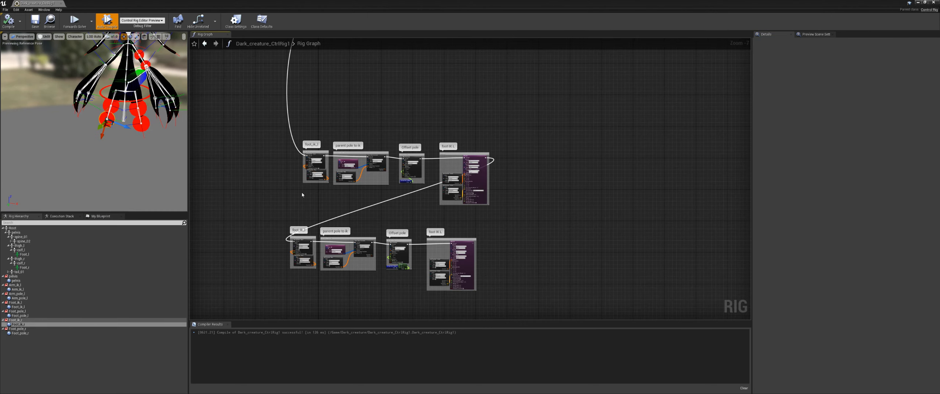
# - Add two new spaces to the rig hierarchy for the right arm, duplicating the first one
pyautogui.moveTo(388, 193); pyautogui.dragTo(391, 255, button='right')
pyautogui.scroll(3, 391, 255)
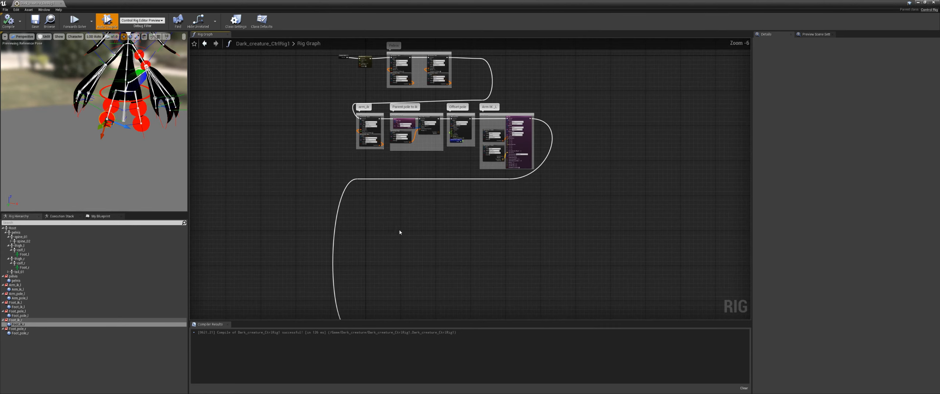
pyautogui.rightClick(35, 347)
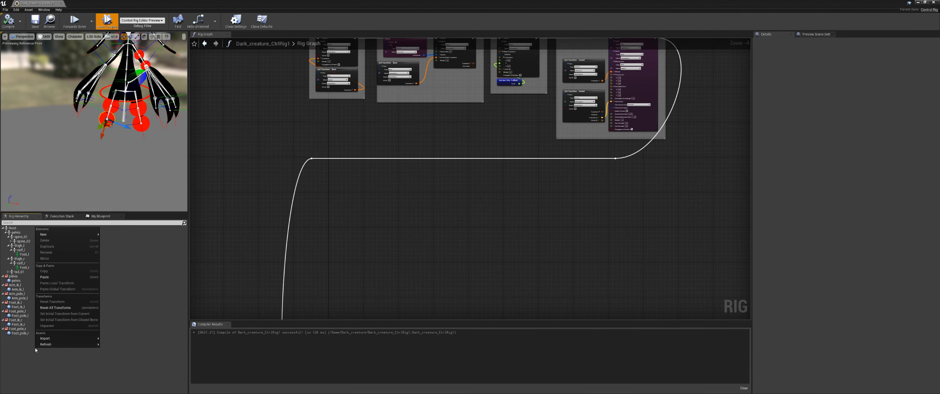
pyautogui.moveTo(61, 235)
pyautogui.click(111, 247)
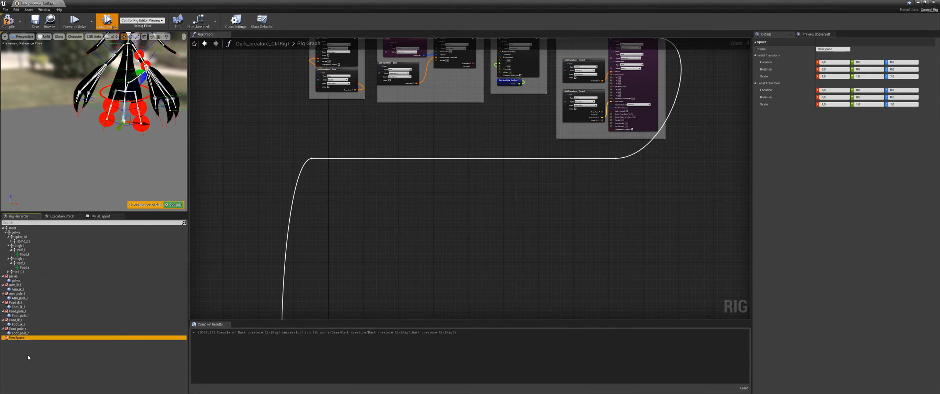
pyautogui.rightClick(28, 355)
pyautogui.click(17, 339)
pyautogui.hotkey('ctrl', 'd')
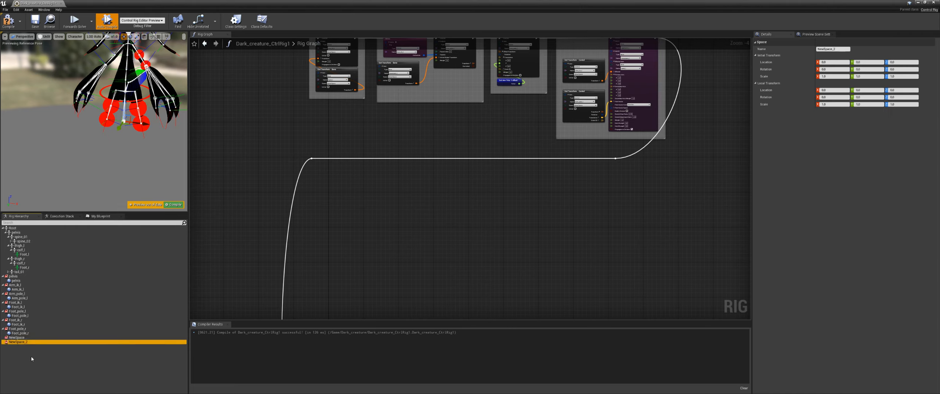
# - Add two new controls to the rig hierarchy for the right arm, duplicating the first one
pyautogui.rightClick(43, 340)
pyautogui.click(117, 256)
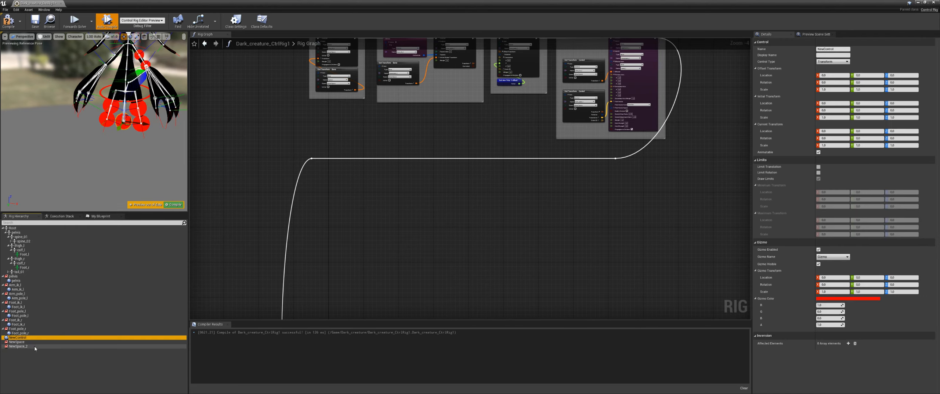
pyautogui.hotkey('ctrl', 'd')
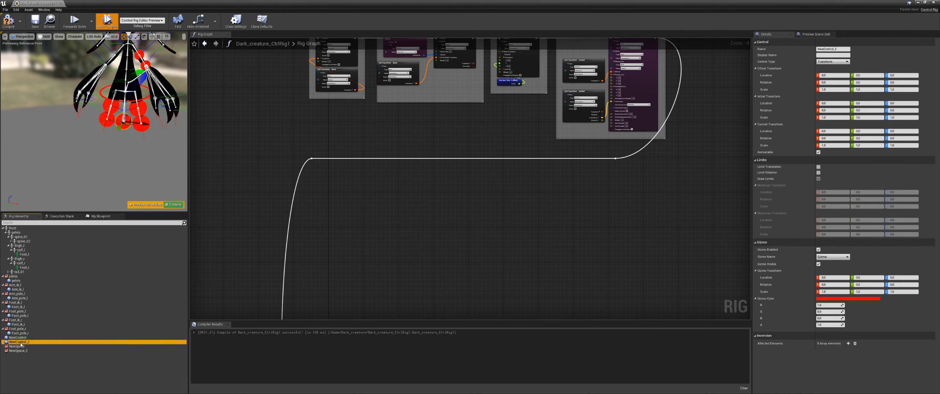
# - Rename the first new space as Arm_ik_r, based on the left arm IK space's name
pyautogui.doubleClick(14, 285)
pyautogui.hotkey('ctrl', 'c')
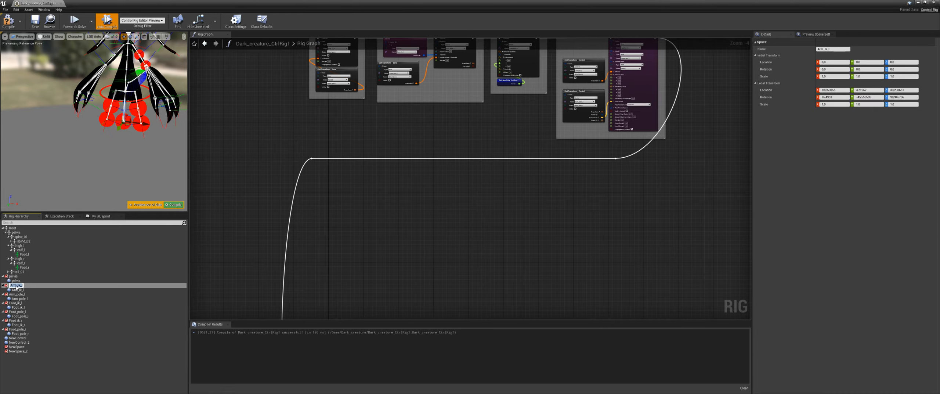
pyautogui.click(19, 342)
pyautogui.click(26, 347)
pyautogui.click(26, 347)
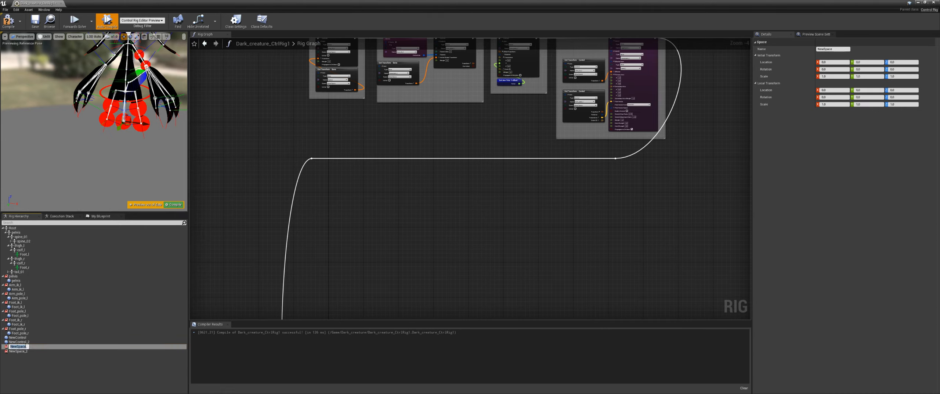
pyautogui.write('Arm_ik_r')
pyautogui.press('Return')
# - Rename the duplicated control as Arm_ik_r and parent it under the Arm_ik_r space
pyautogui.doubleClick(20, 342)
pyautogui.hotkey('ctrl', 'v')
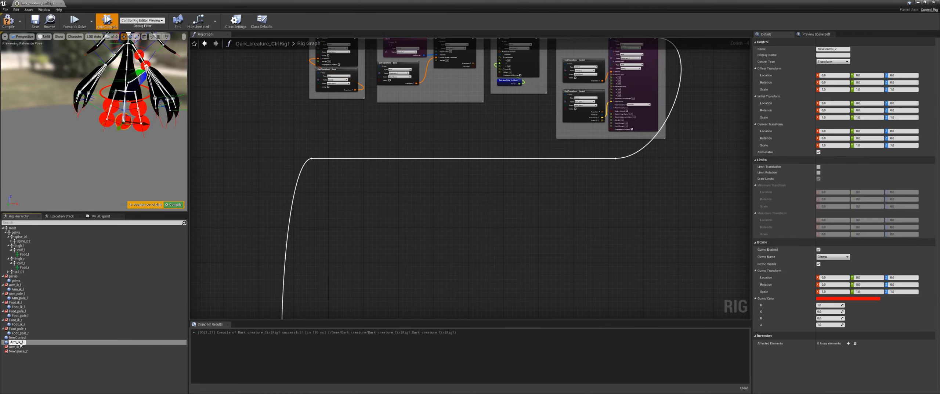
pyautogui.press('Return')
pyautogui.moveTo(21, 344); pyautogui.dragTo(21, 347)
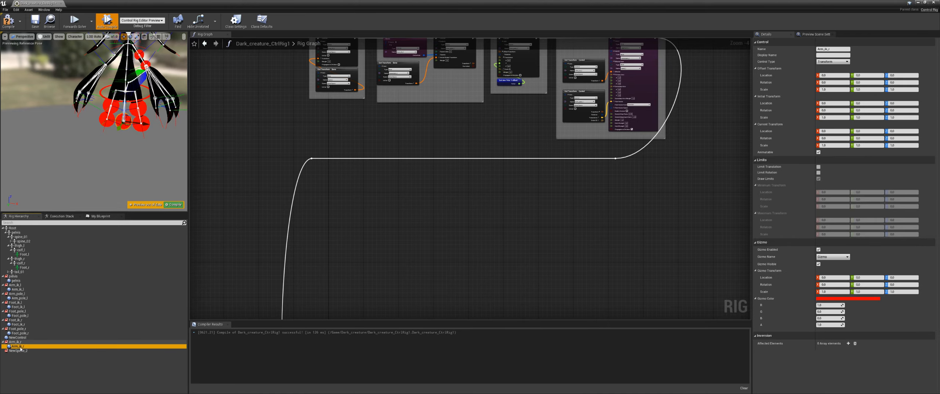
# - Rename the remaining new space as Arm_pole_r, based on the left arm pole space's name
pyautogui.doubleClick(19, 294)
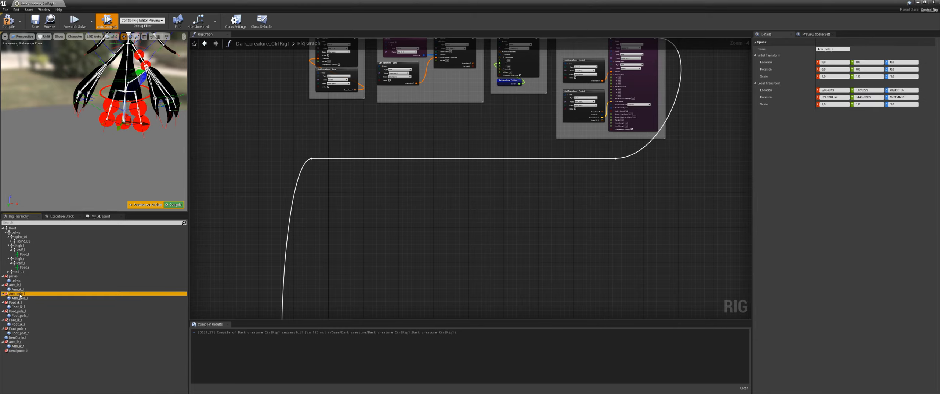
pyautogui.doubleClick(19, 351)
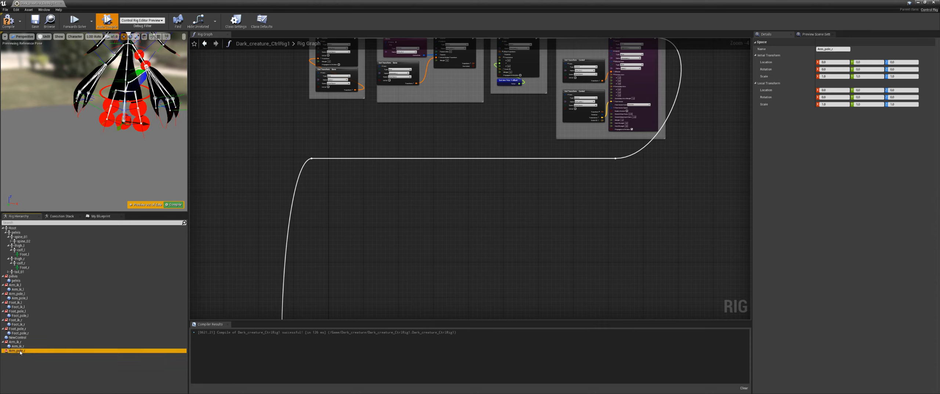
pyautogui.press('Return')
# - Rename the remaining new control as Arm_pole_r and parent it under the Arm_pole_r space
pyautogui.doubleClick(20, 338)
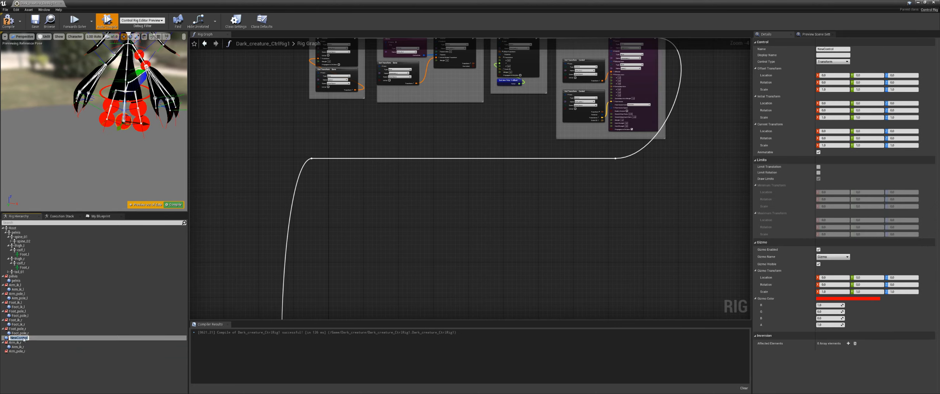
pyautogui.write('rm_pole_r')
pyautogui.press('Return')
pyautogui.moveTo(23, 339); pyautogui.dragTo(22, 351)
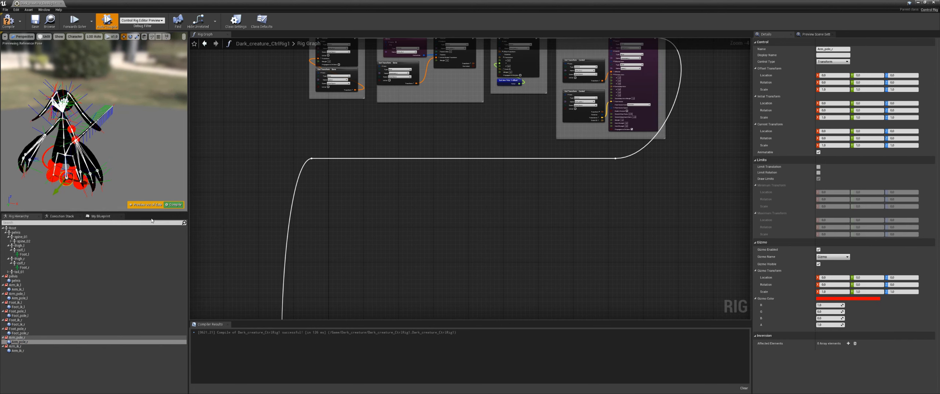
# - Copy all the left arm IK node groups and paste them into the empty graph area below
pyautogui.scroll(-2, 361, 220)
pyautogui.moveTo(361, 221); pyautogui.dragTo(418, 261, button='right')
pyautogui.scroll(1, 433, 248)
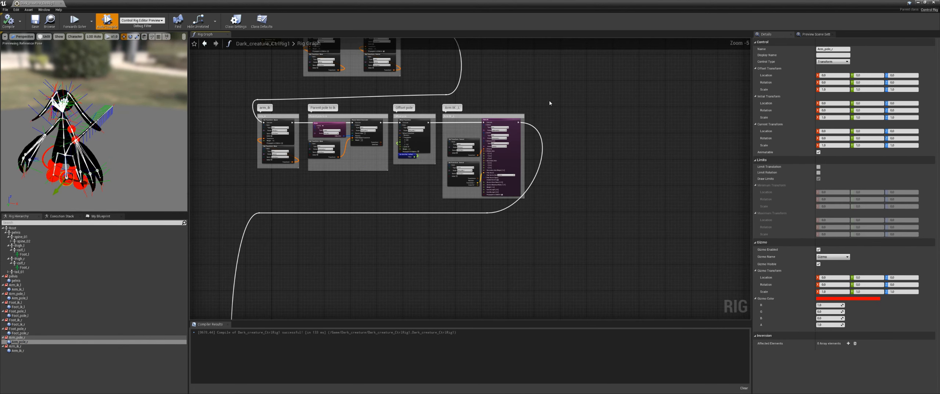
pyautogui.moveTo(550, 101); pyautogui.dragTo(245, 196)
pyautogui.hotkey('ctrl', 'c')
pyautogui.moveTo(246, 196); pyautogui.dragTo(266, 113, button='right')
pyautogui.hotkey('ctrl', 'v')
pyautogui.click(335, 163)
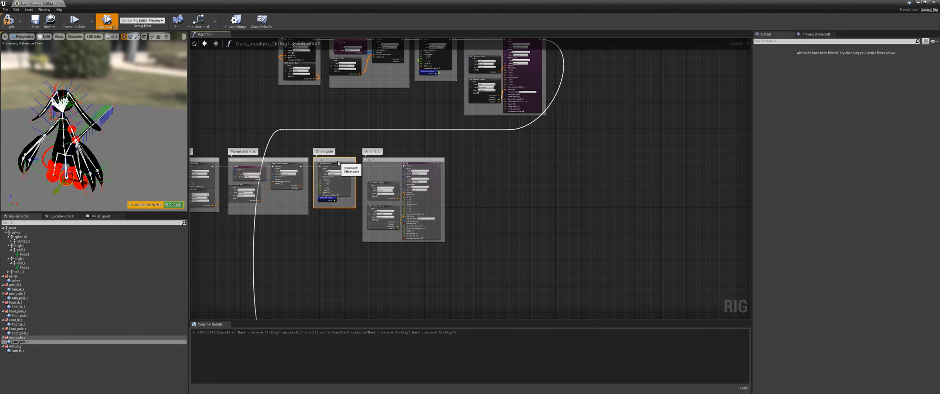
# - Select all the pasted arm IK groups and line them up beneath the original arm row
pyautogui.moveTo(459, 250); pyautogui.dragTo(526, 259, button='right')
pyautogui.moveTo(525, 261); pyautogui.dragTo(235, 154)
pyautogui.moveTo(272, 170); pyautogui.dragTo(374, 171)
pyautogui.scroll(2, 393, 170)
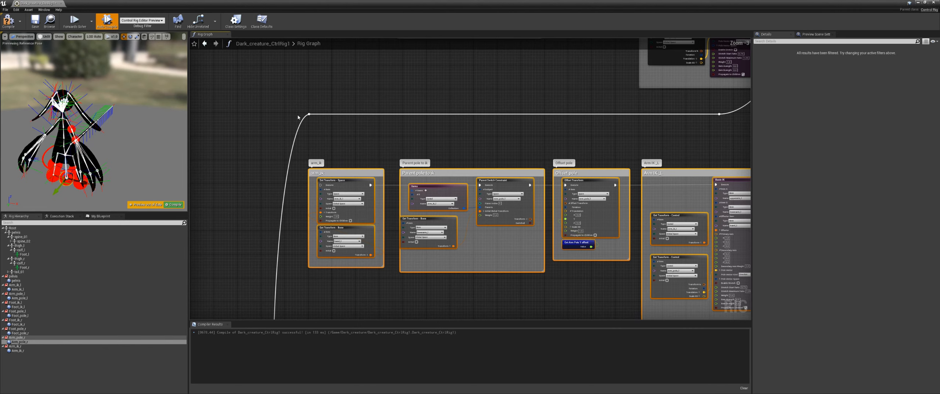
# - Wire the pasted arm chain into the execution flow, adding a reroute node after its Basic IK node
pyautogui.moveTo(310, 114); pyautogui.dragTo(320, 185)
pyautogui.moveTo(551, 206); pyautogui.dragTo(354, 100, button='right')
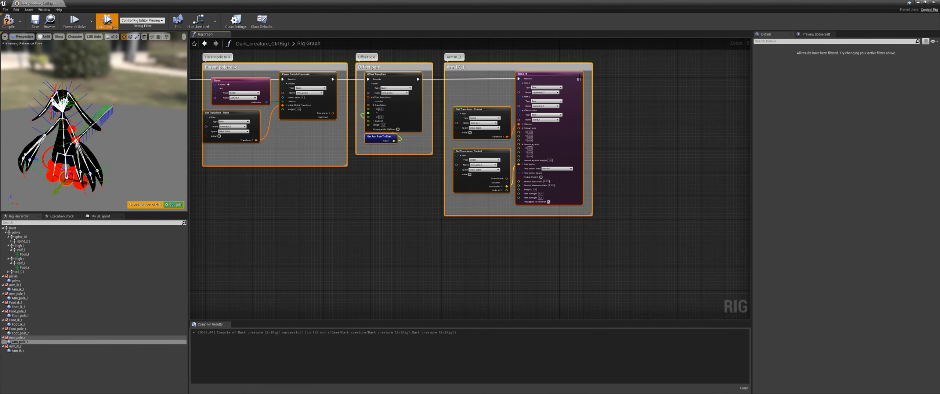
pyautogui.moveTo(579, 78); pyautogui.dragTo(570, 195)
pyautogui.write('rer')
pyautogui.click(648, 107)
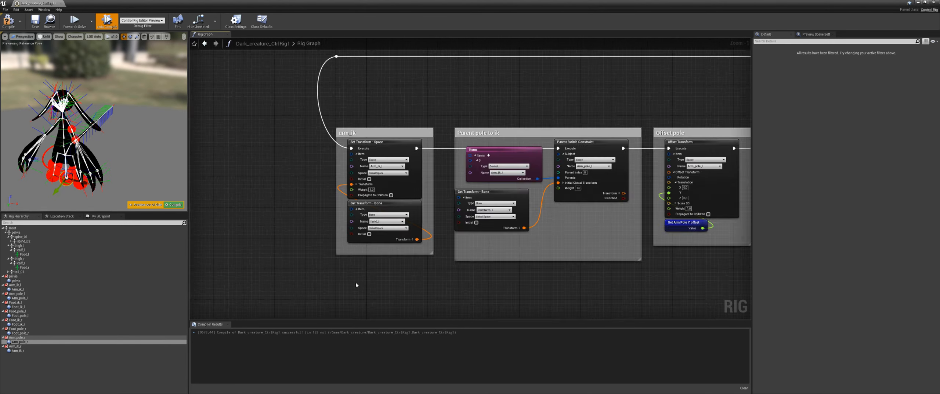
# - Point the duplicated arm nodes to the right-side items, using Arm_ik_r for the space transform and Arm_pole_r for the pole control transform
pyautogui.scroll(1, 356, 286)
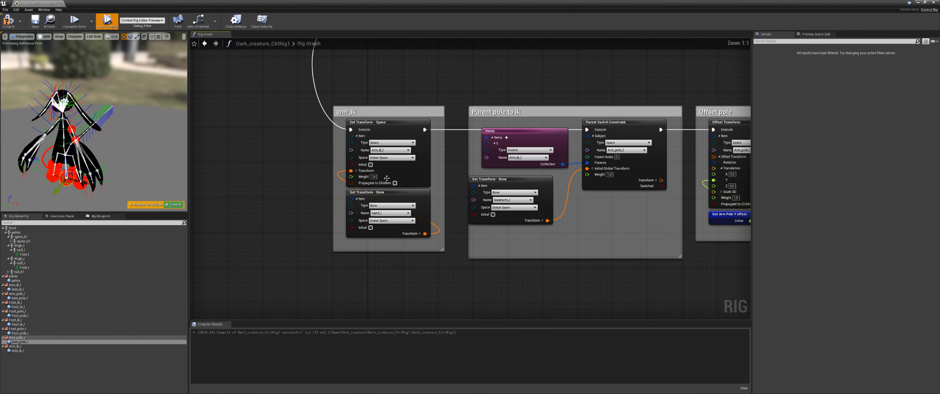
pyautogui.click(397, 150)
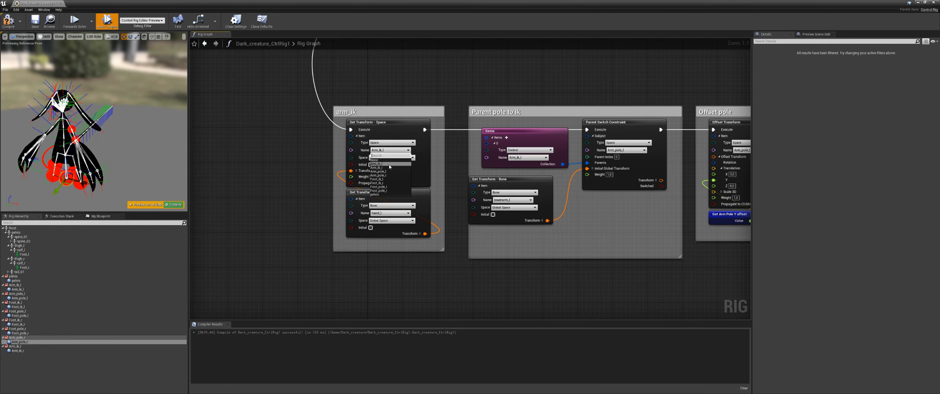
pyautogui.click(390, 164)
pyautogui.click(396, 150)
pyautogui.click(379, 167)
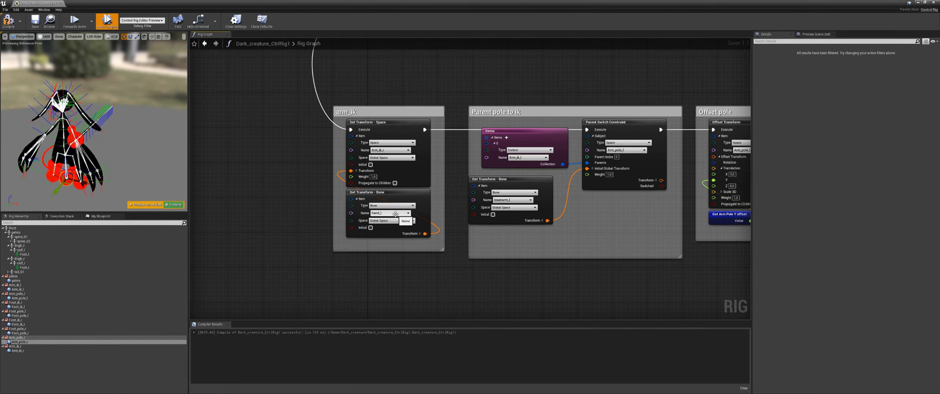
pyautogui.click(395, 214)
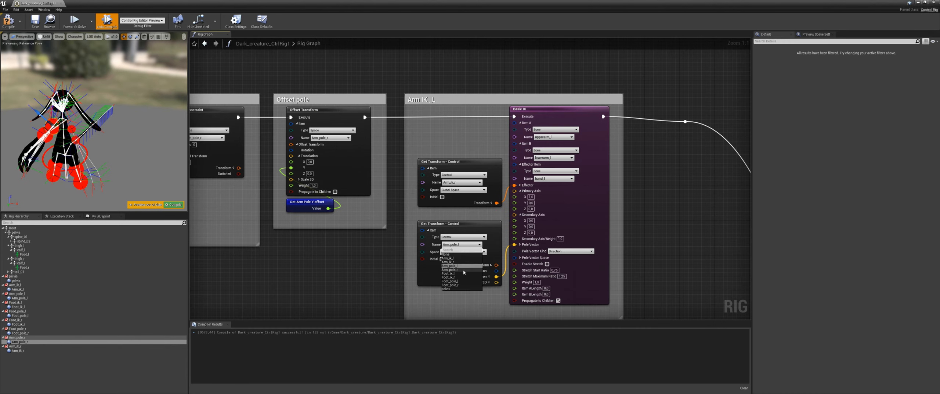
pyautogui.click(450, 269)
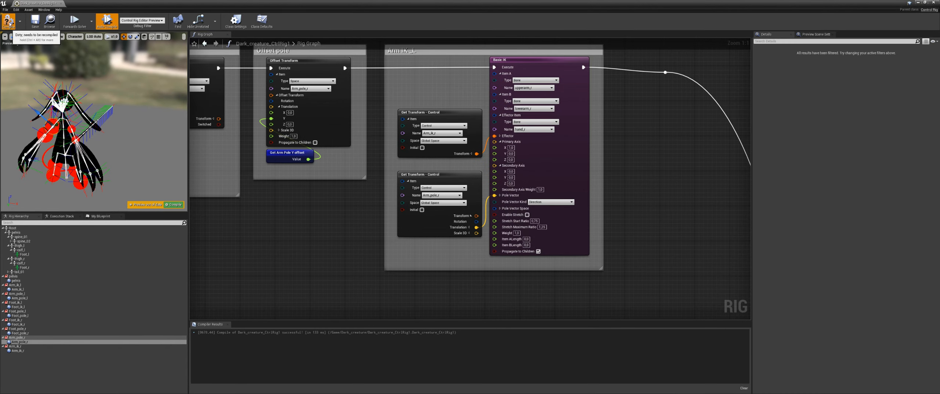
# - Compile the rig and select the Arm_ik_r control in the viewport
pyautogui.click(9, 22)
pyautogui.click(54, 129)
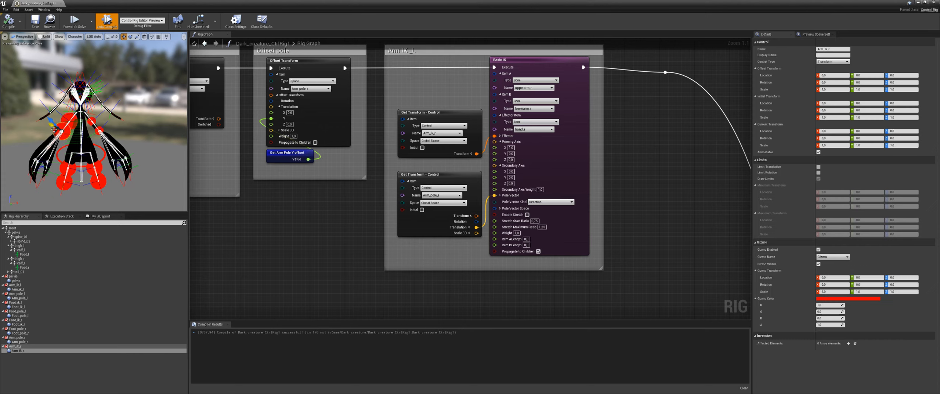
# - Select the Arm_pole_r control in the viewport and change its gizmo shape to Box_Thick
pyautogui.moveTo(55, 129); pyautogui.dragTo(111, 132, button='right')
pyautogui.moveTo(128, 145); pyautogui.dragTo(133, 154)
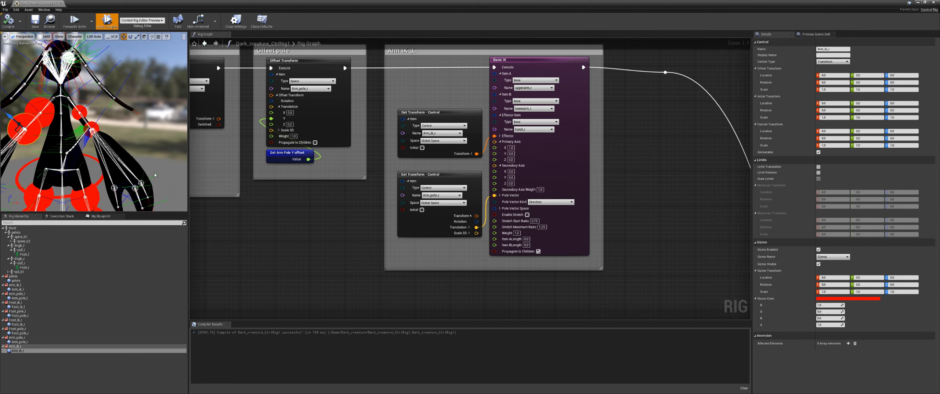
pyautogui.moveTo(154, 175); pyautogui.dragTo(118, 201, button='middle')
pyautogui.click(83, 91)
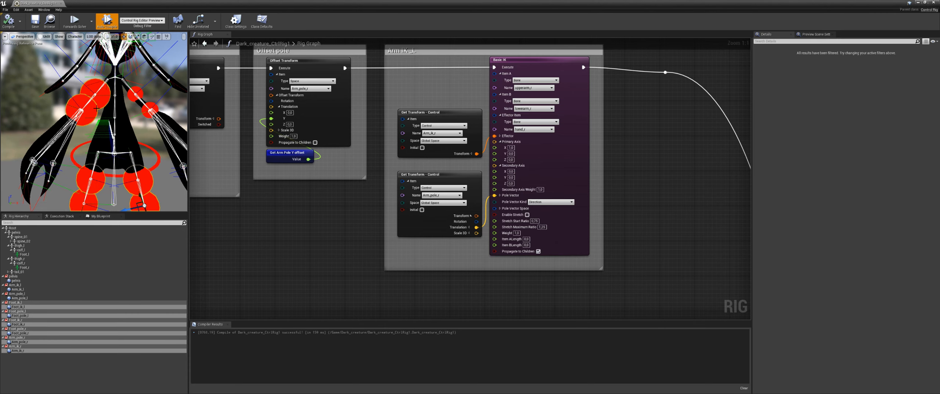
pyautogui.click(88, 87)
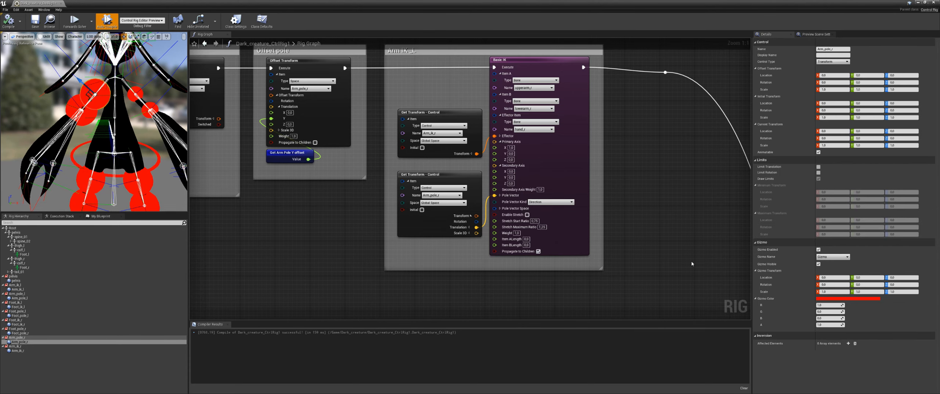
pyautogui.click(827, 258)
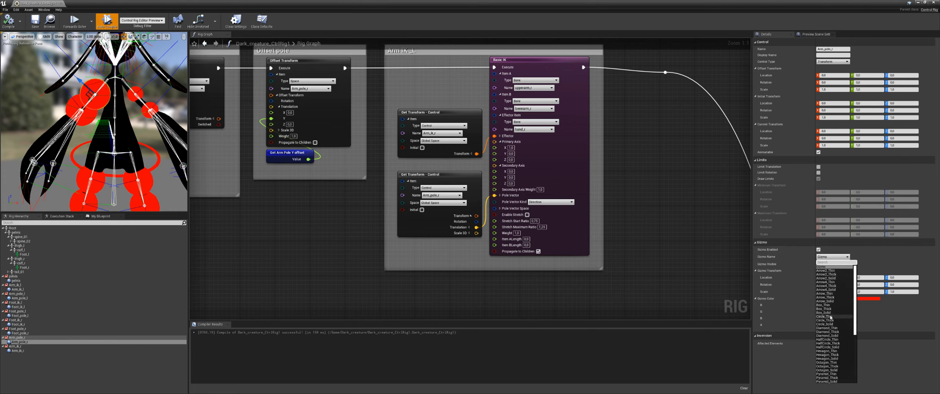
pyautogui.click(824, 304)
pyautogui.click(836, 258)
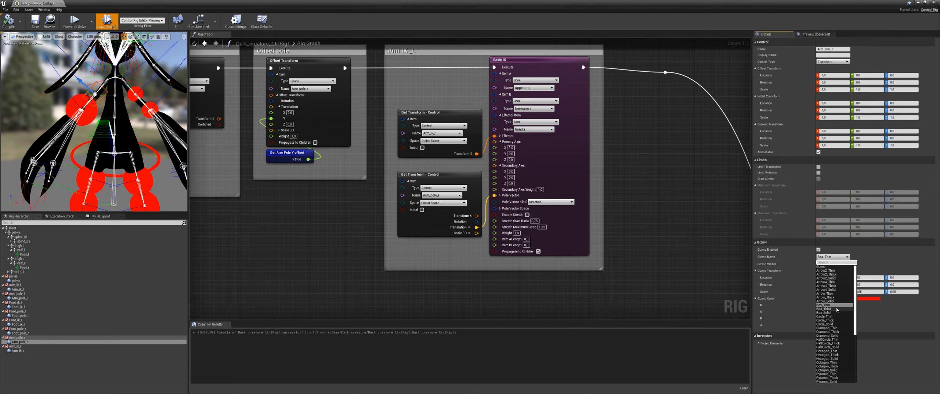
pyautogui.click(832, 289)
# - Select the Arm_ik_r control in the viewport and set its gizmo shape to Box_Thick
pyautogui.click(106, 137)
pyautogui.moveTo(105, 138)
pyautogui.keyDown('alt'); pyautogui.mouseDown()
pyautogui.moveTo(110, 146)
pyautogui.moveTo(105, 138)
pyautogui.mouseUp(); pyautogui.keyUp('alt')
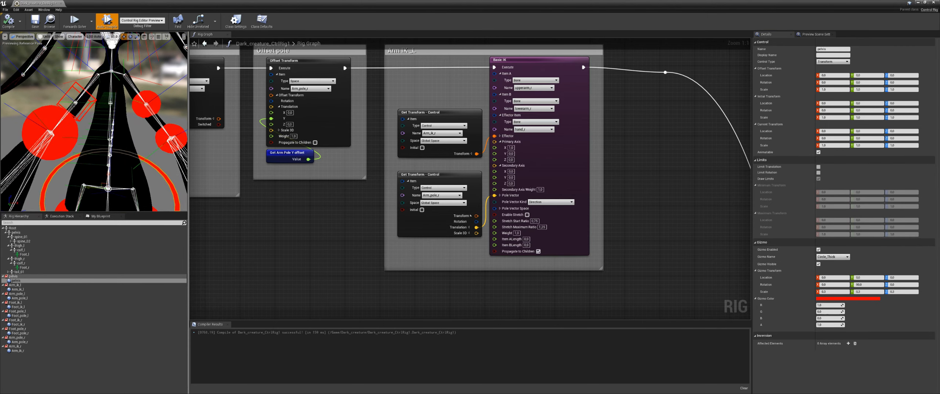
pyautogui.moveTo(106, 137); pyautogui.dragTo(85, 143, button='right')
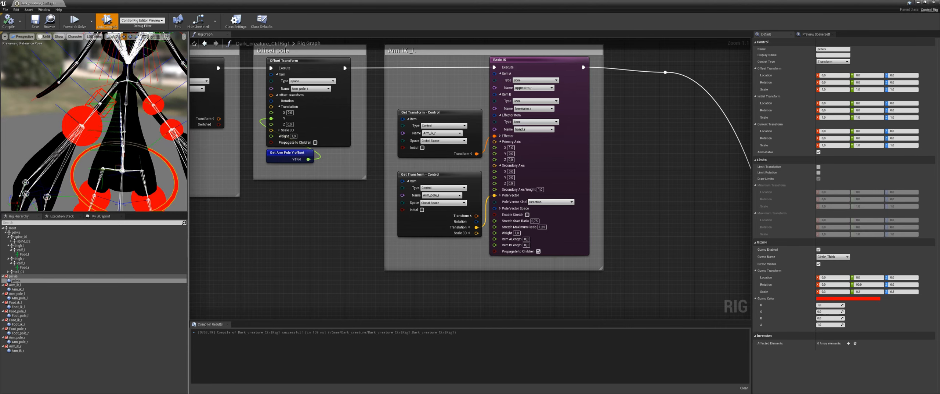
pyautogui.click(96, 131)
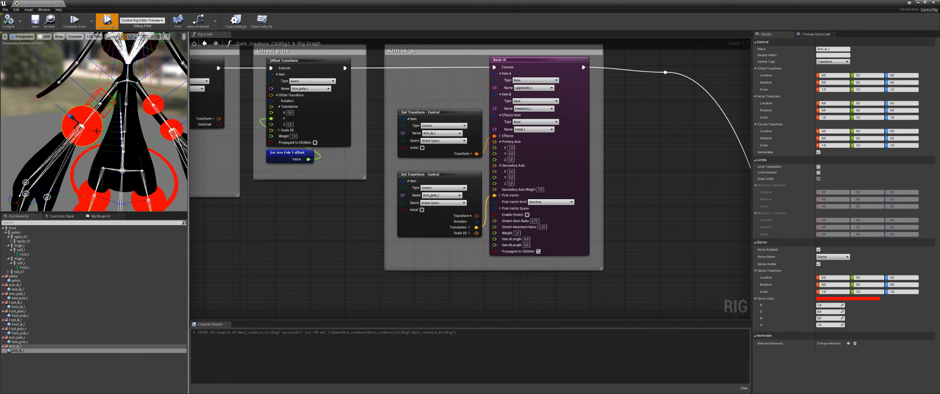
pyautogui.click(839, 257)
pyautogui.write('box')
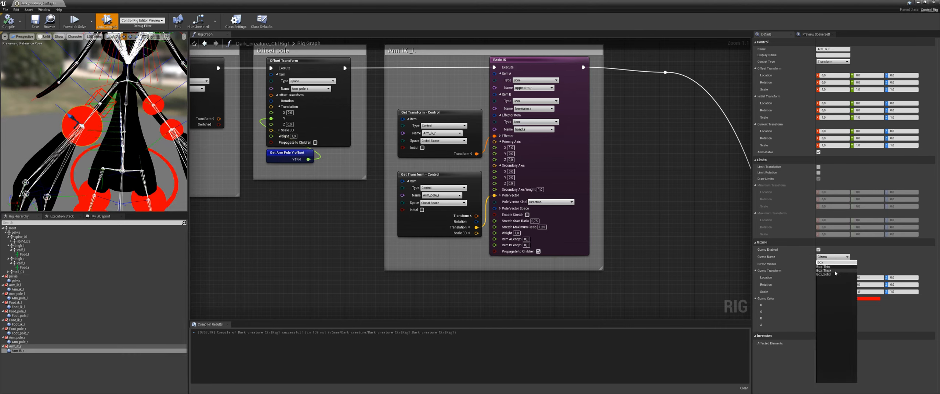
pyautogui.click(831, 270)
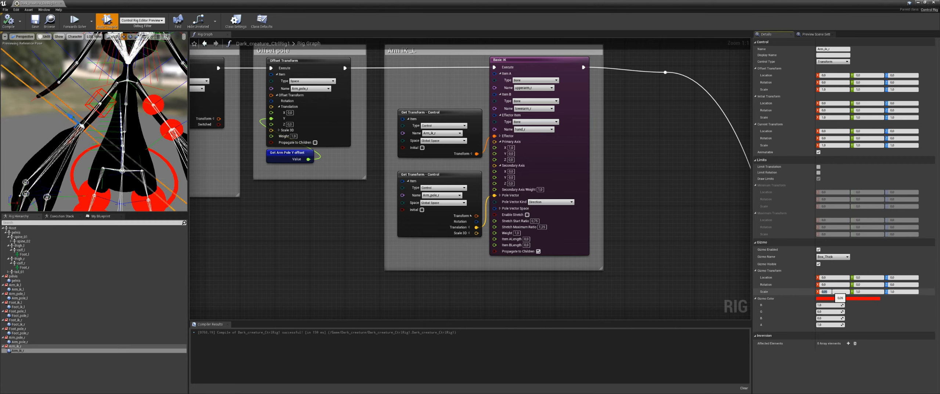
# - Scale the Arm_ik_r gizmo down to 0.05 on all three axes
pyautogui.press('Return')
pyautogui.click(870, 293)
pyautogui.write('.05')
pyautogui.press('Return')
pyautogui.click(897, 292)
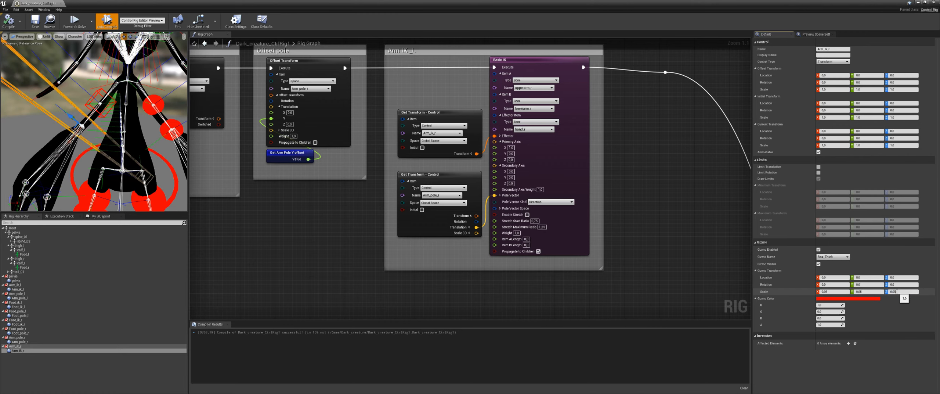
pyautogui.write('.05')
pyautogui.press('Return')
# - Give the remaining arm and foot controls the Box_Thick gizmo at a scale of 0.05
pyautogui.click(20, 298)
pyautogui.scroll(-6, 153, 123)
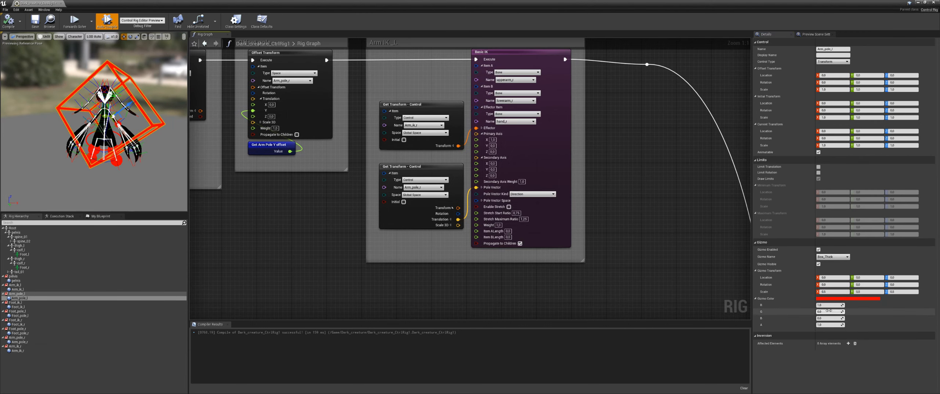
pyautogui.click(834, 256)
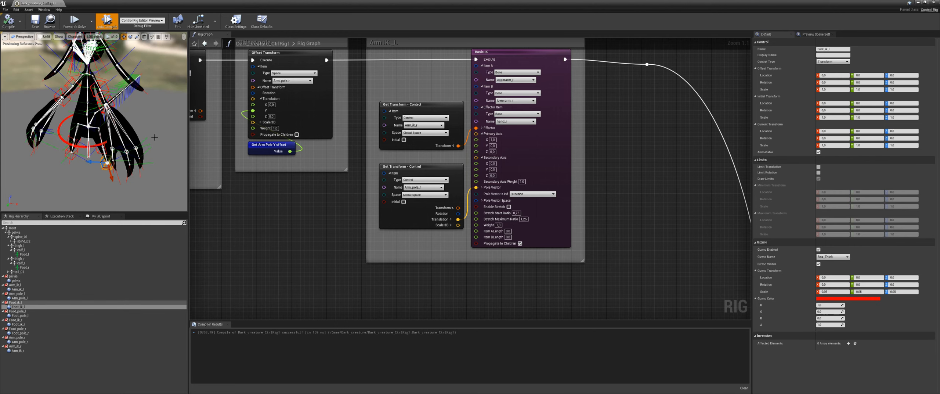
# - Connect Forwards Solve directly to the Pelvis group's first Set Transform node, bypassing Draw Hierarchy
pyautogui.scroll(-4, 323, 110)
pyautogui.moveTo(312, 84); pyautogui.dragTo(514, 316, button='right')
pyautogui.scroll(4, 373, 175)
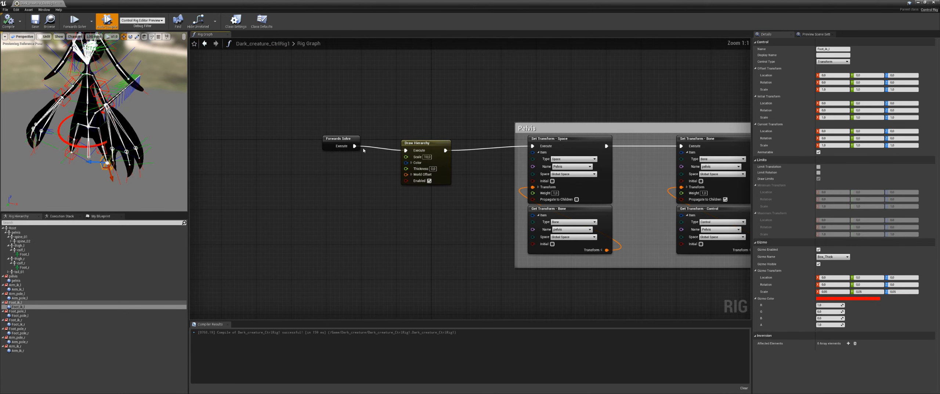
pyautogui.moveTo(354, 146); pyautogui.dragTo(532, 146)
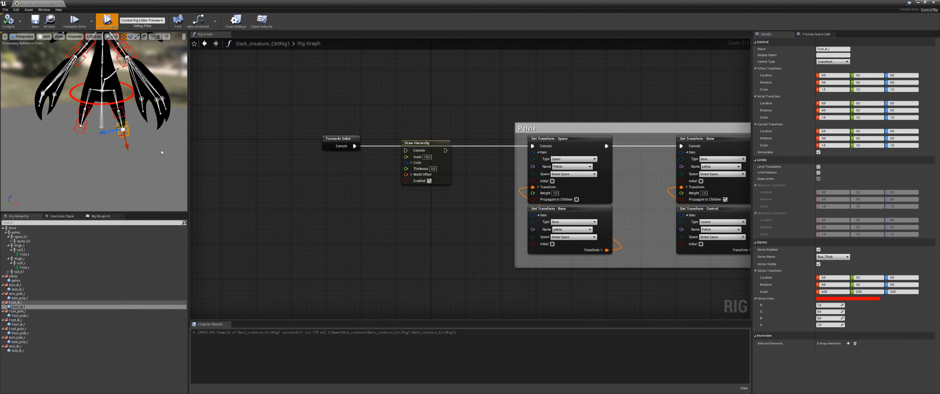
# - Rename the comment around the upper foot row's Basic IK node to foot IK R
pyautogui.moveTo(156, 169)
pyautogui.mouseDown(button='right')
pyautogui.moveTo(150, 140)
pyautogui.moveTo(164, 161)
pyautogui.mouseUp(button='right')
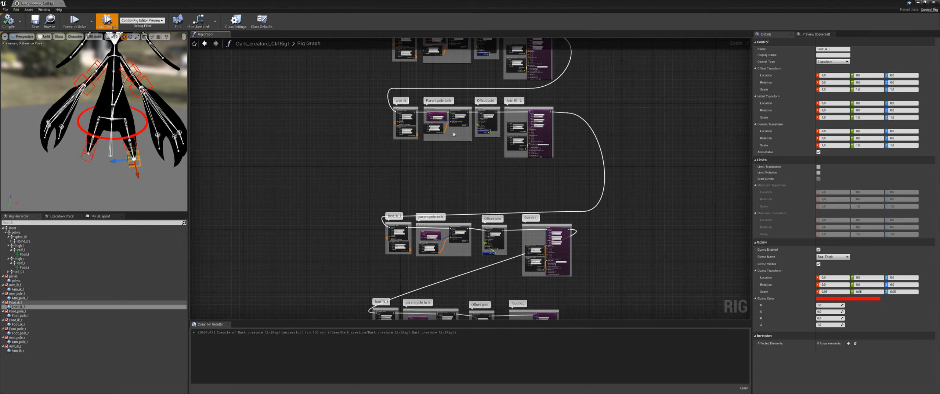
pyautogui.scroll(3, 482, 206)
pyautogui.moveTo(547, 186); pyautogui.dragTo(524, 167, button='right')
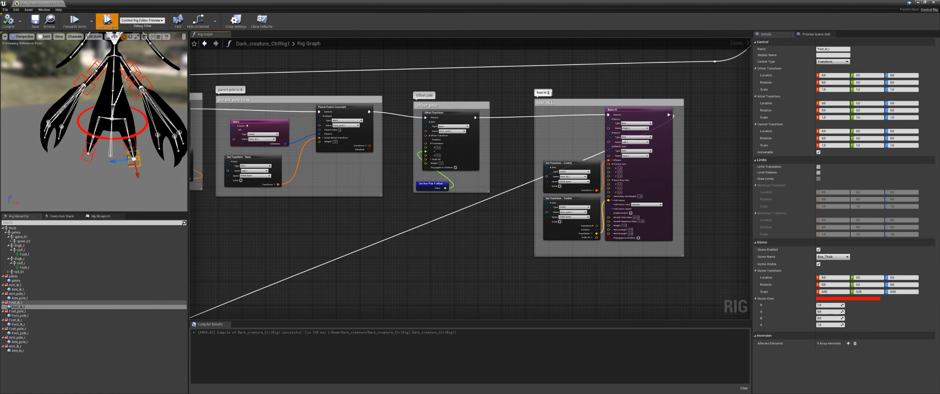
pyautogui.write('R')
pyautogui.press('Return')
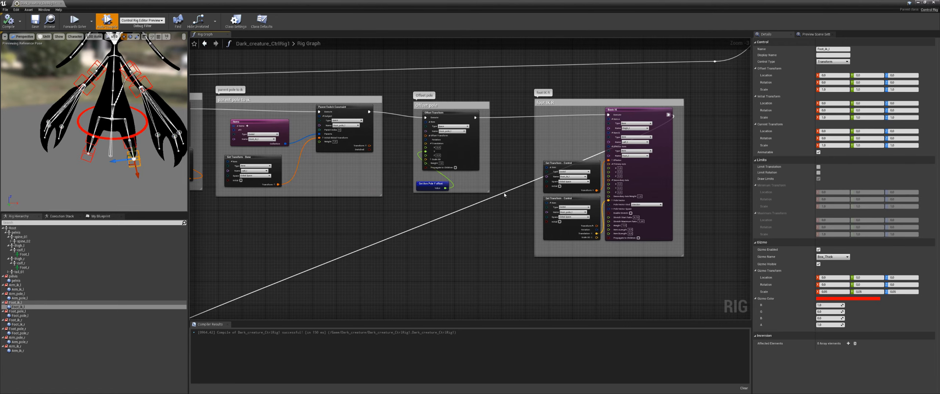
# - Add two reroute nodes to the execution wire leaving the foot IK R group and place them beyond the group's output side
pyautogui.doubleClick(508, 194)
pyautogui.moveTo(511, 197); pyautogui.dragTo(718, 118)
pyautogui.moveTo(390, 196); pyautogui.dragTo(404, 81, button='right')
pyautogui.doubleClick(435, 93)
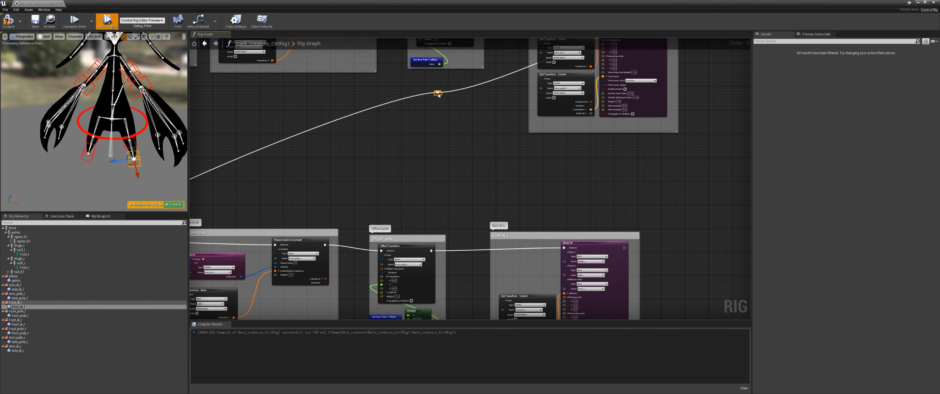
pyautogui.moveTo(437, 93); pyautogui.dragTo(699, 155)
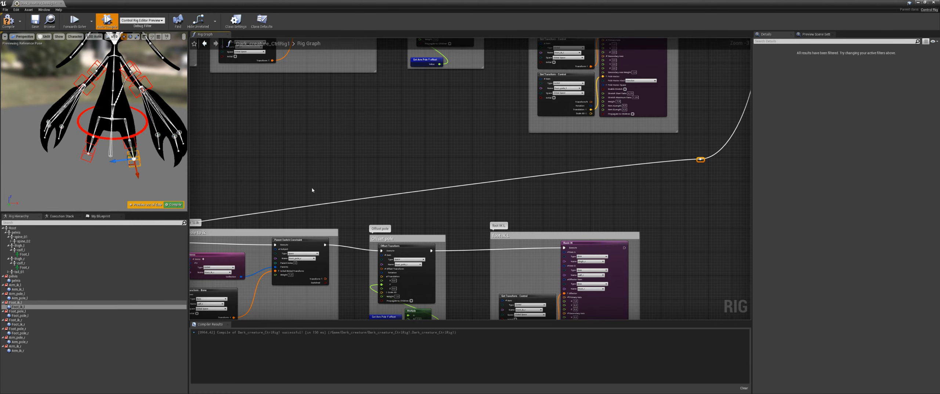
# - Add another reroute node to that wire and place it above the start of the next foot IK row
pyautogui.moveTo(312, 191); pyautogui.dragTo(562, 130, button='right')
pyautogui.doubleClick(519, 158)
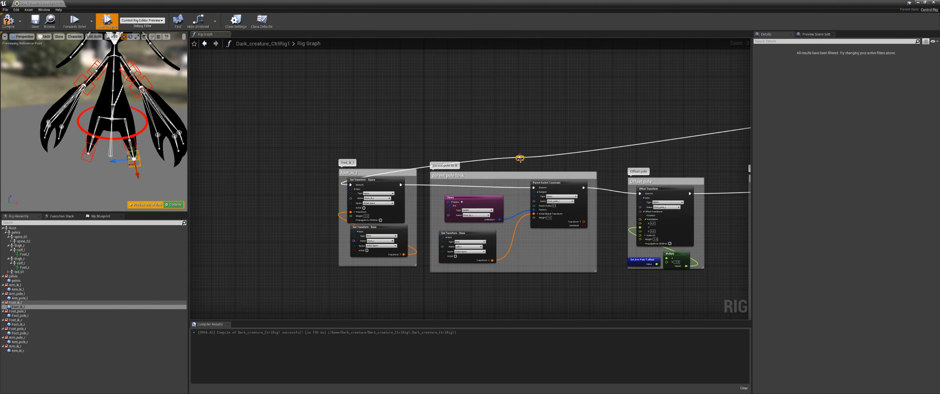
pyautogui.moveTo(522, 160); pyautogui.dragTo(337, 142)
# - Review the arm IK rows and their execution wiring, selecting the whole upper arm row
pyautogui.moveTo(621, 150); pyautogui.dragTo(315, 181, button='right')
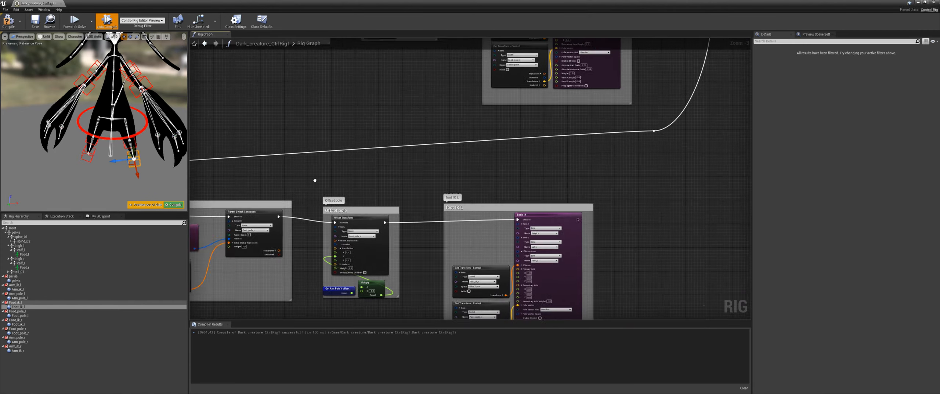
pyautogui.moveTo(528, 155); pyautogui.dragTo(513, 212, button='right')
pyautogui.scroll(-2, 512, 212)
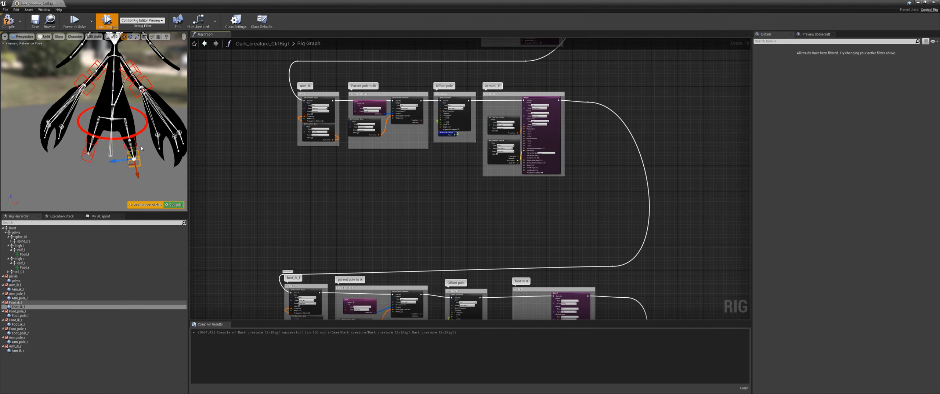
pyautogui.moveTo(424, 61); pyautogui.dragTo(431, 249, button='right')
pyautogui.scroll(1, 403, 224)
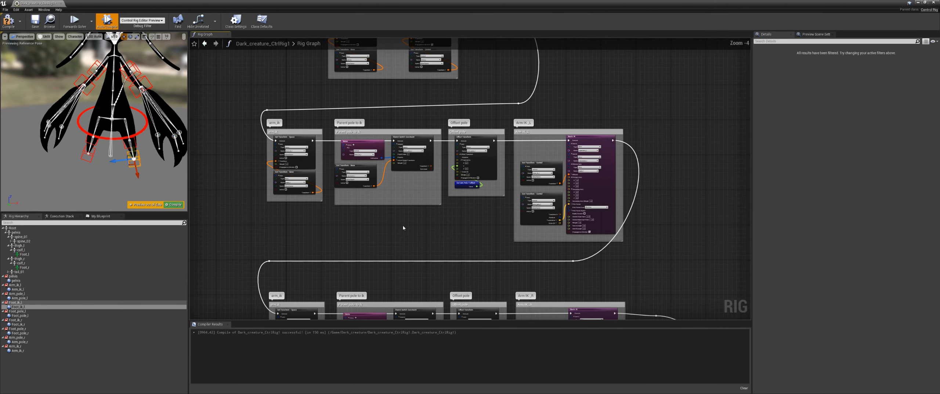
pyautogui.moveTo(403, 227); pyautogui.dragTo(405, 196, button='right')
pyautogui.moveTo(667, 77); pyautogui.dragTo(273, 204)
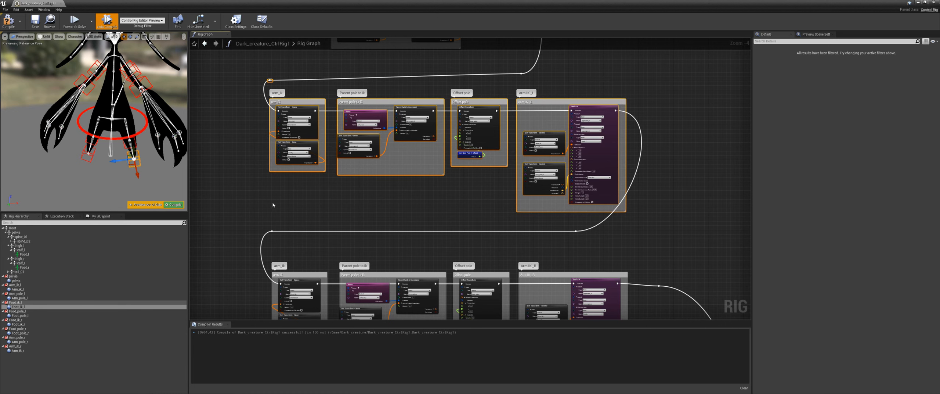
pyautogui.moveTo(300, 198); pyautogui.dragTo(317, 219, button='right')
pyautogui.scroll(1, 397, 228)
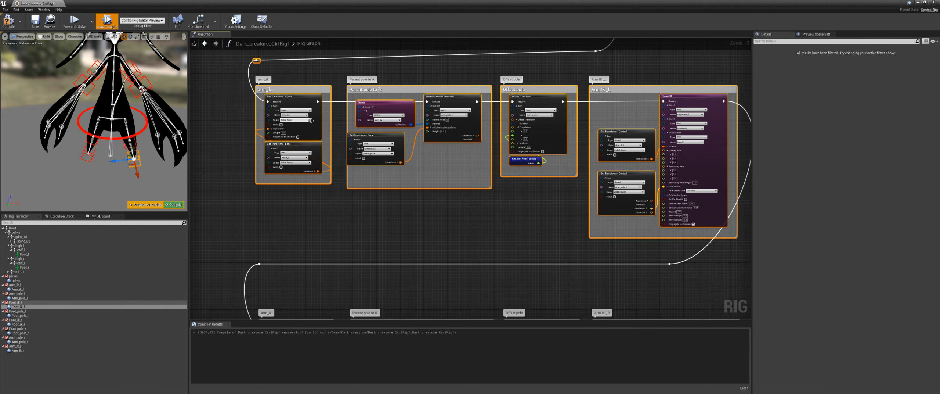
pyautogui.moveTo(507, 152); pyautogui.dragTo(485, 135, button='right')
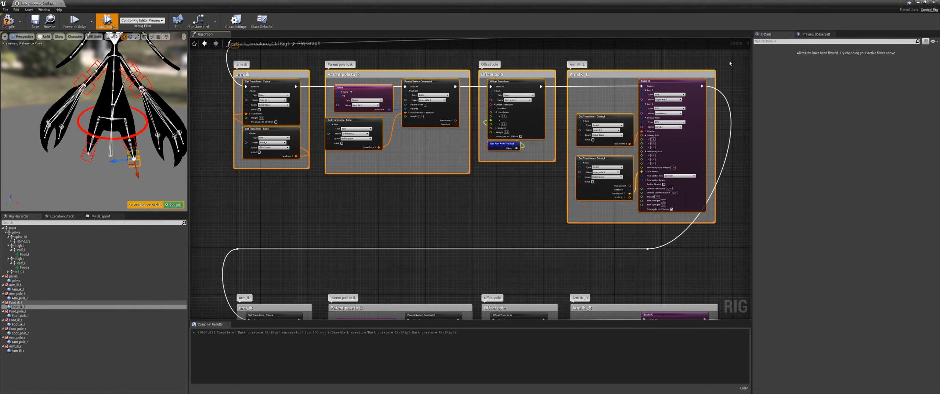
pyautogui.moveTo(407, 206); pyautogui.dragTo(434, 239, button='right')
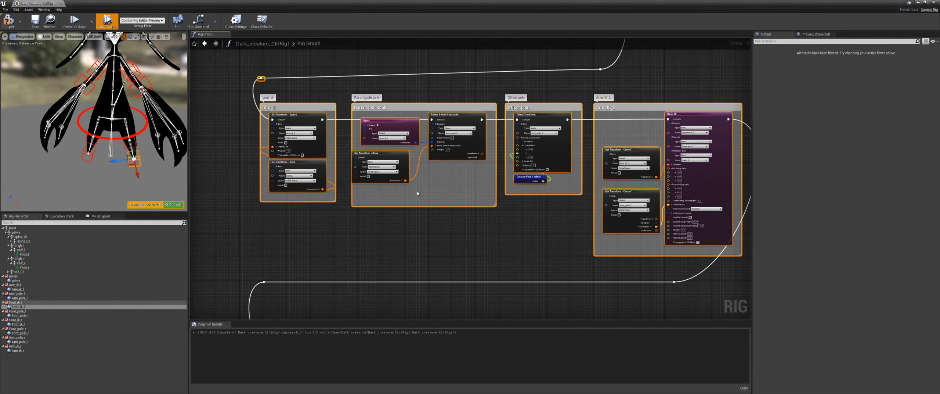
pyautogui.moveTo(547, 220); pyautogui.dragTo(485, 228, button='right')
pyautogui.scroll(1, 603, 178)
pyautogui.moveTo(395, 229); pyautogui.dragTo(433, 319, button='right')
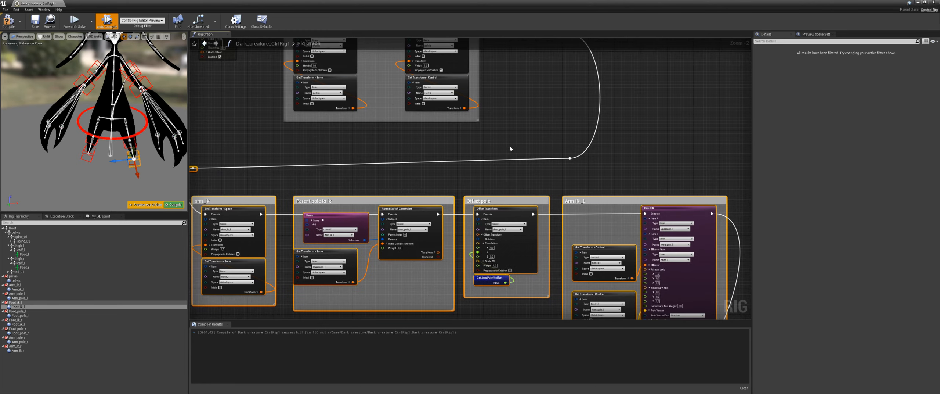
pyautogui.moveTo(524, 149); pyautogui.dragTo(560, 225, button='right')
pyautogui.scroll(-3, 560, 225)
# - Examine the Basic IK nodes in the foot and arm groups, including their Propagate to Children setting
pyautogui.moveTo(635, 247); pyautogui.dragTo(572, 49, button='right')
pyautogui.moveTo(548, 217); pyautogui.dragTo(587, 55, button='right')
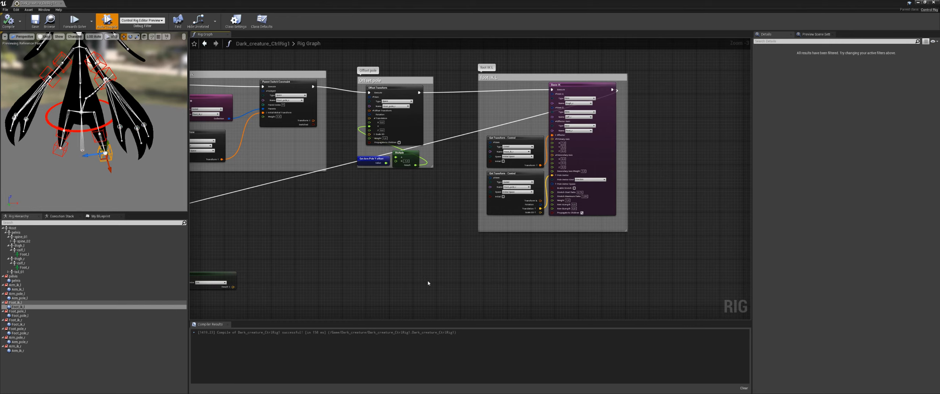
pyautogui.moveTo(455, 220); pyautogui.dragTo(357, 186, button='right')
pyautogui.scroll(3, 410, 212)
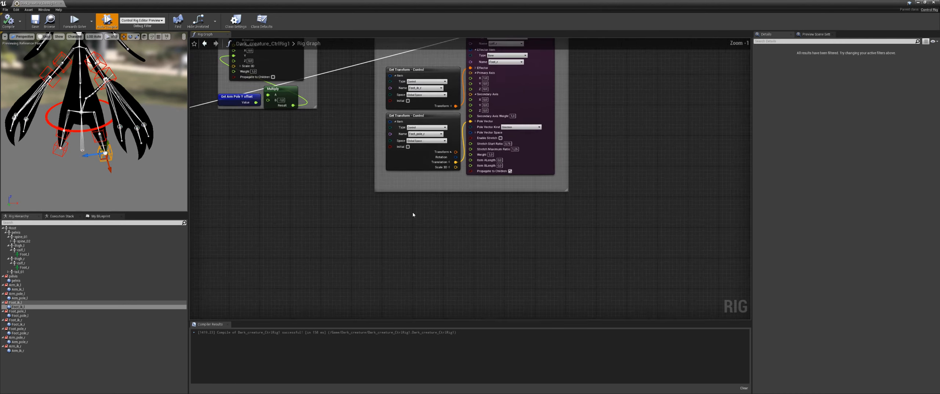
pyautogui.moveTo(554, 57); pyautogui.dragTo(532, 208, button='right')
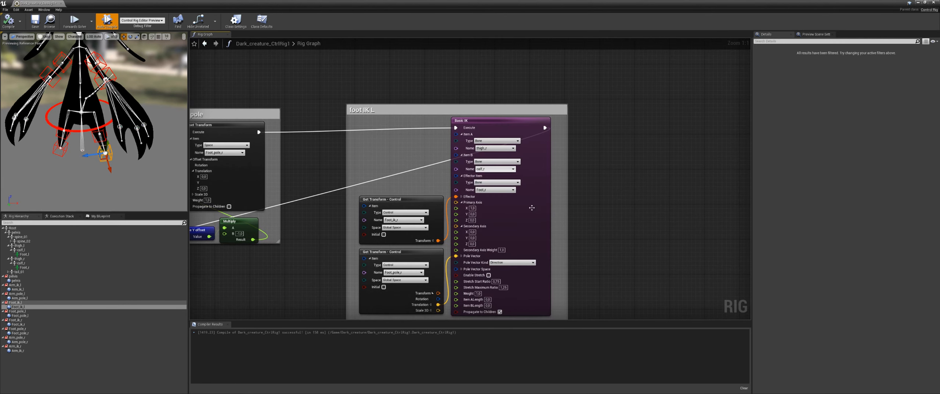
pyautogui.moveTo(608, 267); pyautogui.dragTo(621, 121, button='right')
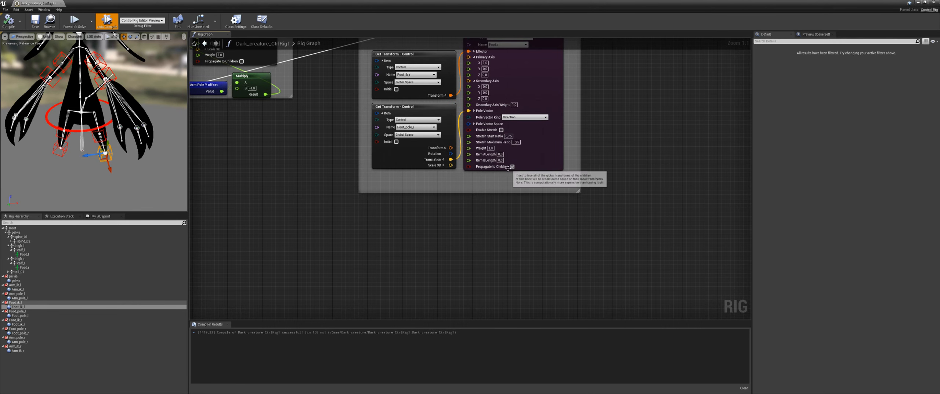
pyautogui.moveTo(347, 68); pyautogui.dragTo(341, 113, button='right')
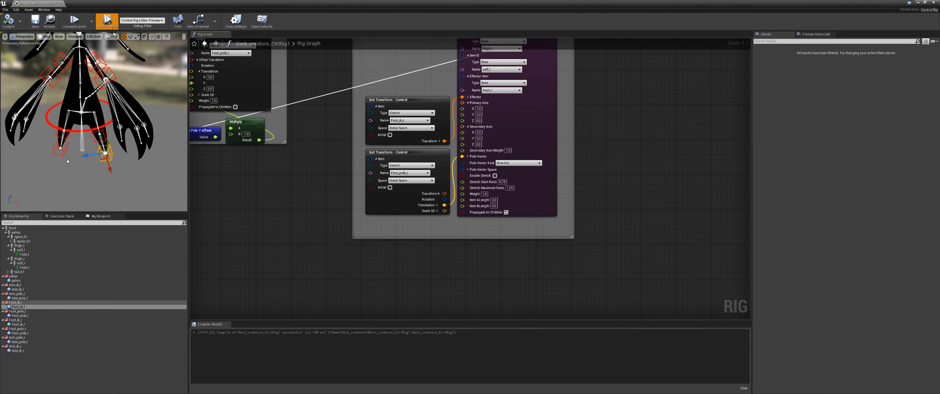
pyautogui.scroll(-4, 346, 211)
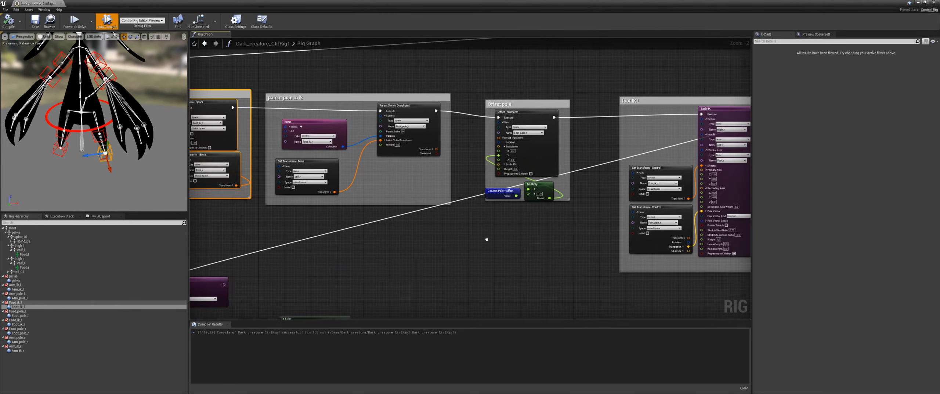
pyautogui.moveTo(611, 120); pyautogui.dragTo(403, 271, button='right')
pyautogui.scroll(3, 473, 241)
pyautogui.moveTo(471, 235); pyautogui.dragTo(483, 265, button='right')
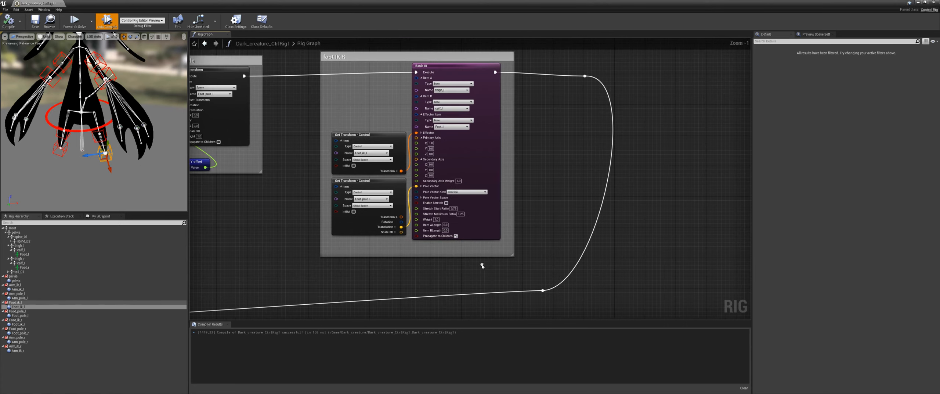
pyautogui.moveTo(502, 128); pyautogui.dragTo(378, 176, button='right')
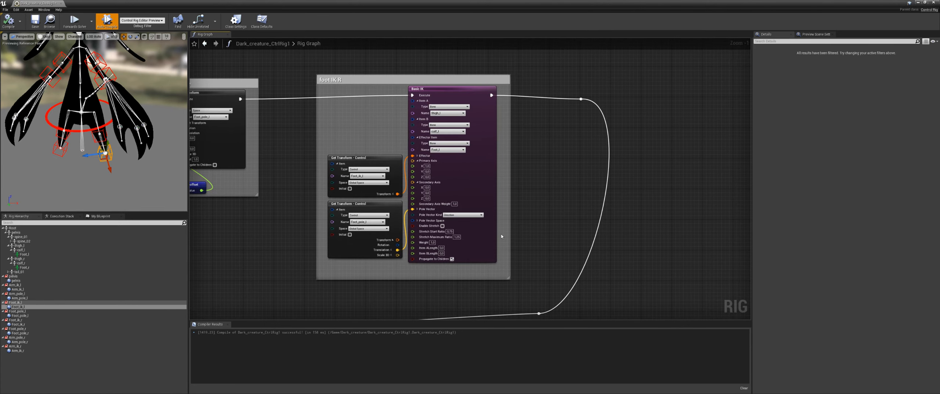
pyautogui.moveTo(513, 151); pyautogui.dragTo(531, 259, button='right')
pyautogui.moveTo(548, 81); pyautogui.dragTo(533, 284, button='right')
pyautogui.moveTo(495, 78)
pyautogui.mouseDown(button='right')
pyautogui.moveTo(491, 216)
pyautogui.moveTo(499, 215)
pyautogui.mouseUp(button='right')
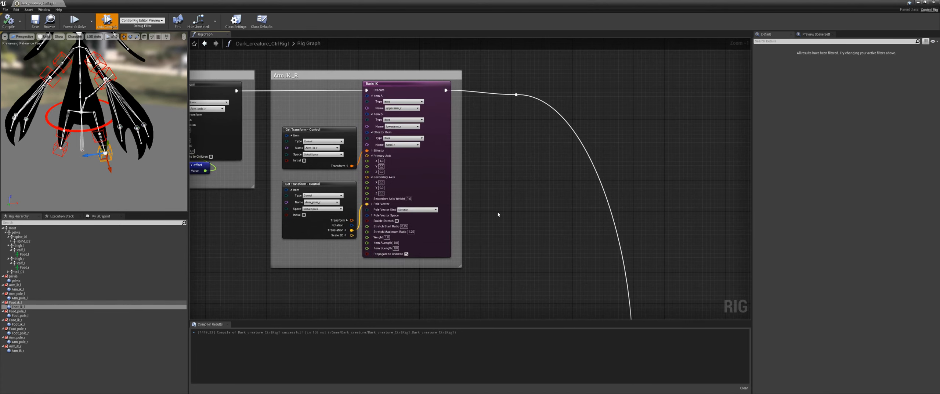
pyautogui.moveTo(497, 151); pyautogui.dragTo(529, 233, button='right')
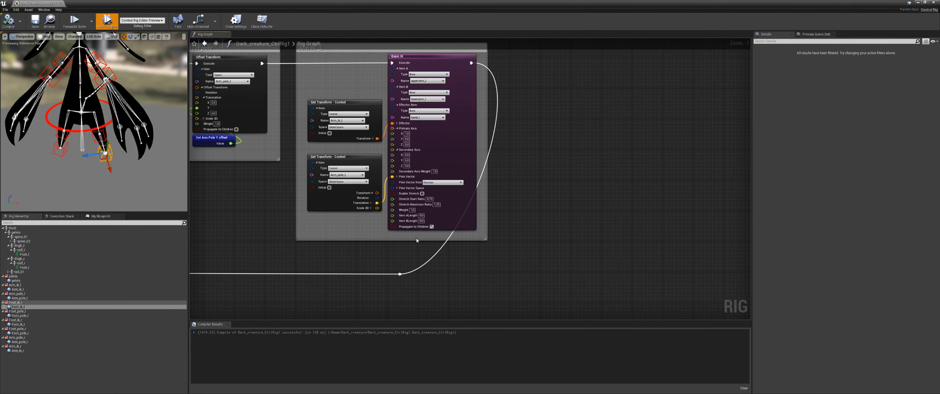